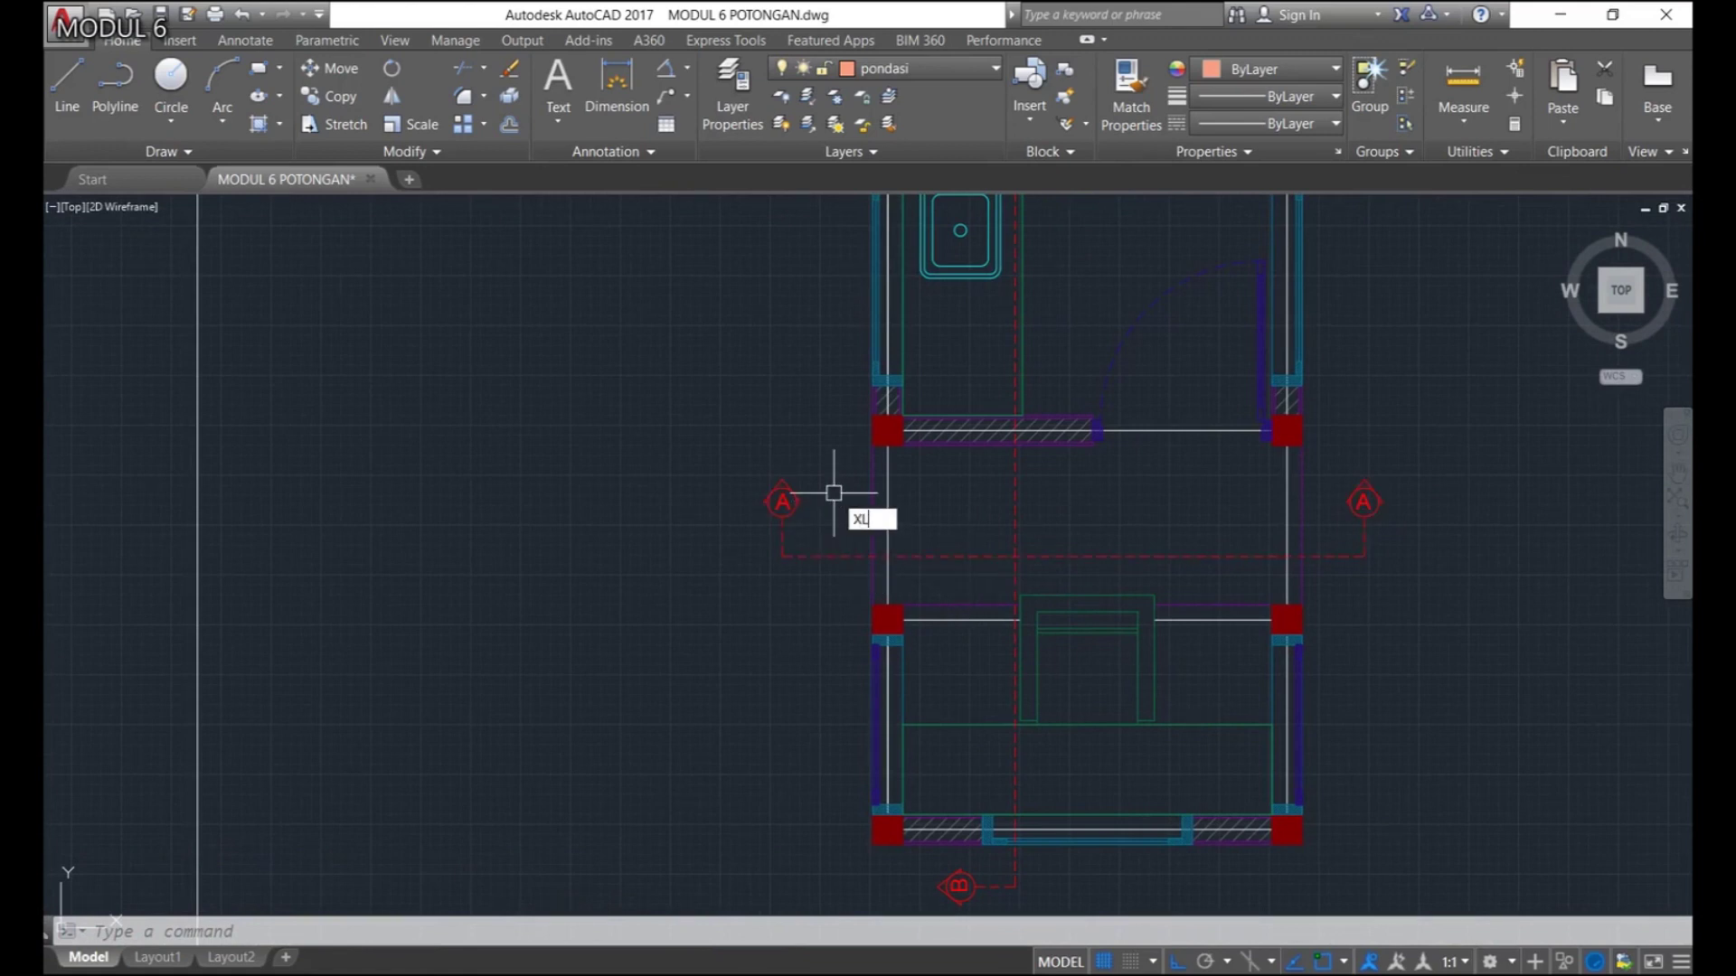
Draw four vertical construction lines through the outer and inner edges of the plan's left and right columns
key("Return")
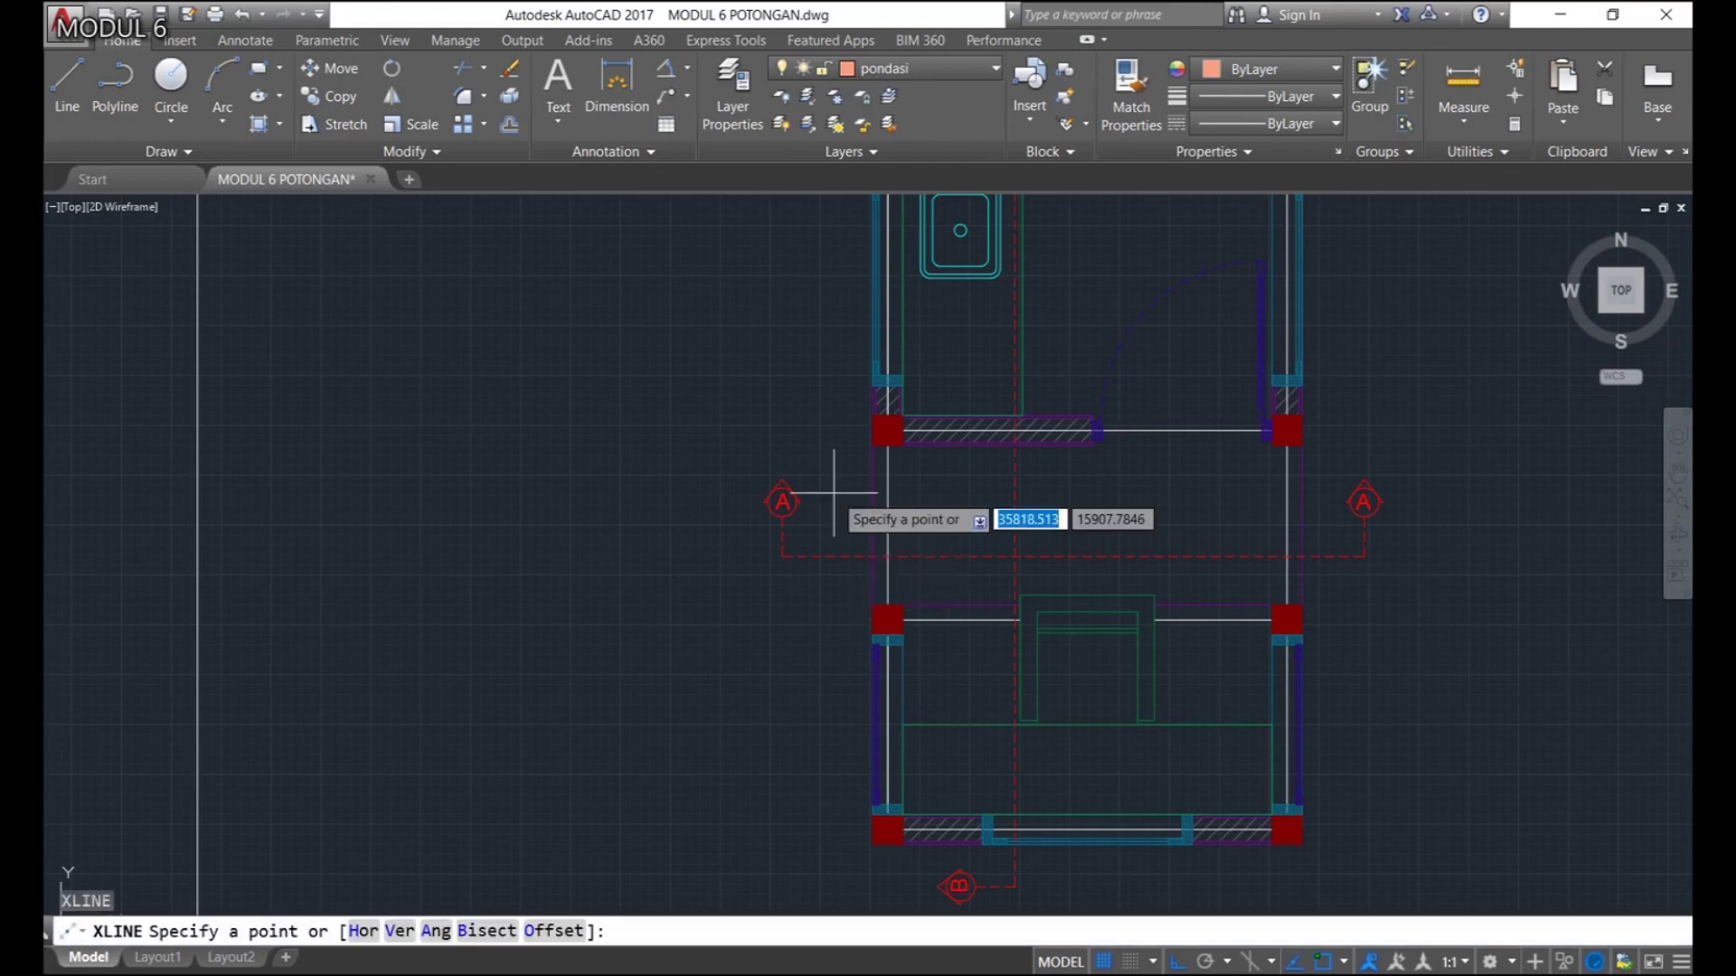
type("V")
key("Return")
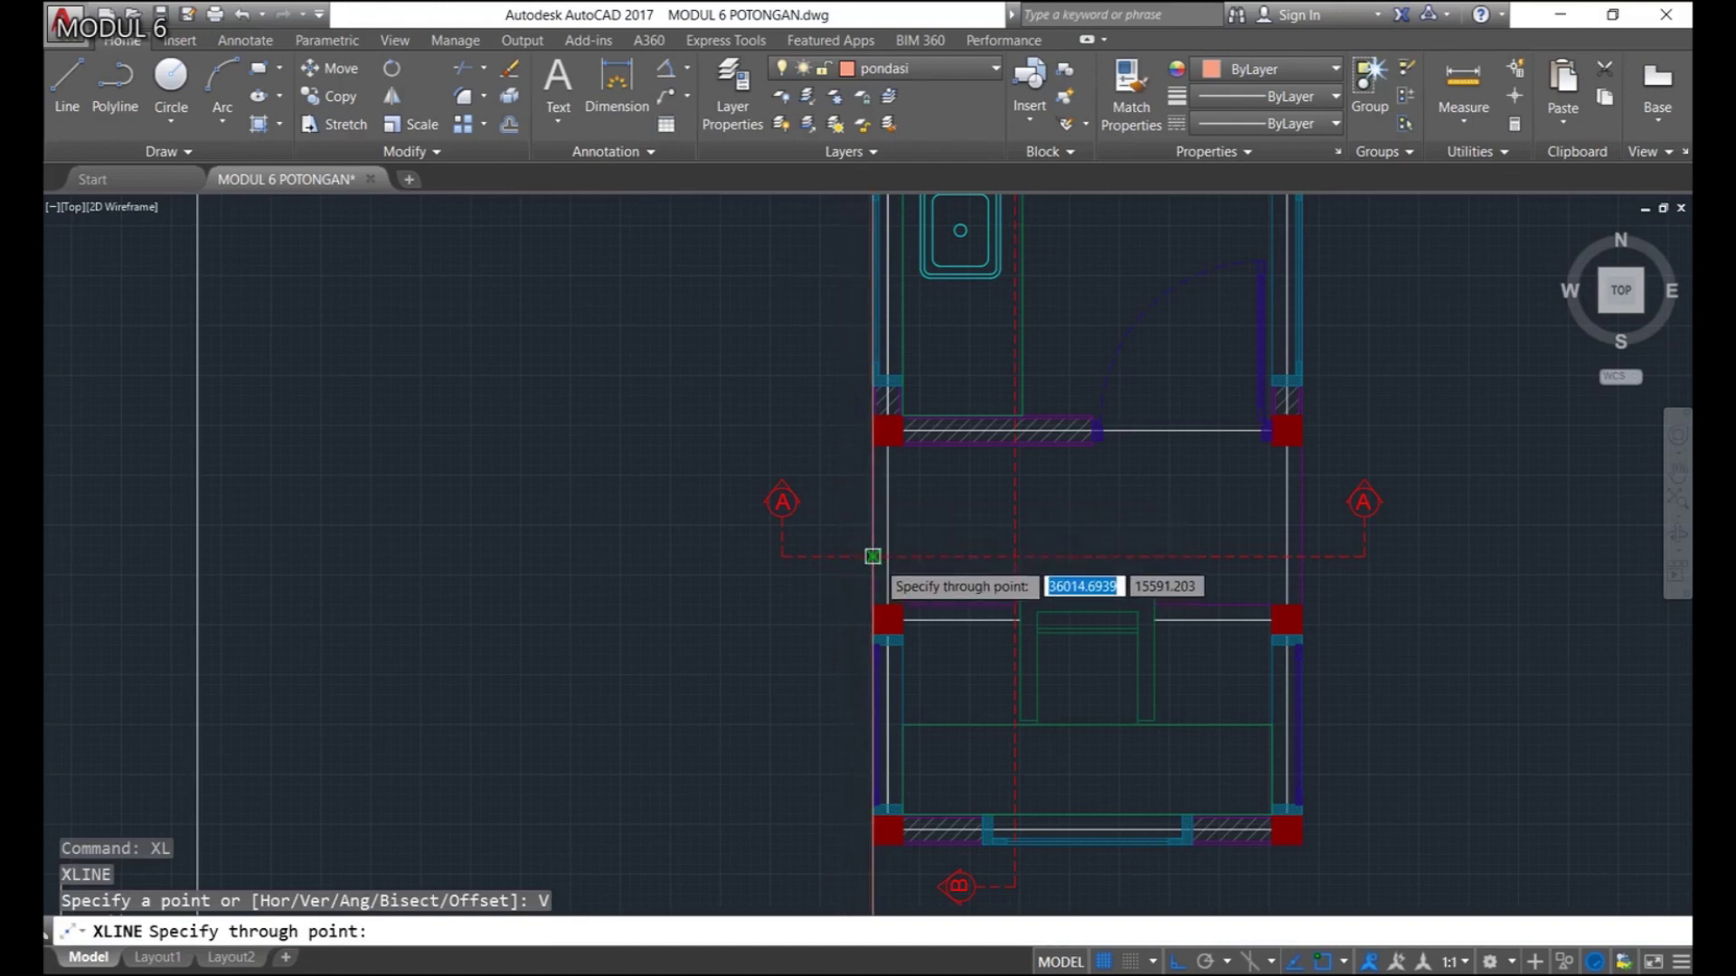
scroll(884, 559, "up", 2)
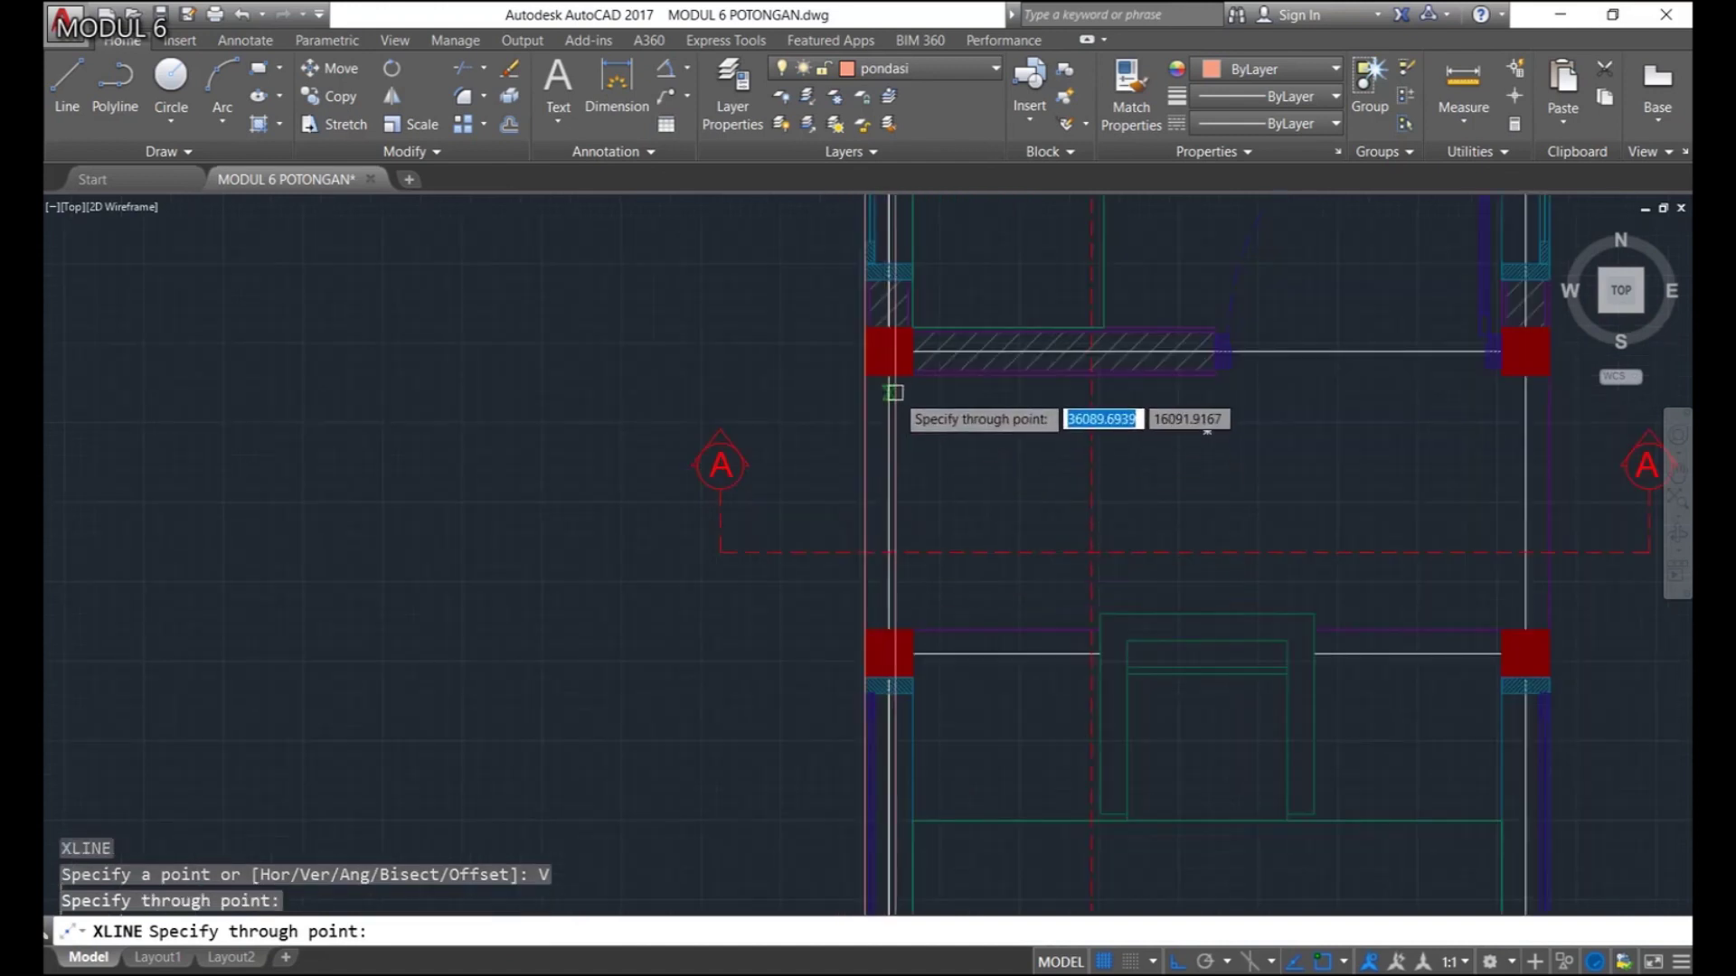
left_click(909, 379)
middle_click_drag(1277, 499, 1101, 506)
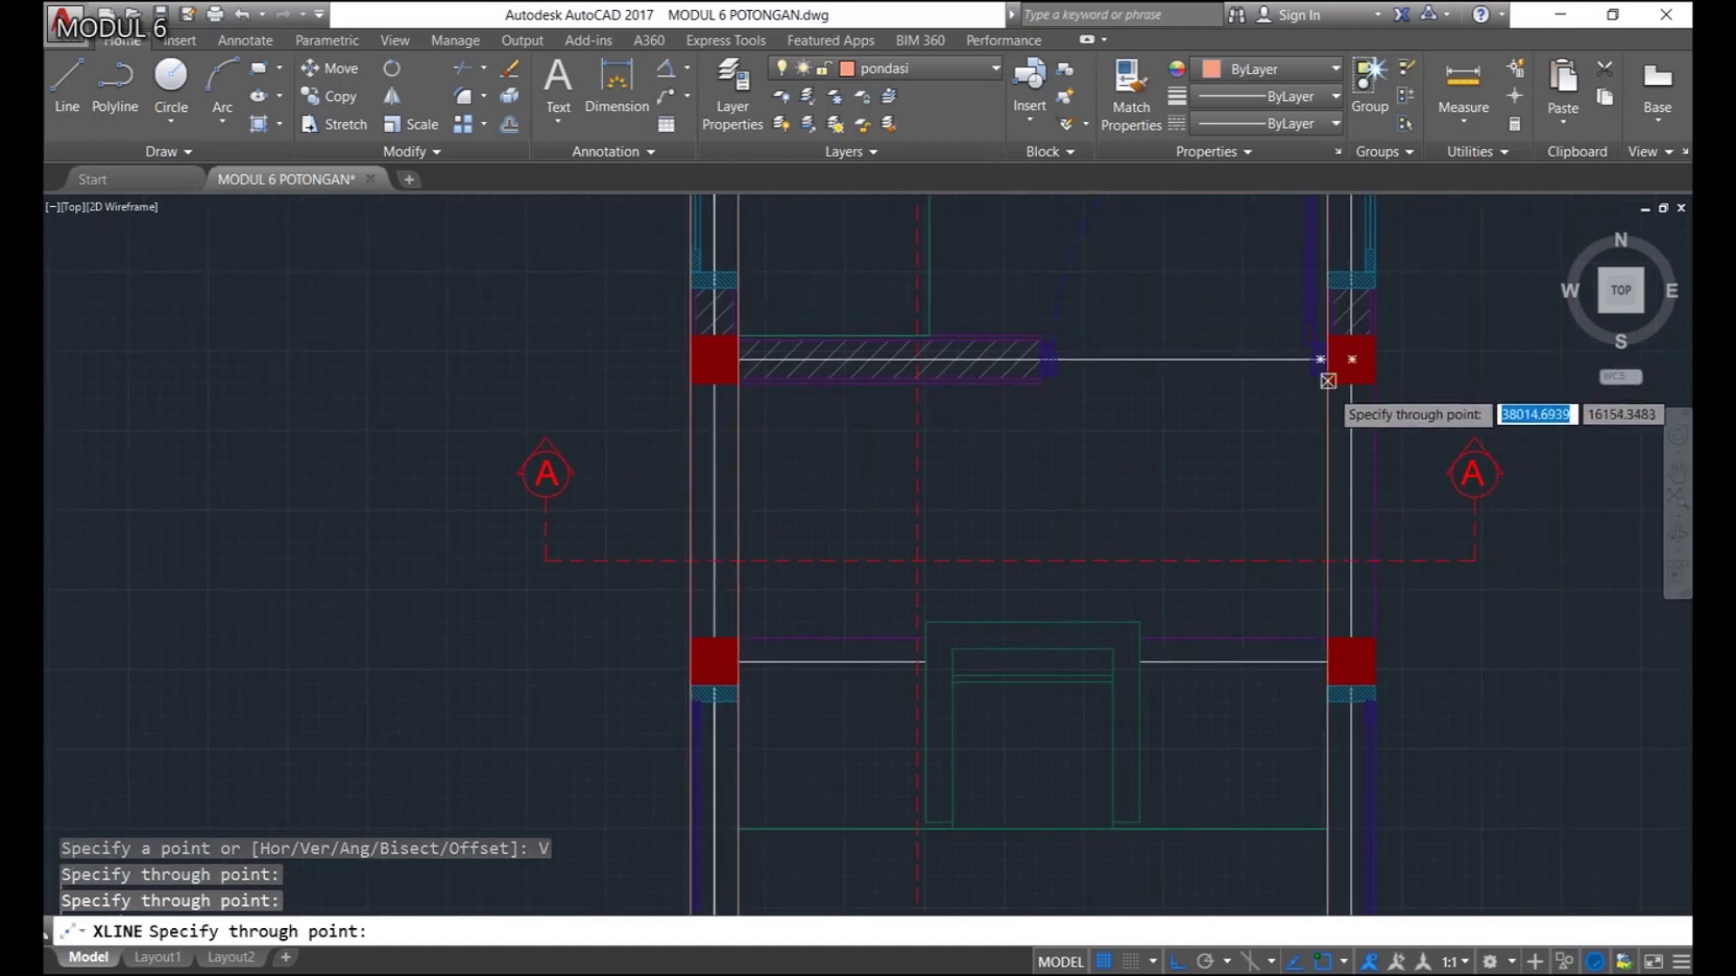
left_click(1328, 381)
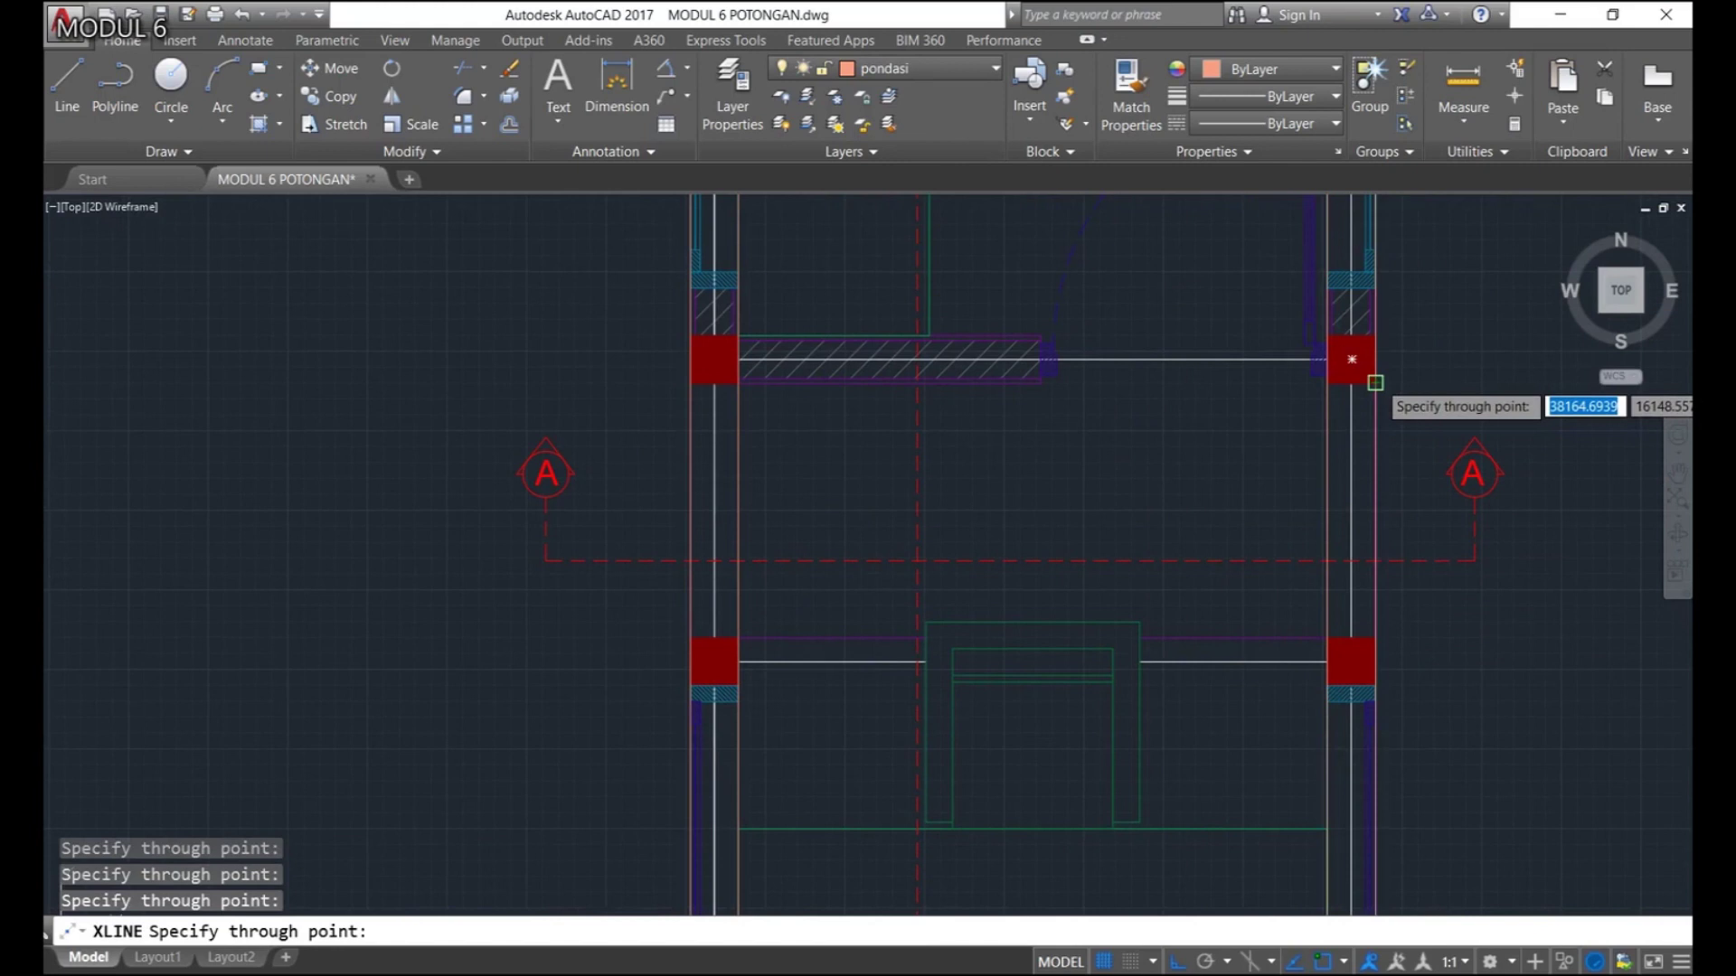
scroll(1283, 633, "down", 5)
middle_click_drag(1285, 633, 1023, 636)
key("Return")
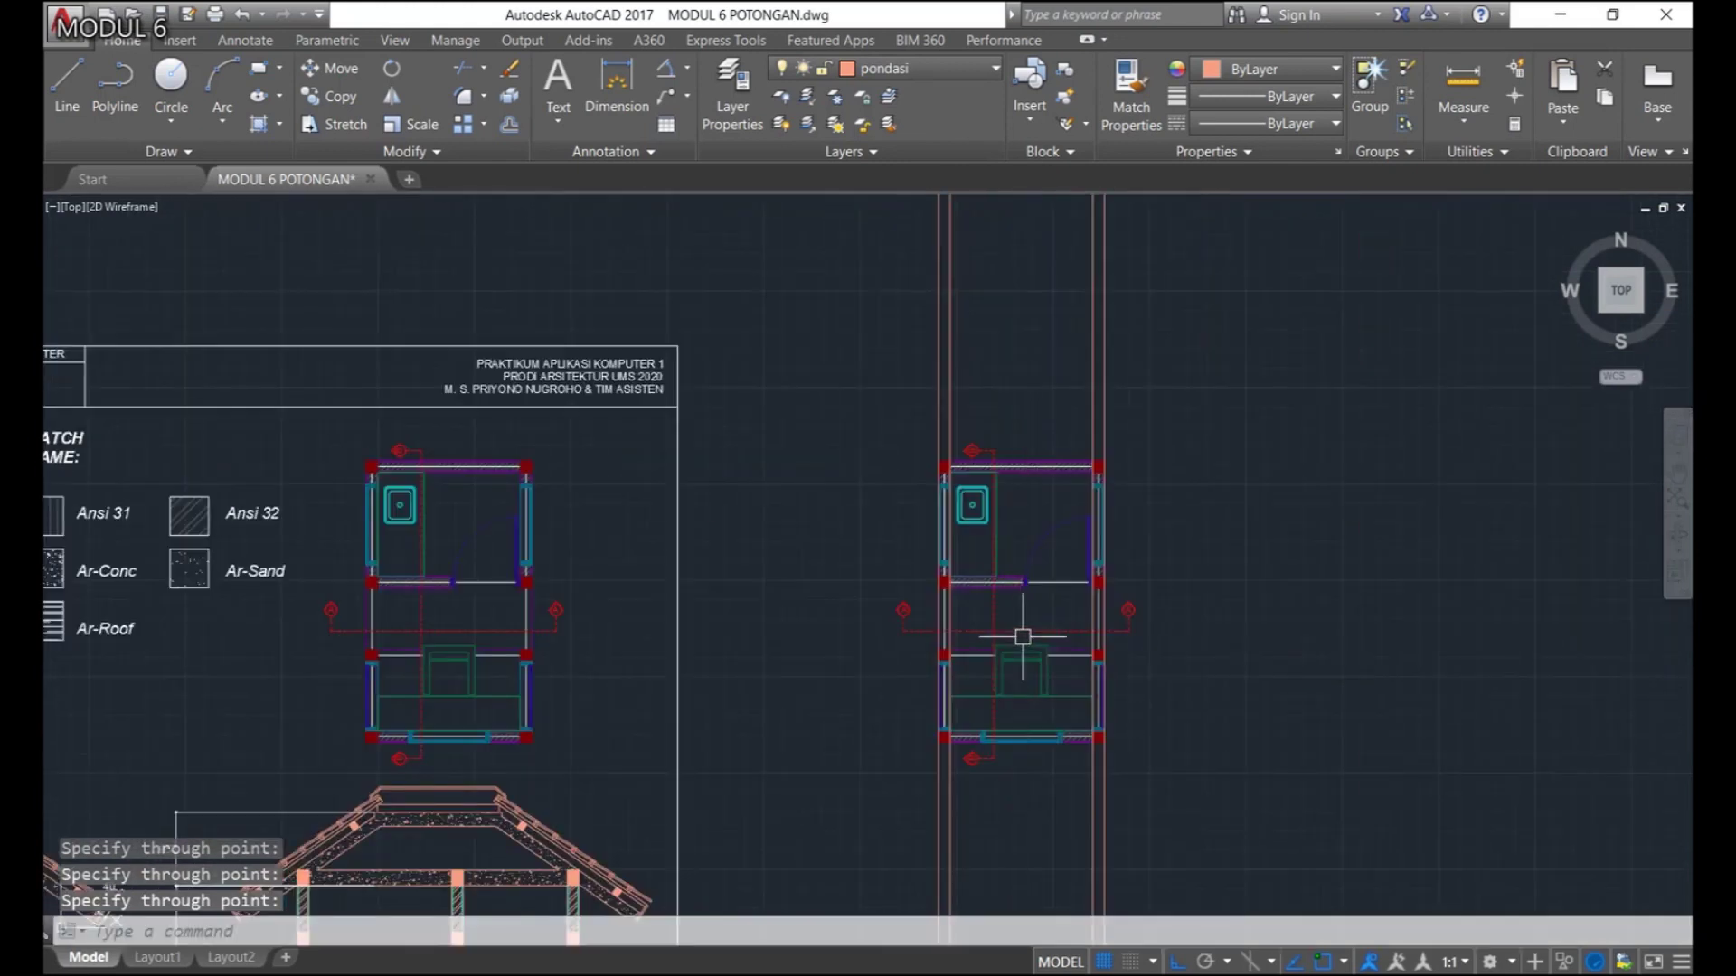
scroll(1060, 549, "down", 2)
left_click(1207, 323)
left_click(931, 342)
scroll(1089, 388, "down", 3)
mouse_move(1089, 388)
middle_mouse_down()
mouse_move(1004, 659)
mouse_move(981, 636)
mouse_move(987, 403)
middle_mouse_up()
key("Escape")
scroll(930, 437, "up", 3)
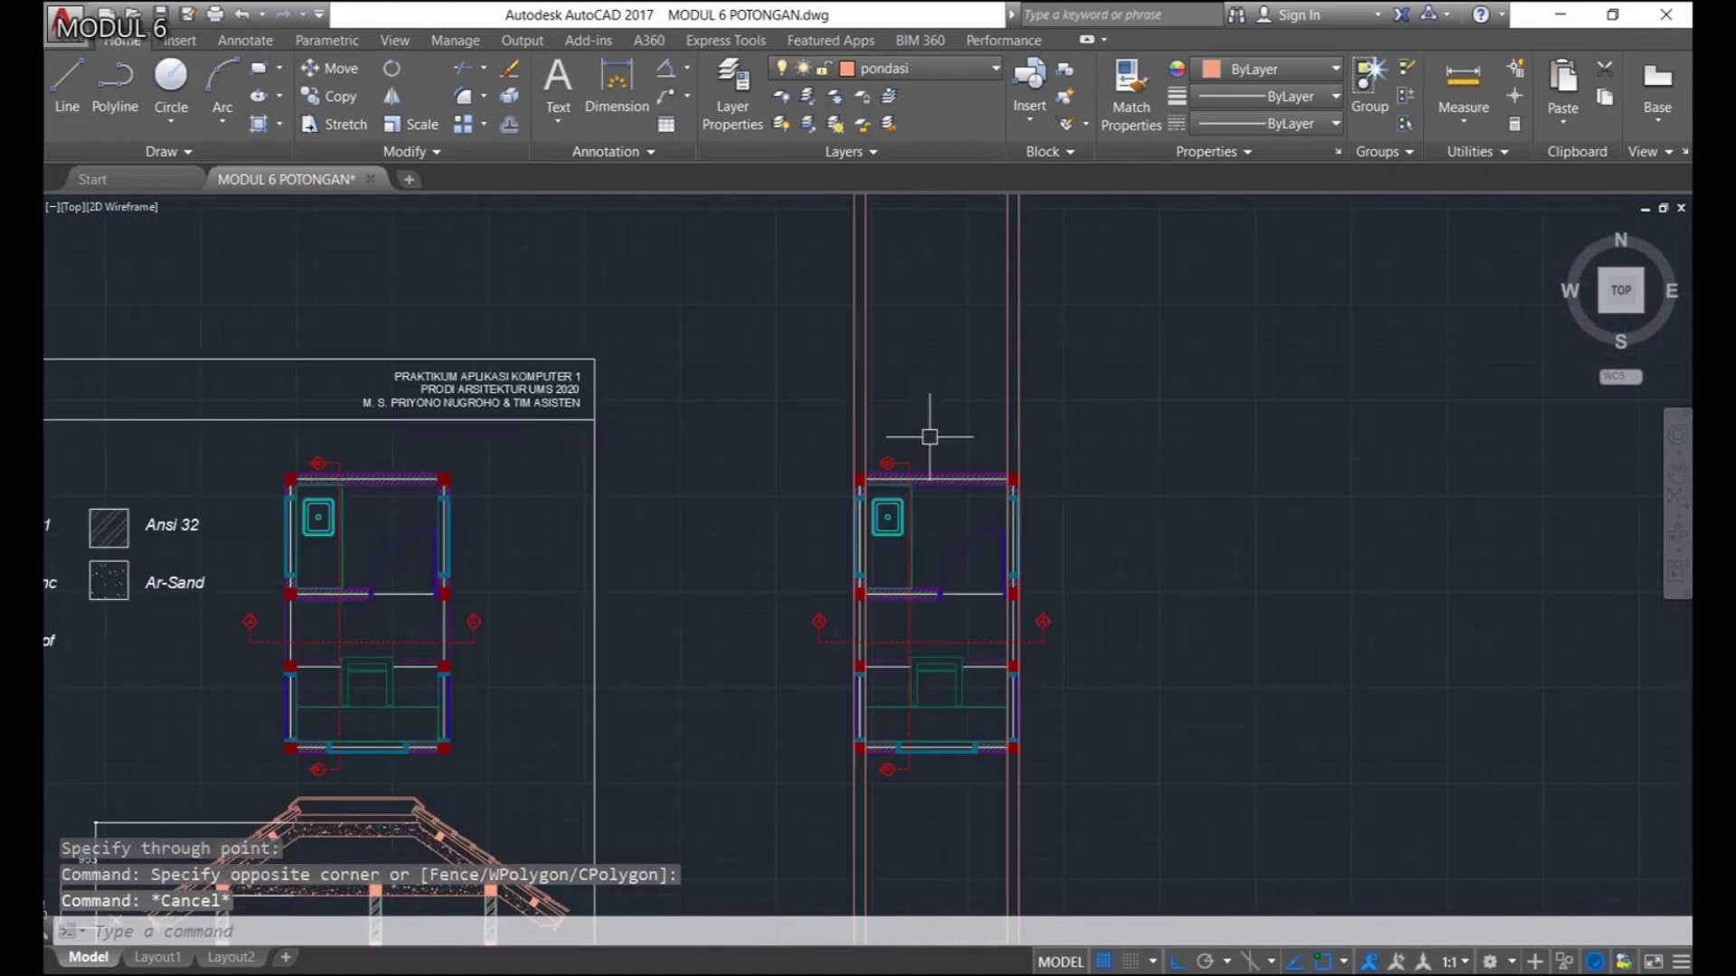
Put the four vertical construction lines on layer 0
middle_click_drag(1011, 622, 1015, 601)
scroll(903, 553, "up", 2)
left_click(1276, 714)
left_click(679, 748)
left_click(904, 68)
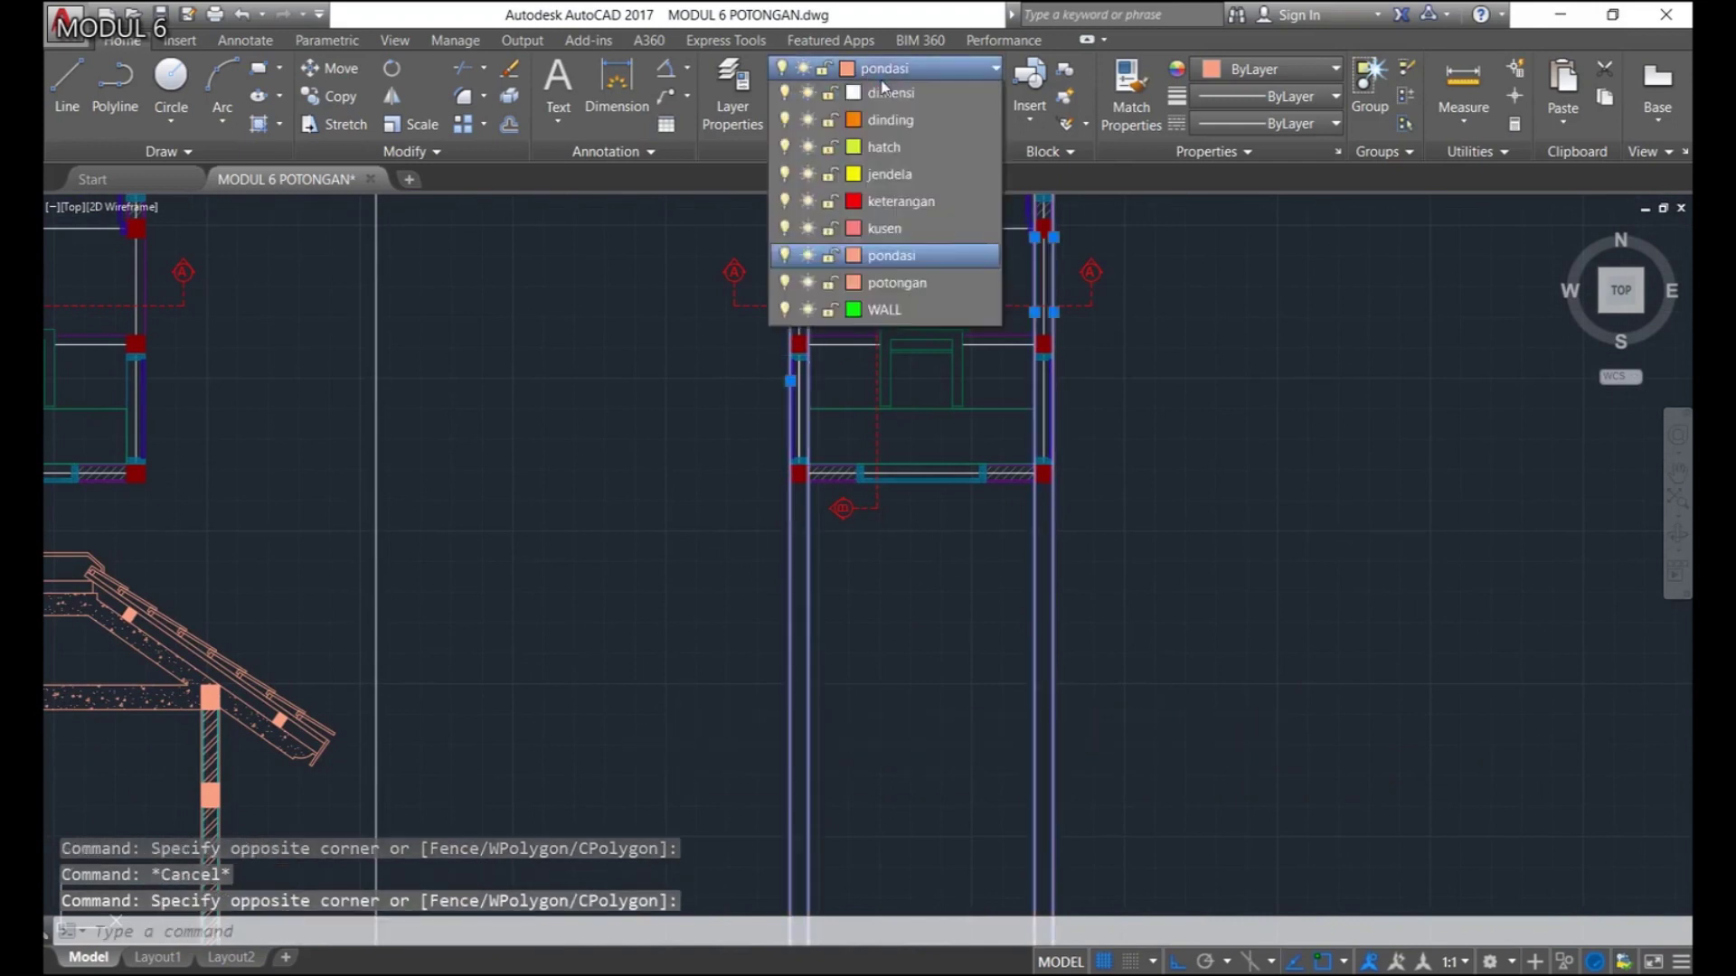
key("Escape")
key("Escape")
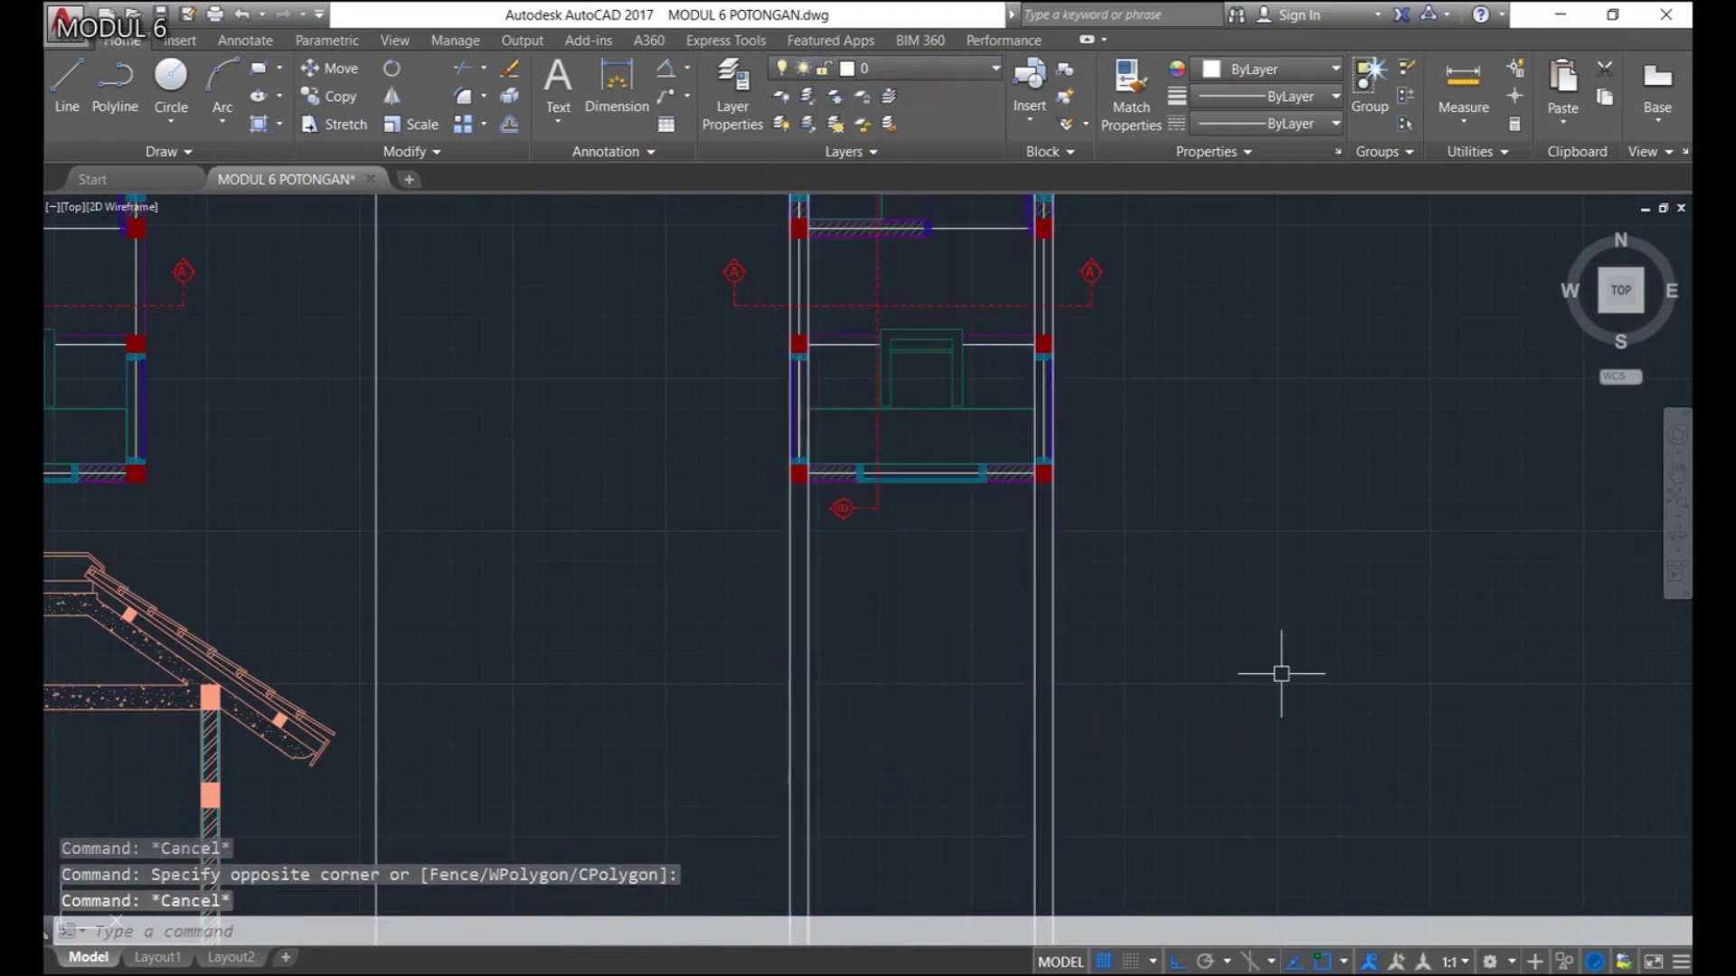
left_click(1072, 497)
left_click(851, 211)
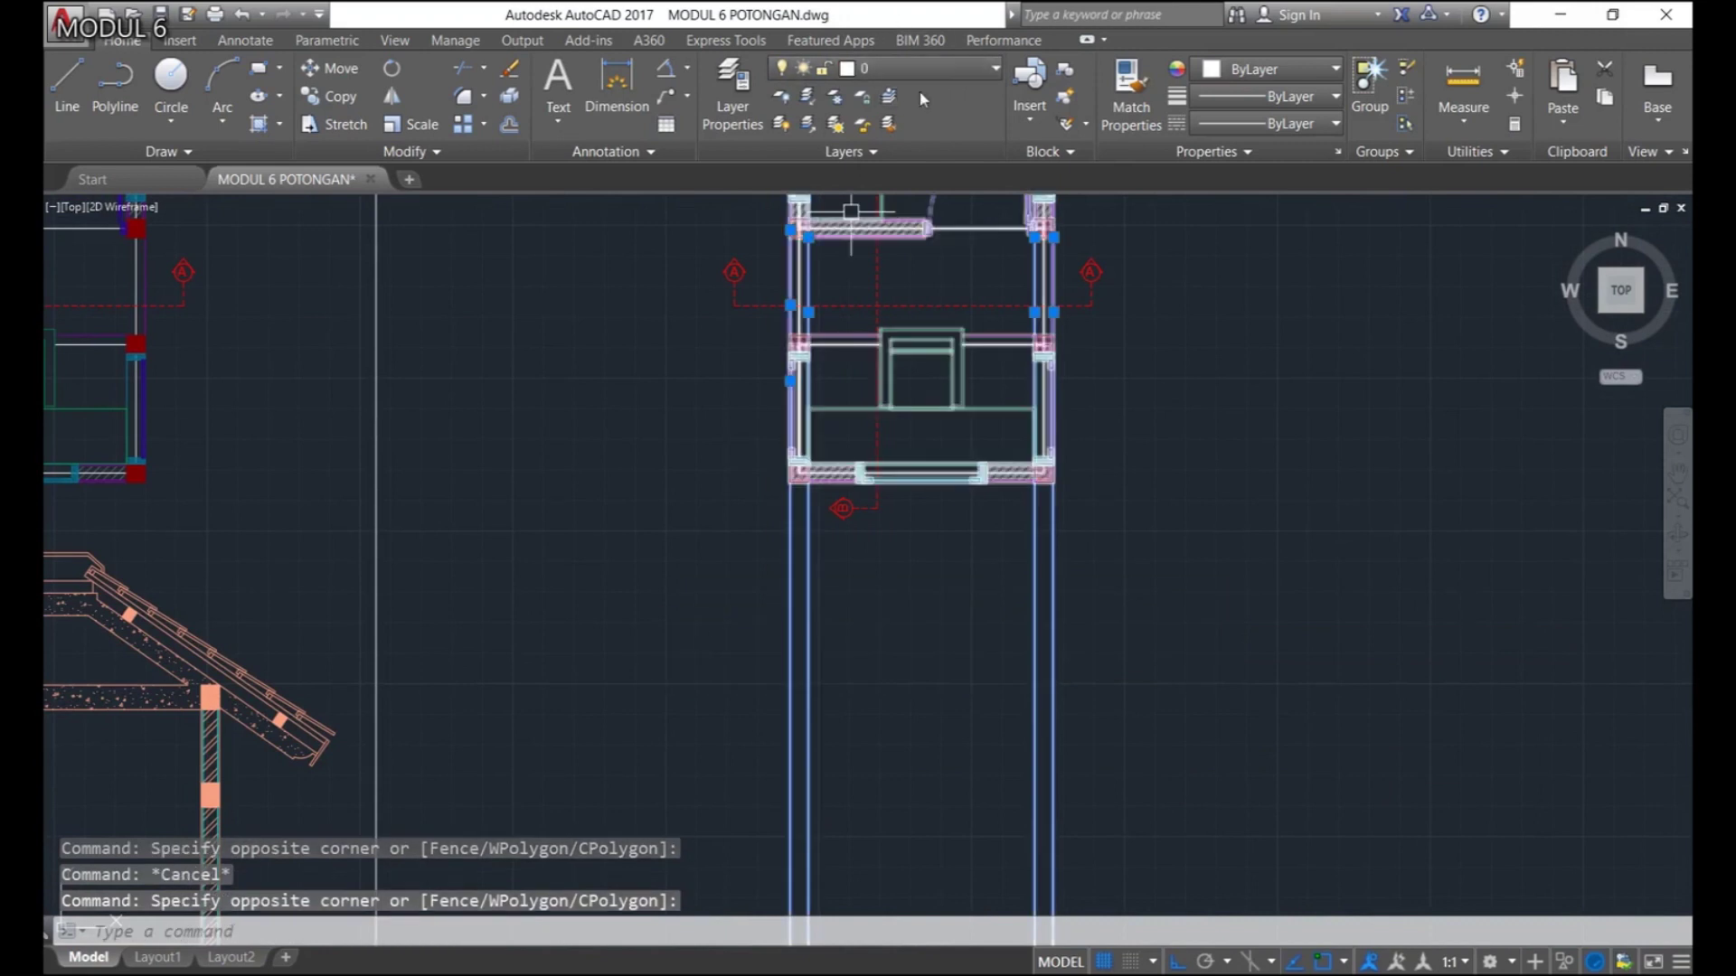
left_click(915, 73)
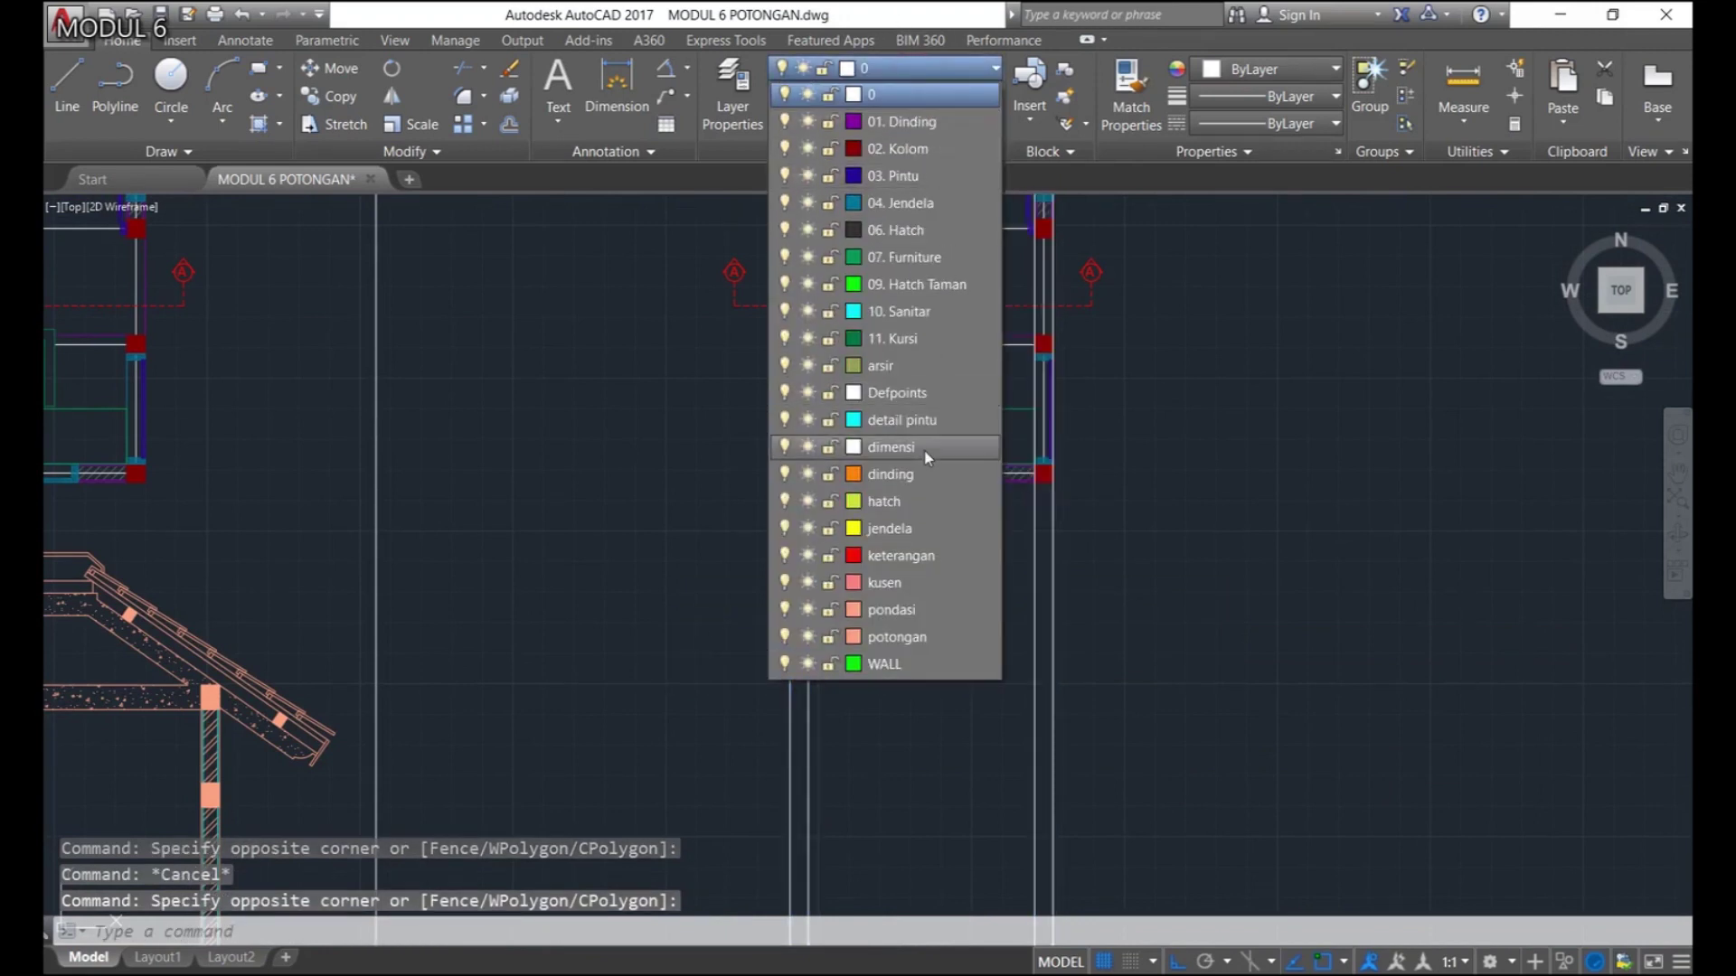
left_click(891, 609)
key("Escape")
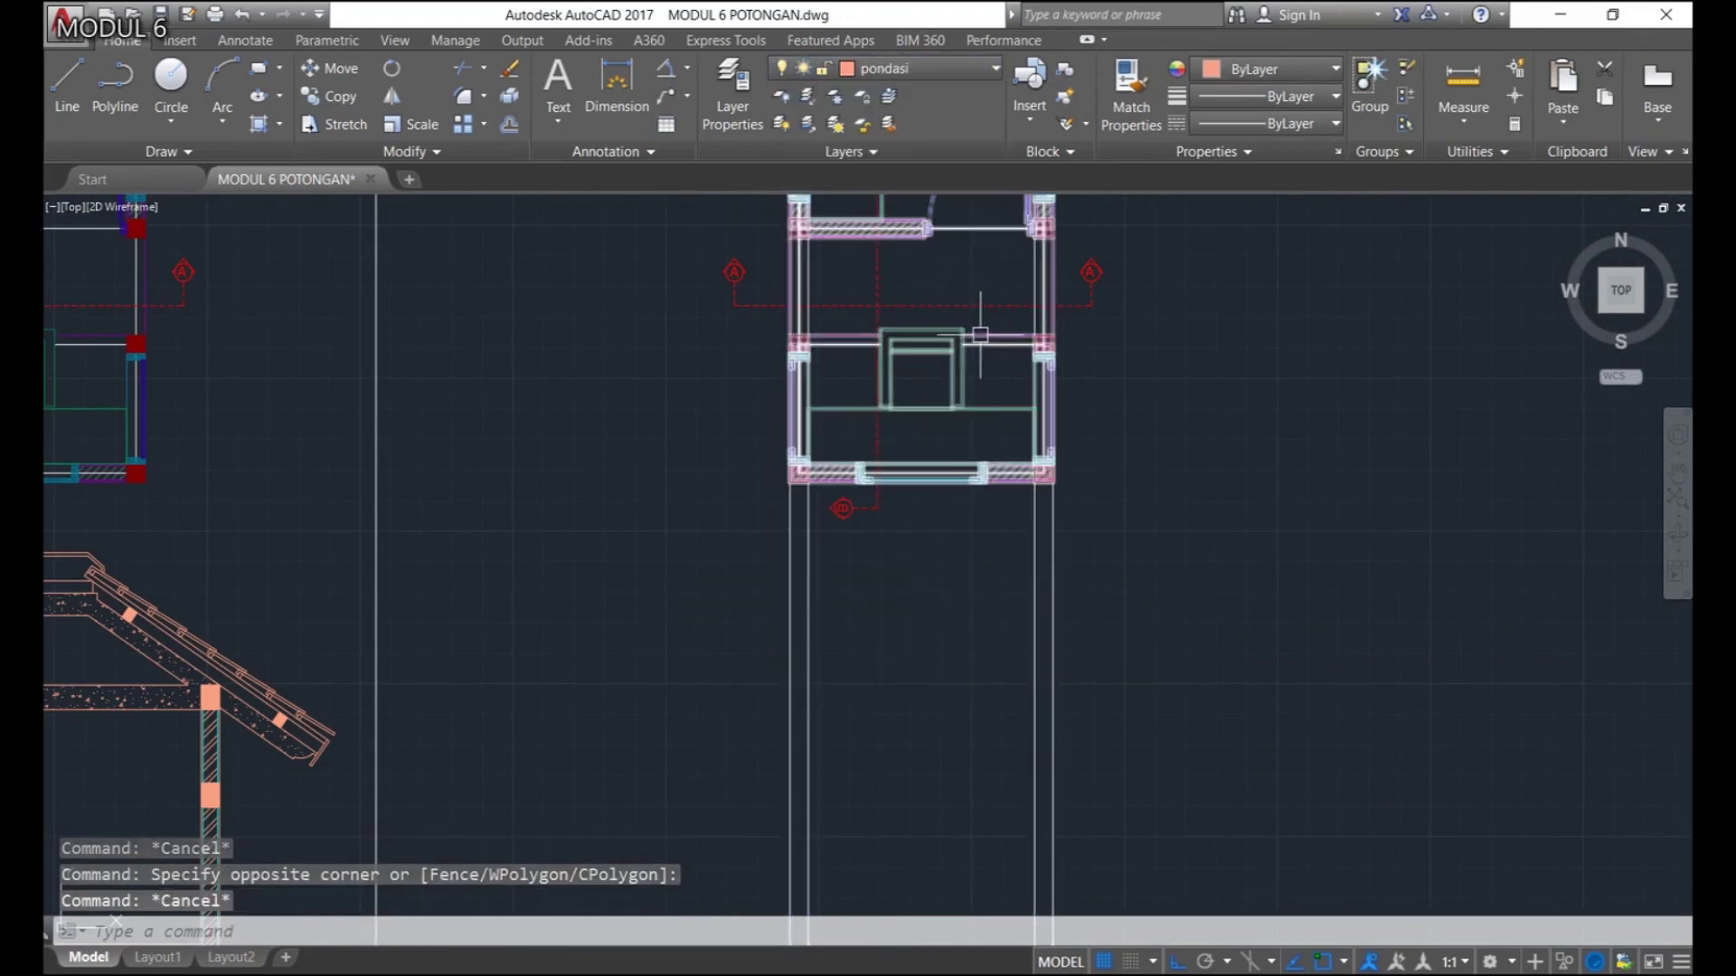
Erase one object at the plan's lower wall and make layer 0 current
left_click(1011, 488)
key("Delete")
middle_click_drag(942, 566, 1041, 141)
left_click(915, 68)
left_click(927, 95)
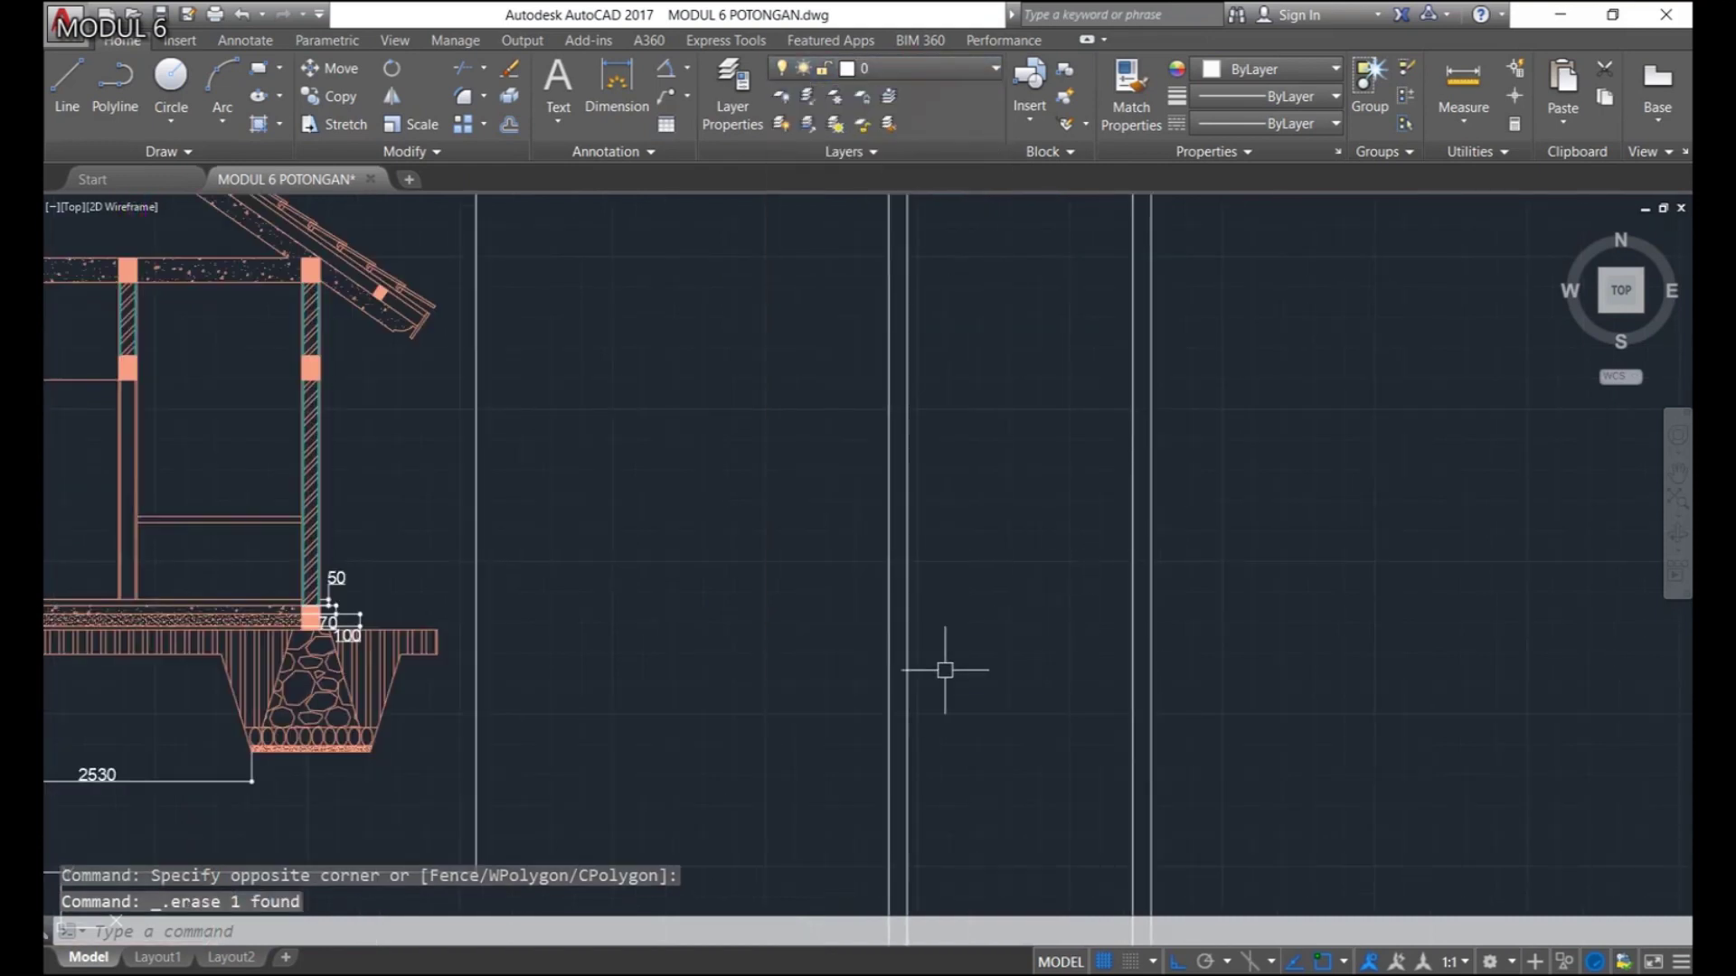
On the Defpoints layer, draw a horizontal guide line crossing all four vertical construction lines below the plan
left_click(932, 68)
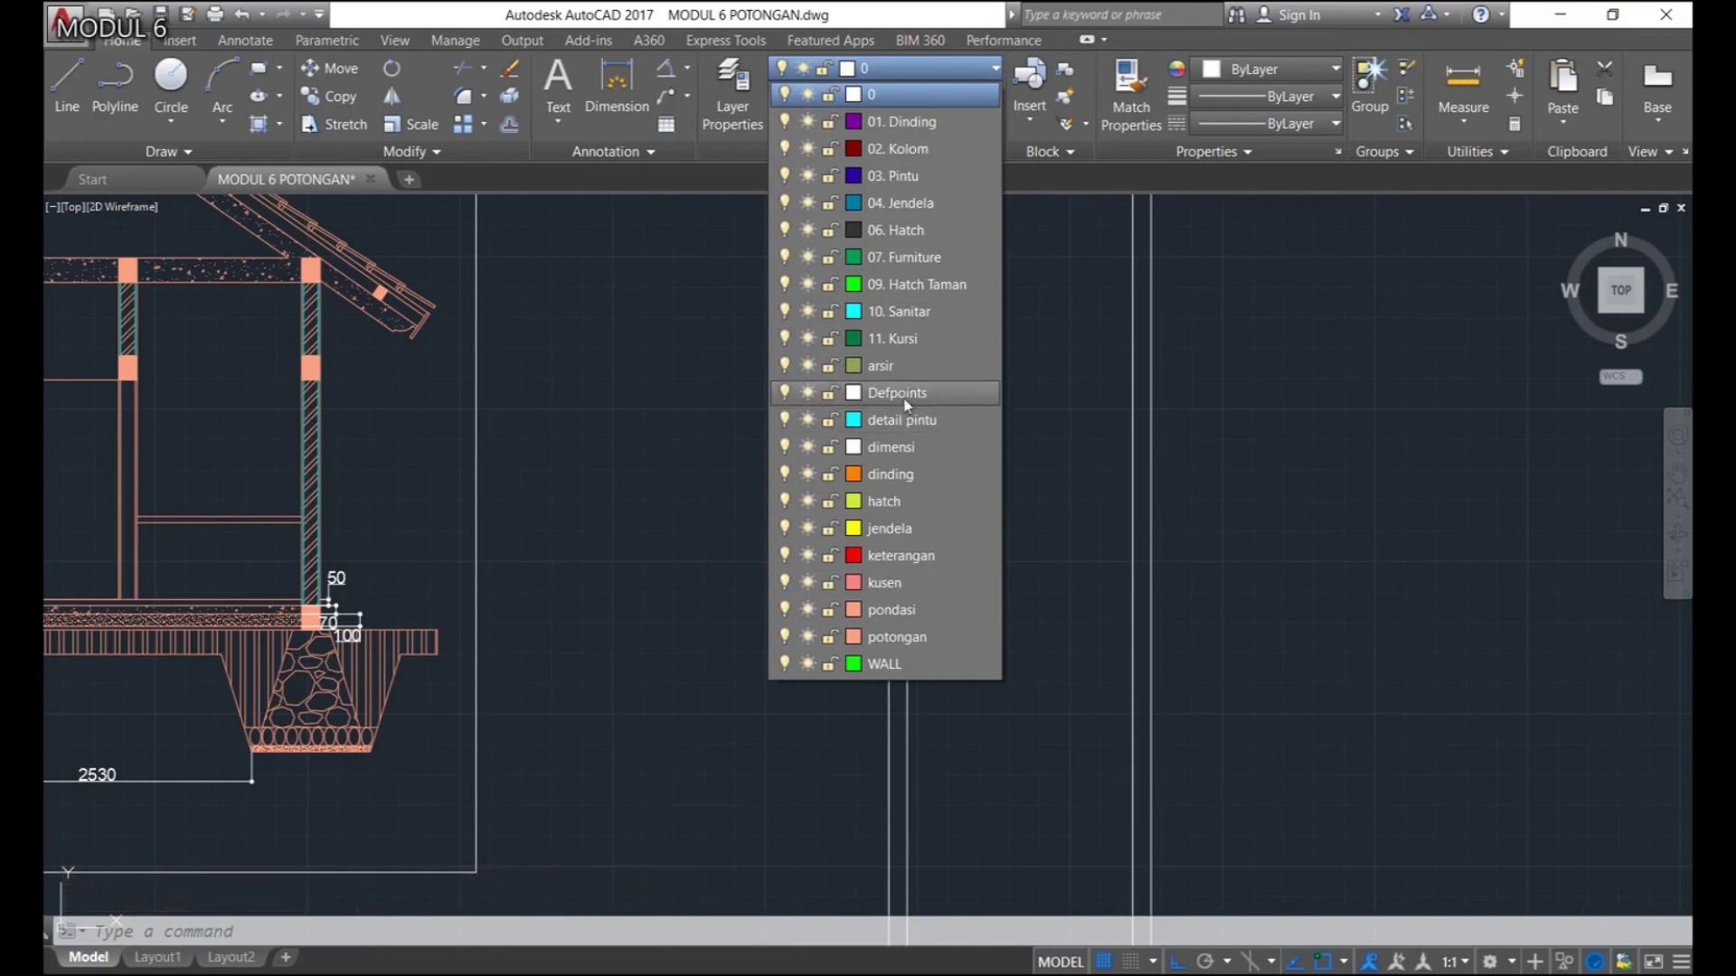
left_click(907, 404)
type("l")
key("Return")
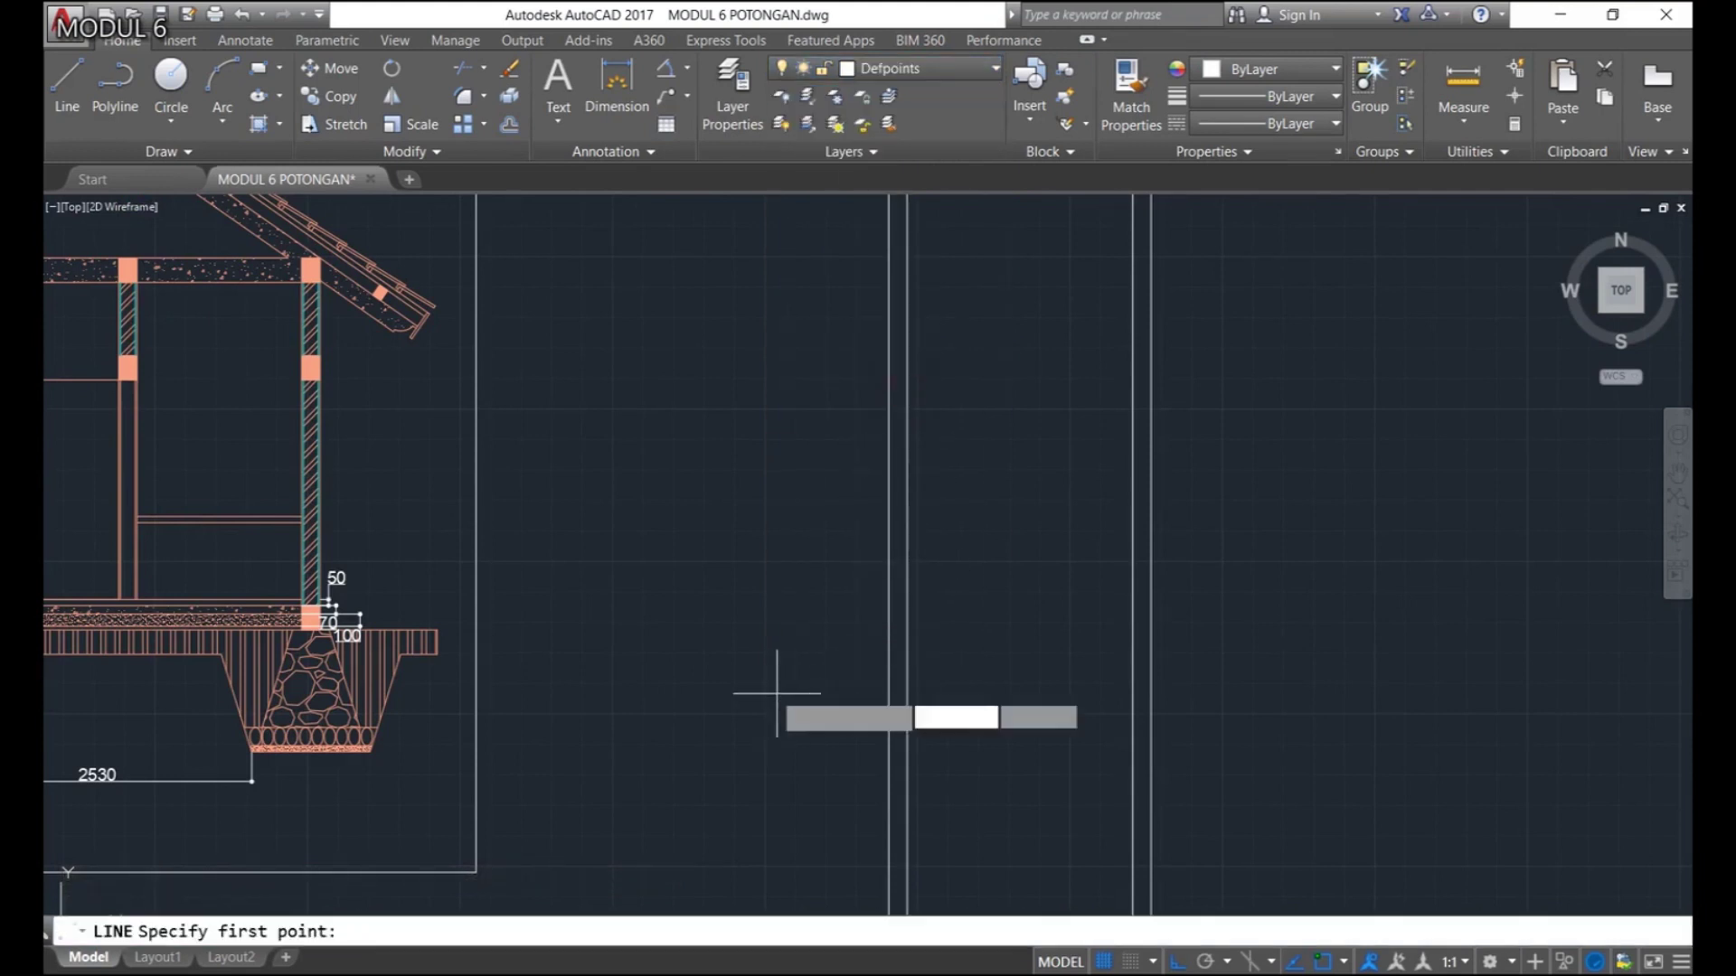
left_click(751, 673)
left_click(1200, 687)
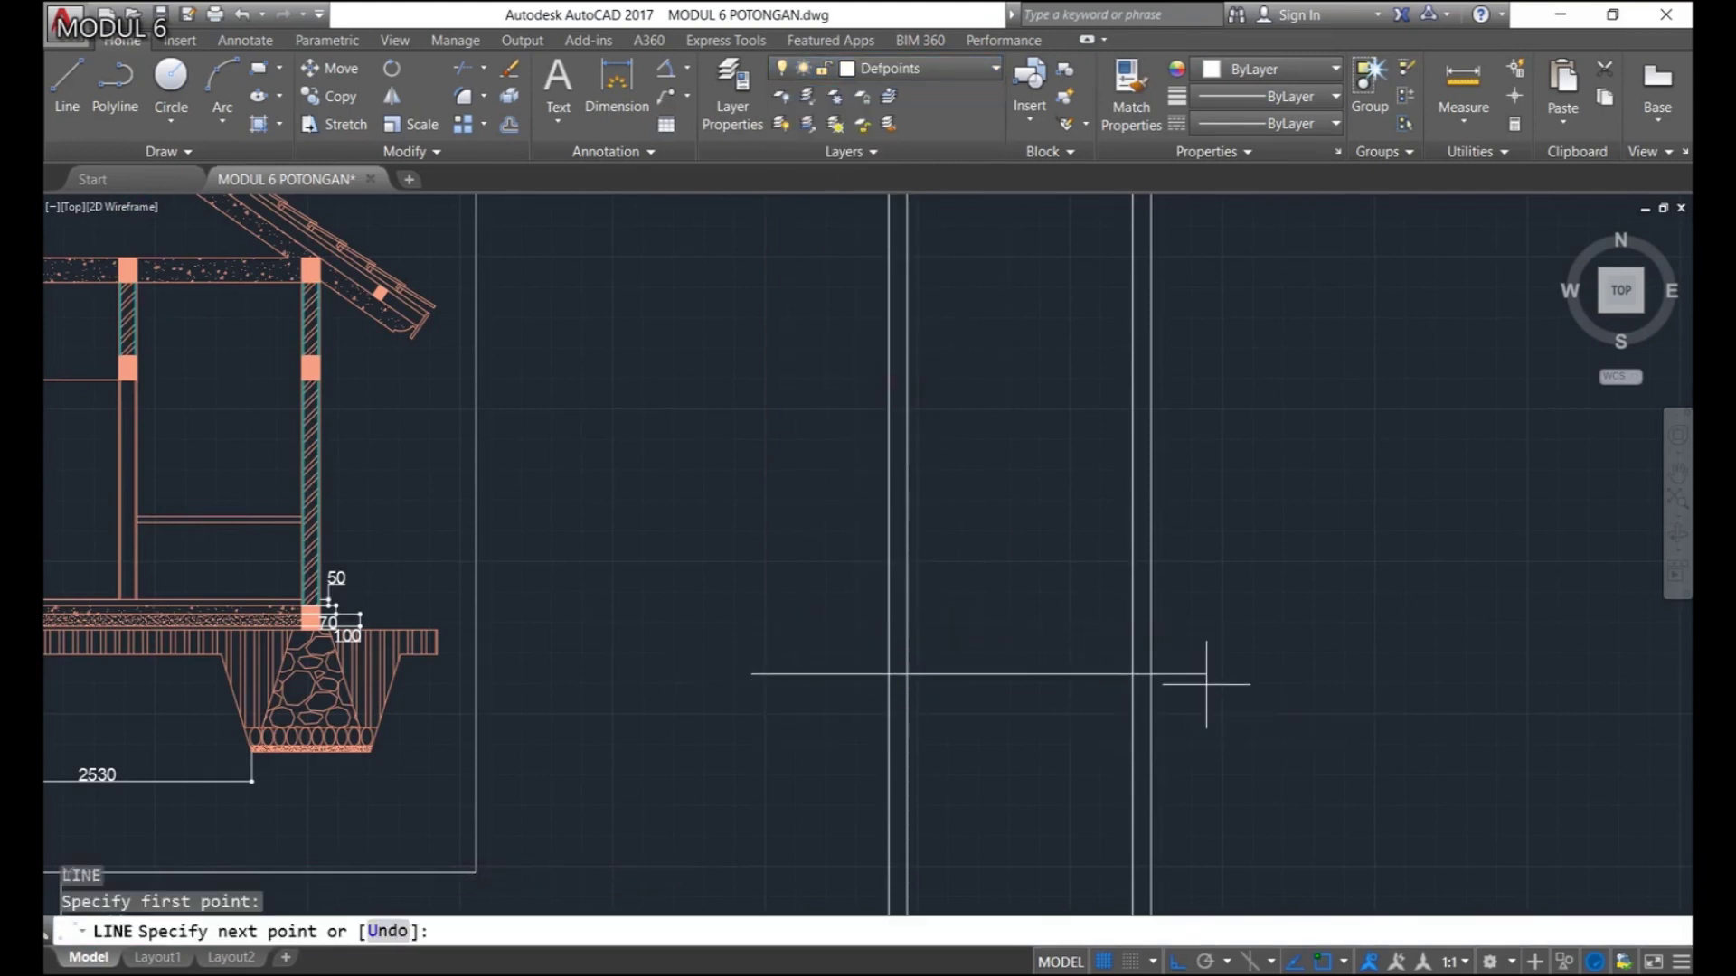
key("Return")
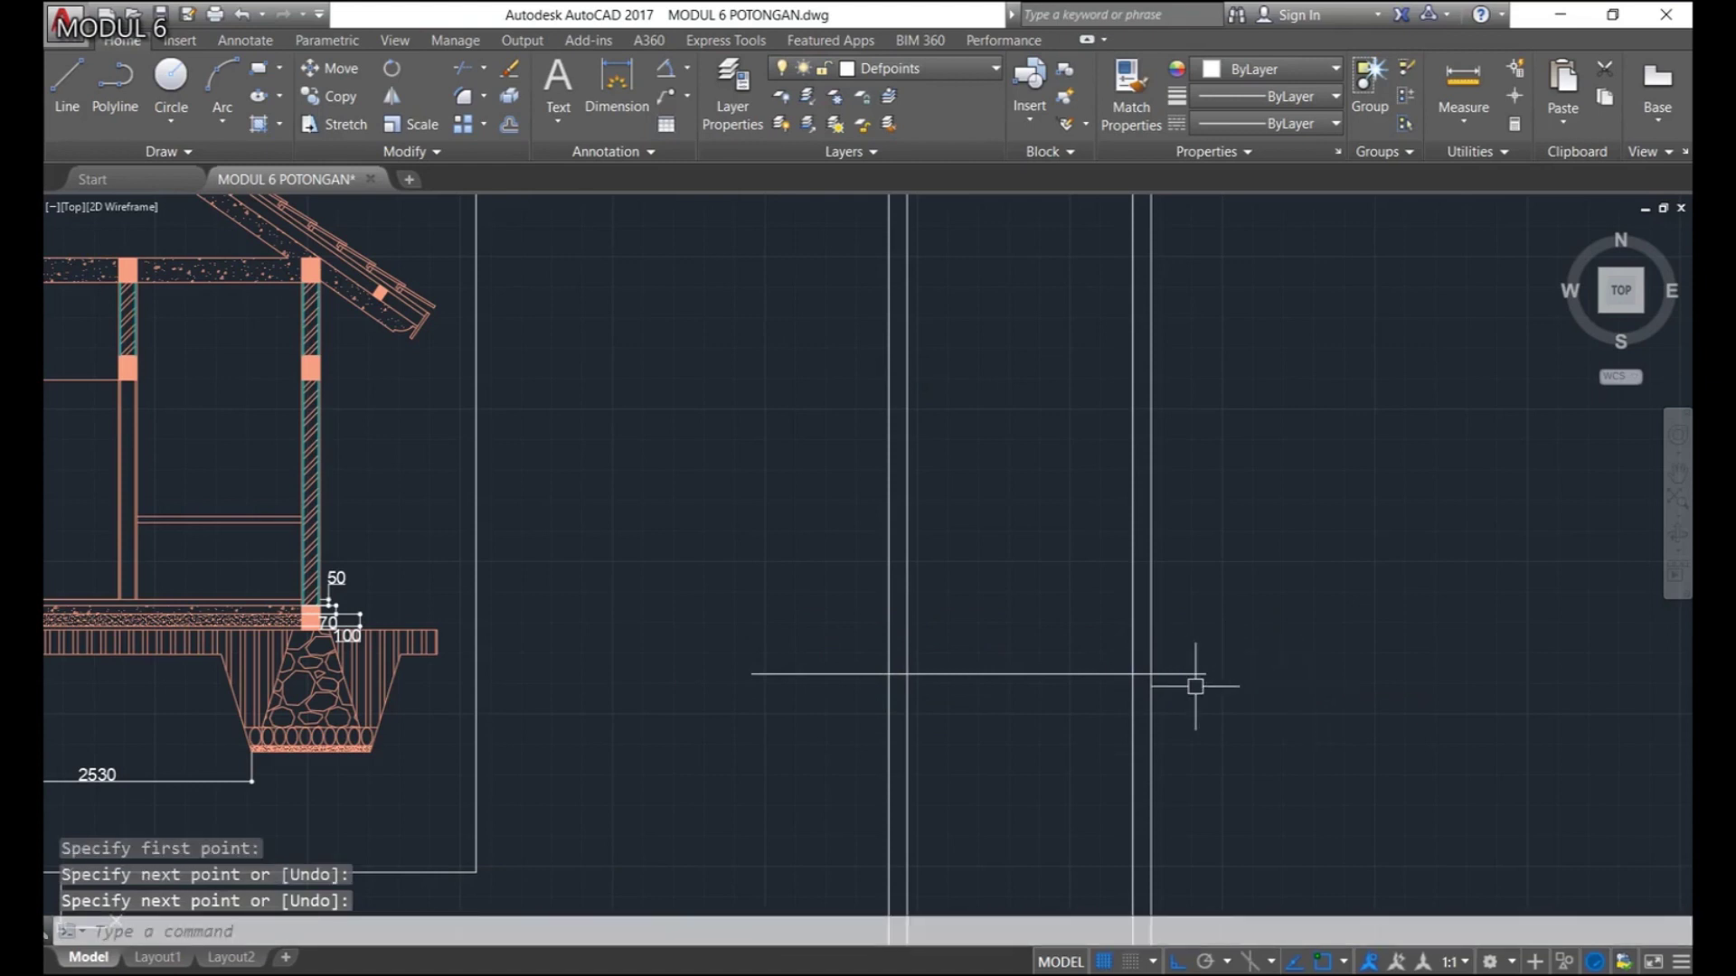
On the potongan layer, draw a 150 by 200 rectangle just below the guide line, between the construction line pairs
scroll(976, 737, "up", 4)
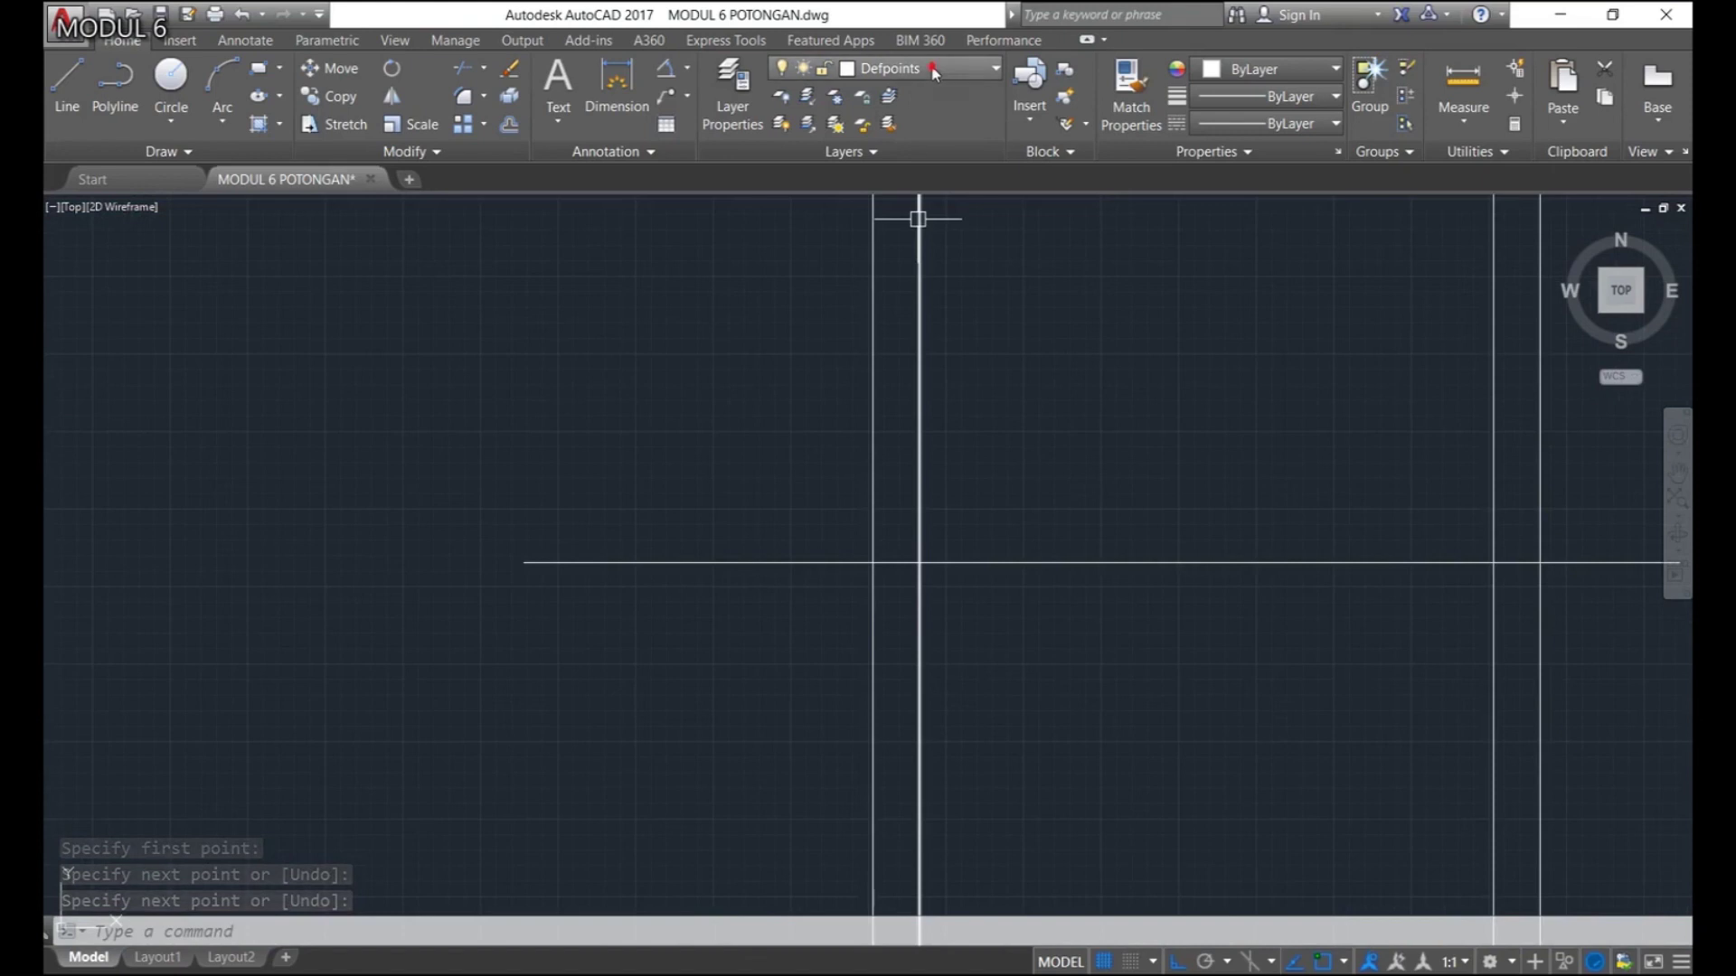
left_click(904, 69)
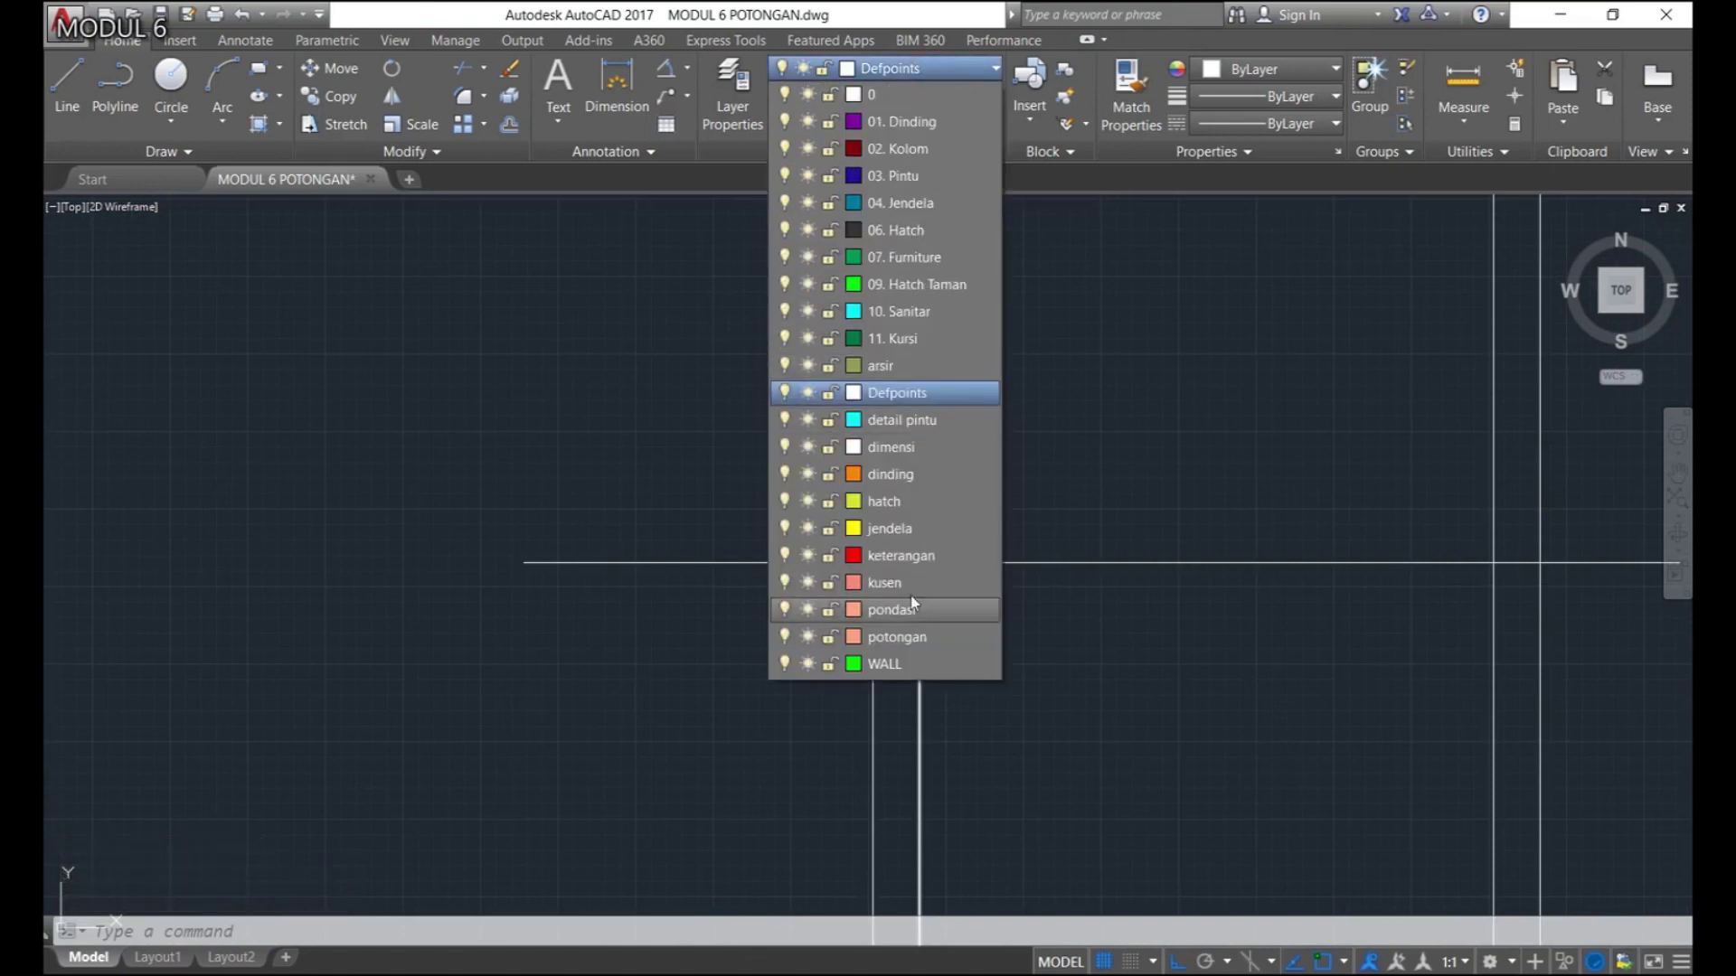
left_click(902, 637)
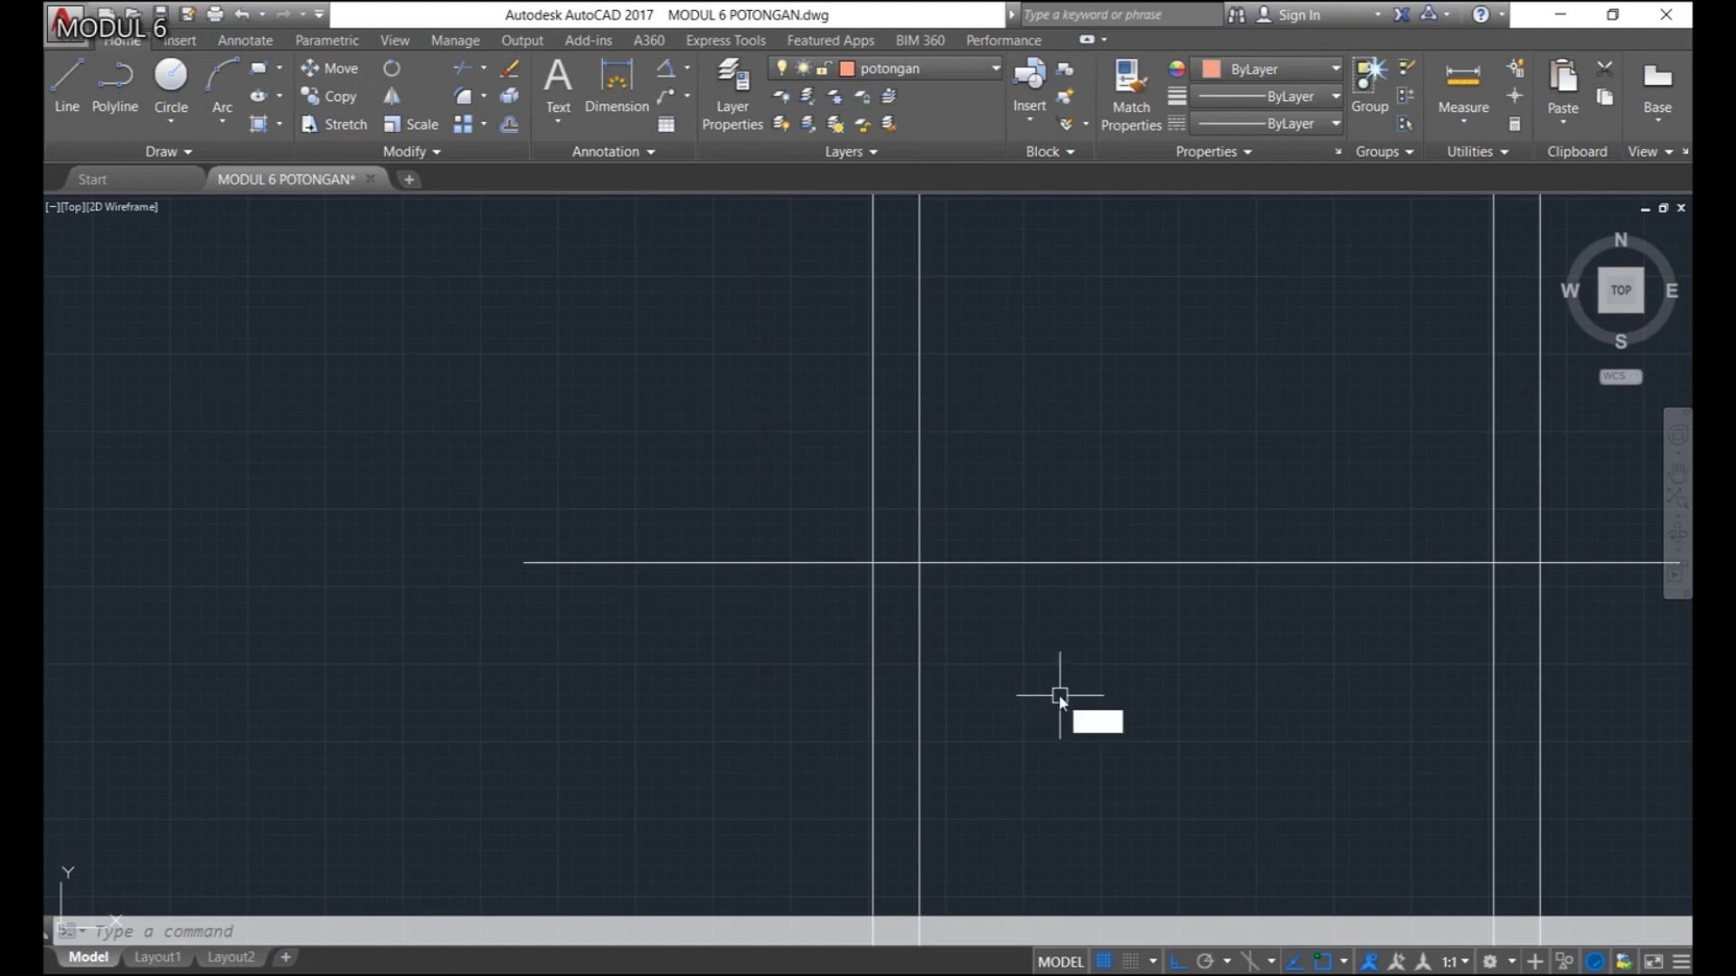
type("C")
key("Return")
left_click(1027, 632)
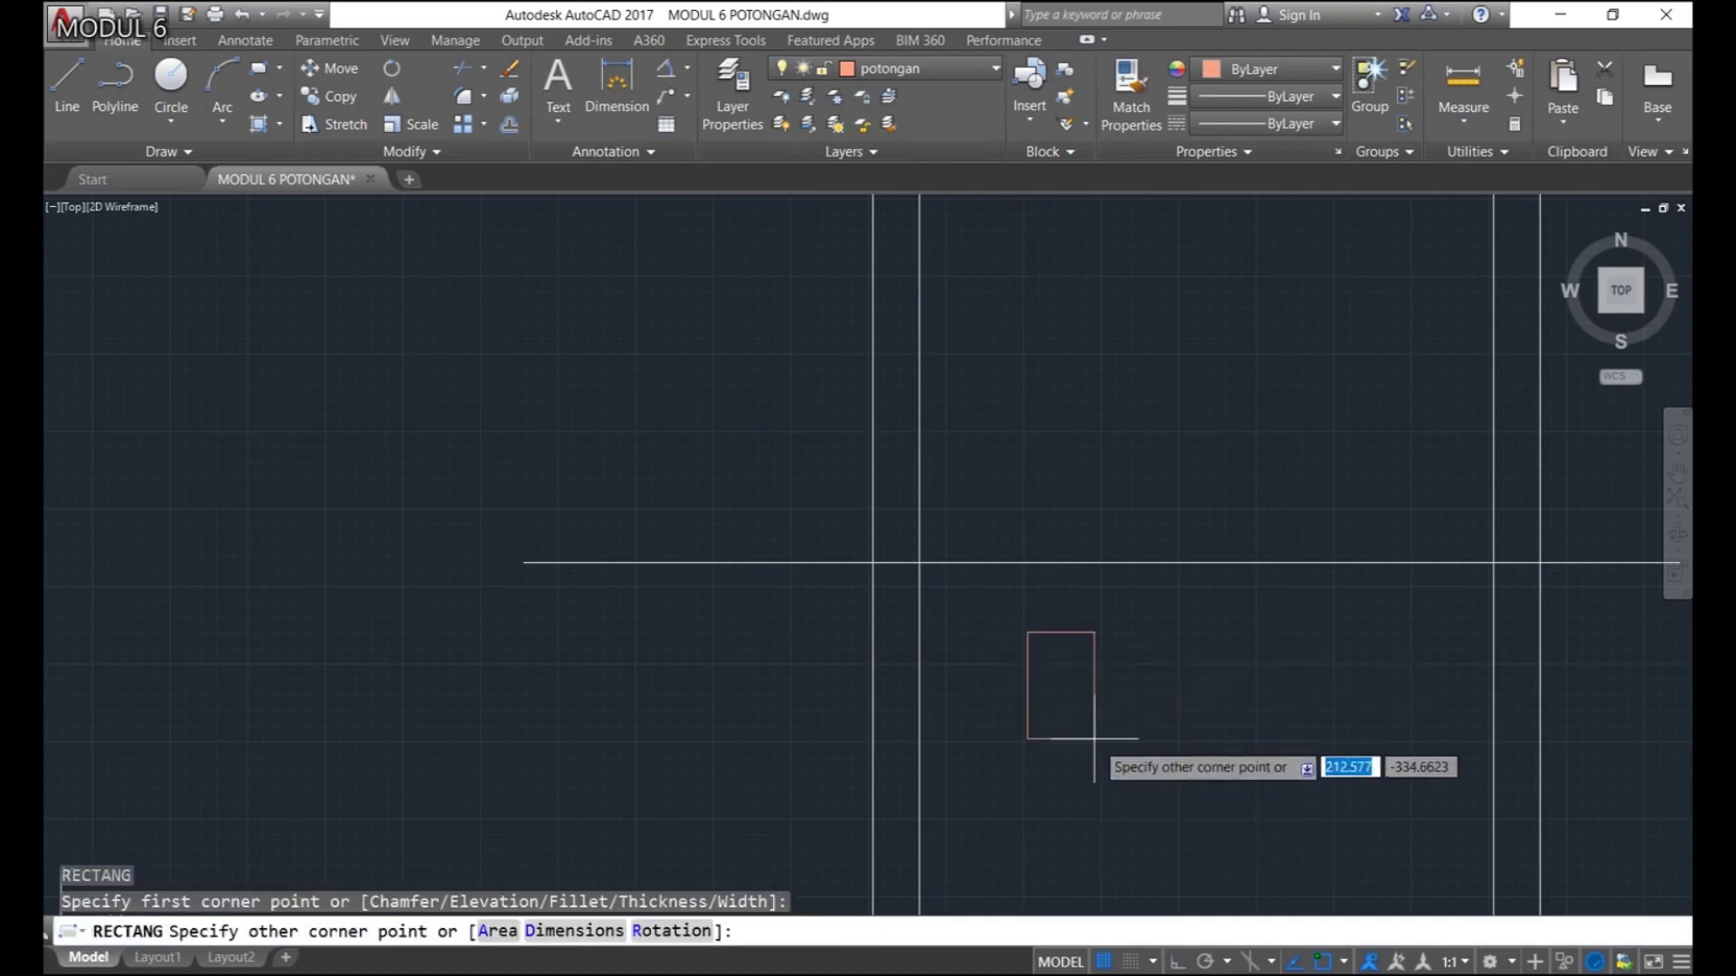
key("Tab")
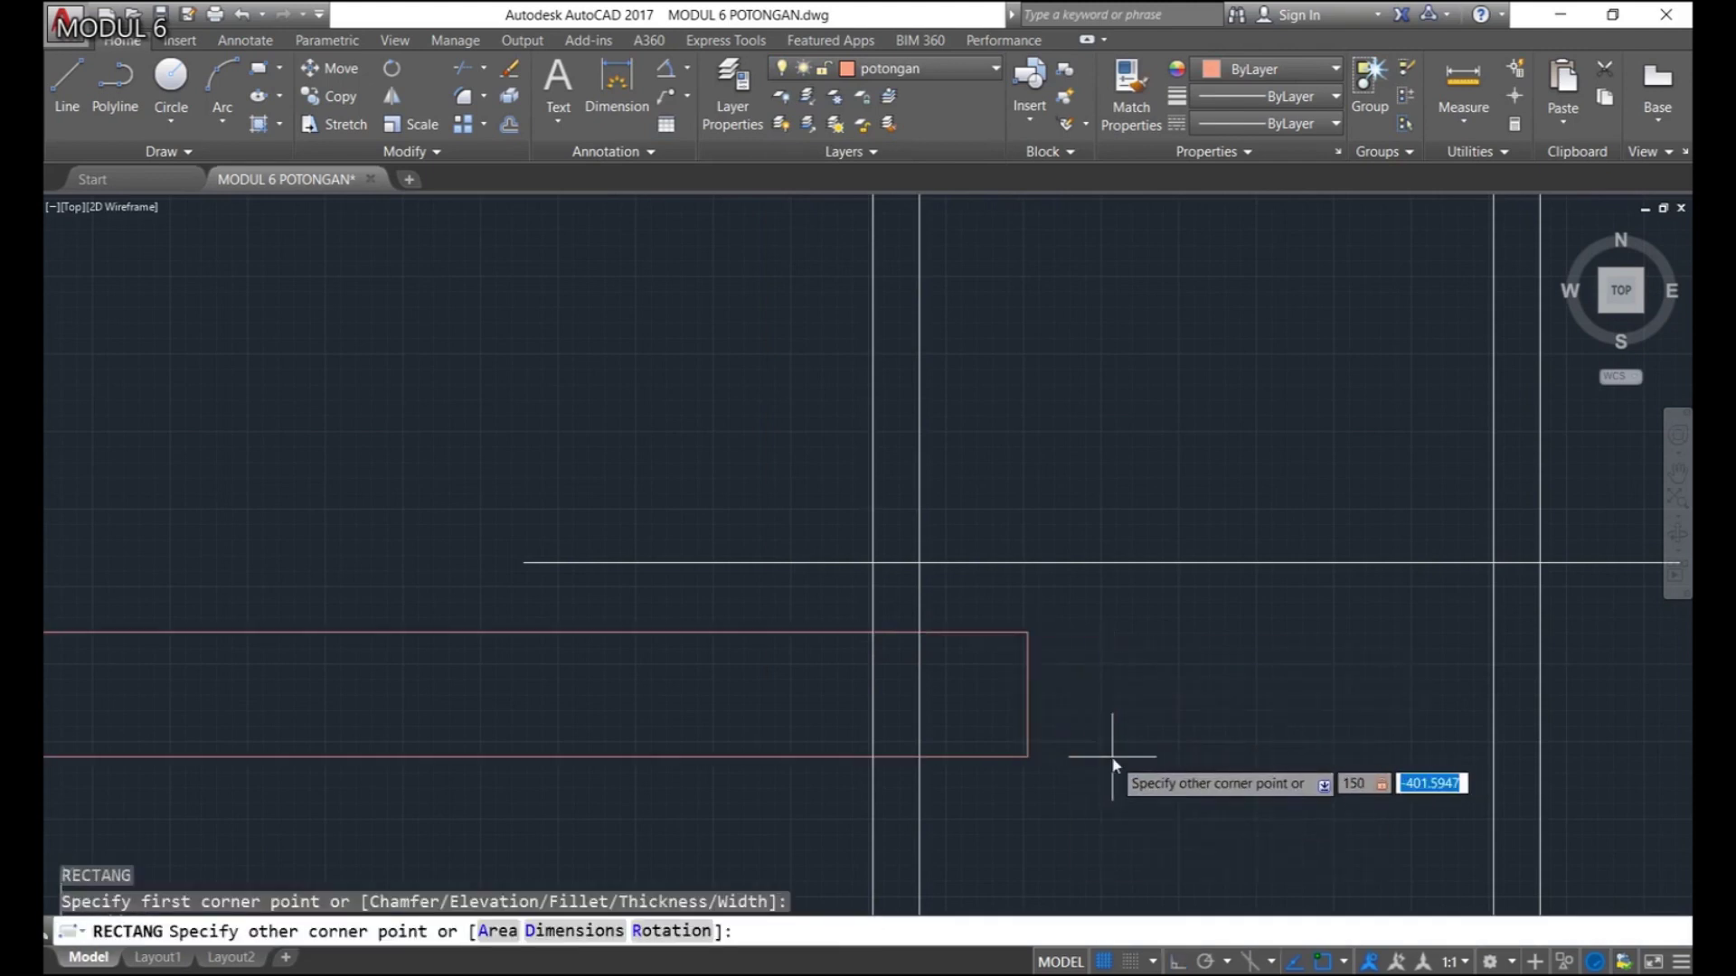
type("200")
key("Return")
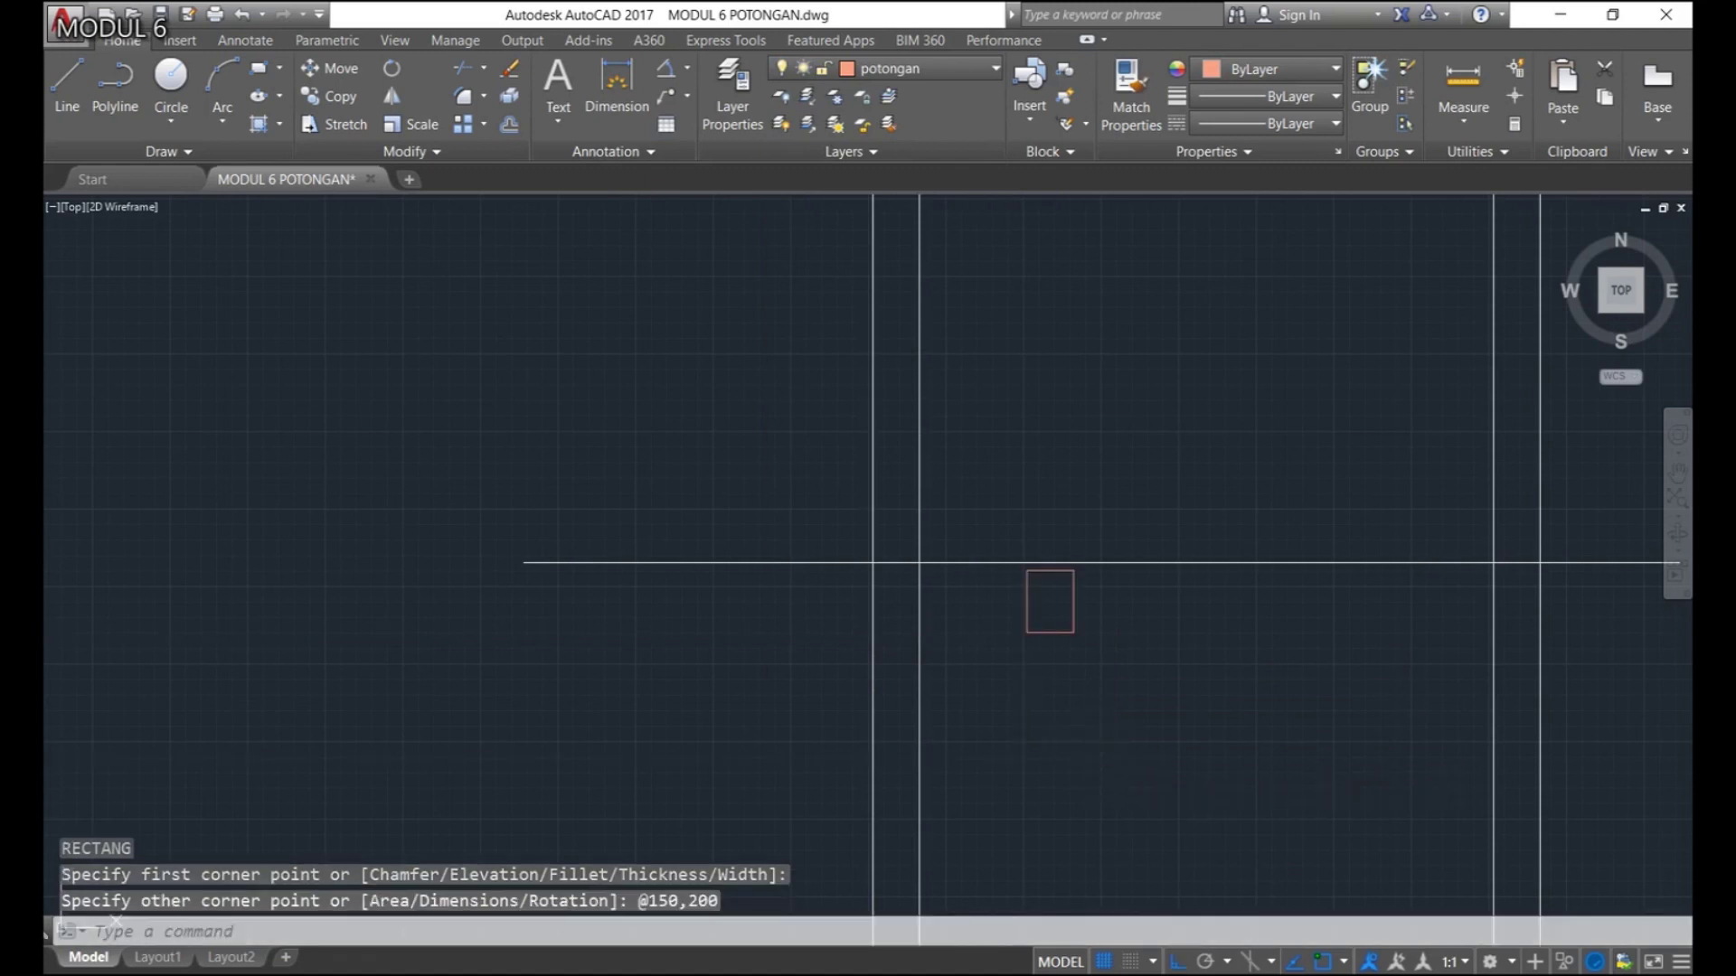
Fill the 150 by 200 rectangle with a Solid hatch and combine rectangle and hatch into a block
type("h")
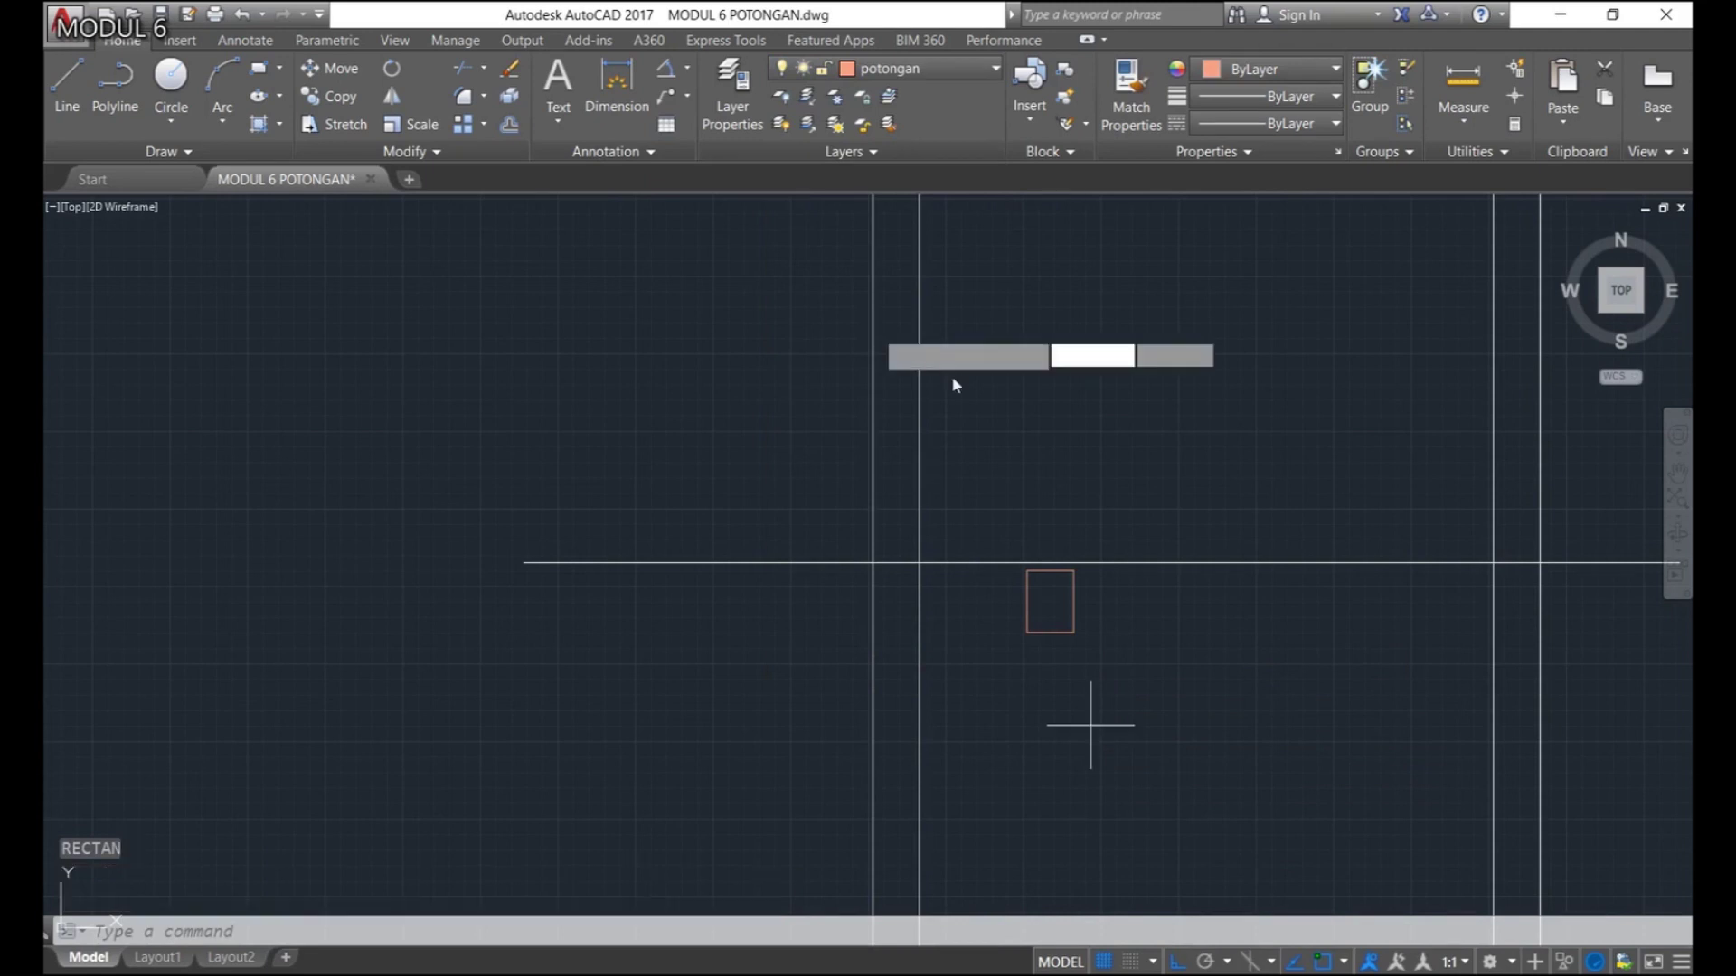
key("Return")
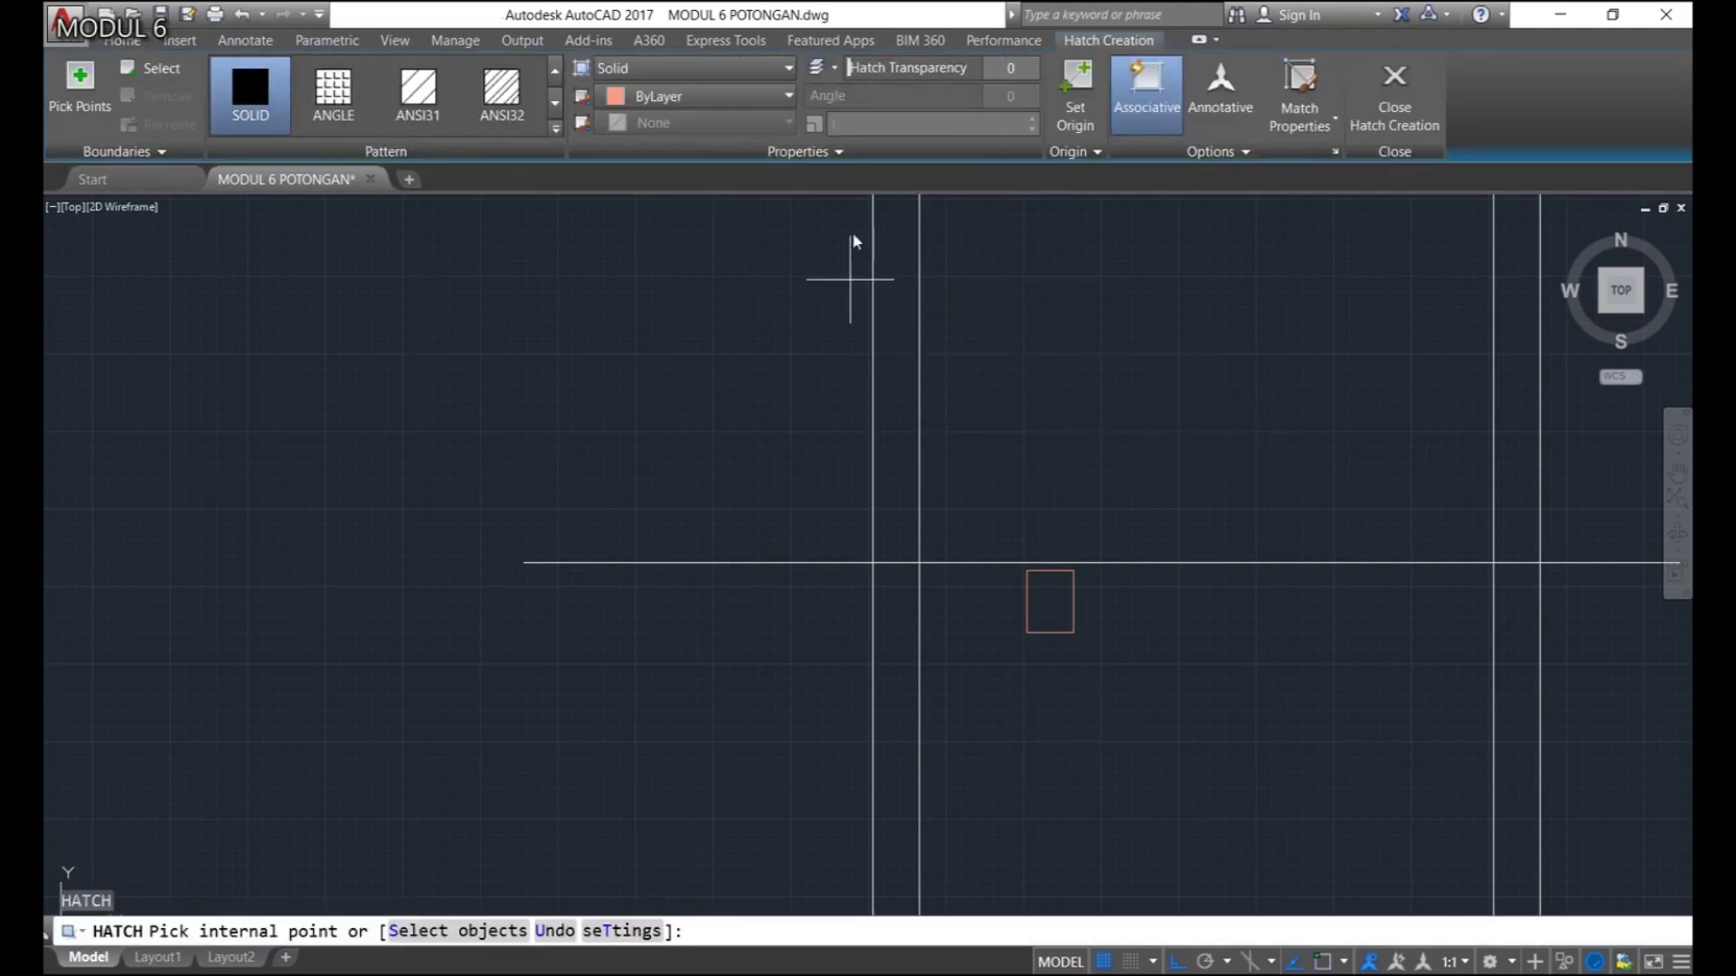
left_click(1049, 604)
key("Return")
left_click(1108, 683)
left_click(1036, 611)
type("b")
key("Return")
key("Escape")
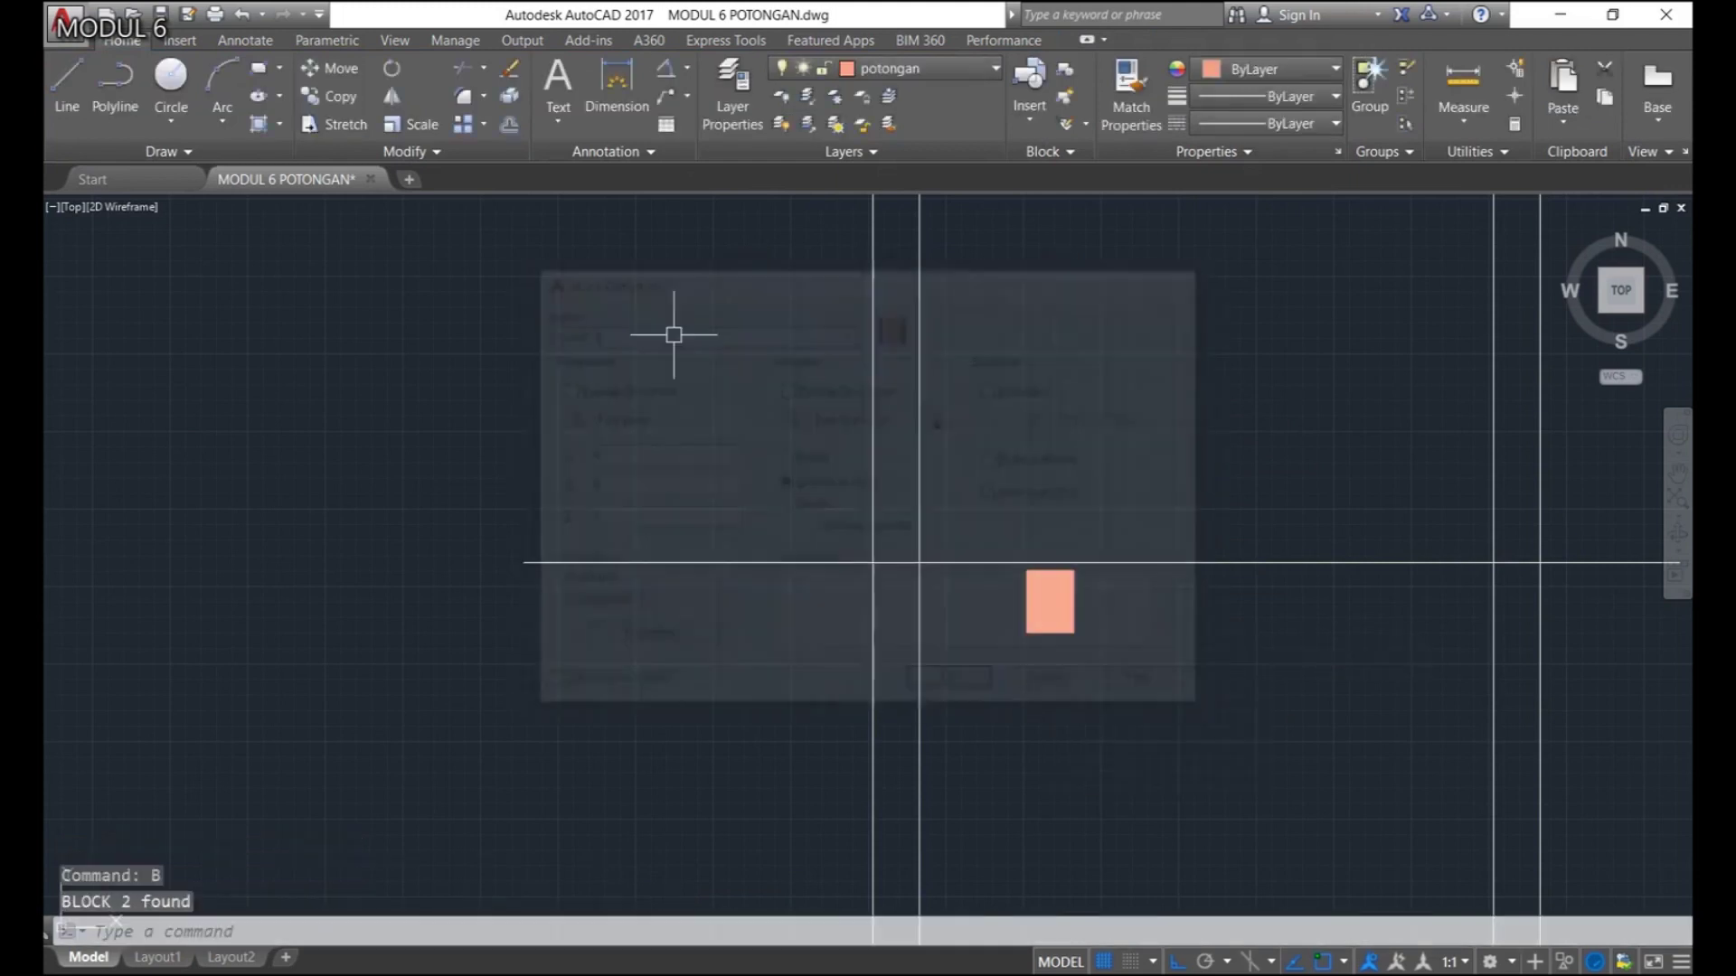
Move the solid block by its upper-left corner to the intersection of the guide line and the leftmost construction line
scroll(1111, 617, "up", 2)
left_click(1077, 608)
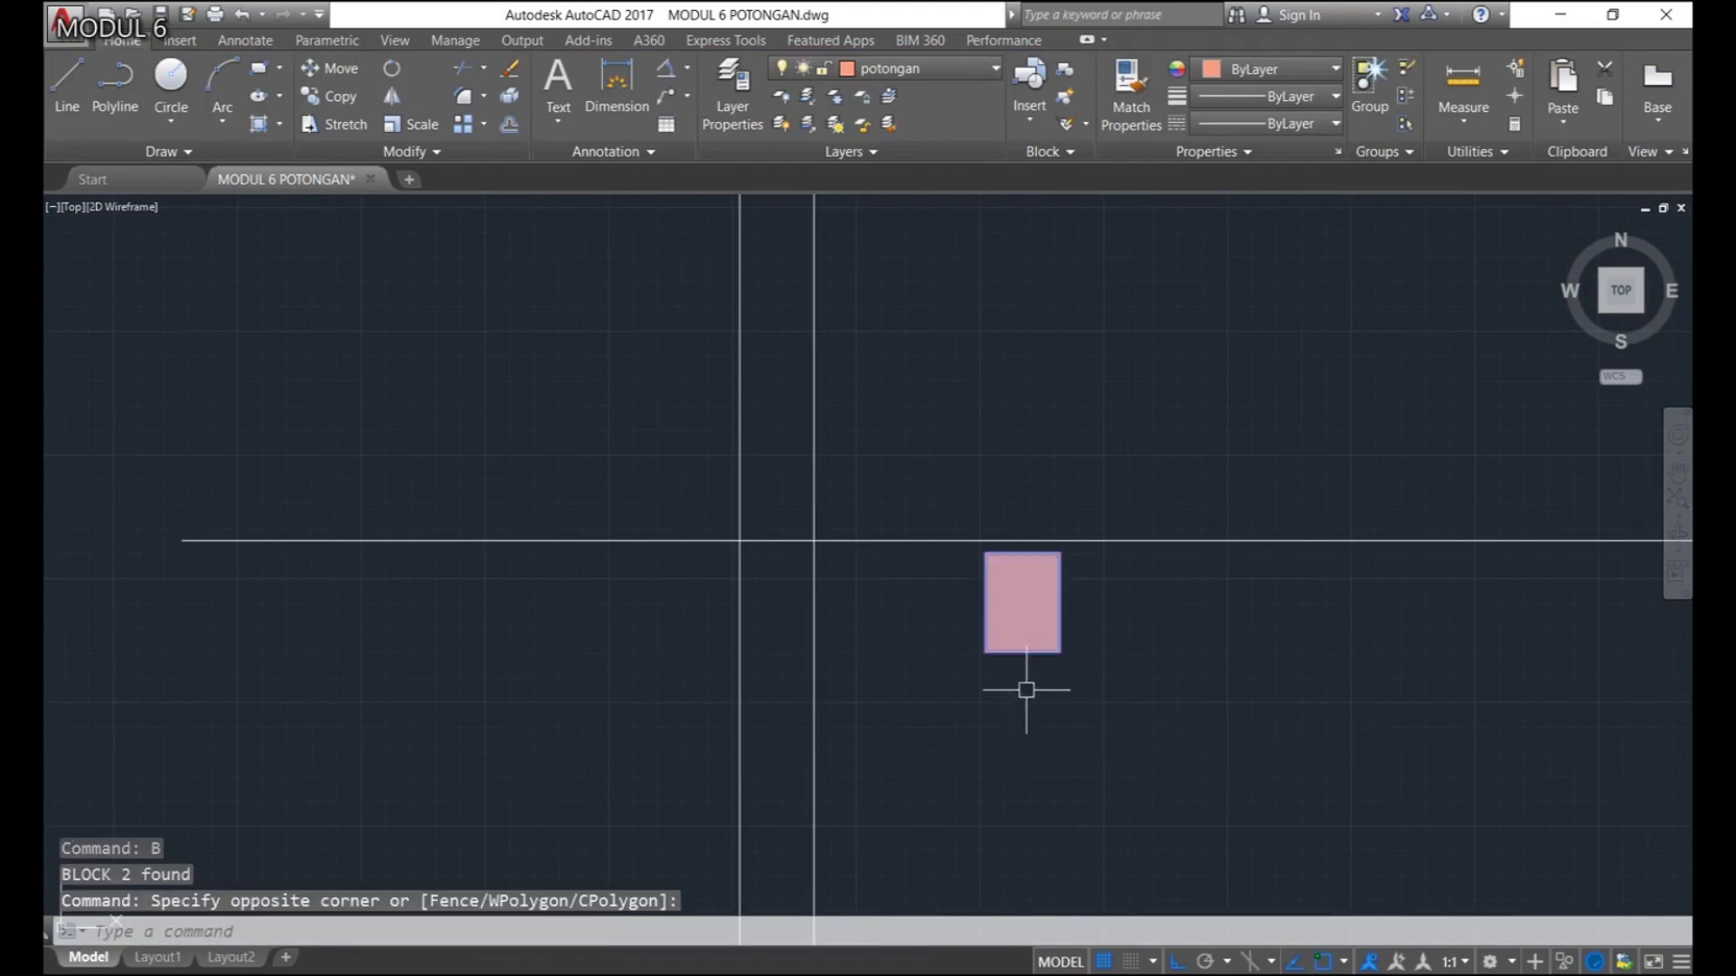
type("m")
key("Return")
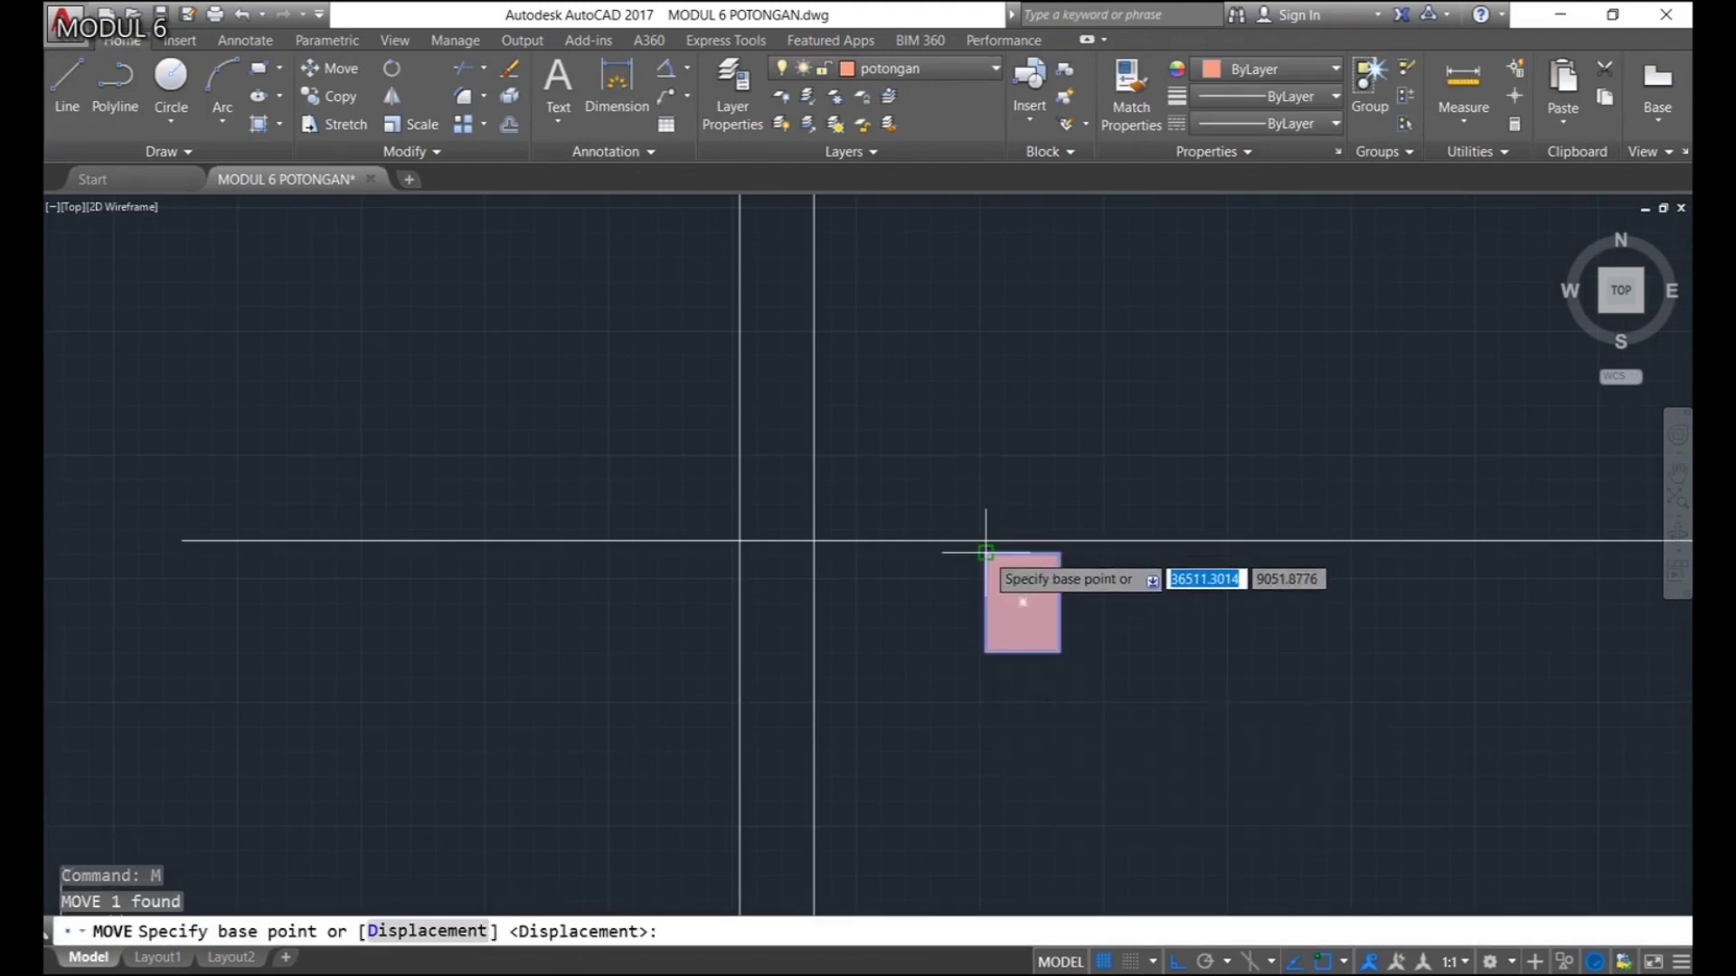
left_click(986, 554)
left_click(740, 541)
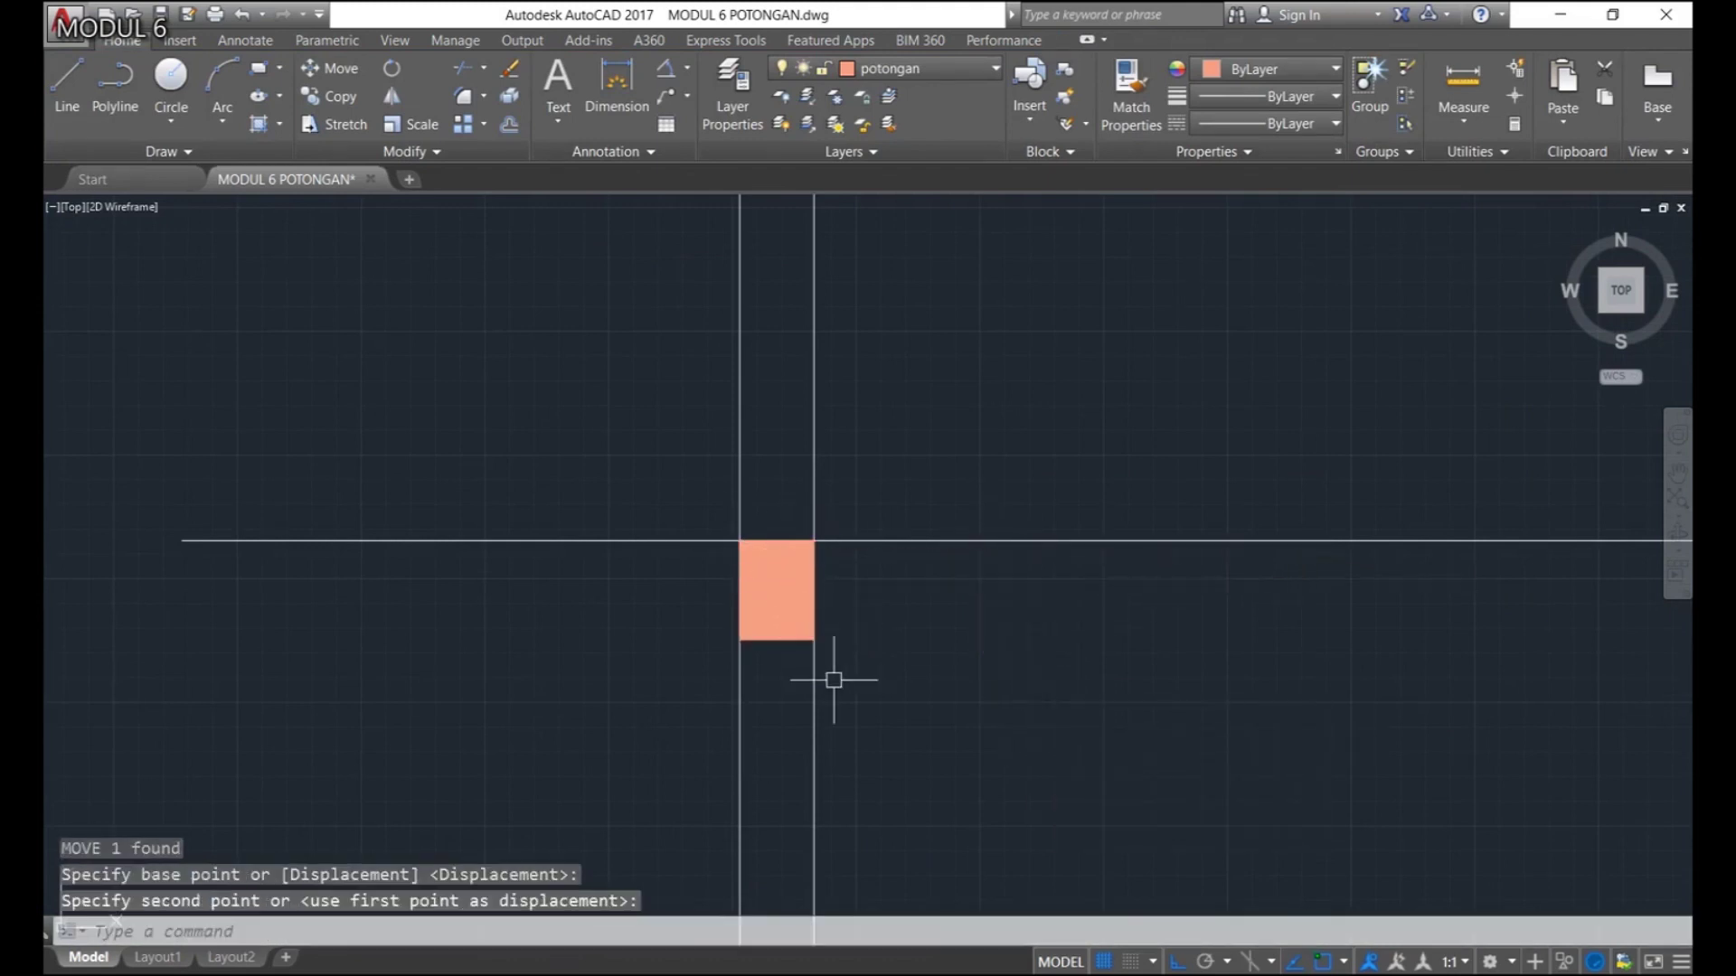
Draw a horizontal line 300 long in the empty space beside the solid block
middle_click_drag(834, 680, 926, 593)
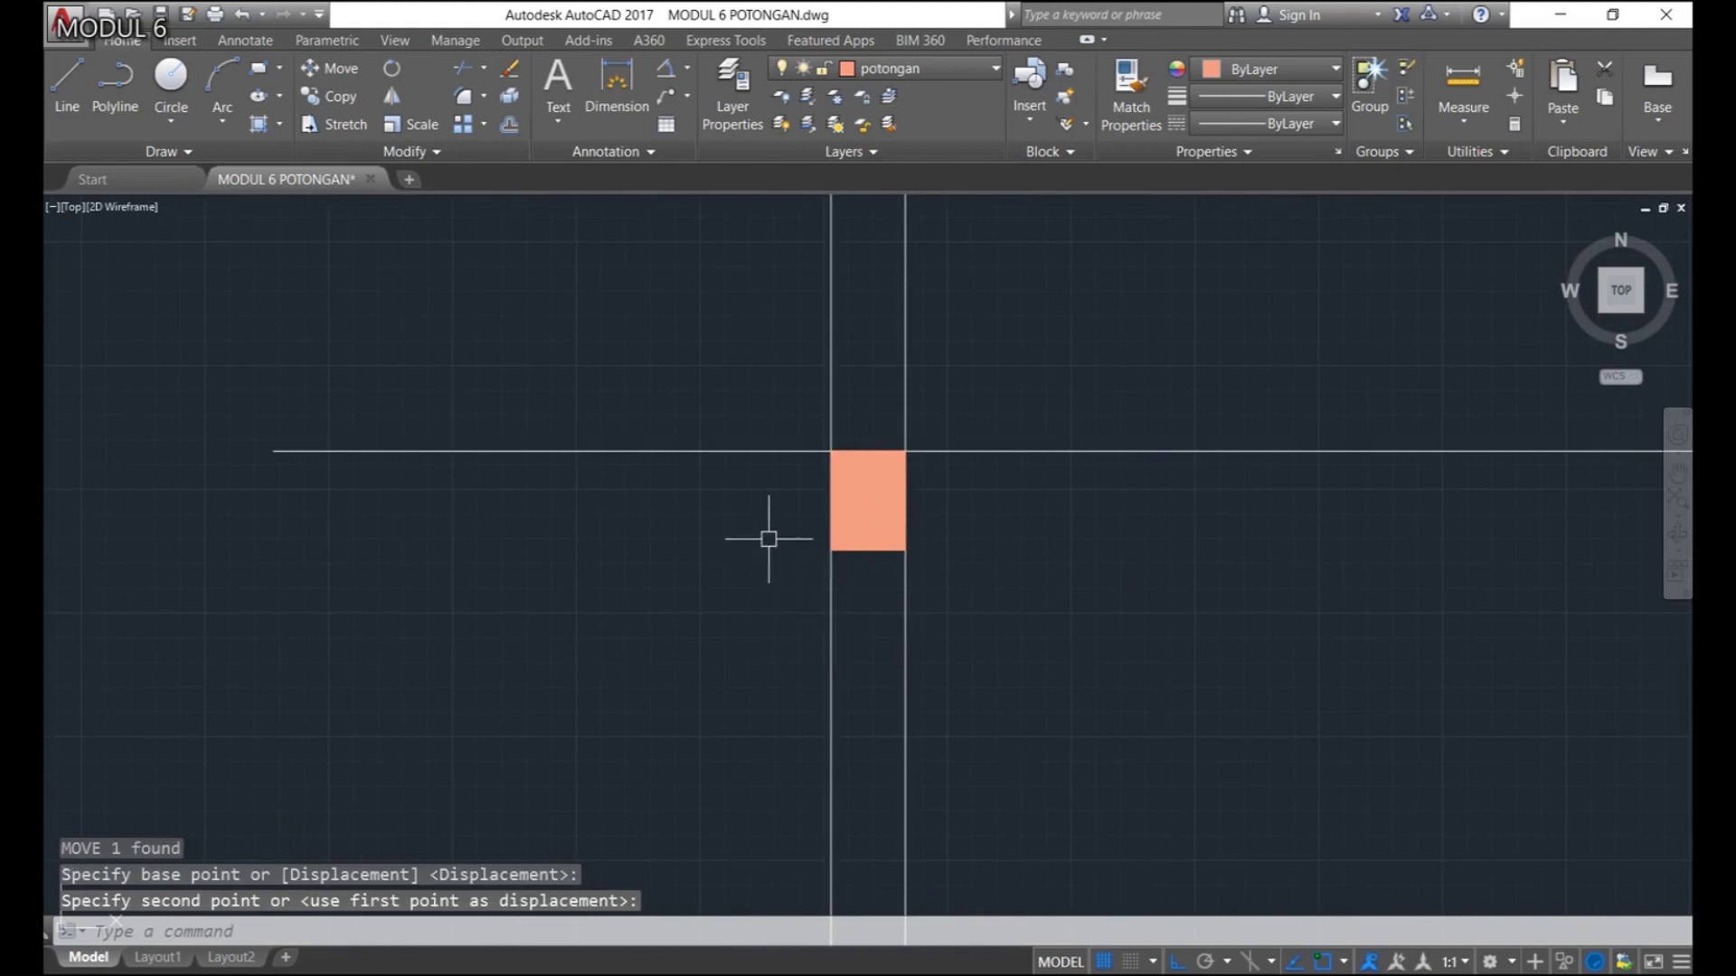
type("l")
key("Return")
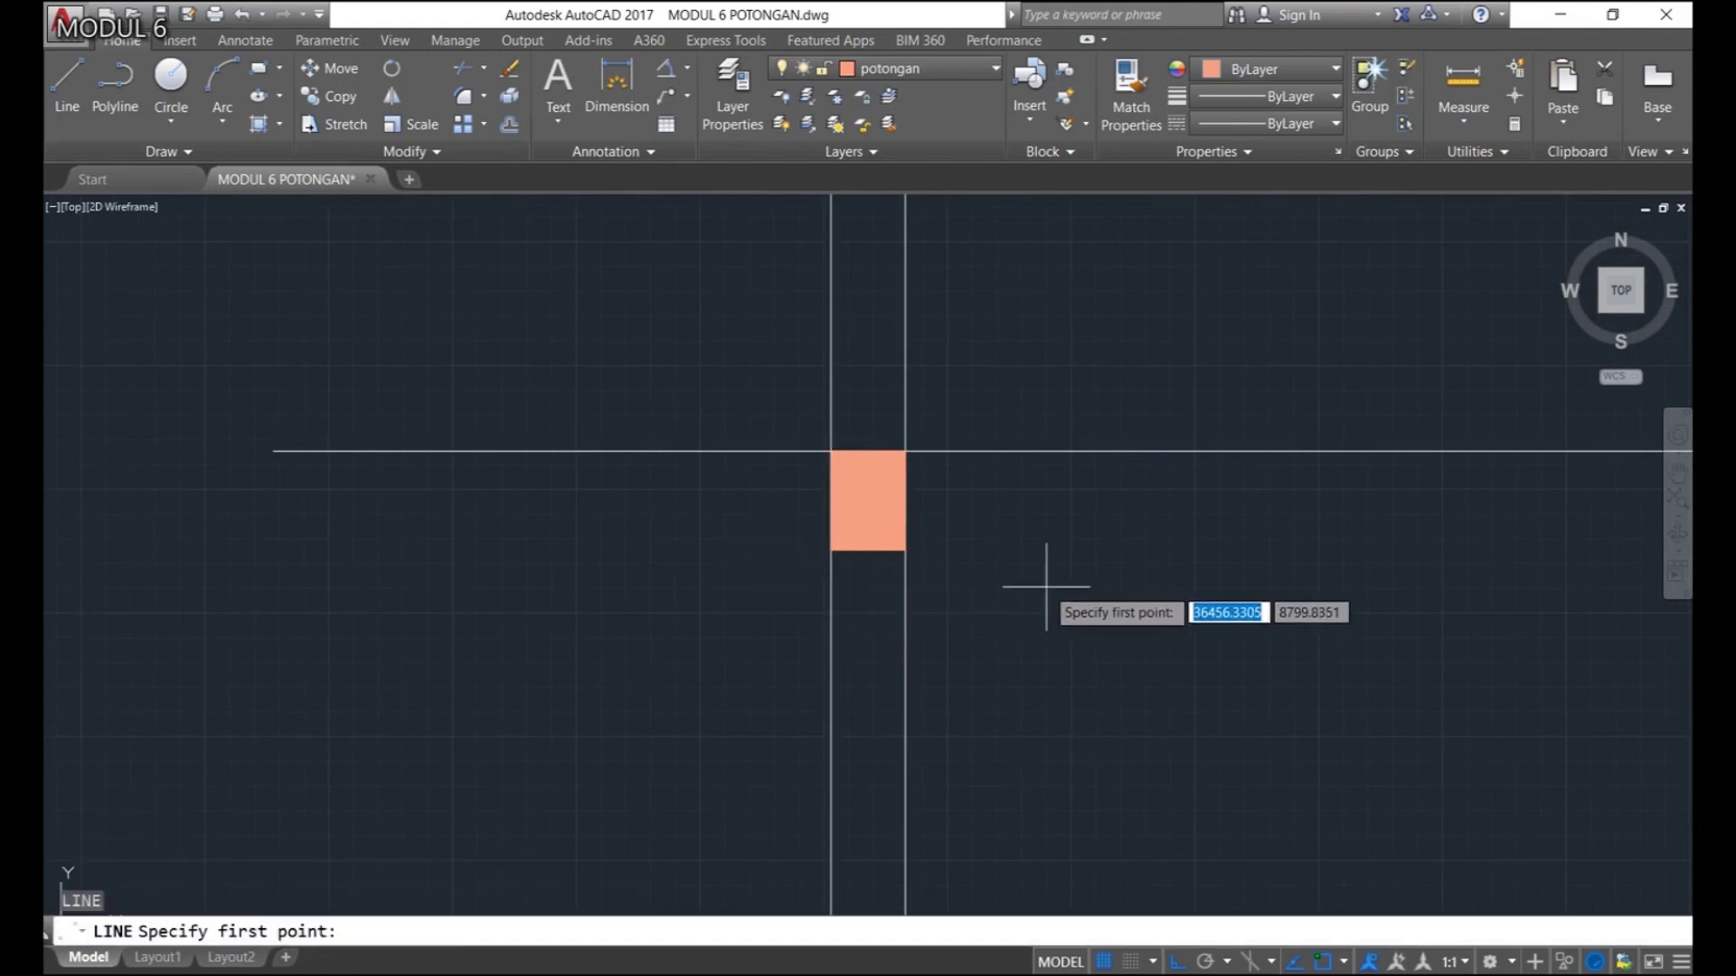
left_click(1043, 582)
type("3")
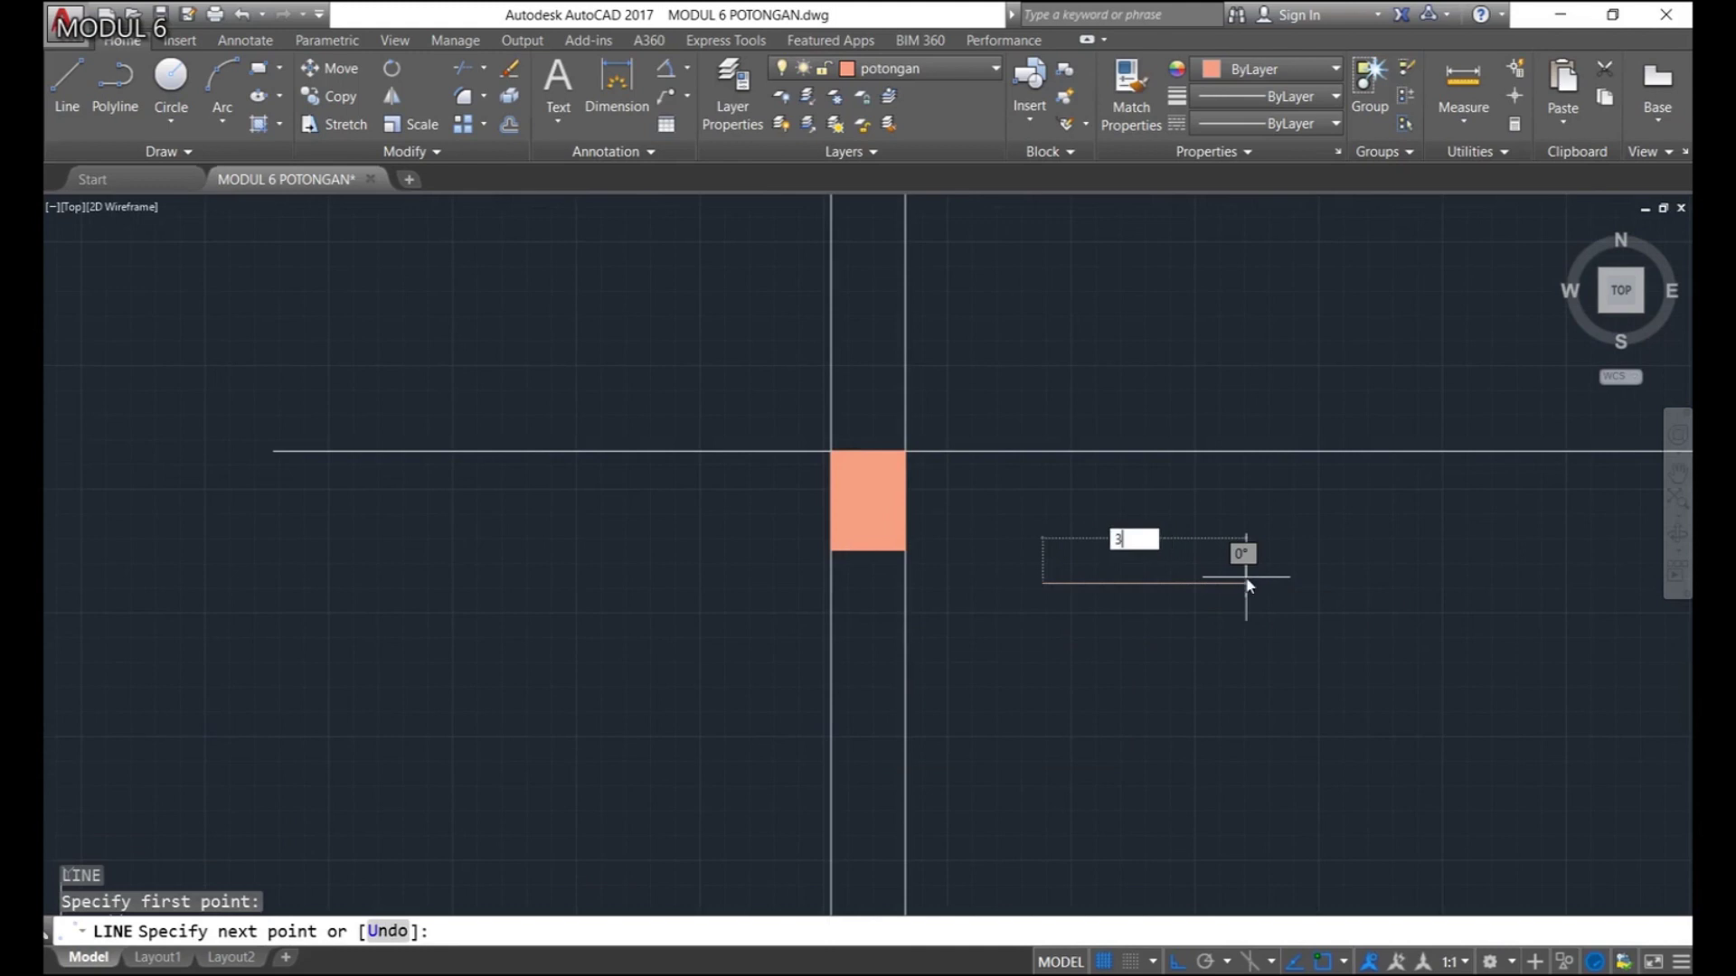
type("00")
key("Return")
key("Return")
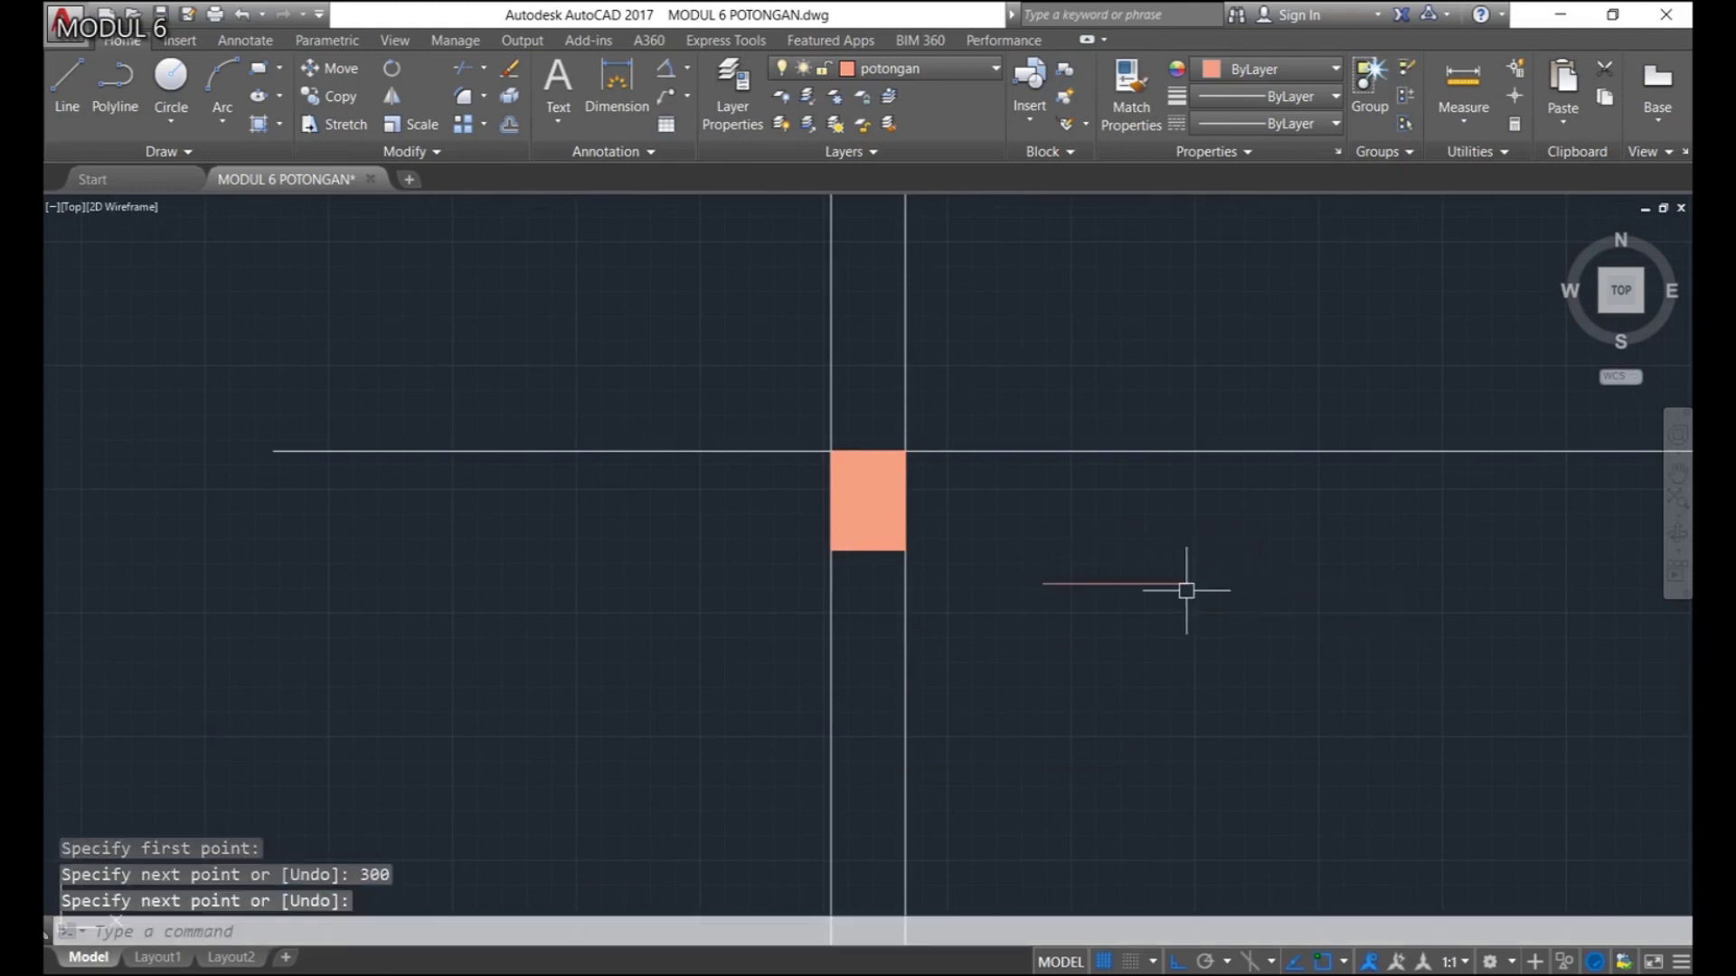
Move the 300 line by its midpoint onto the midpoint of the solid block's bottom edge
left_click(1106, 576)
left_click(1118, 583)
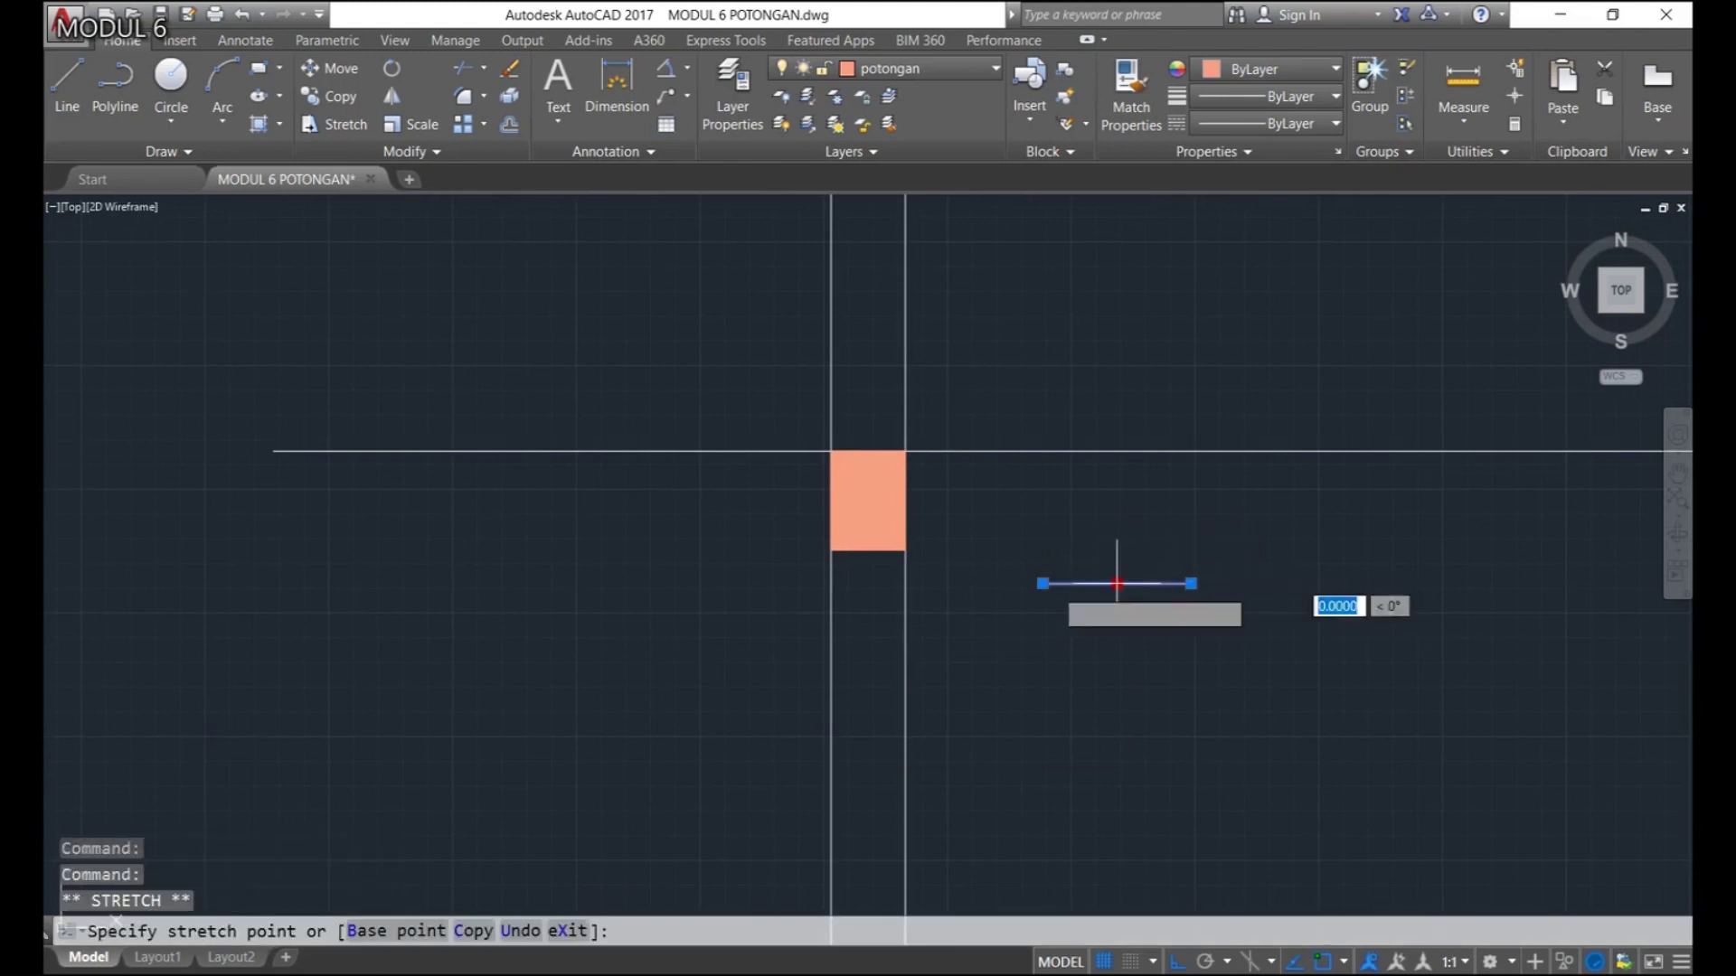
left_click(867, 550)
Offset the short 300 line under the solid block downward by 800
key("Return")
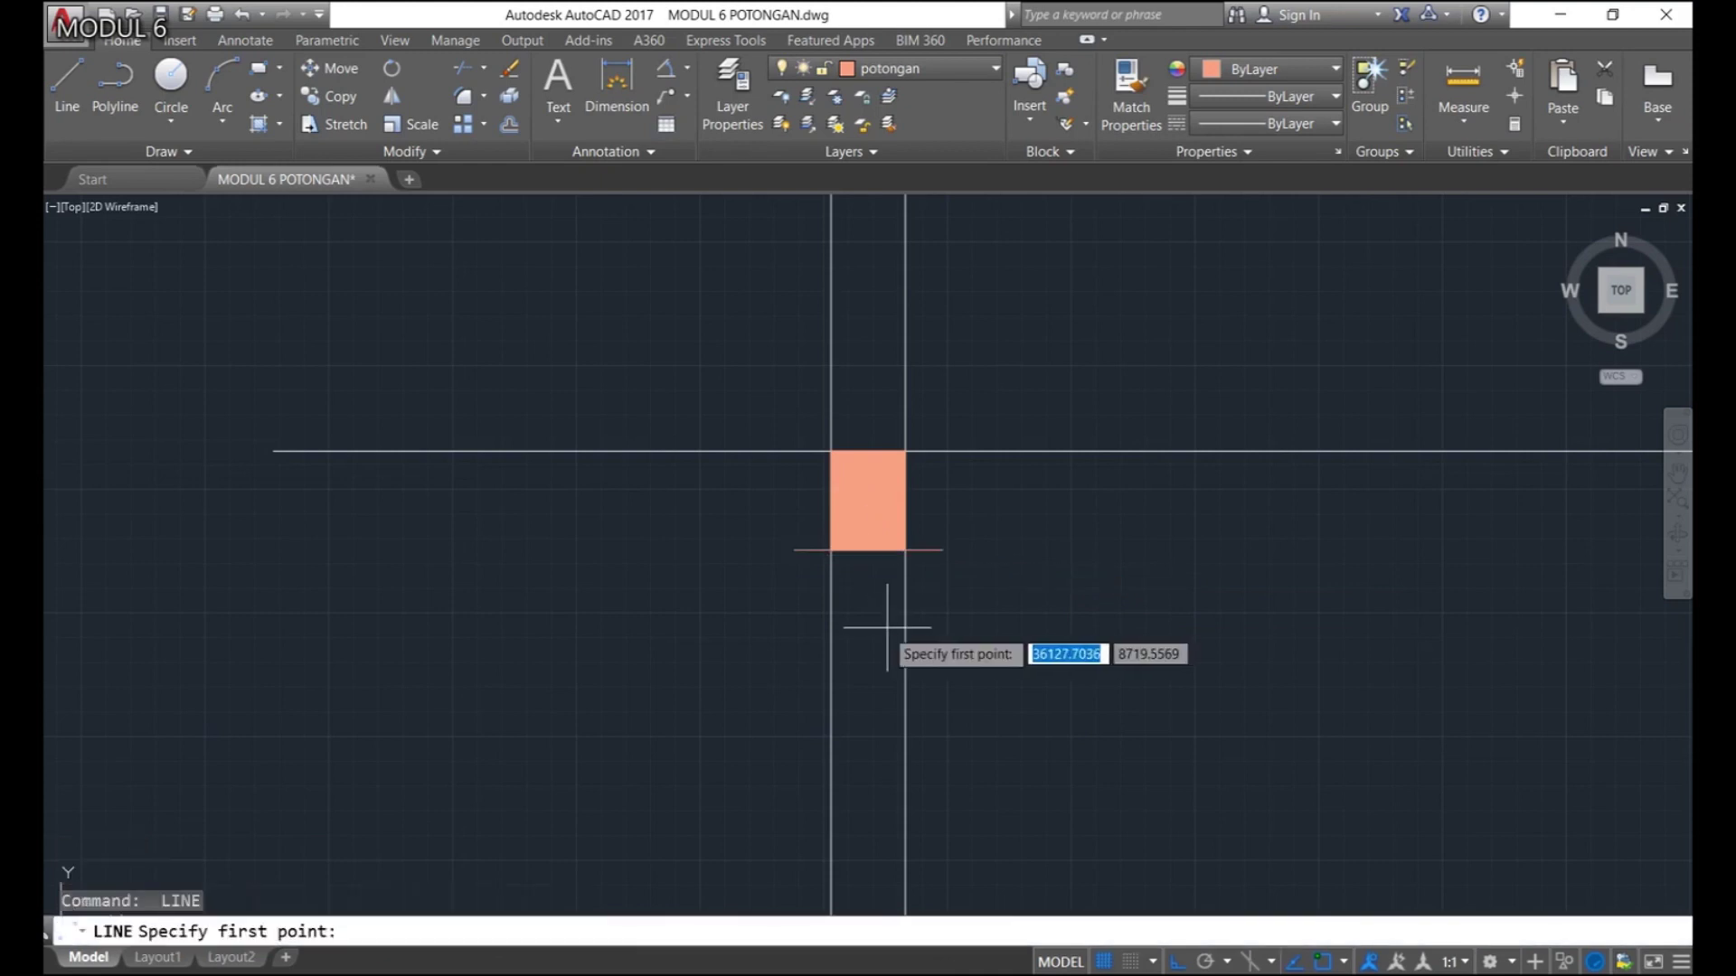
key("Escape")
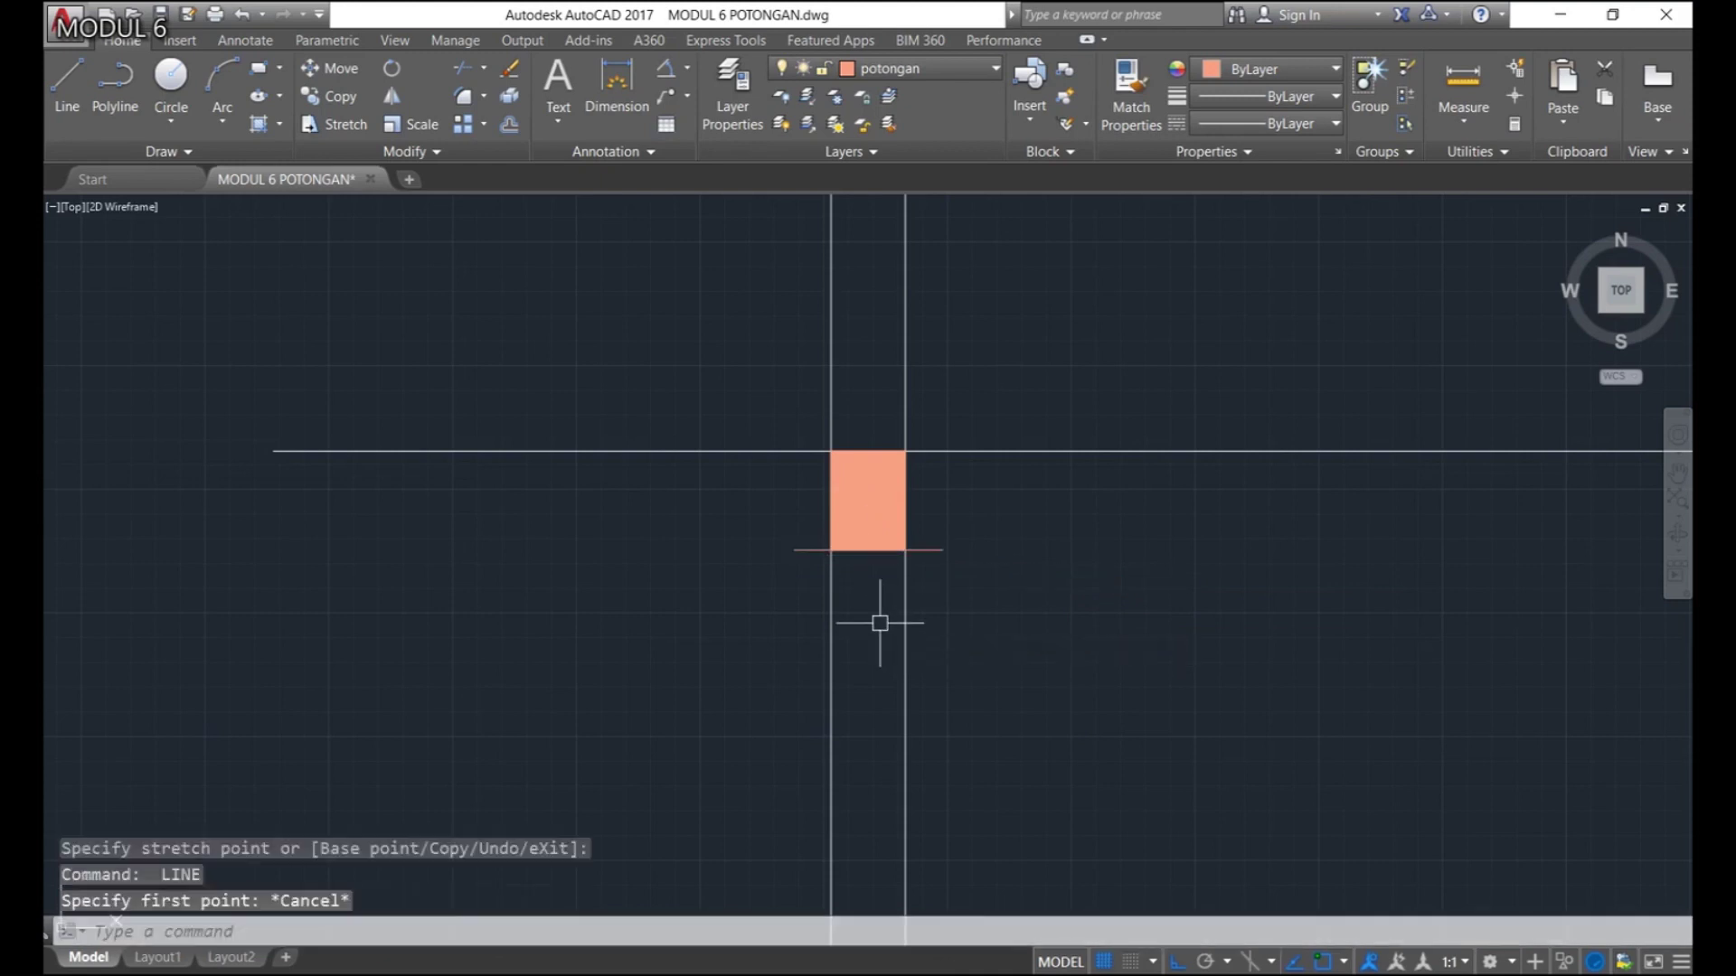
type("OF")
key("Return")
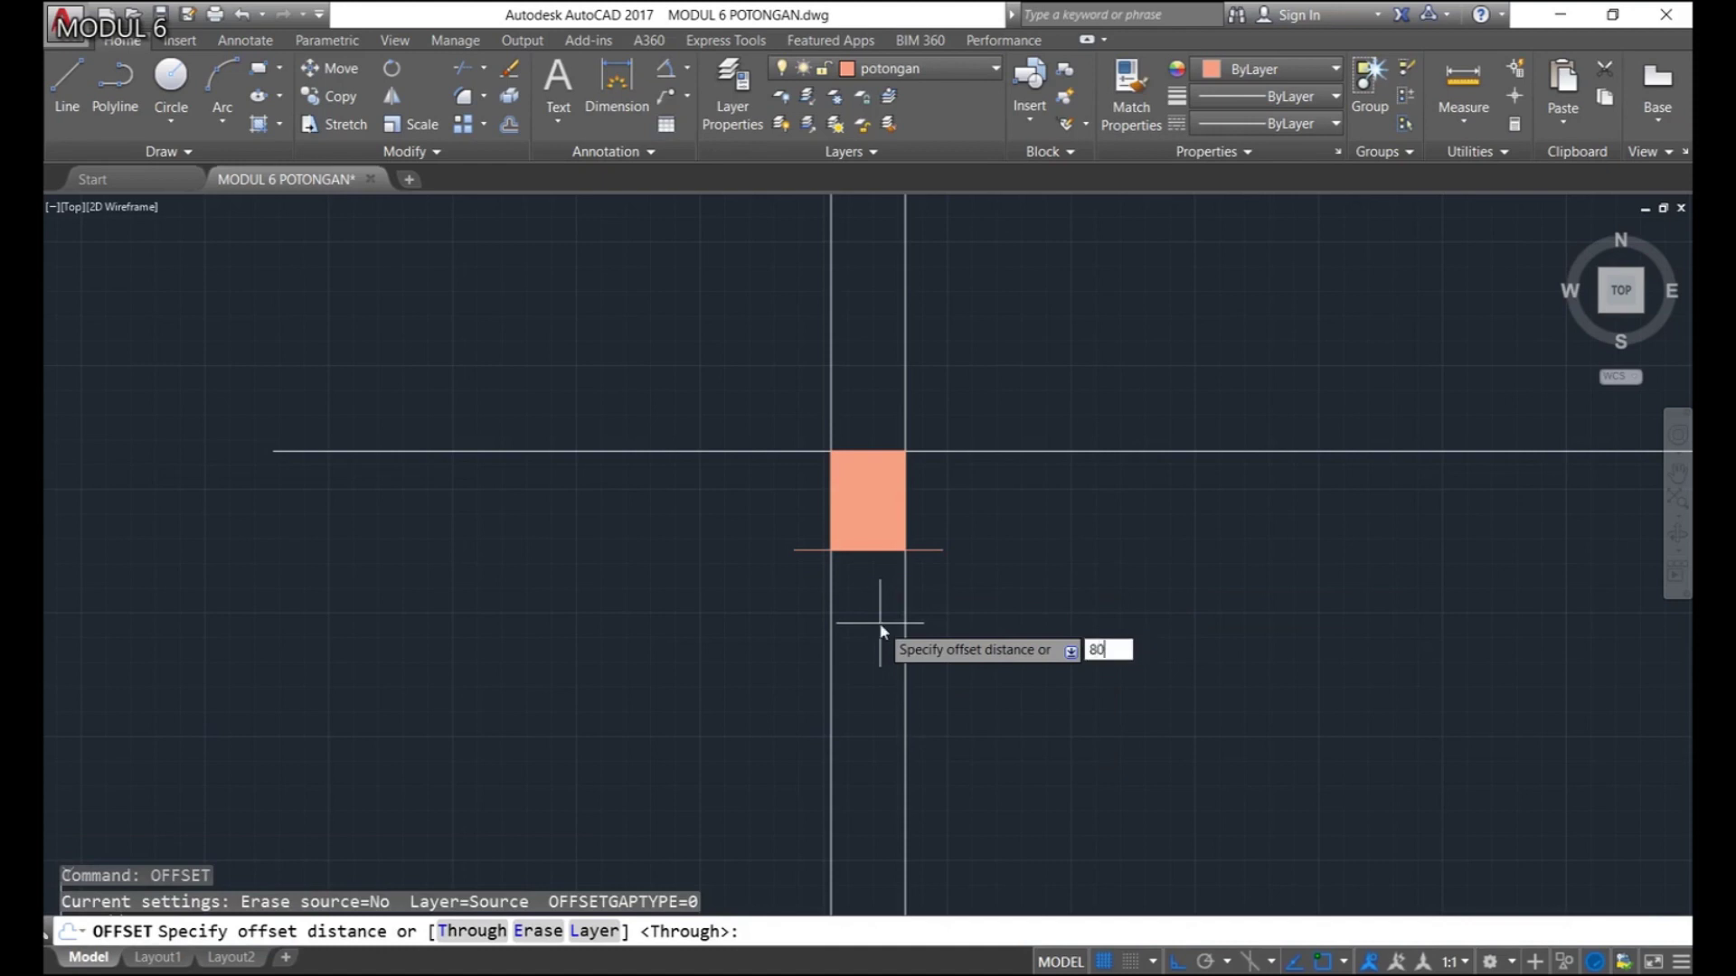
key("Return")
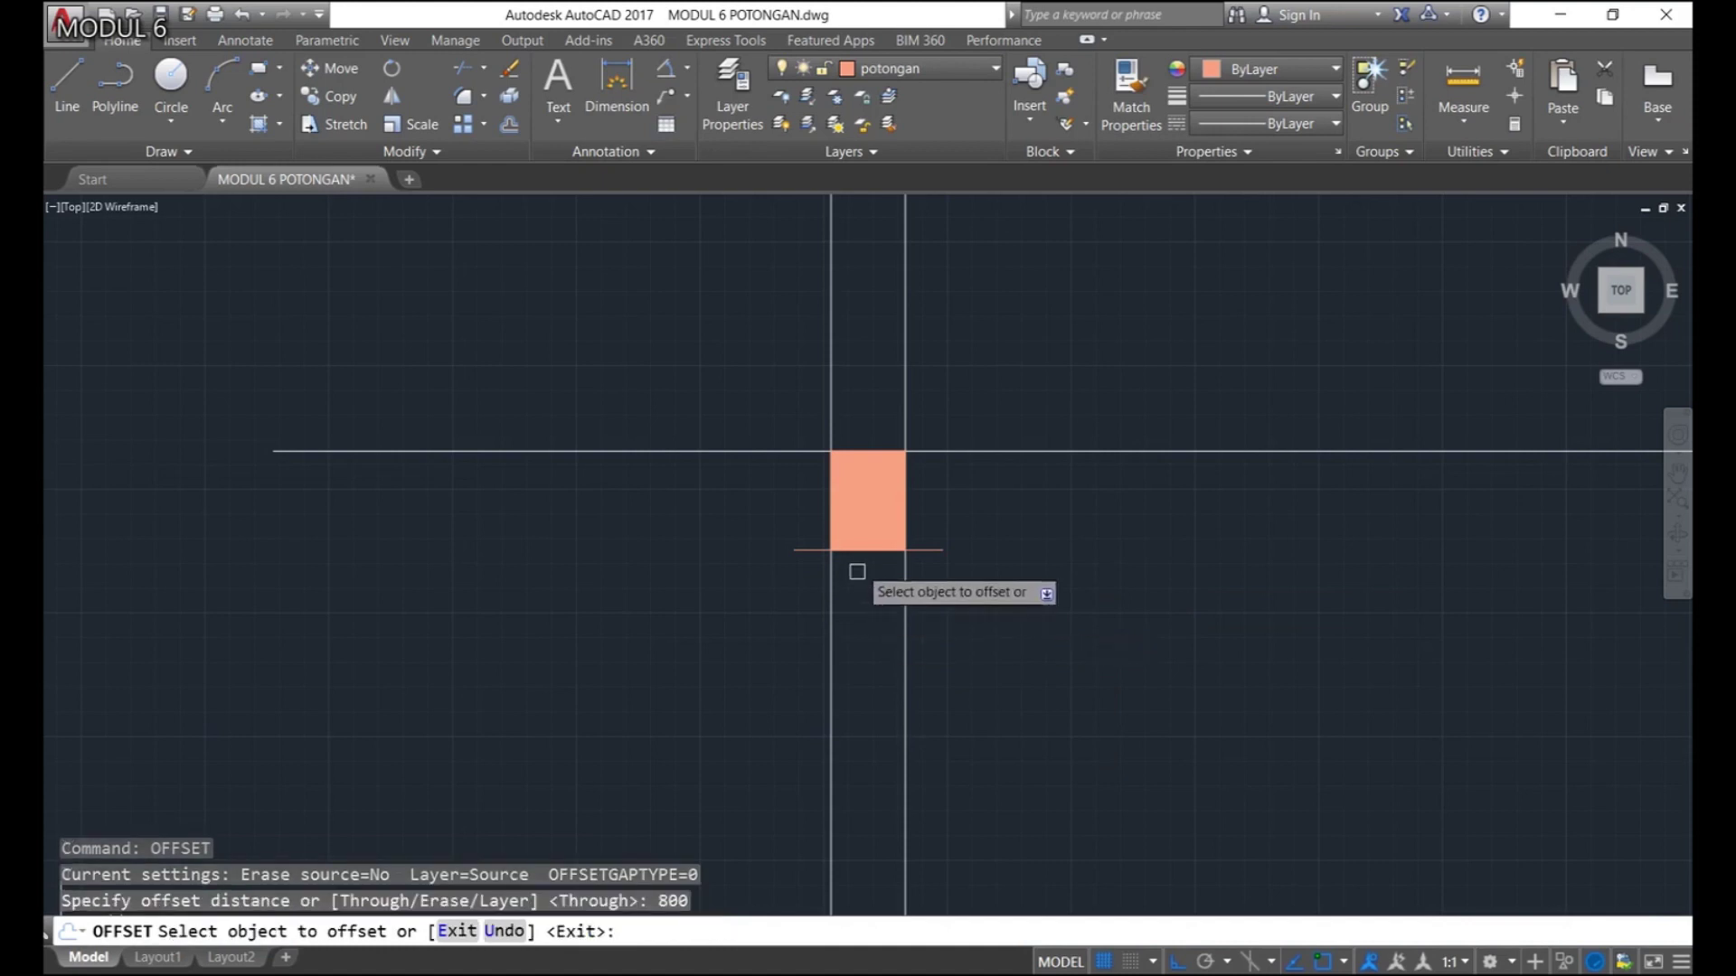
left_click(936, 552)
scroll(961, 678, "down", 6)
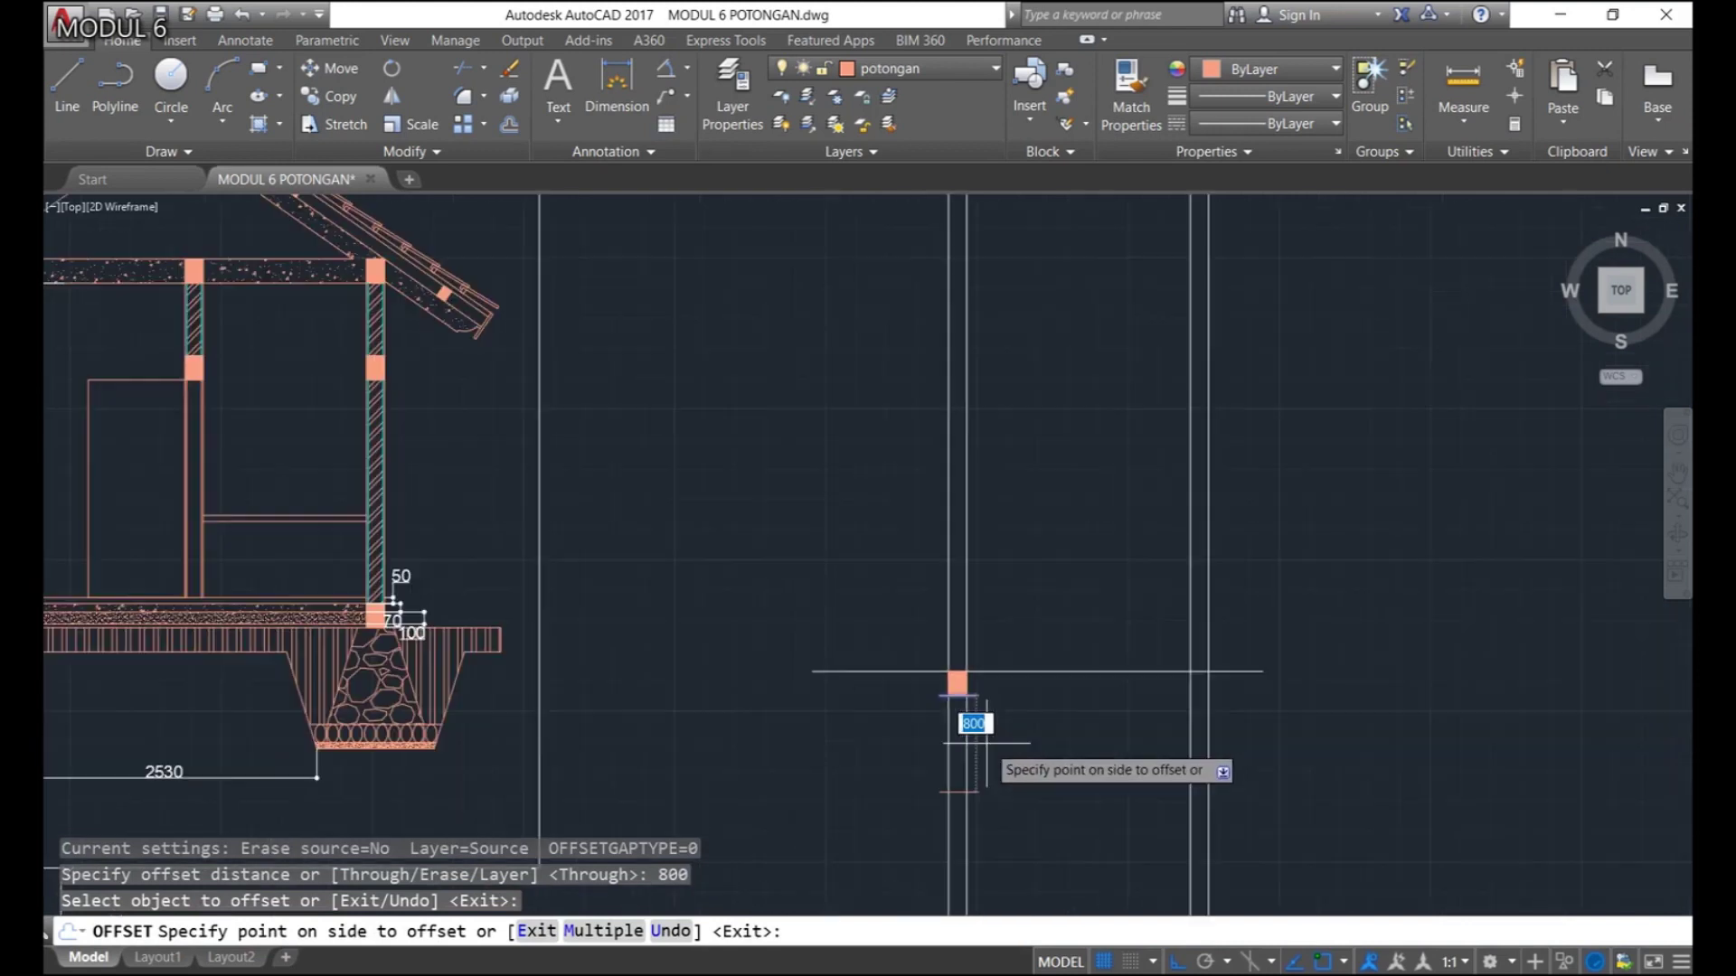
left_click(961, 672)
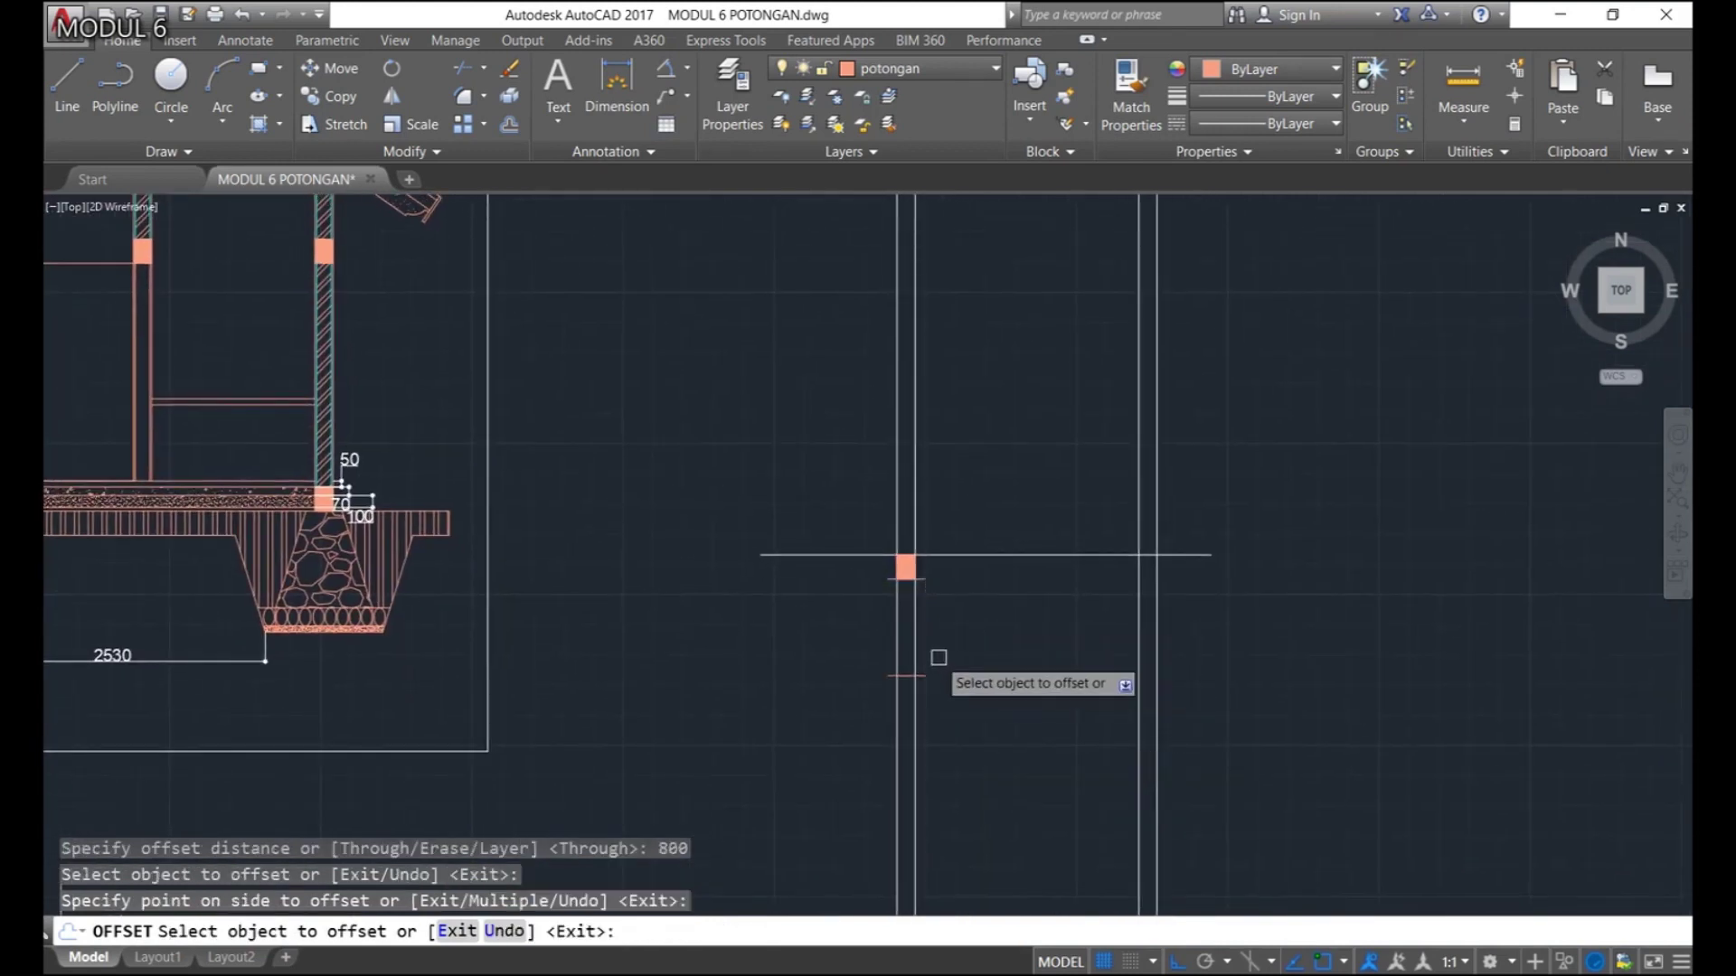
scroll(915, 649, "up", 3)
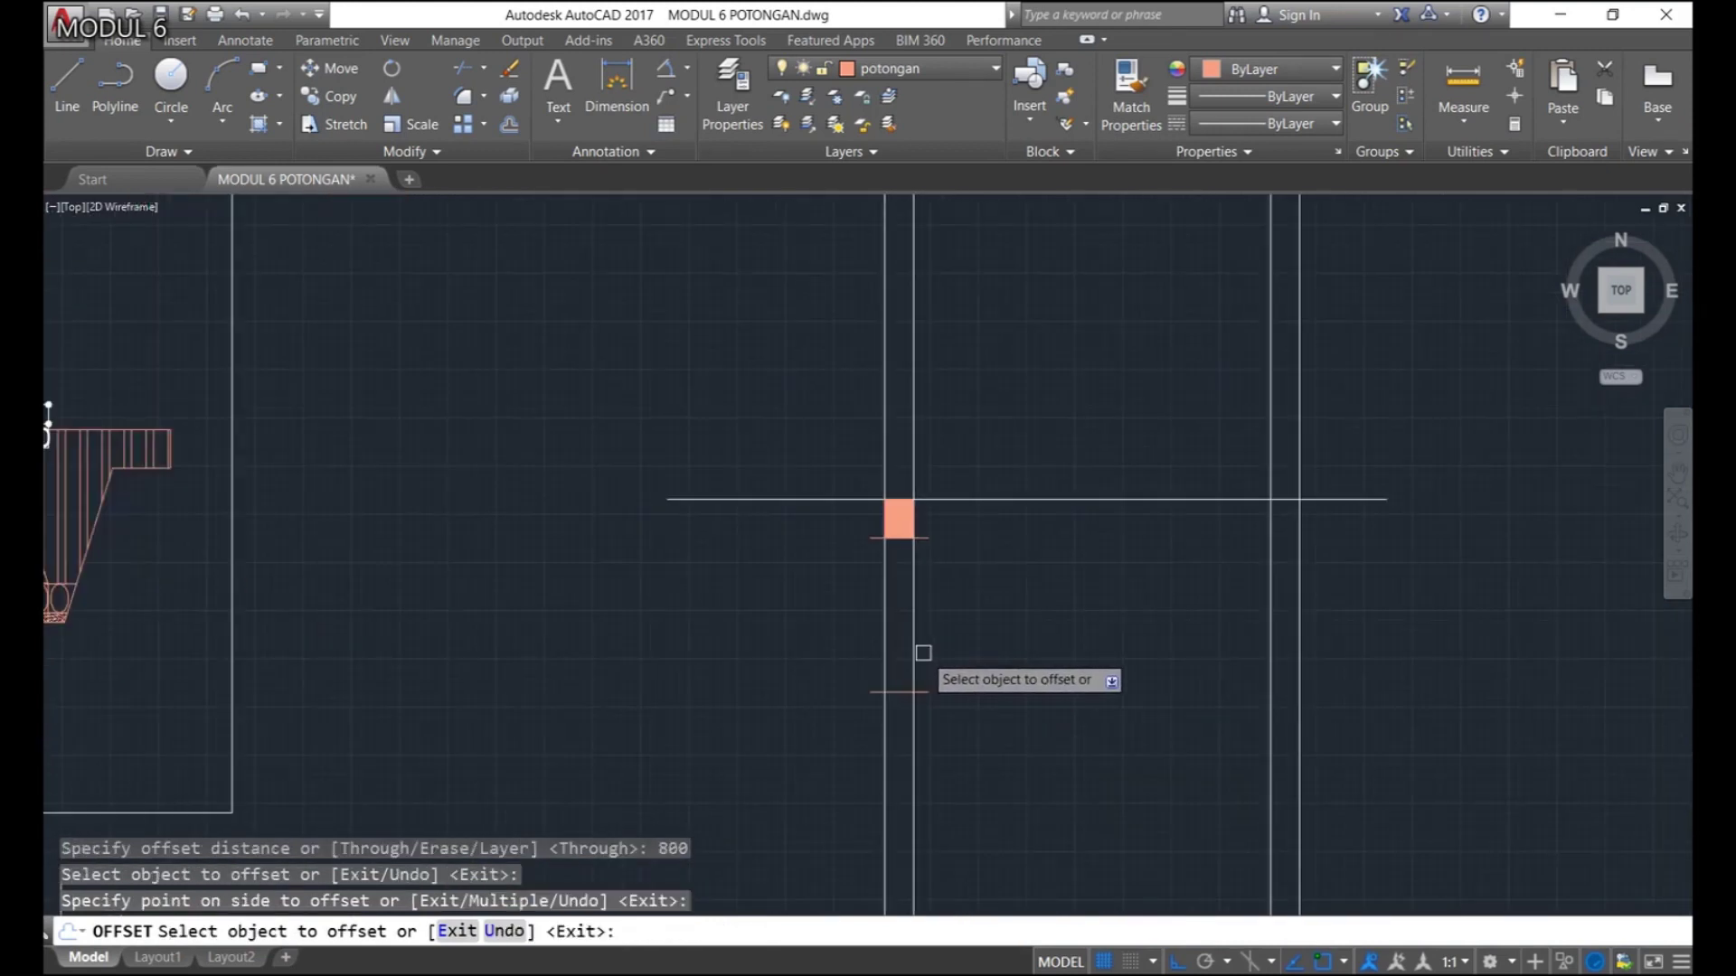
middle_click_drag(923, 653, 1015, 689)
key("Return")
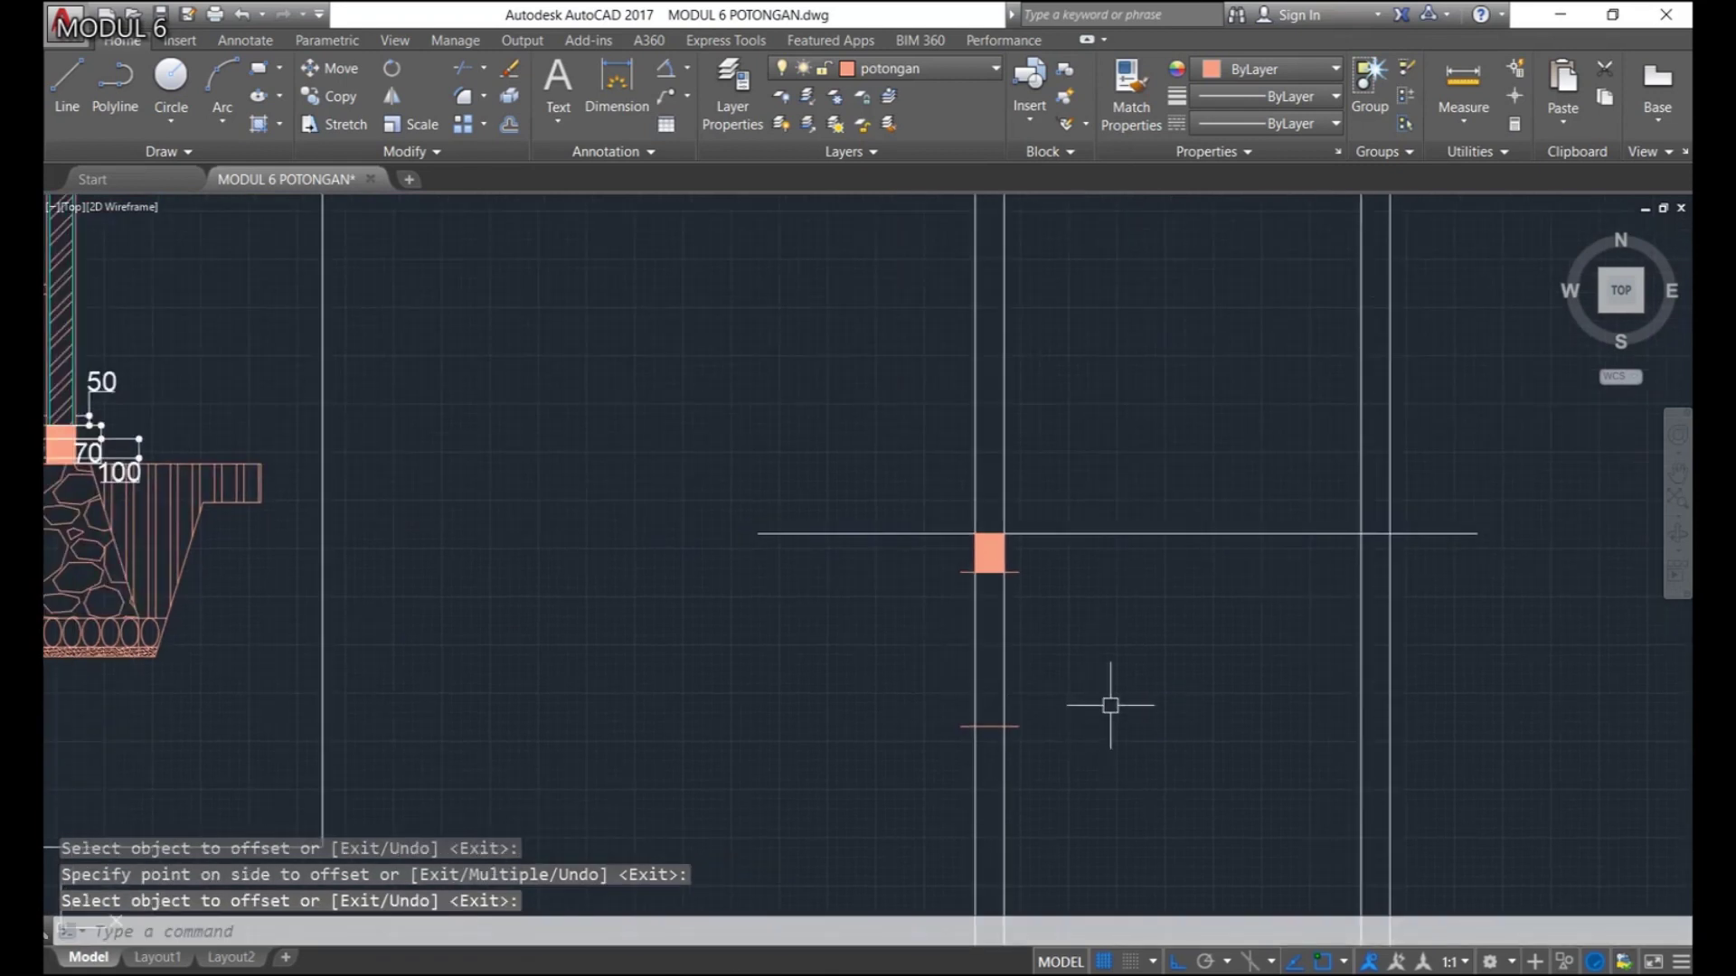
Draw a horizontal line about 800 long in the empty space beside the offset line
type("L")
key("Return")
left_click(1112, 717)
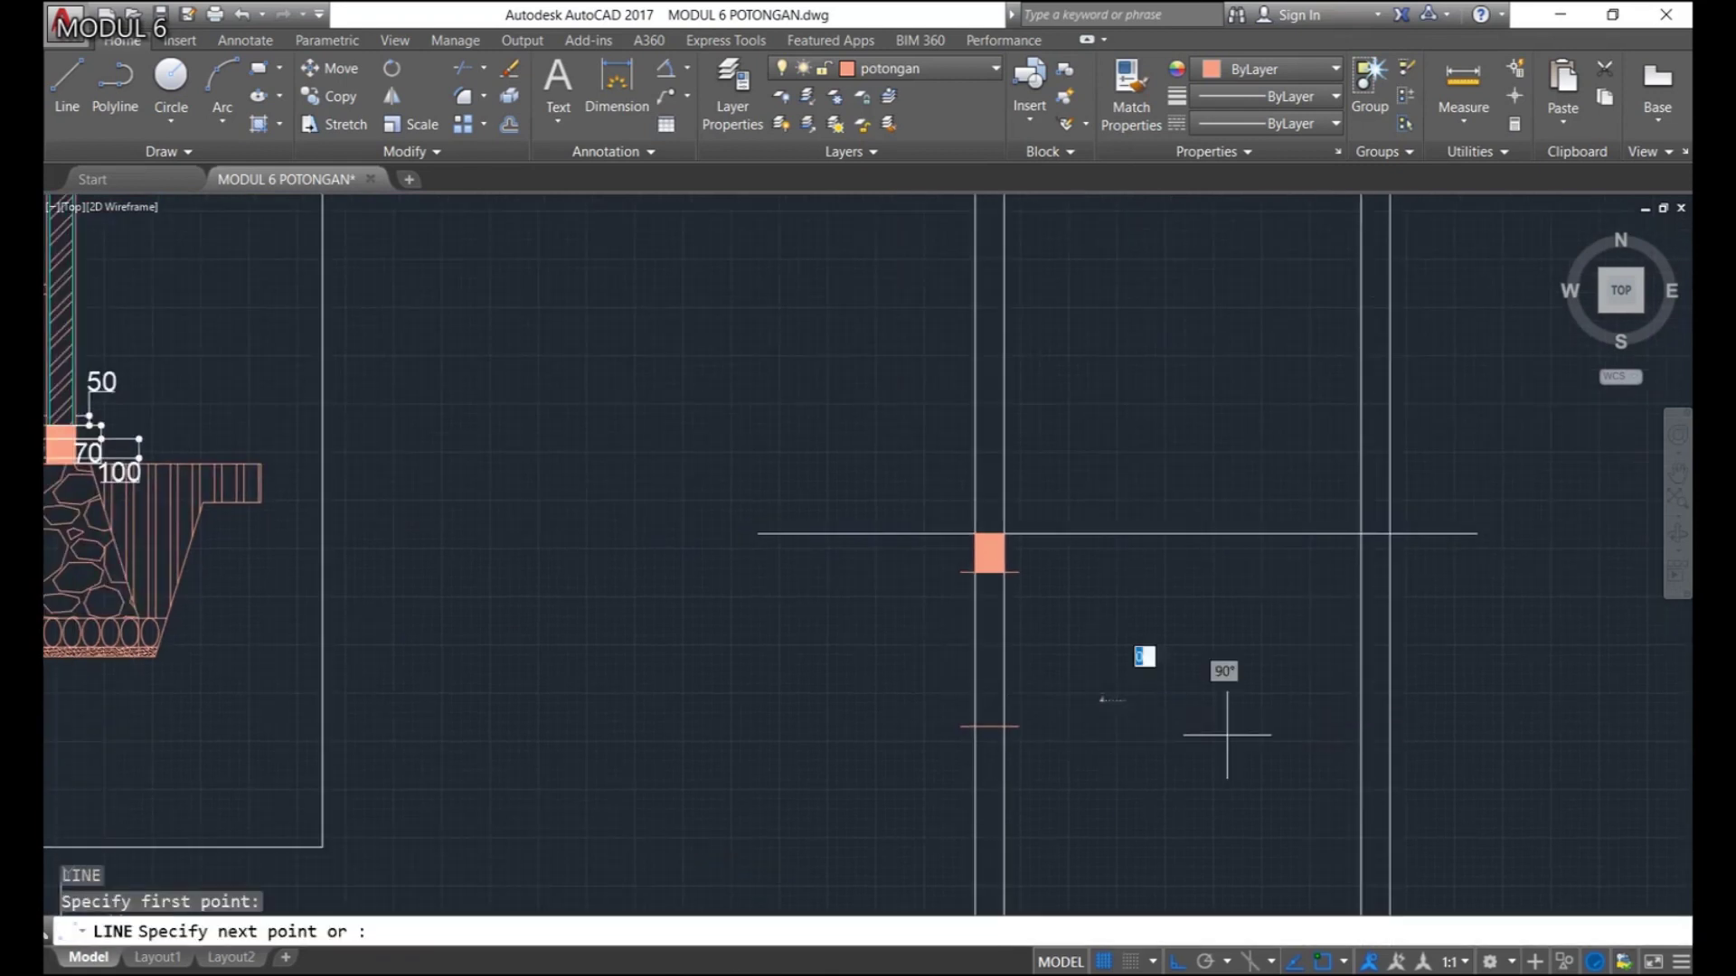
middle_click_drag(1241, 720, 1264, 717)
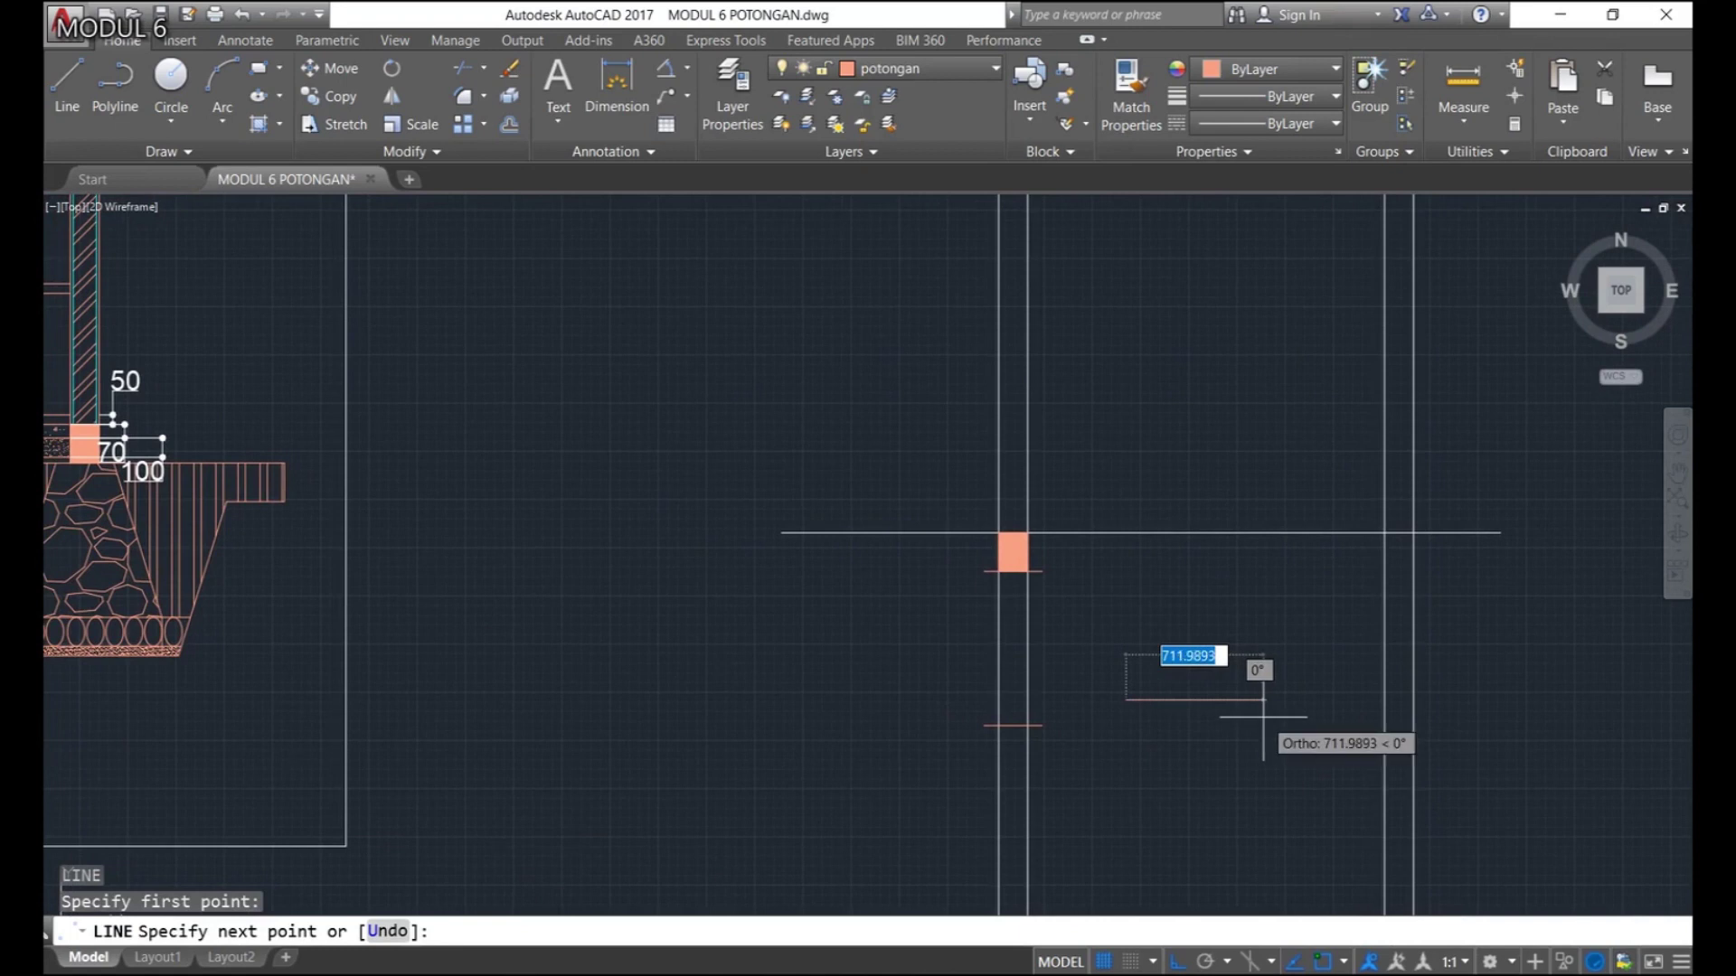
key("Return")
key("Return")
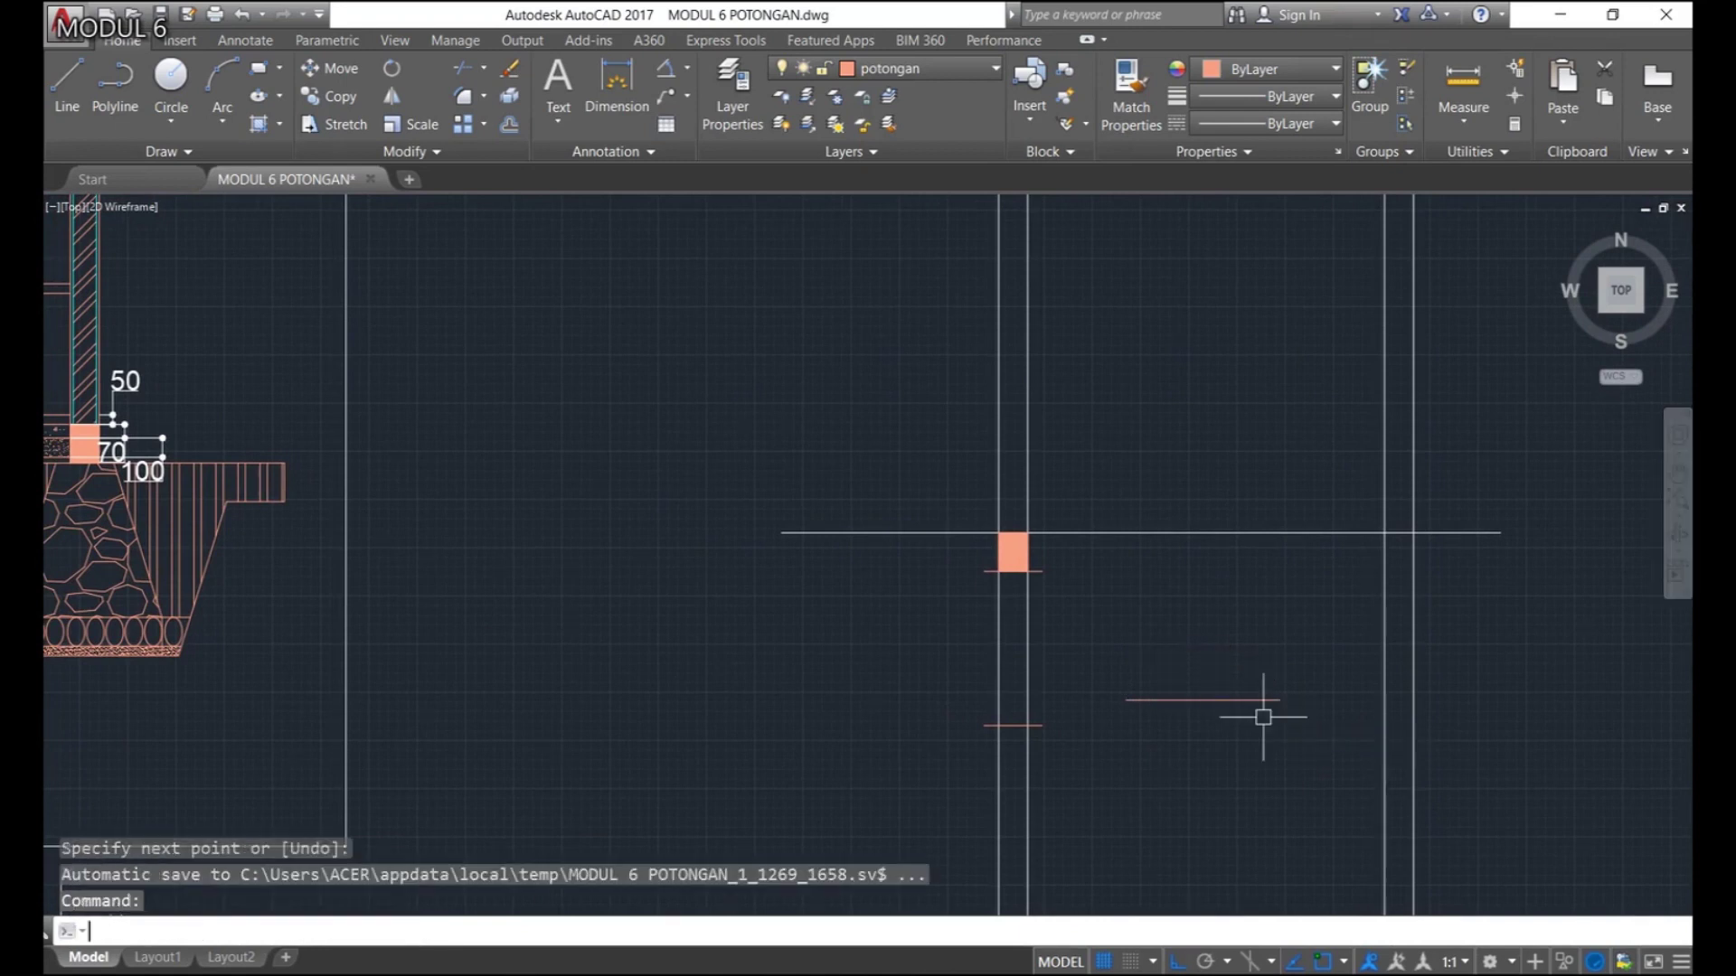
Move the longer horizontal line by its midpoint onto the midpoint of the lower offset line
left_click(1215, 709)
left_click(1203, 700)
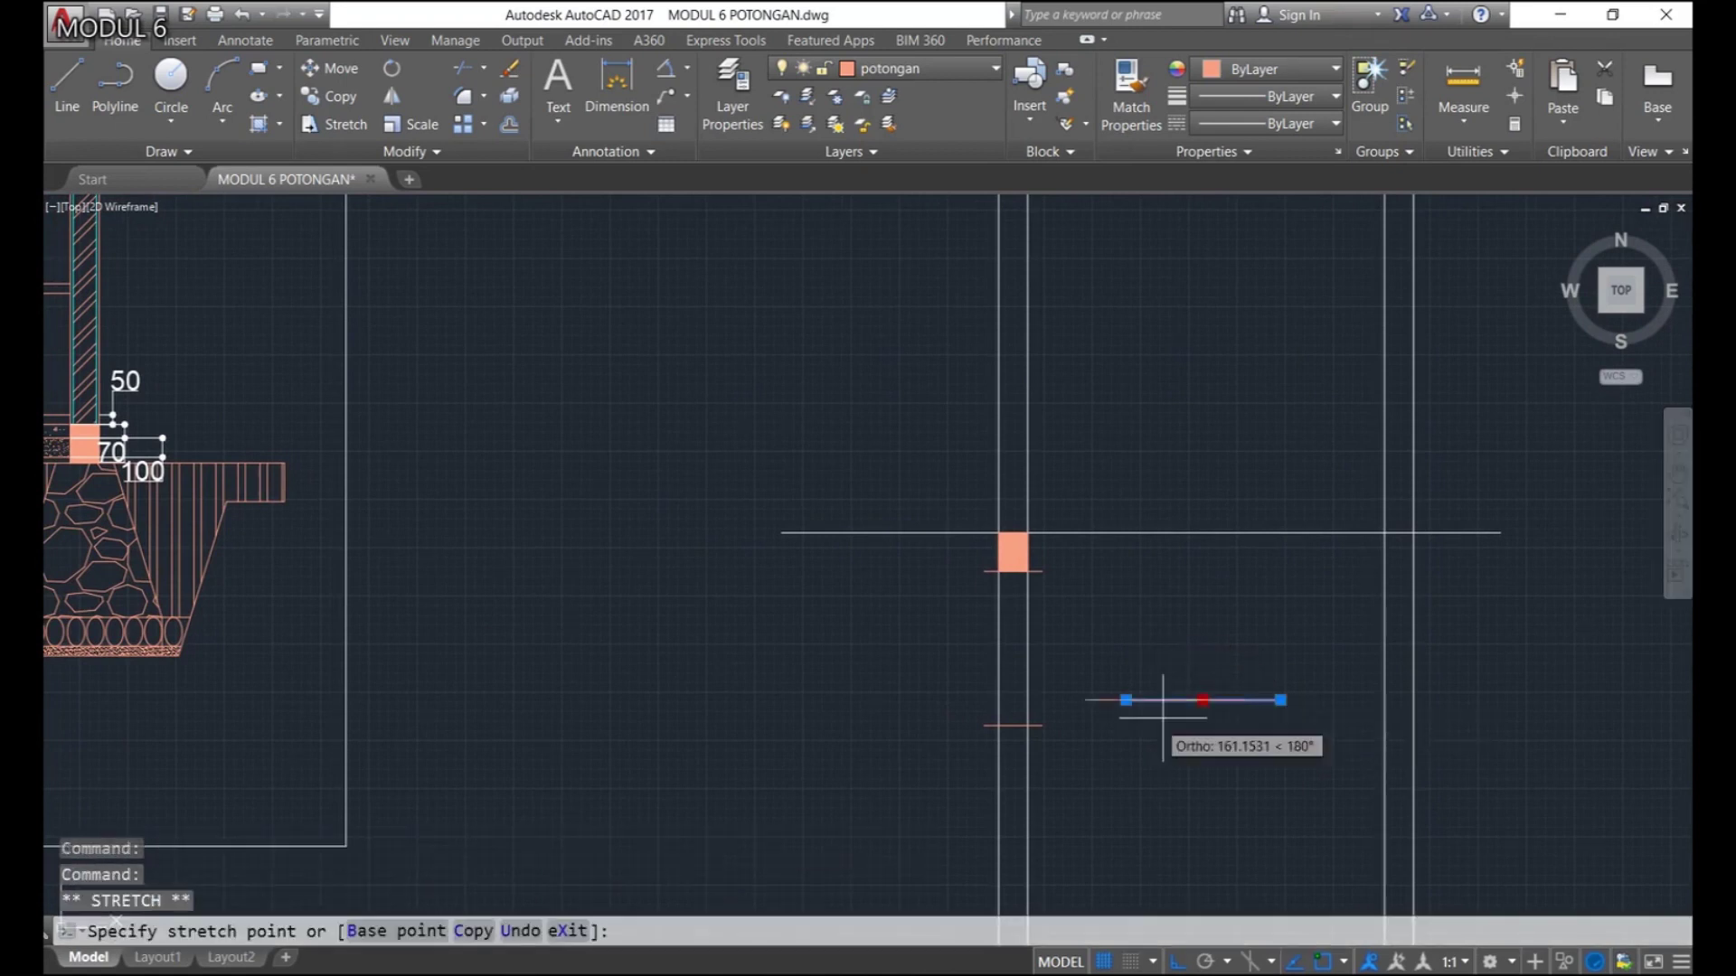
left_click(1015, 725)
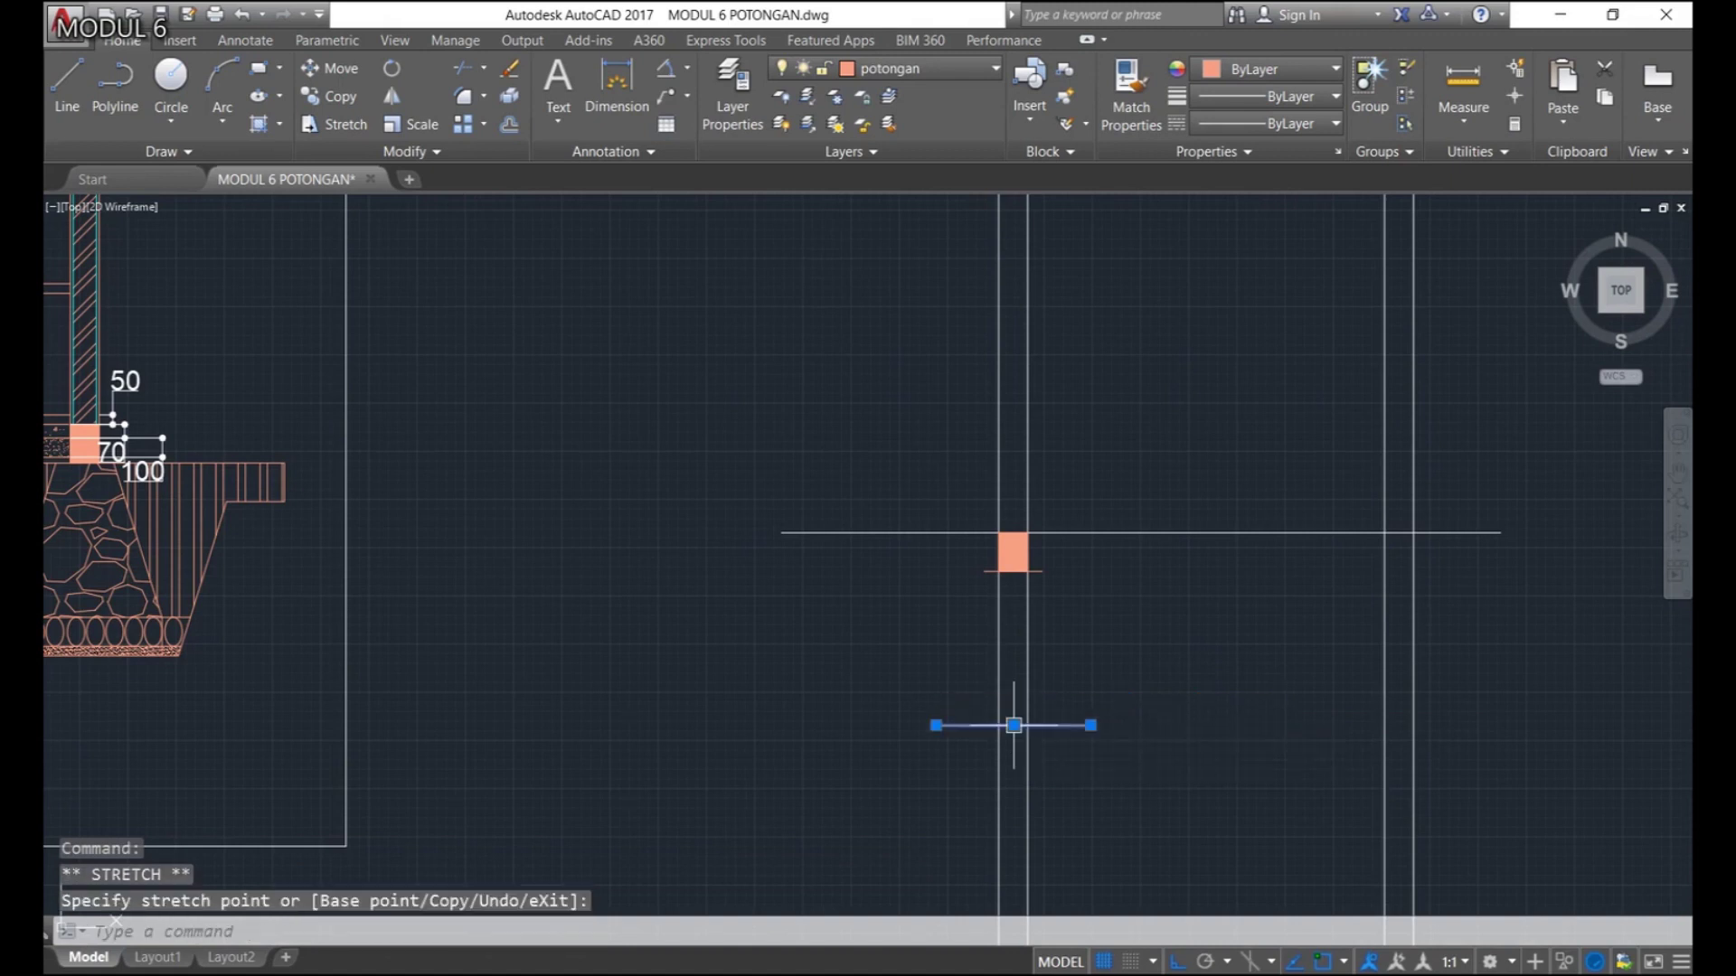
key("Escape")
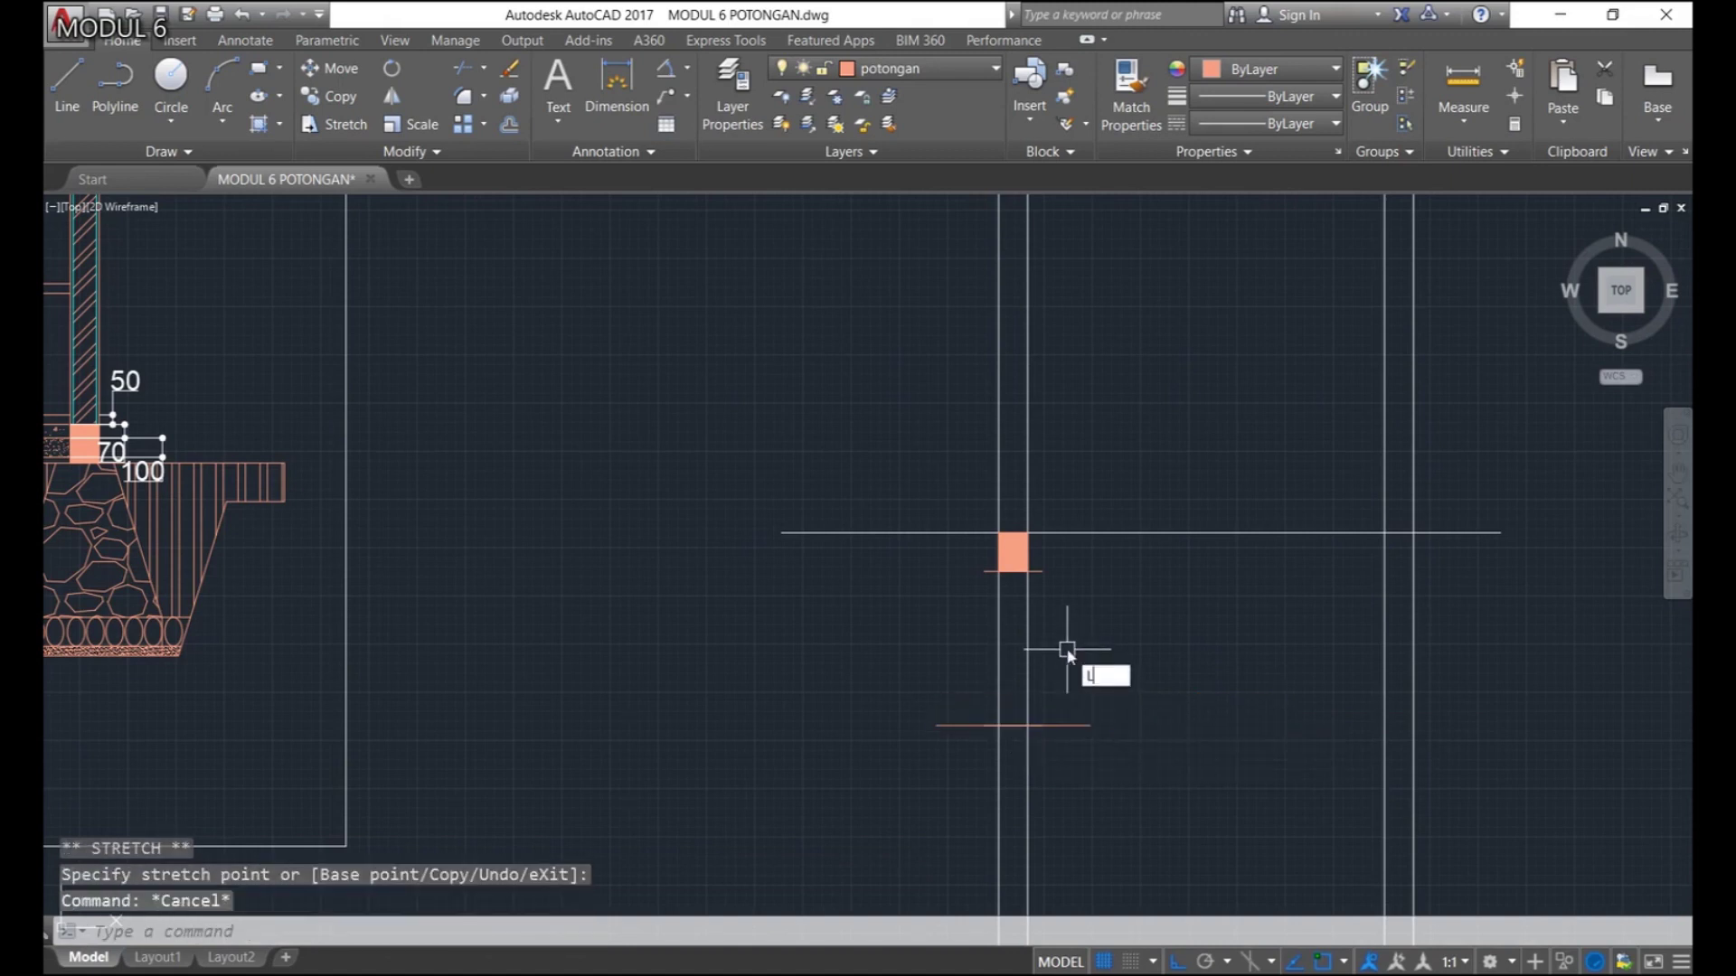
Draw two slanted lines joining the ends of the line under the block to the ends of the longer base line
key("Return")
left_click(1014, 570)
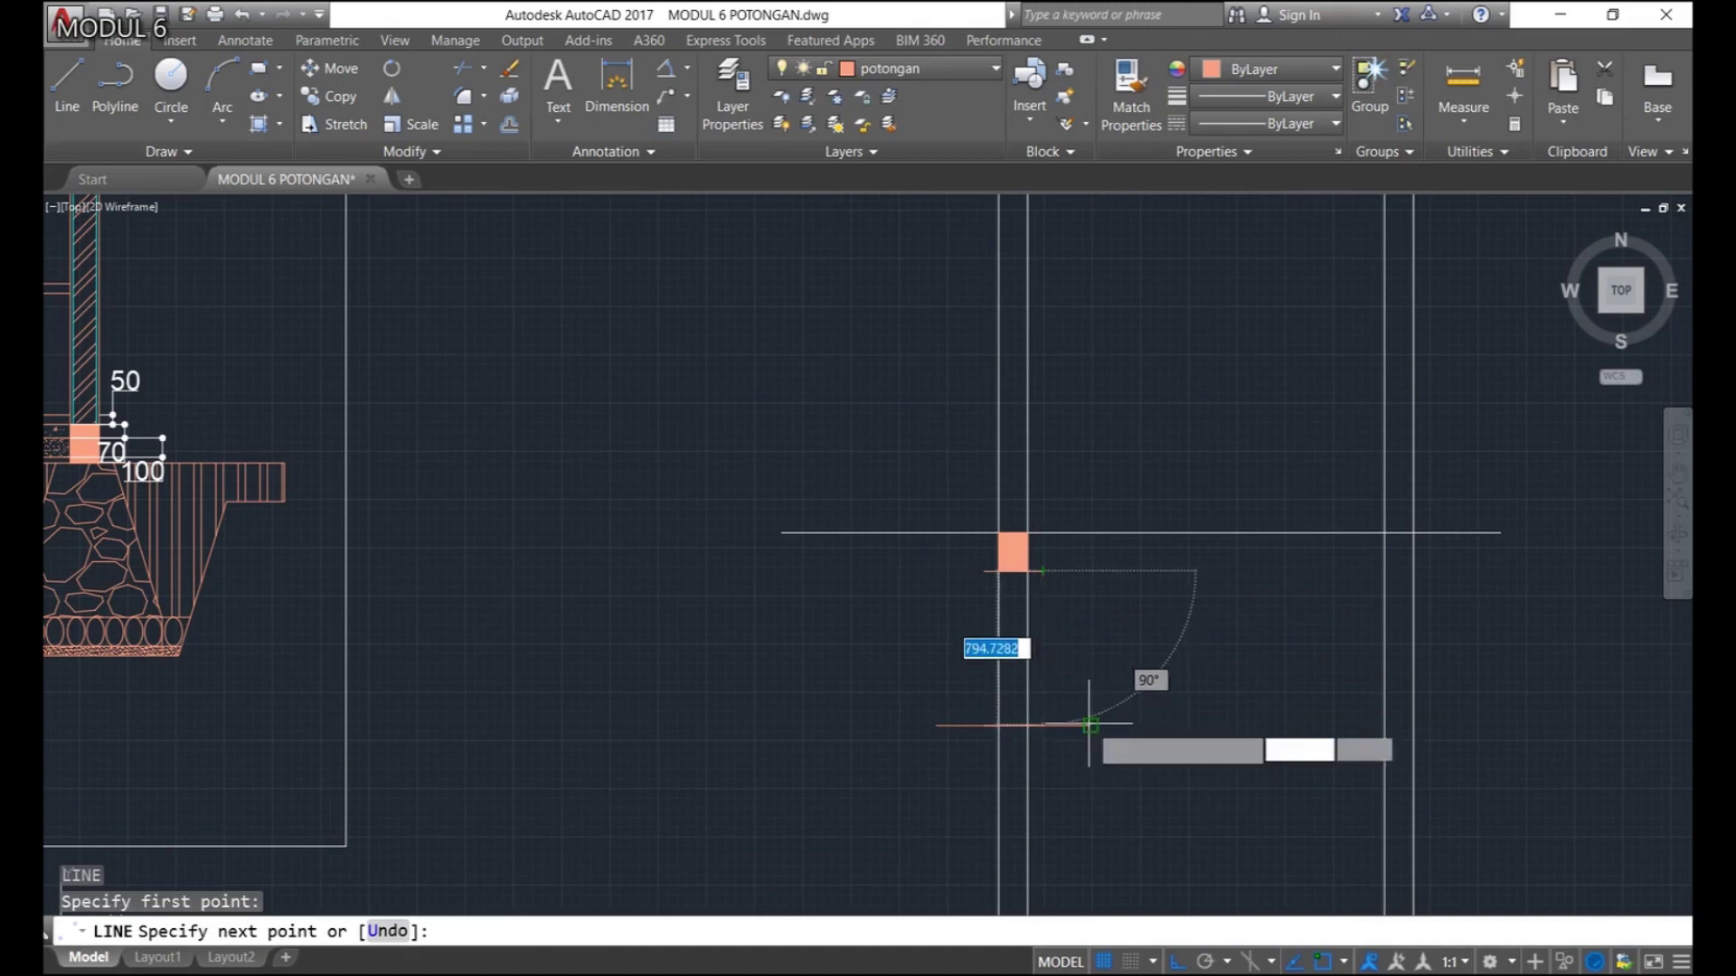
left_click(1091, 725)
key("Return")
key("Return")
left_click(985, 571)
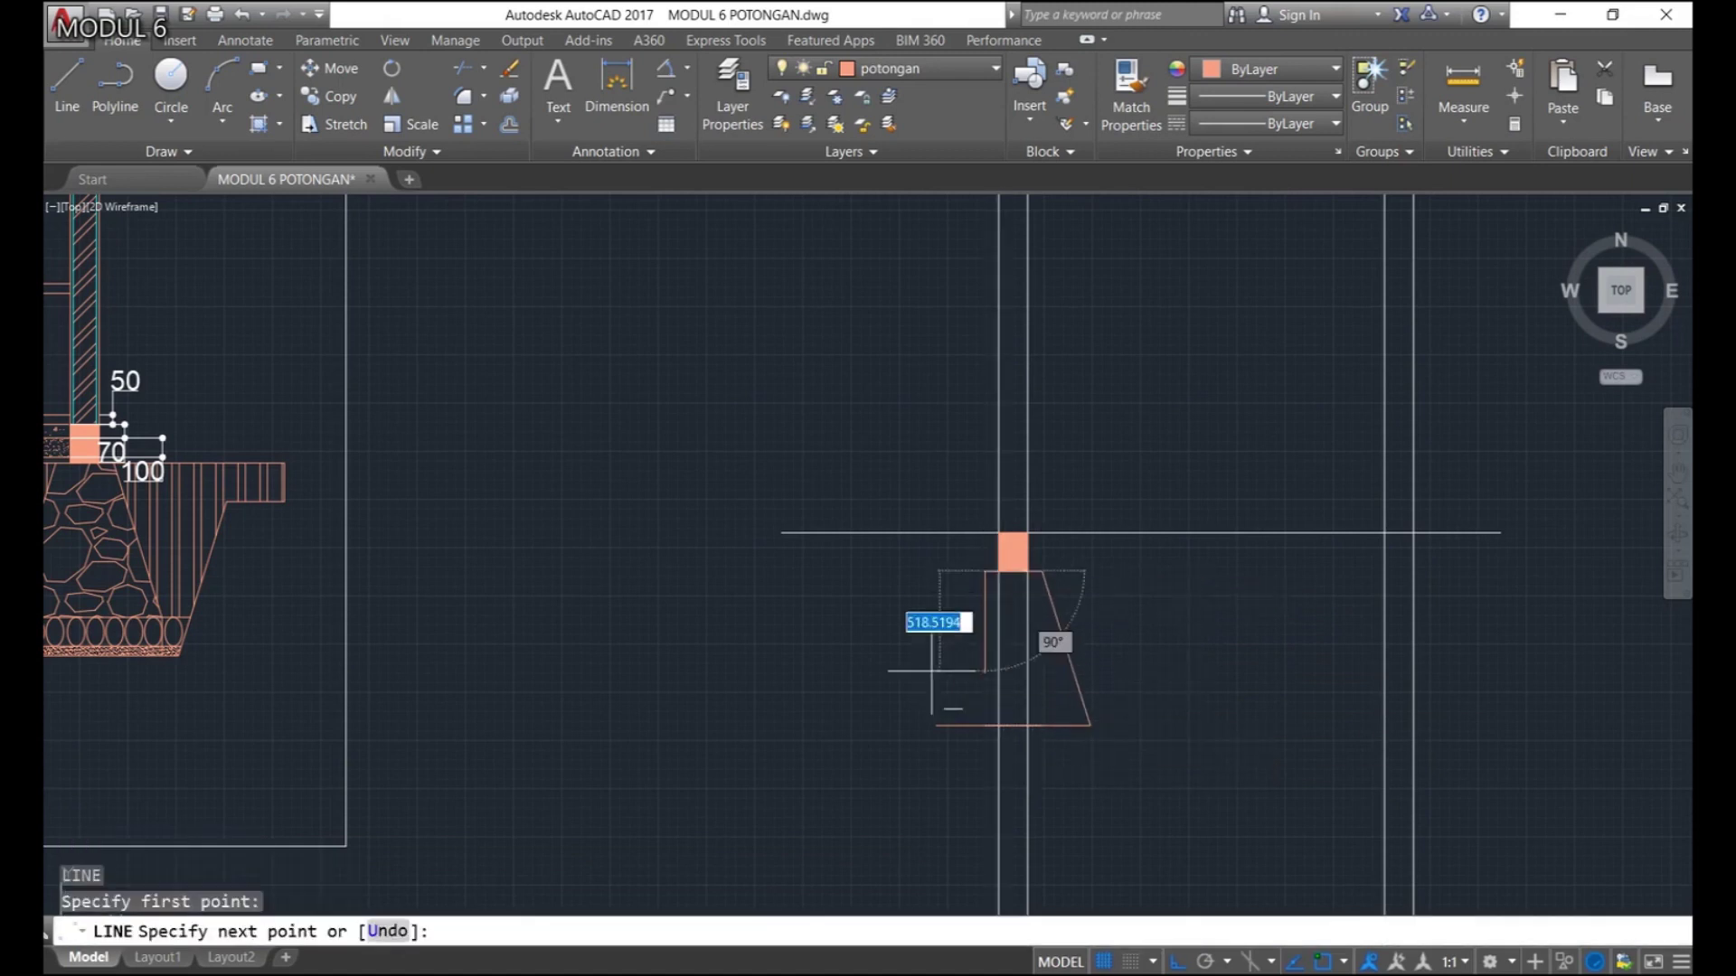
left_click(937, 725)
key("Return")
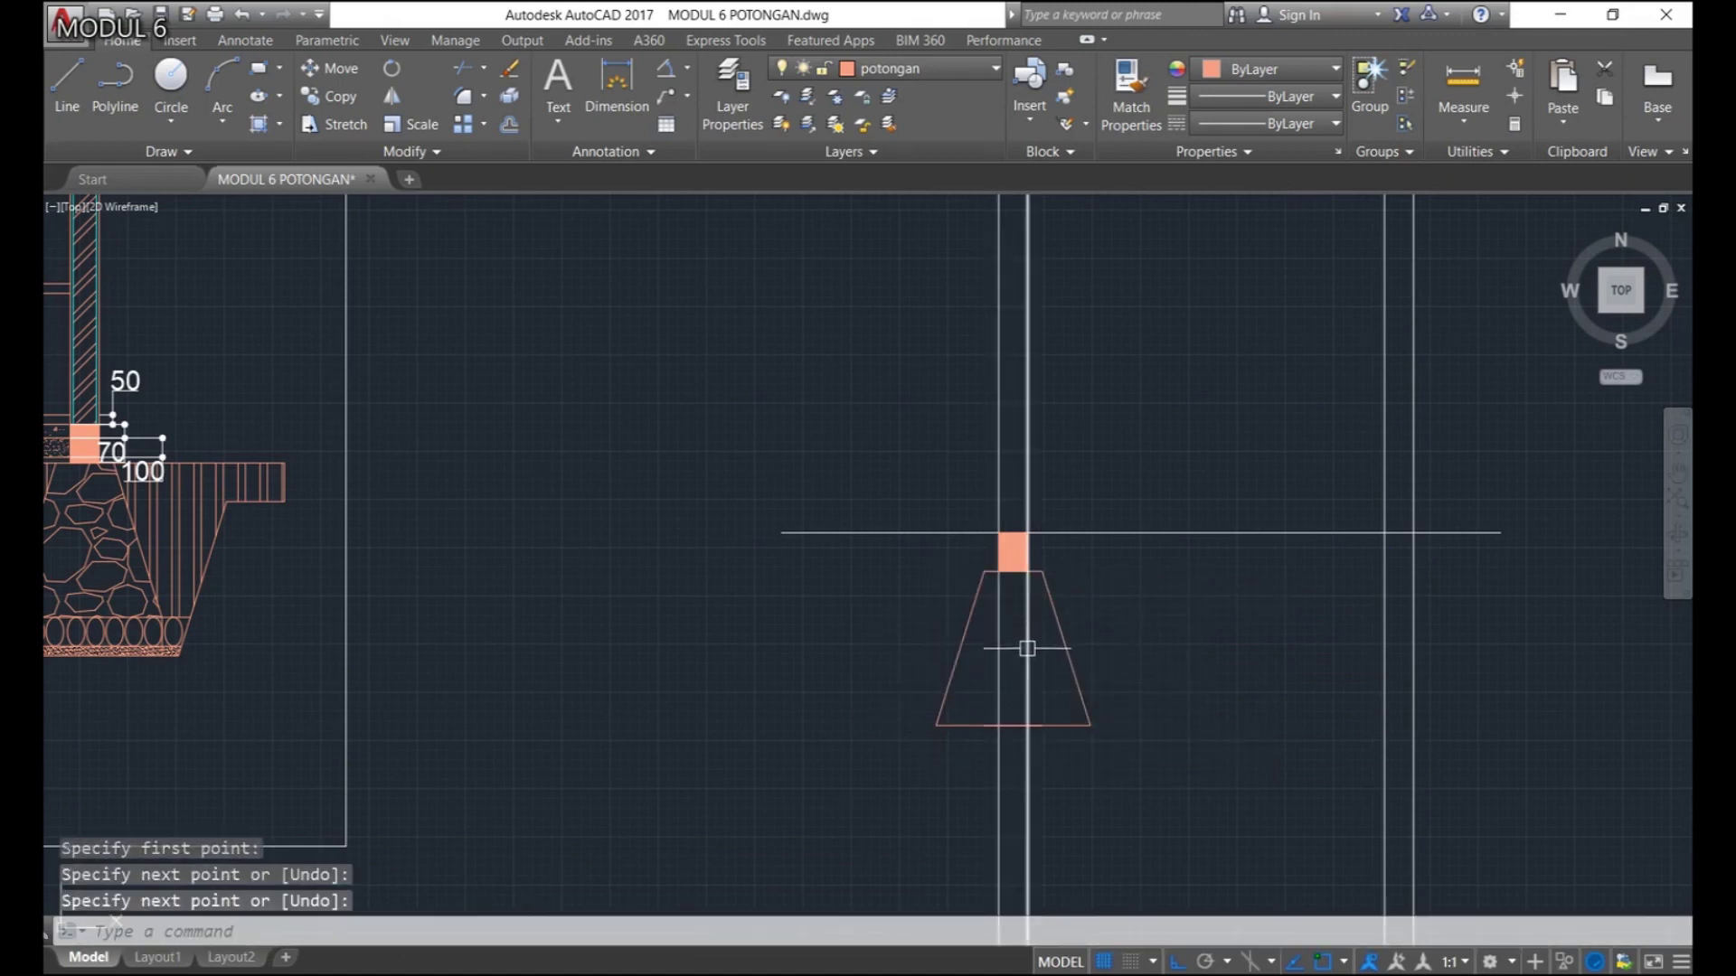
Trim away the two vertical construction line segments inside the foundation trapezoid
scroll(1027, 648, "up", 2)
middle_click_drag(1023, 648, 1056, 647)
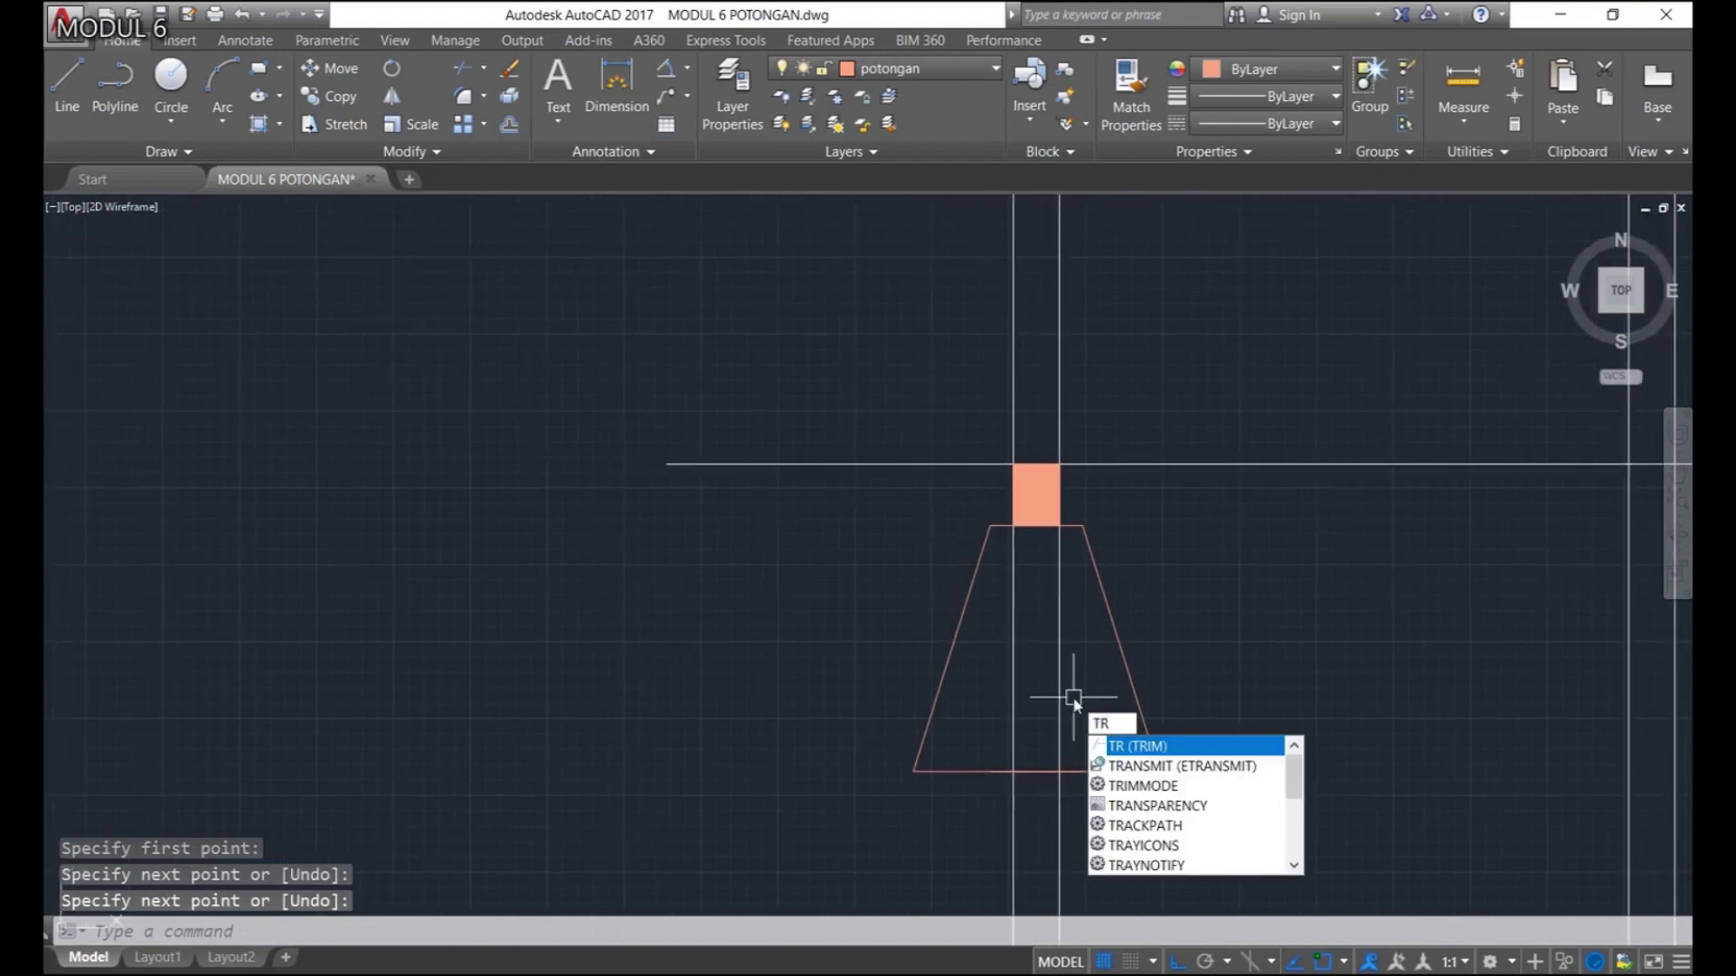
key("Return")
key("Return")
left_click_drag(1069, 681, 983, 723)
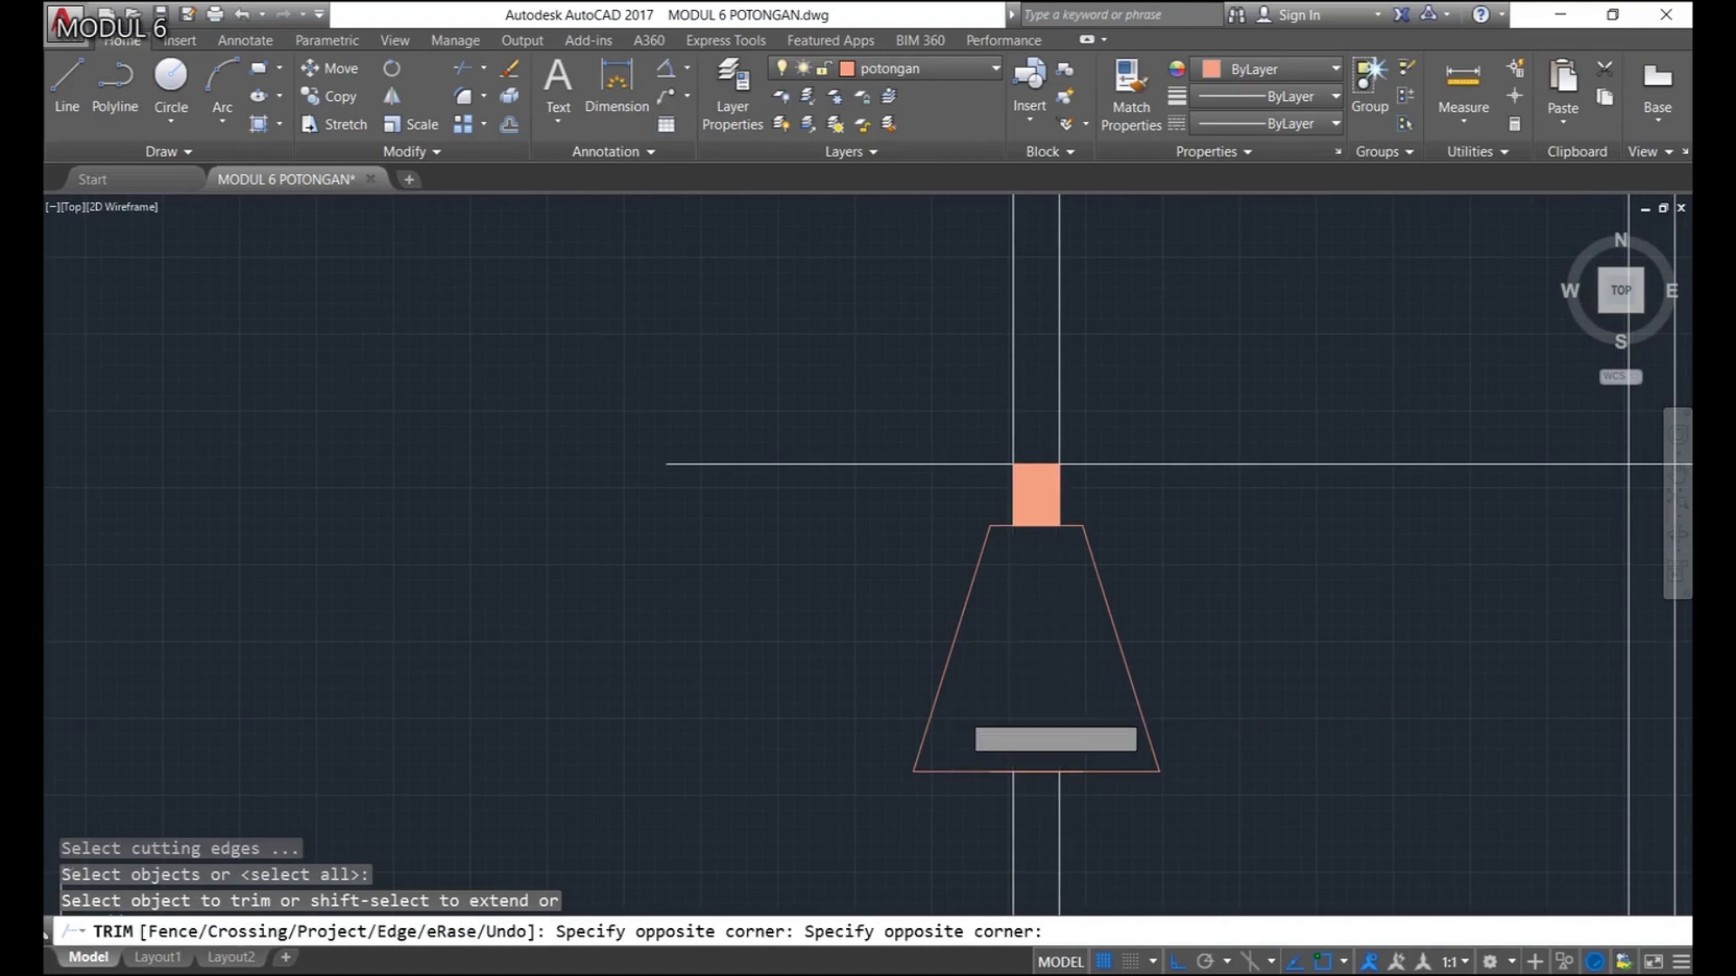
key("Return")
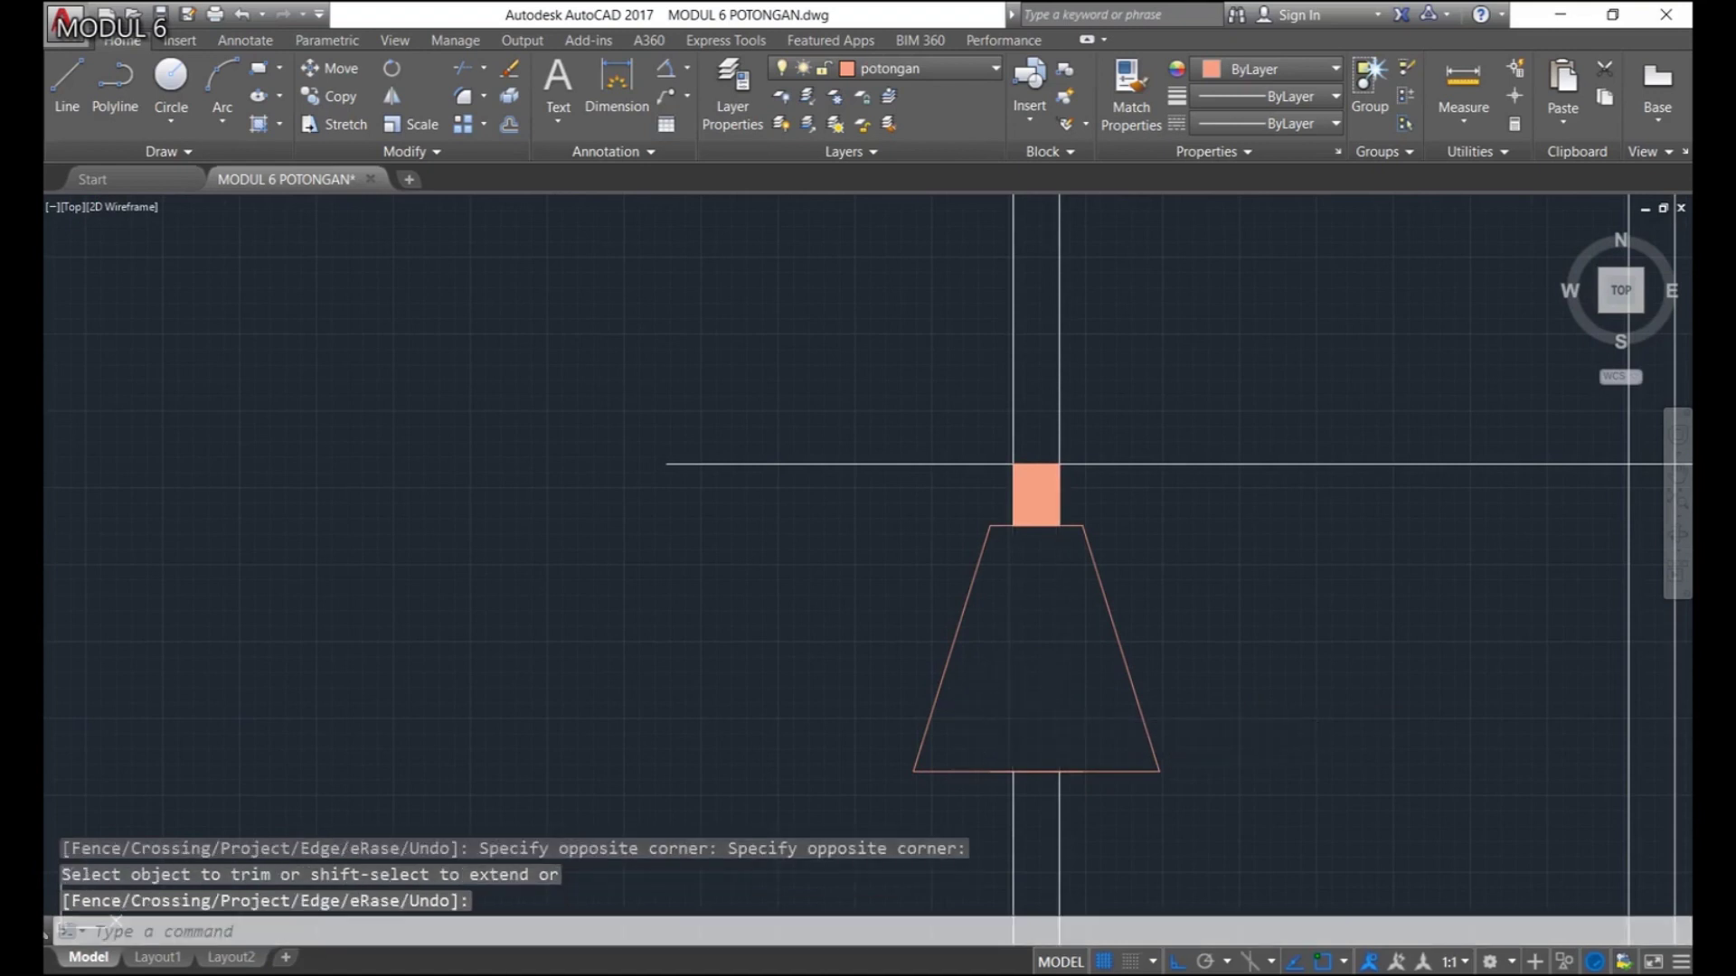
Fill the foundation trapezoid with a GRAVEL hatch at scale 15
type("h")
key("Return")
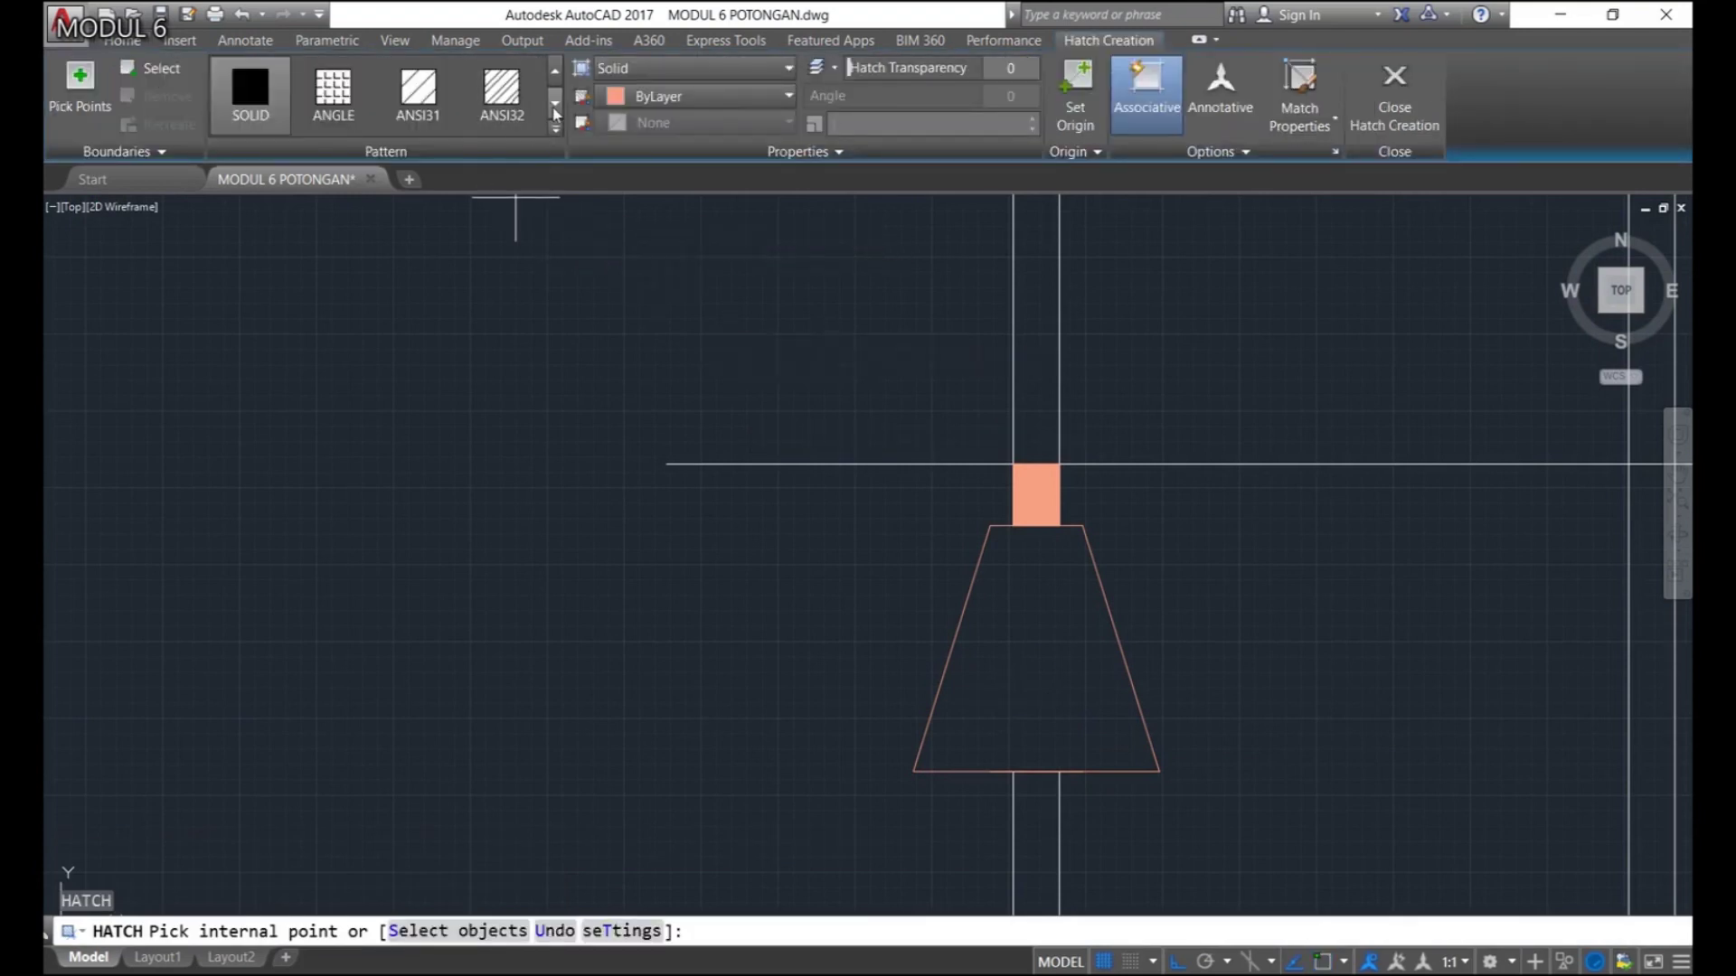
left_click(555, 104)
left_click(556, 105)
left_click(251, 90)
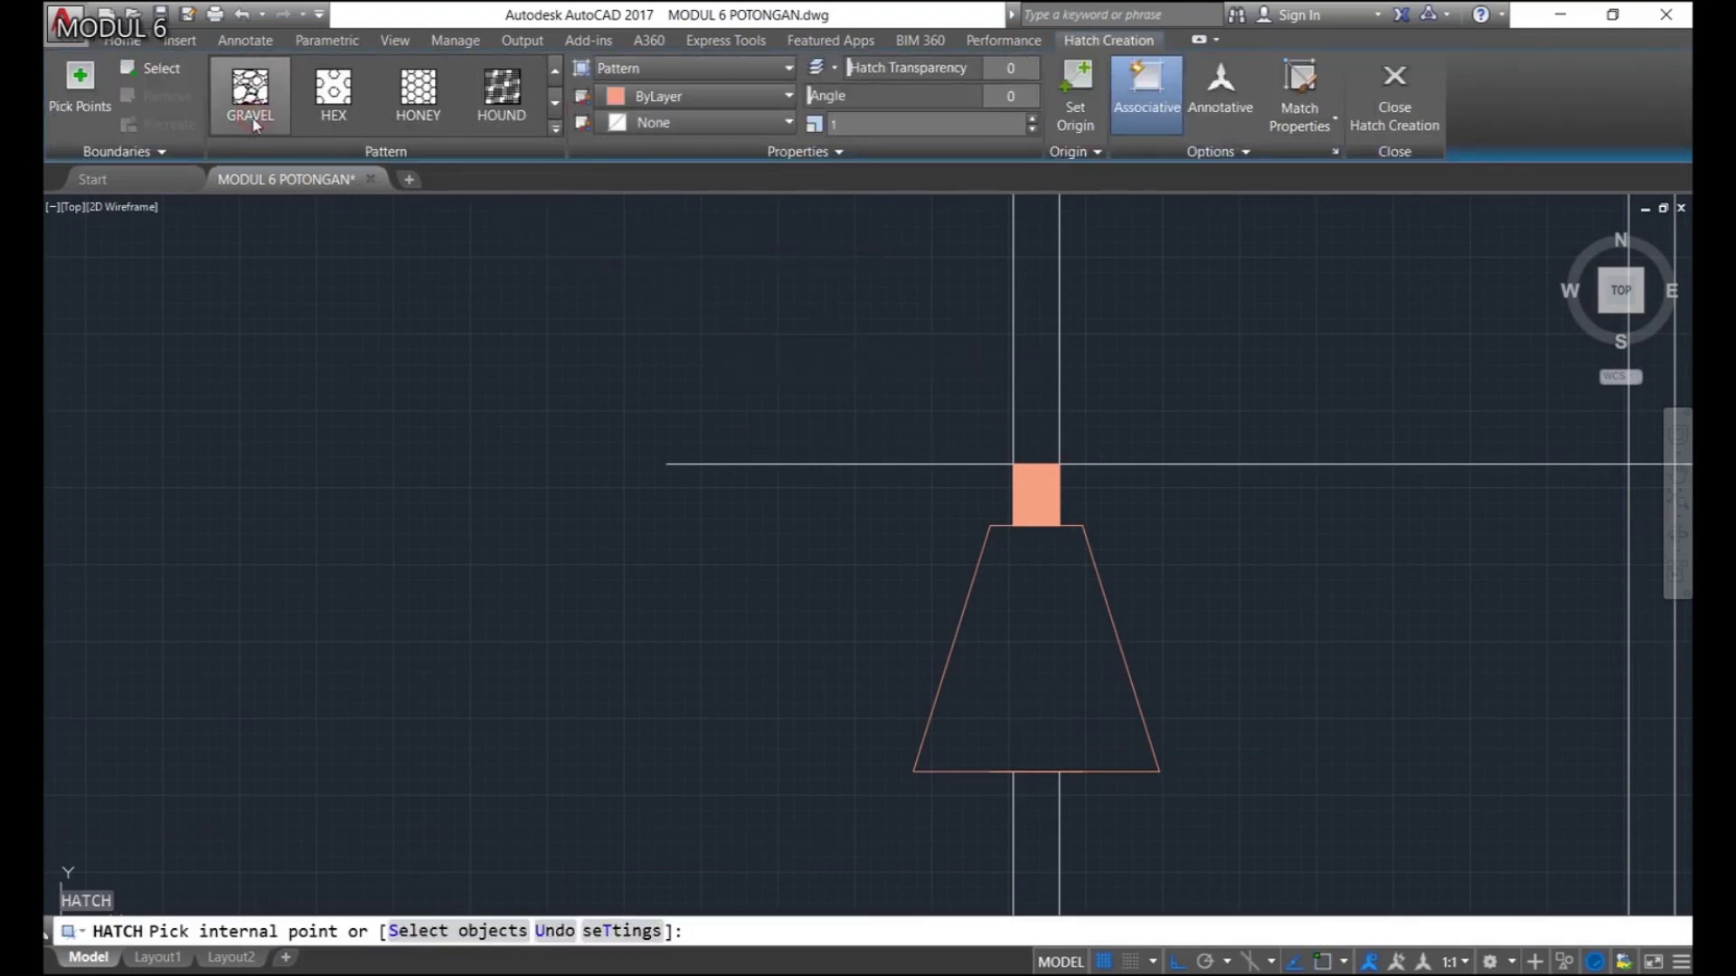
left_click(1054, 667)
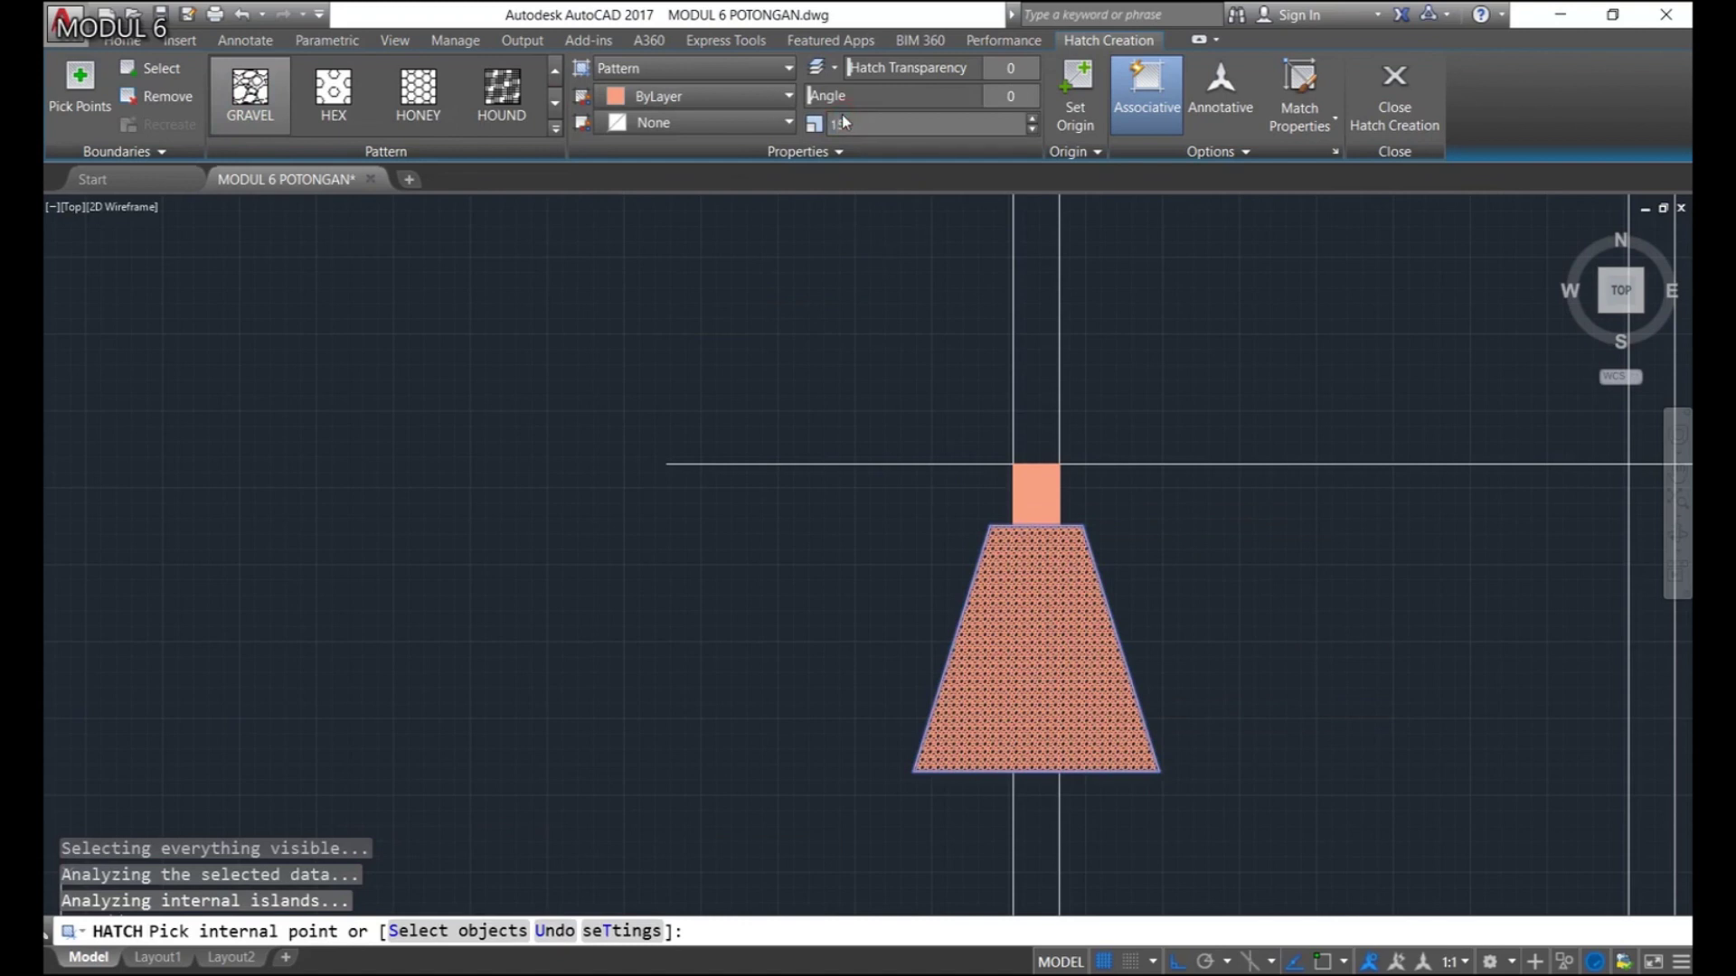
key("Return")
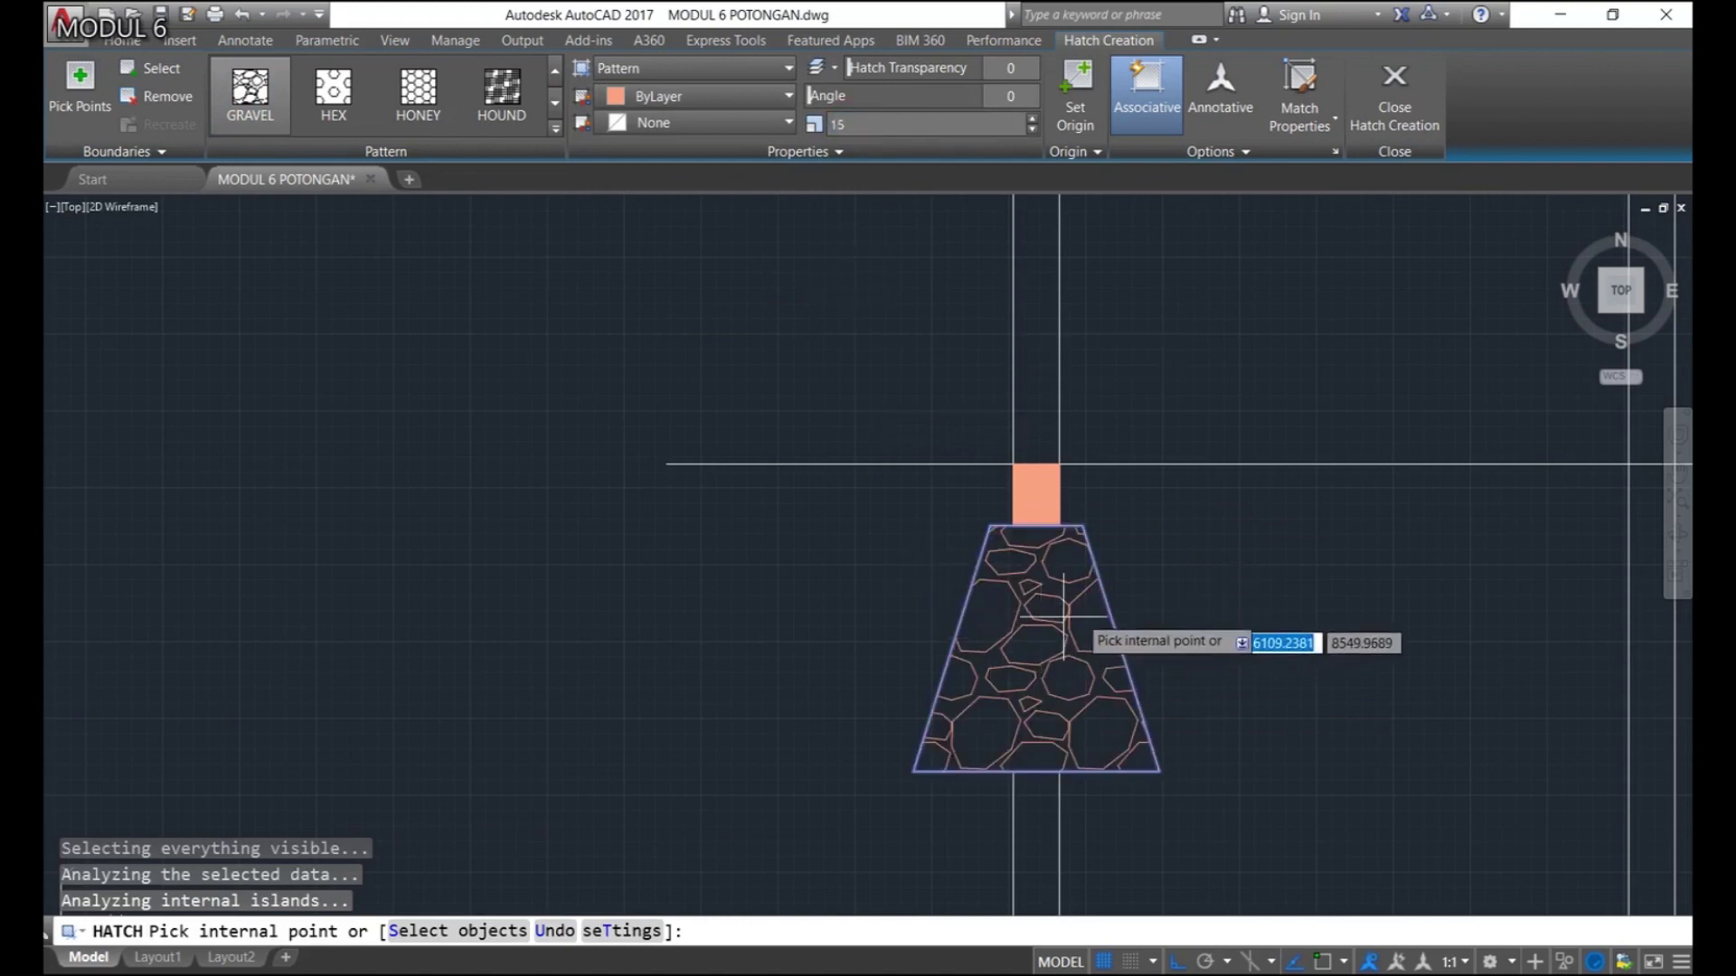
key("Return")
Offset the foundation trapezoid's base line downward by 150
middle_click_drag(1119, 726, 1118, 688)
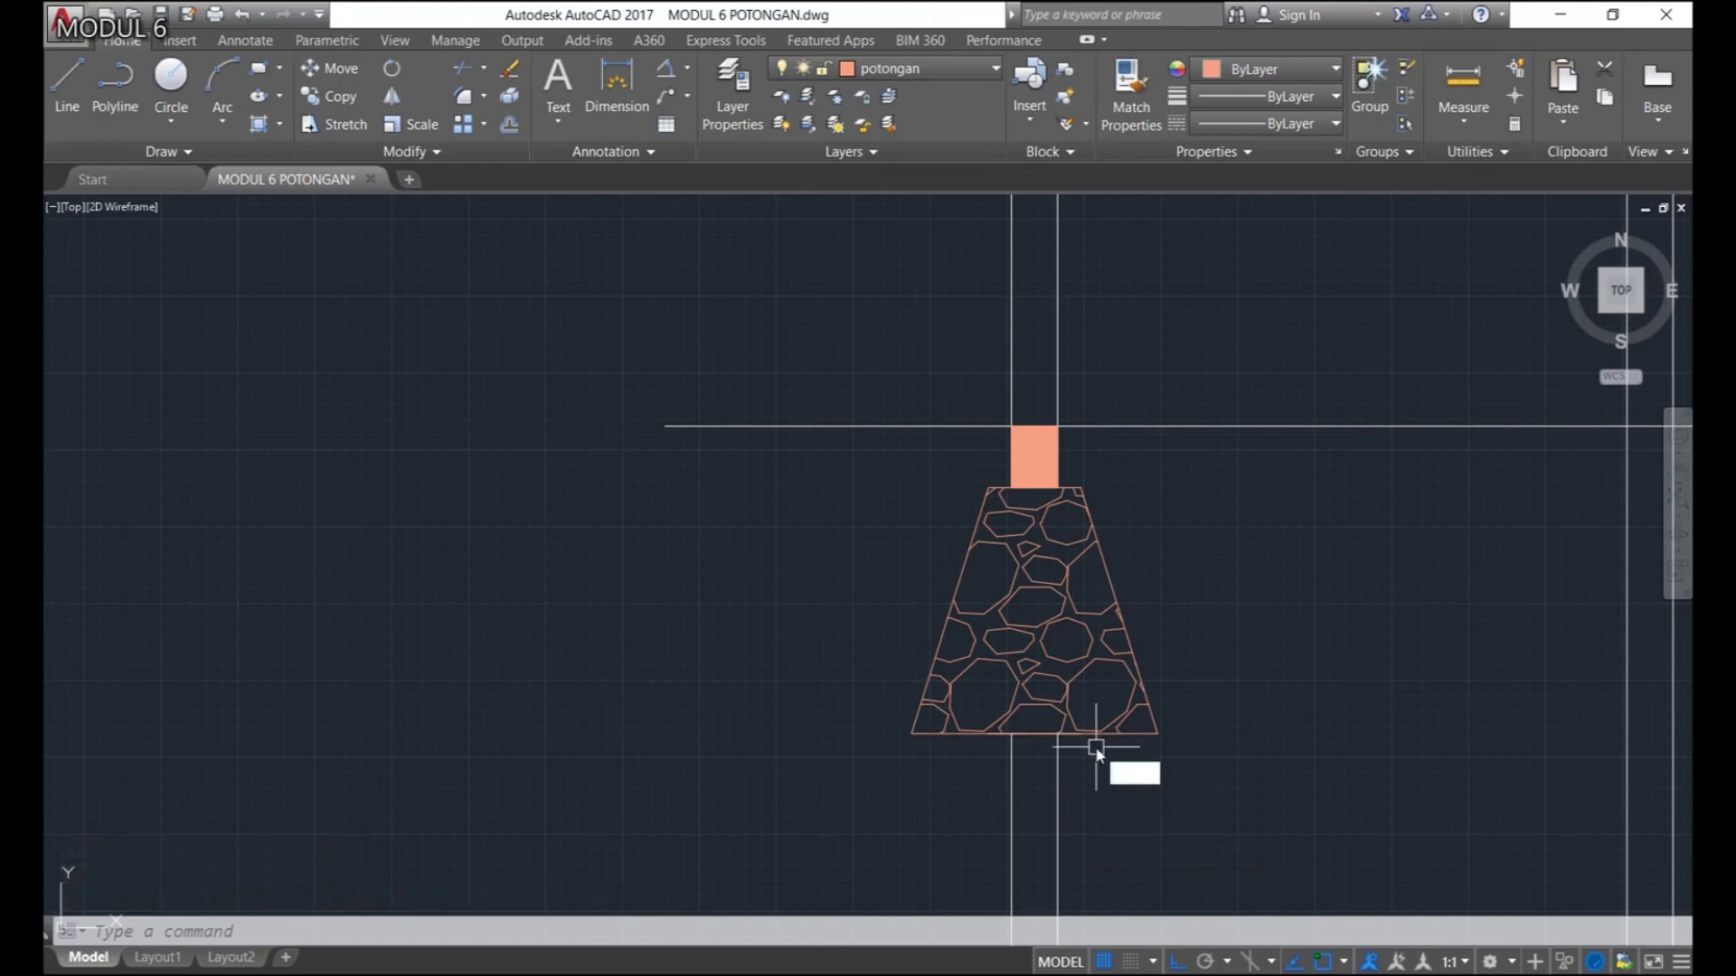
type("O")
key("Return")
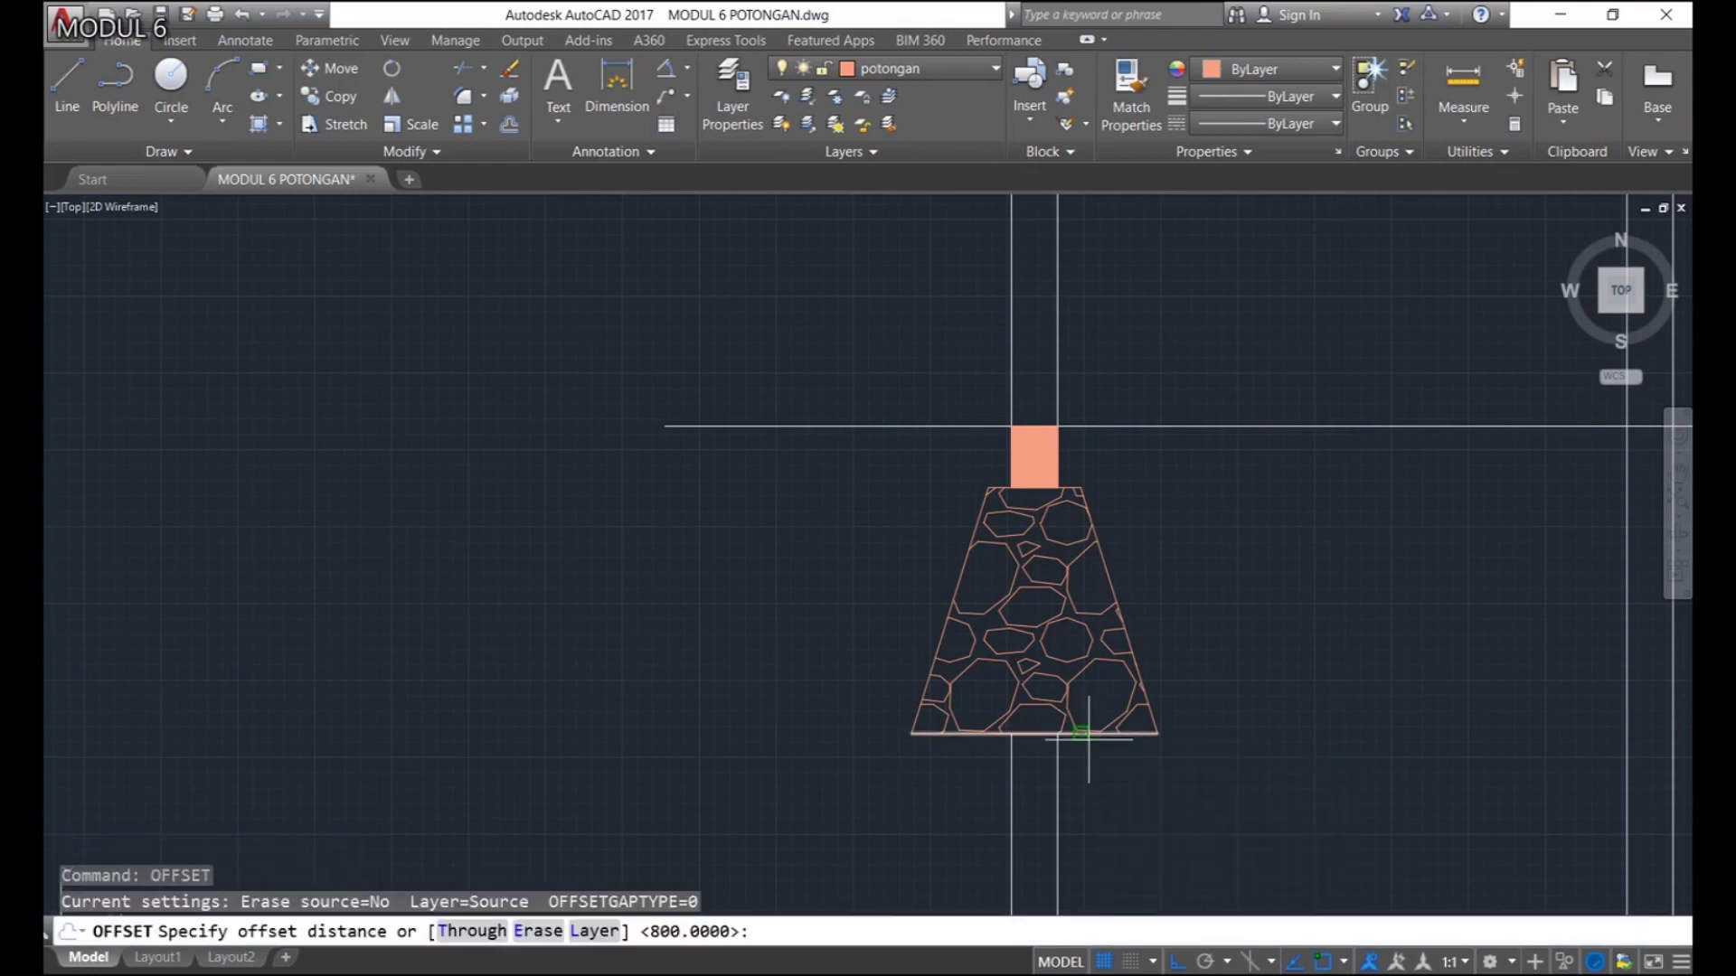
type("150")
key("Return")
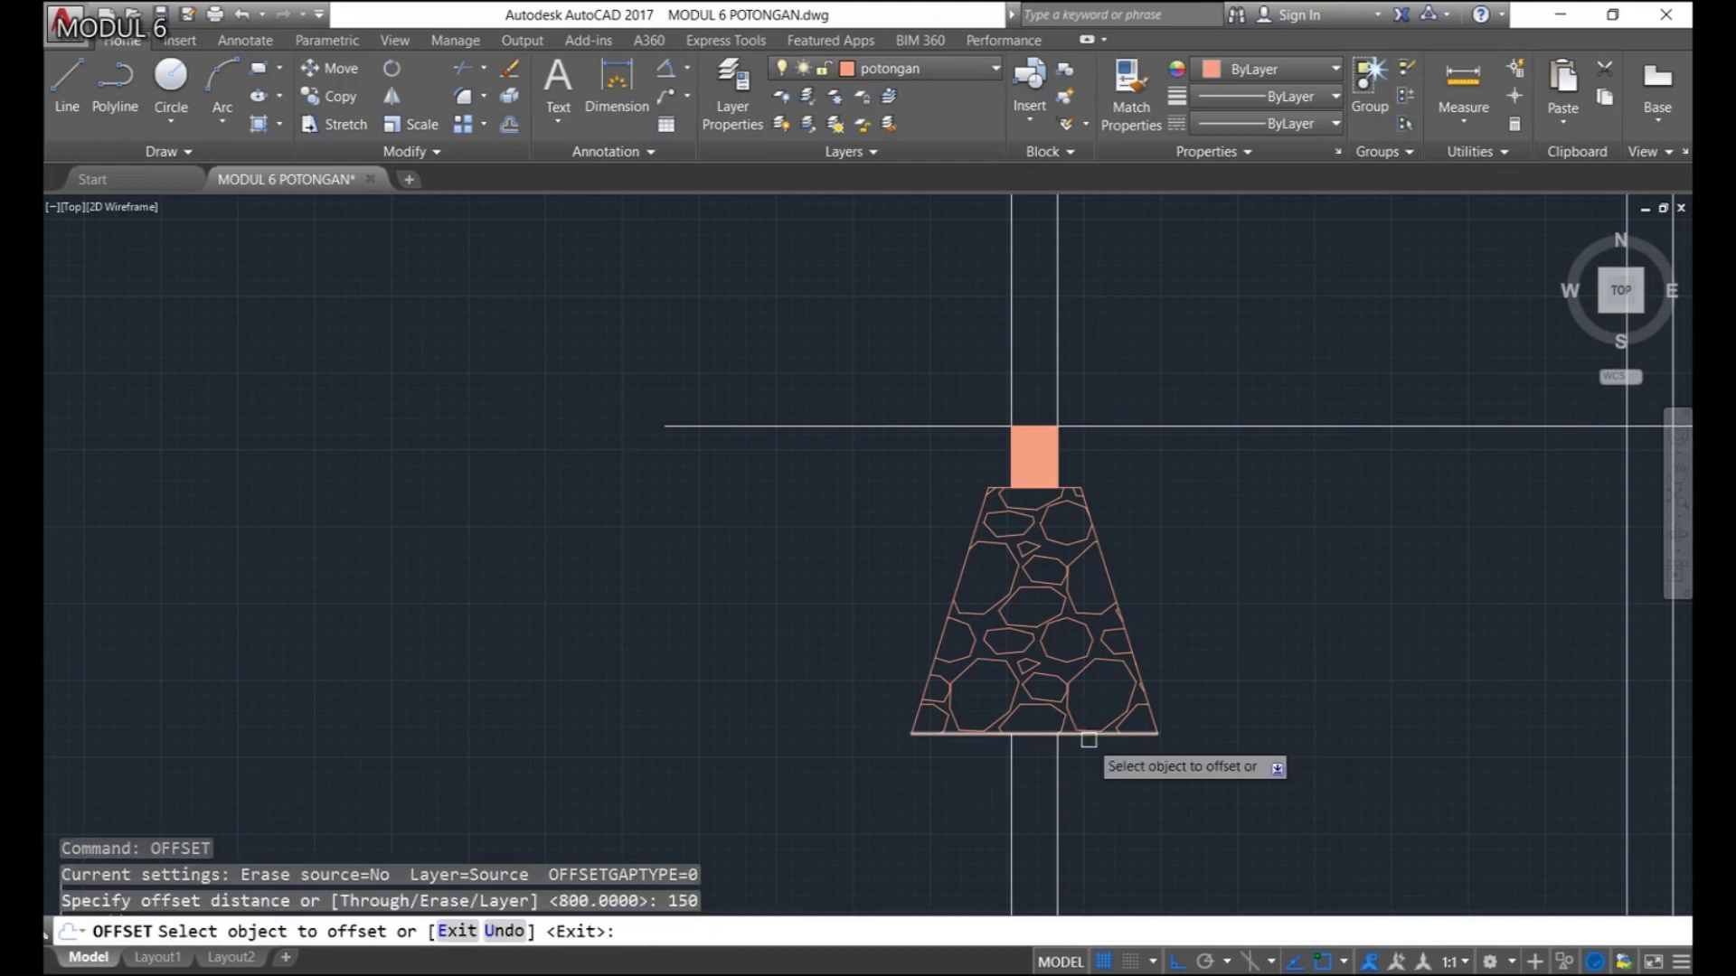
left_click(1090, 733)
left_click(1091, 799)
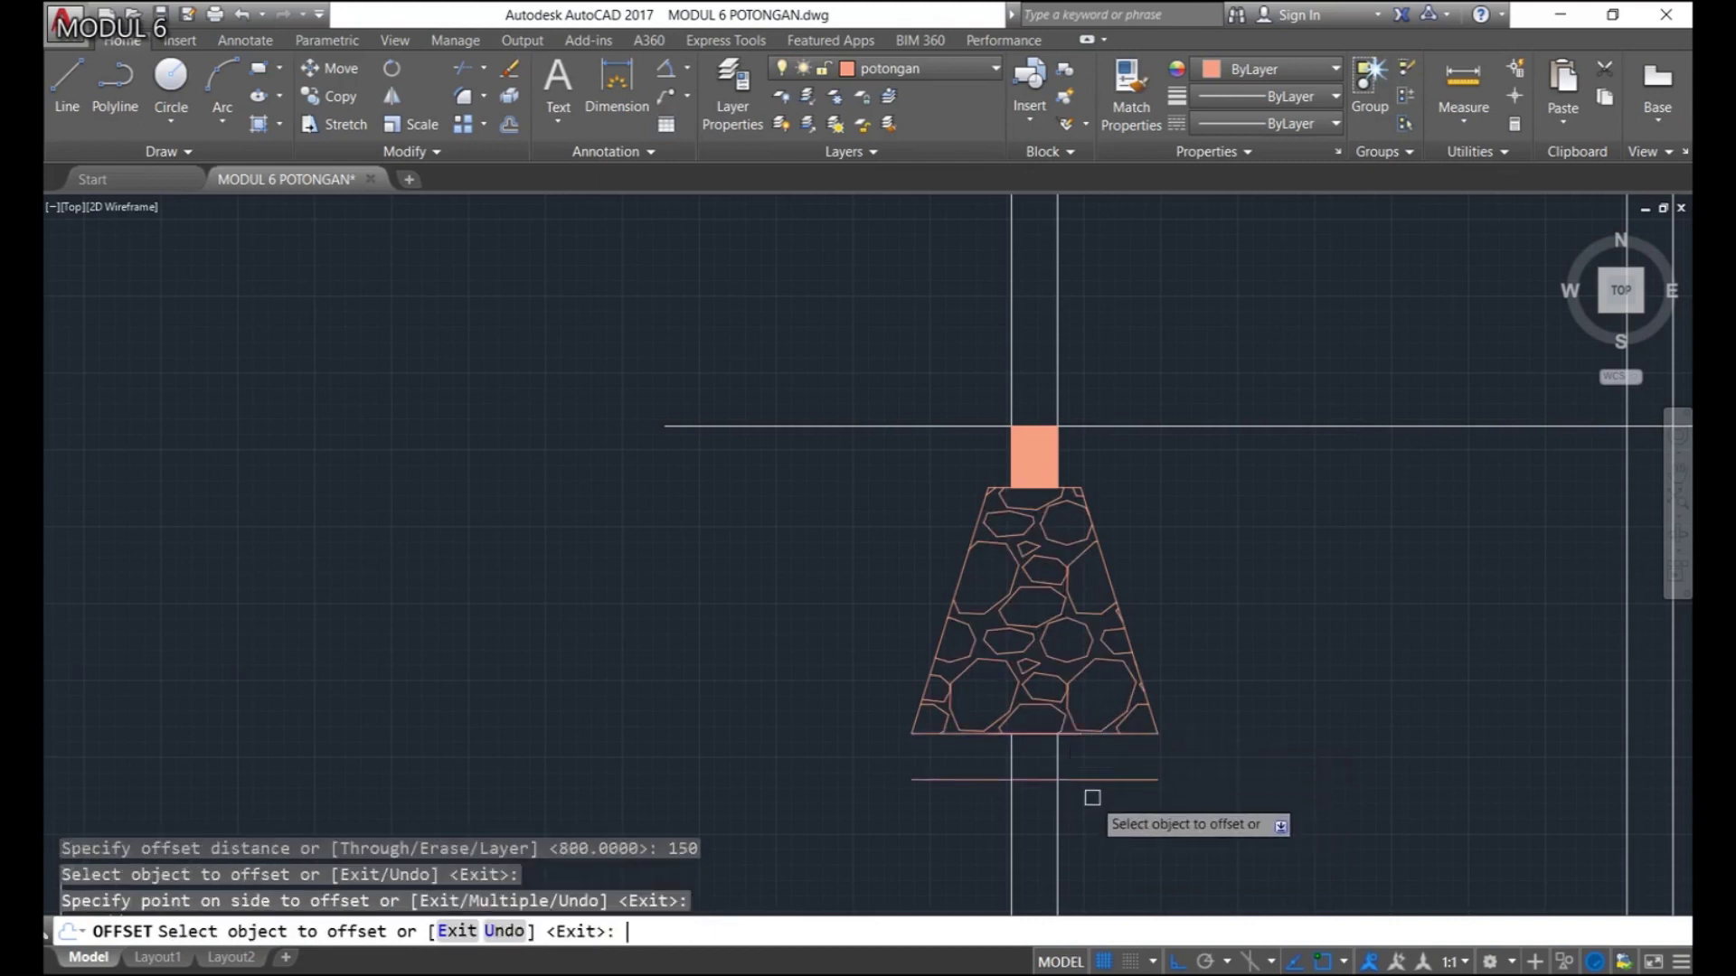
key("Return")
Offset the new line beneath the foundation downward by another 50
type("OFFSET")
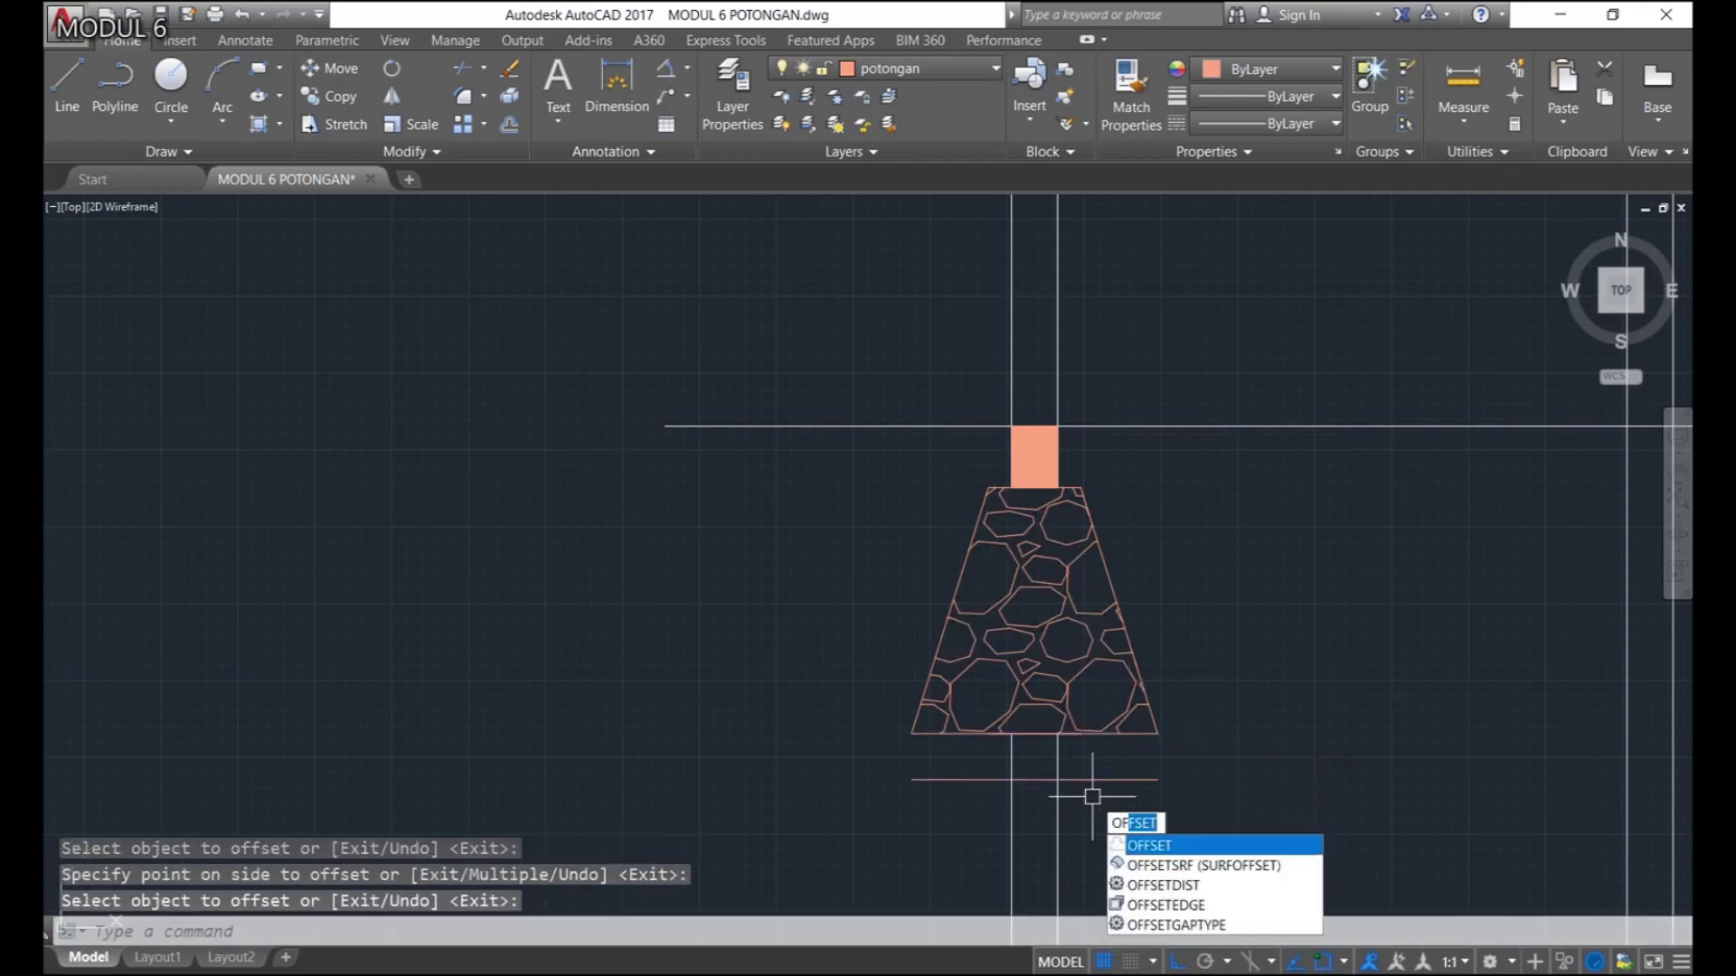
key("Return")
type("50")
key("Return")
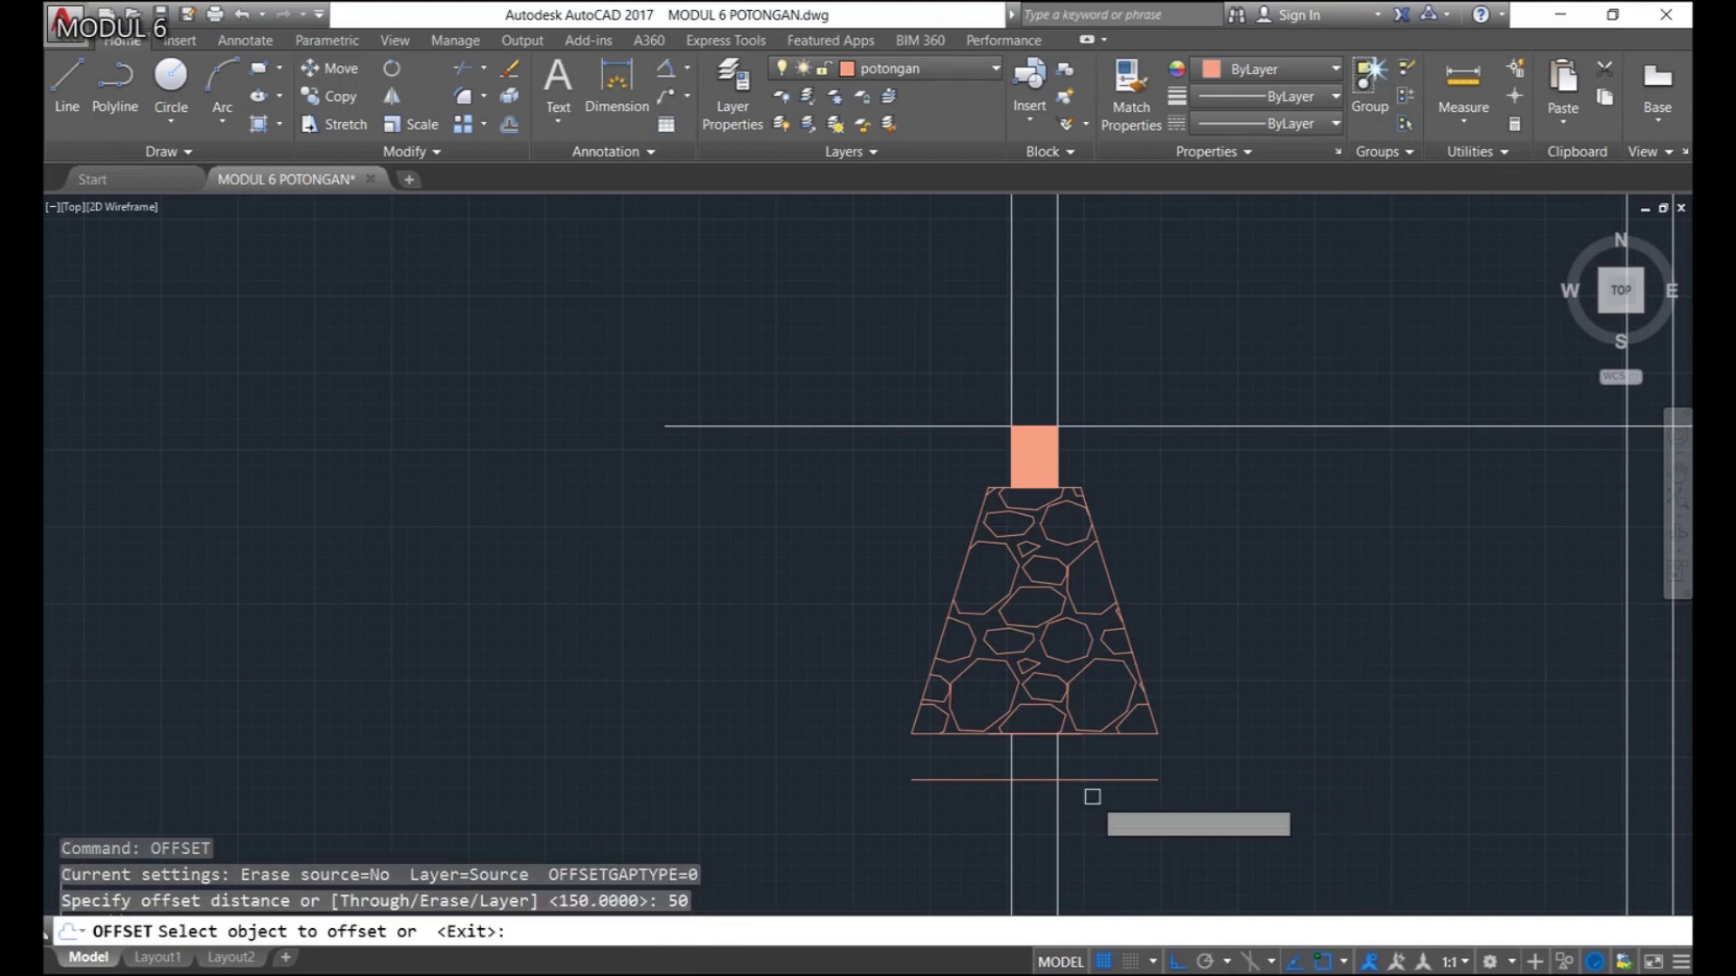
left_click(1096, 779)
left_click(1118, 845)
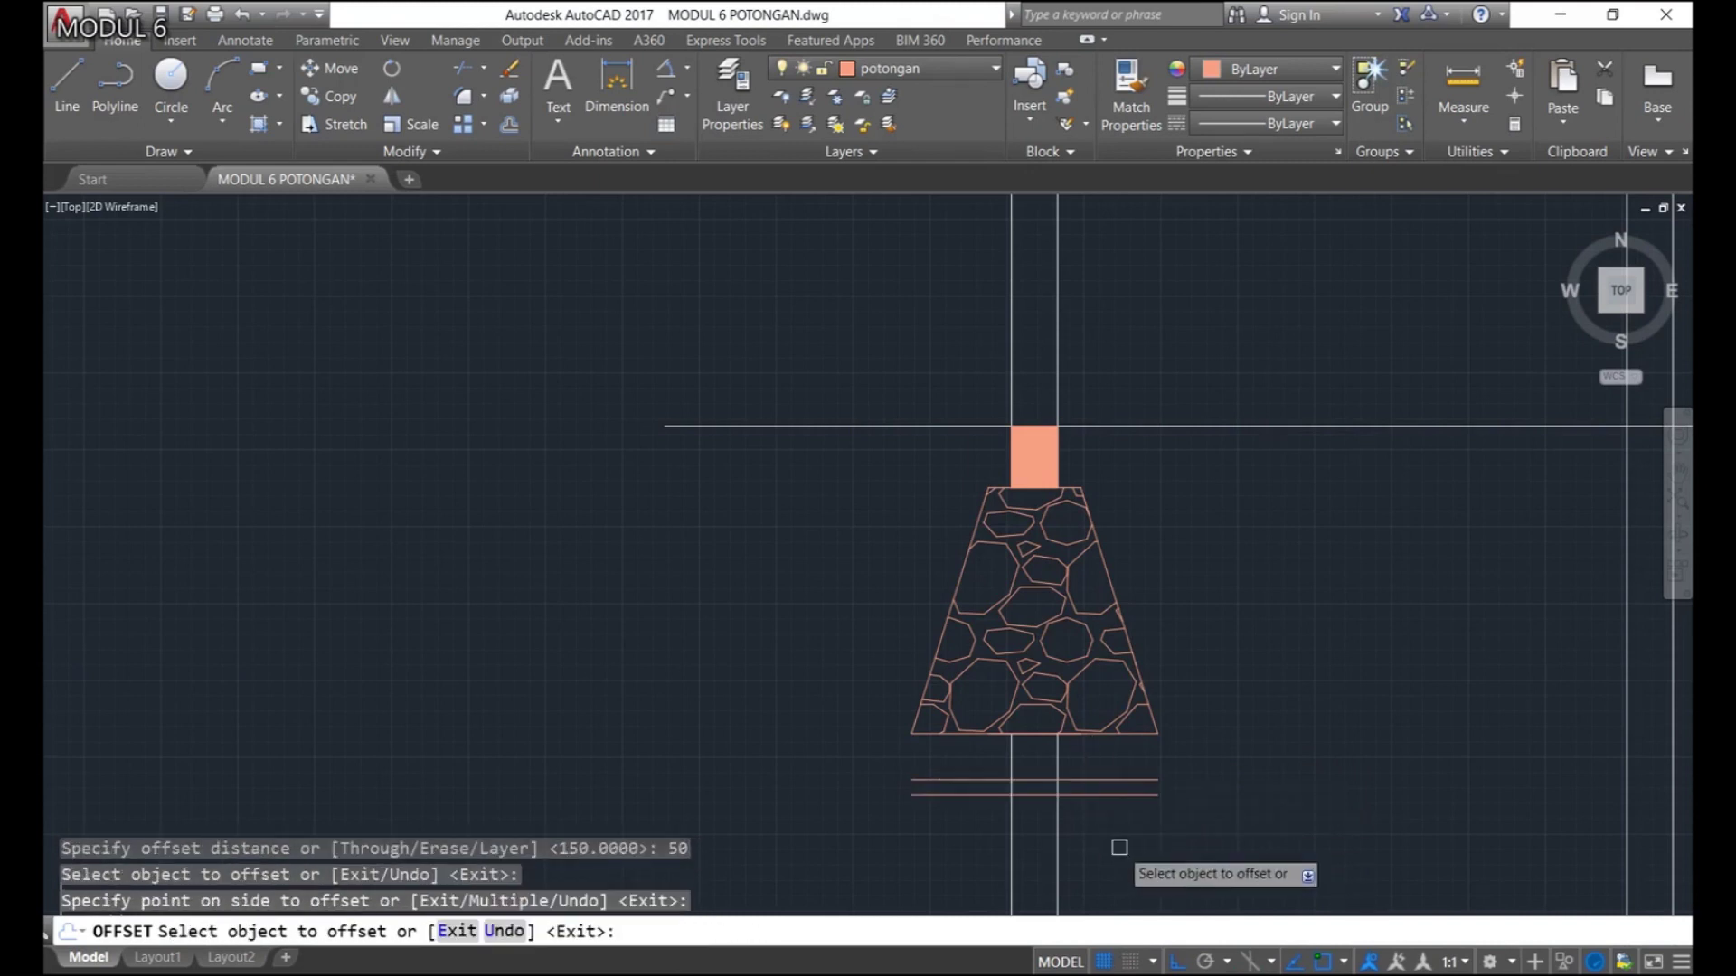
key("Return")
Copy the trapezoid's left slanted edge from its lower endpoint to the right end of the lowest line
left_click(935, 674)
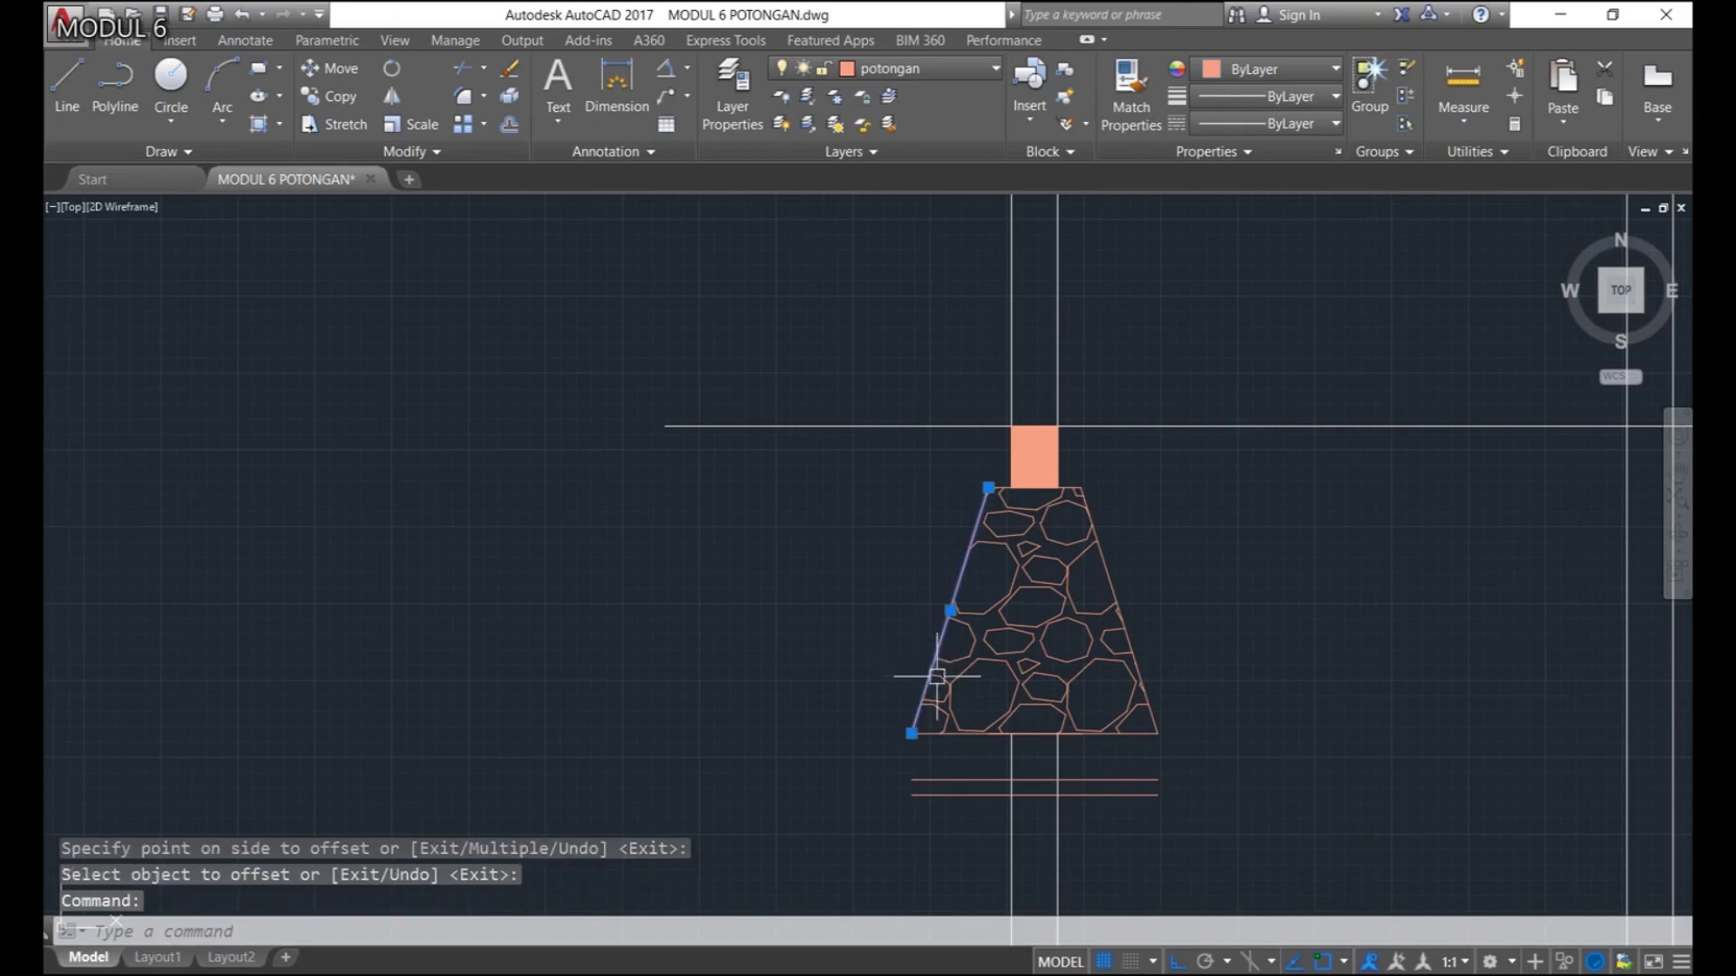
type("co")
key("Return")
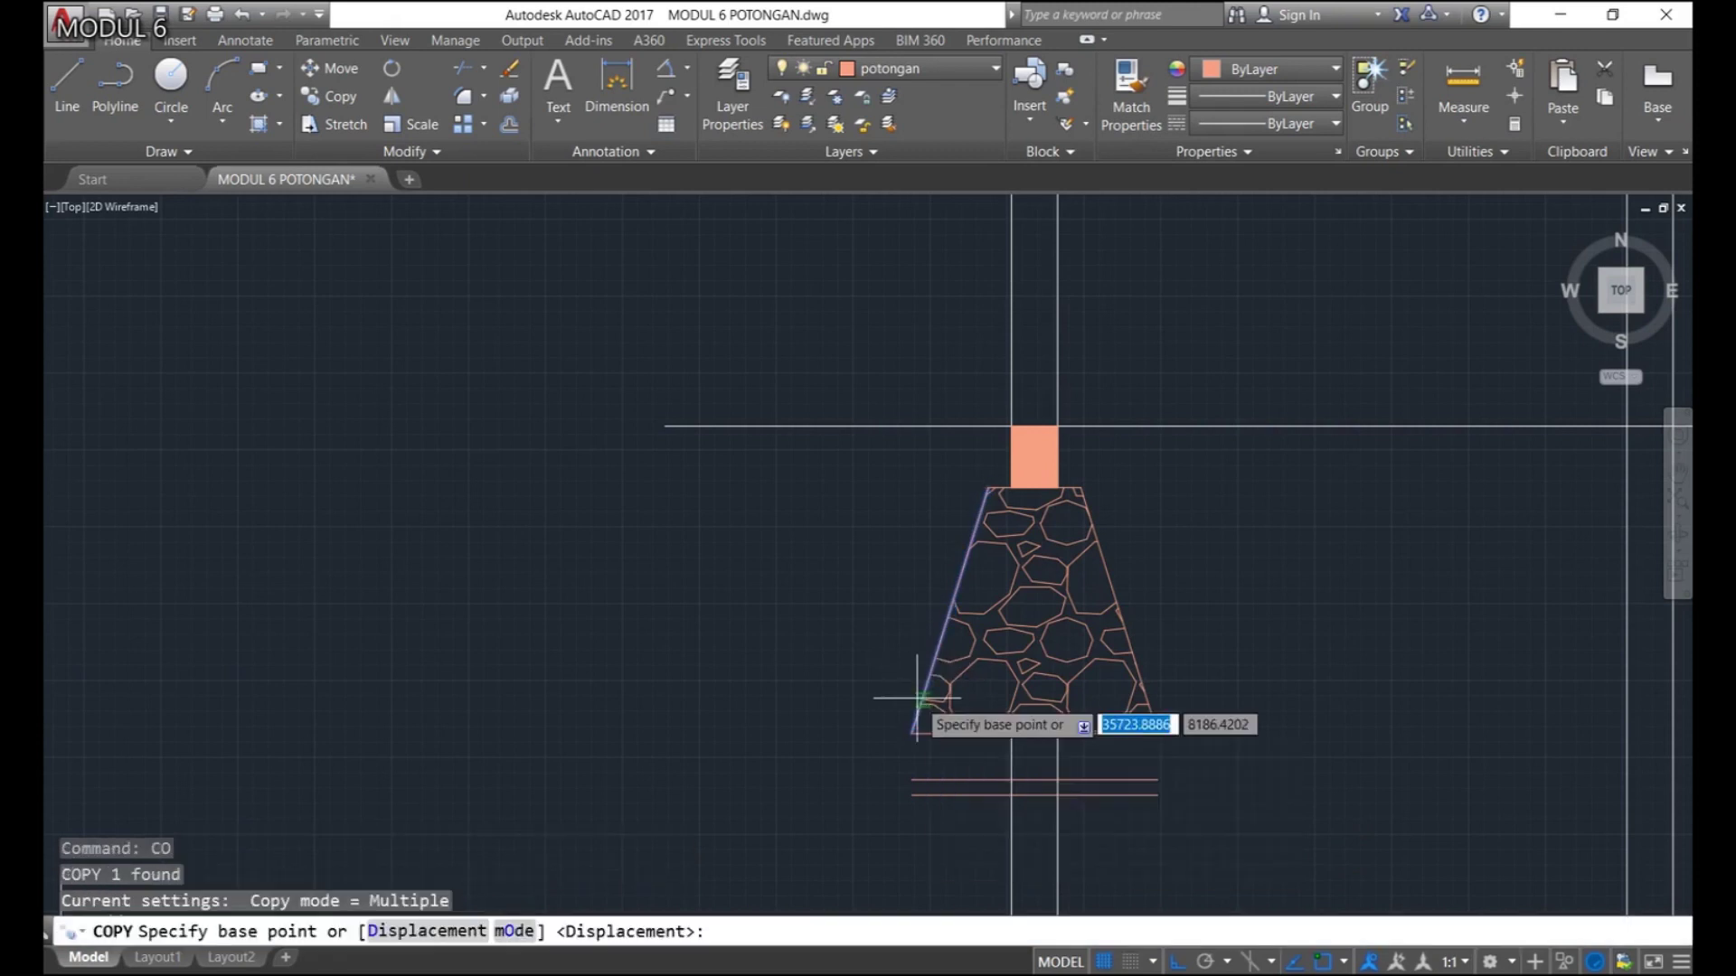
left_click(911, 733)
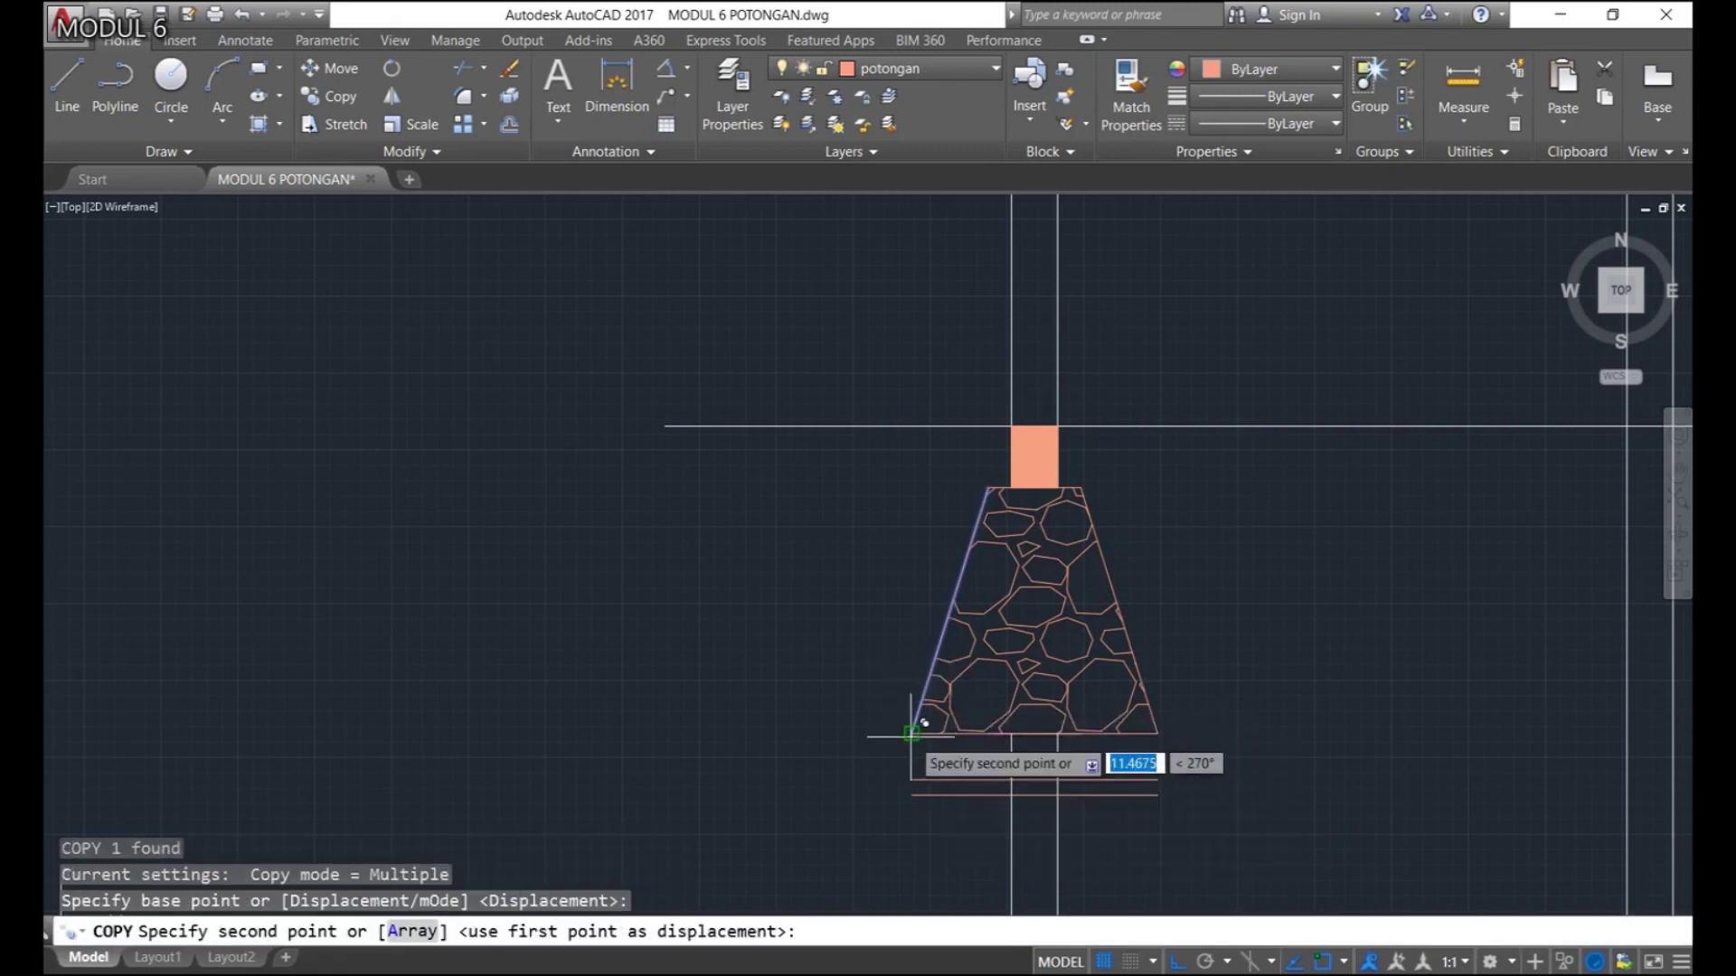
left_click(1159, 794)
key("Return")
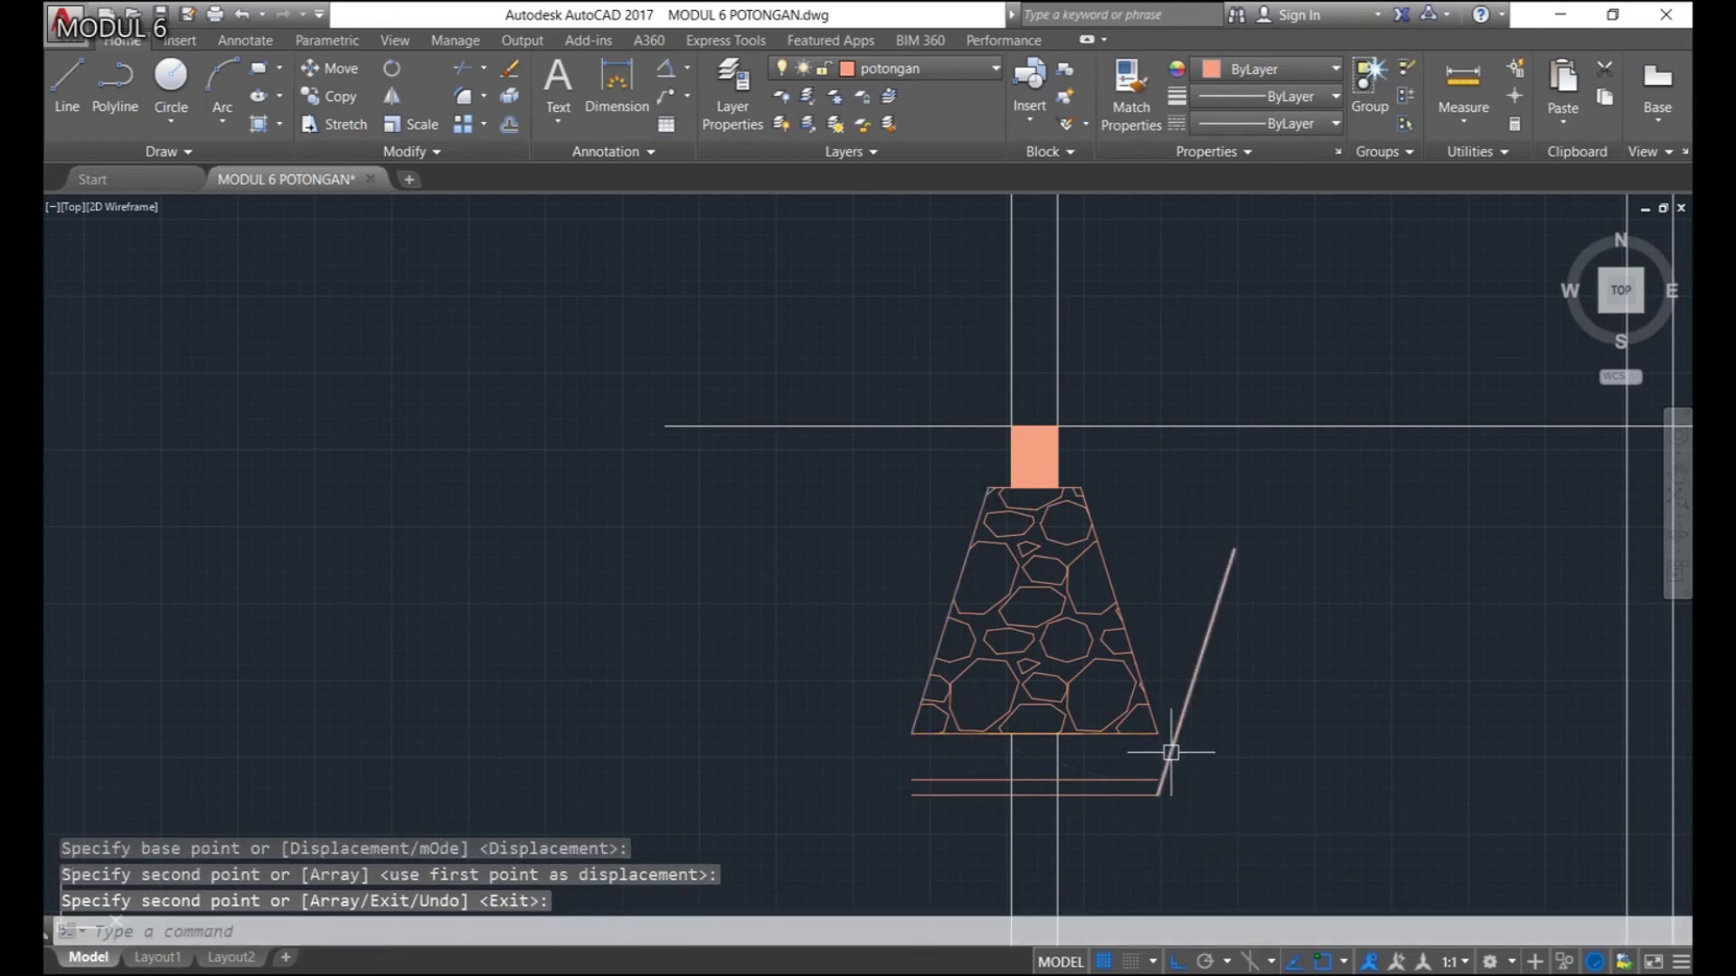
Mirror the slanted line at the right end of the lowest line about that line's vertical midline, keeping the original
left_click(1168, 764)
type("MI")
key("Return")
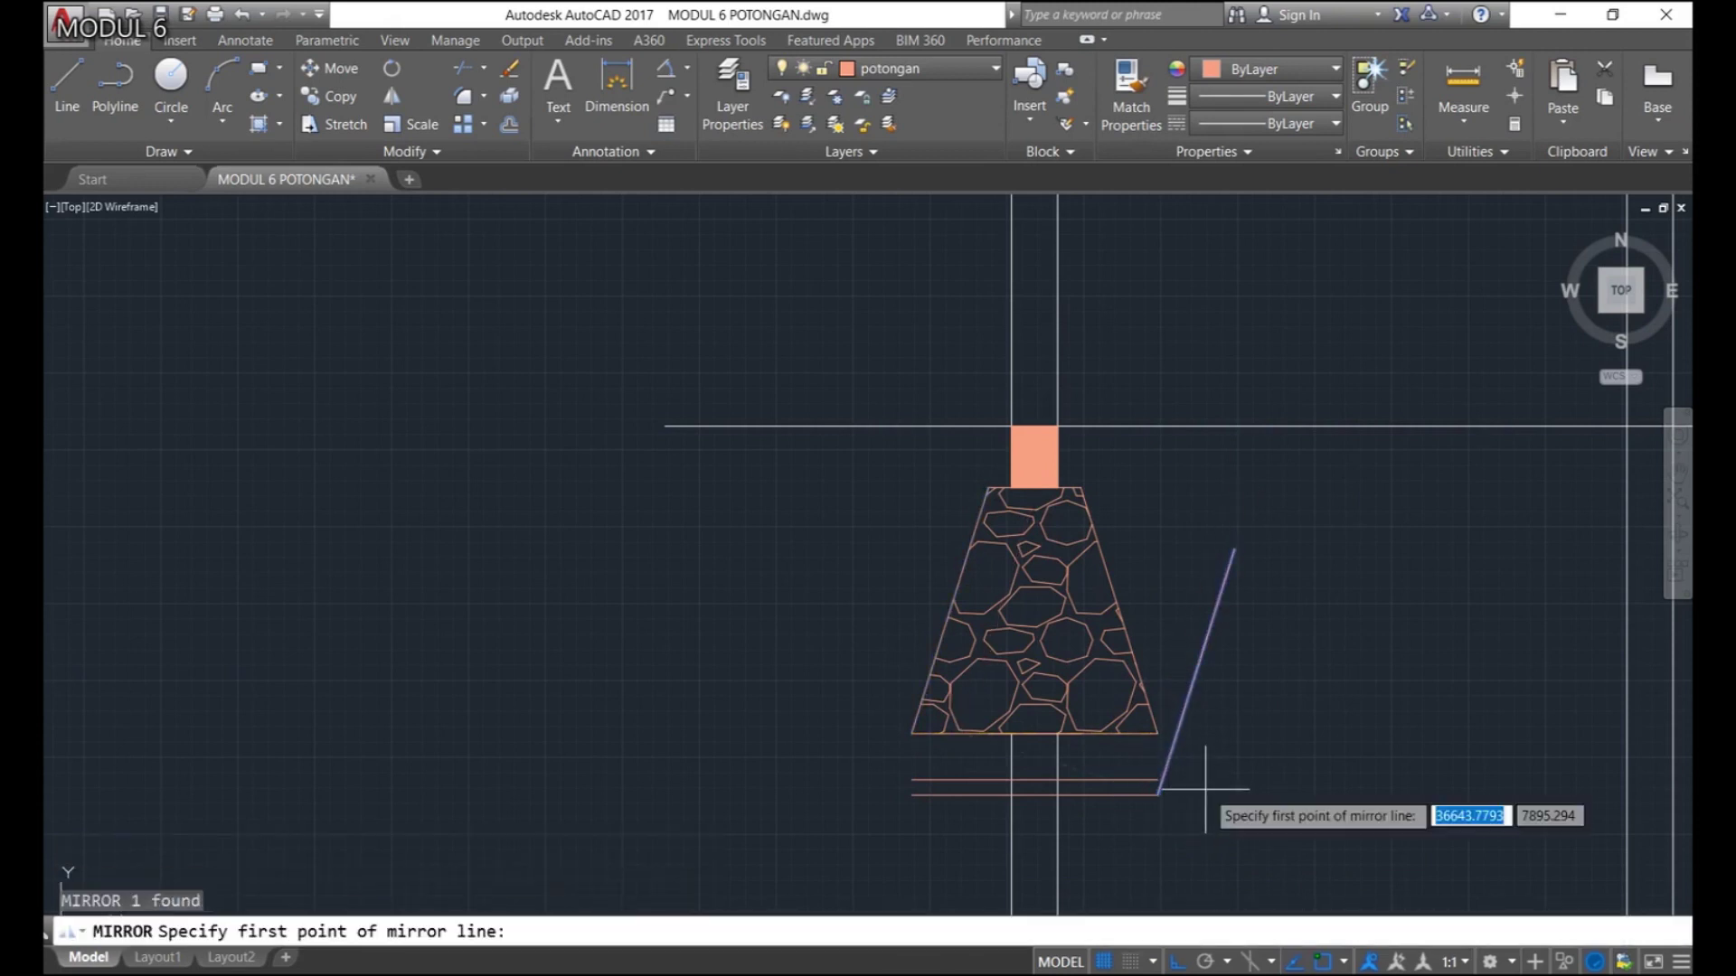
left_click(1034, 795)
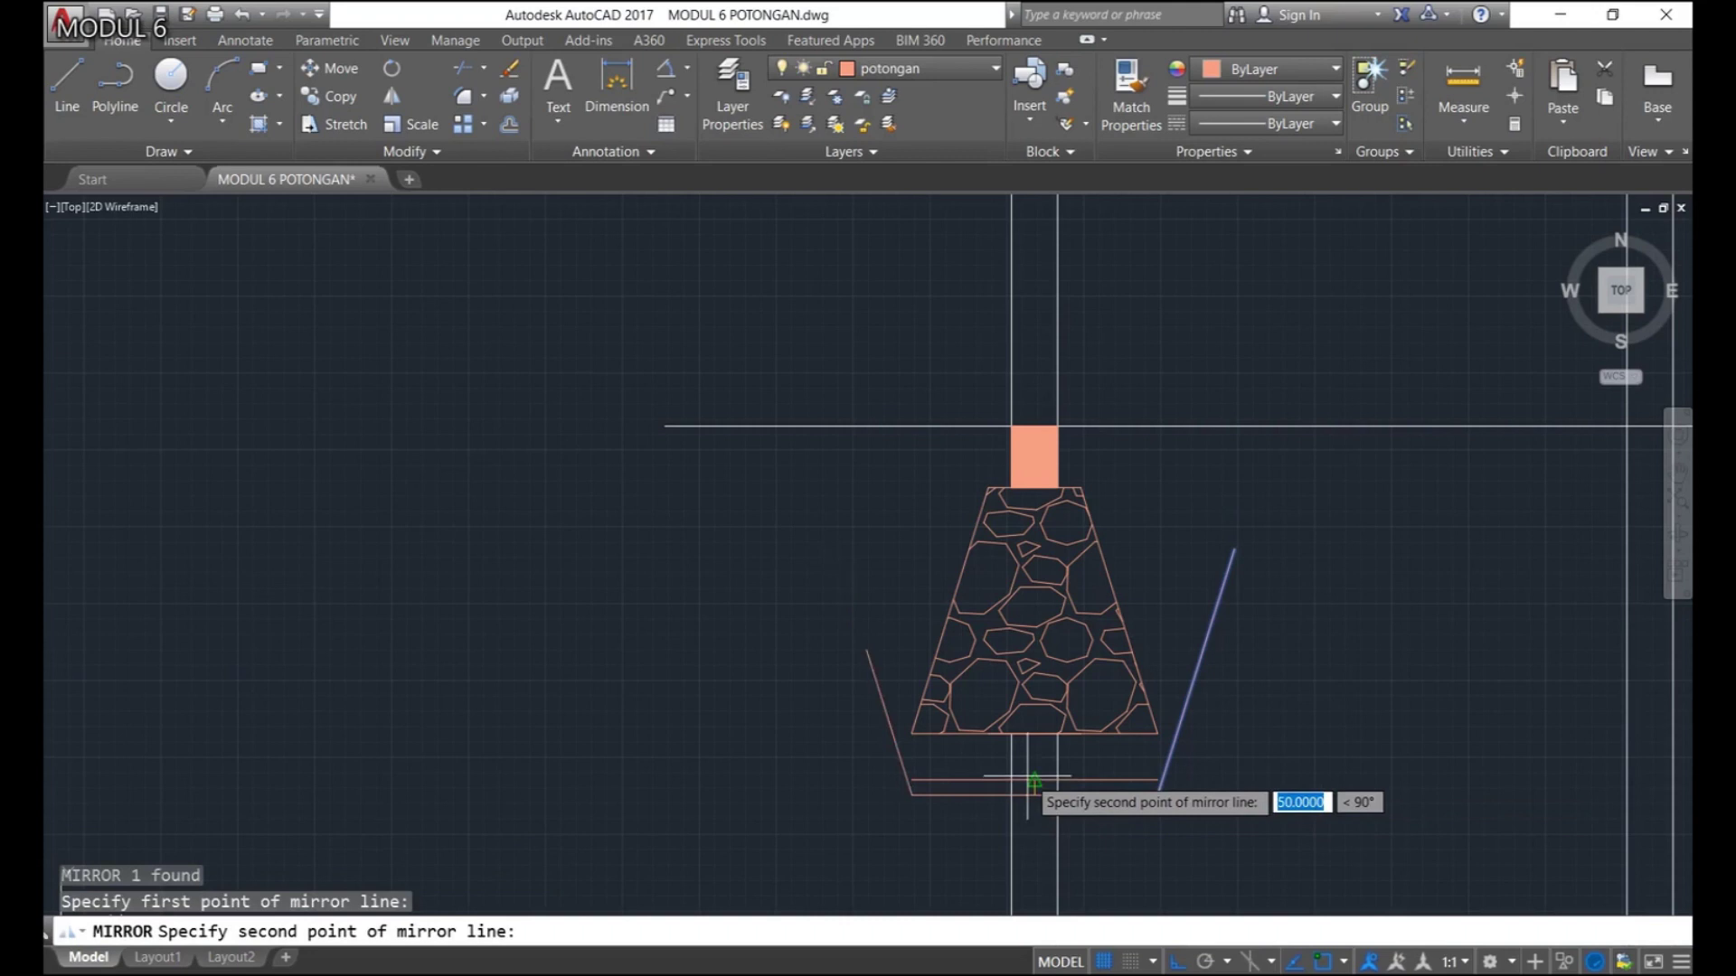
left_click(1028, 776)
key("Return")
Extend both ends of the foundation's base line and of the line directly below it to the outer slanted edges
mouse_move(1012, 774)
middle_mouse_down()
mouse_move(1046, 756)
mouse_move(998, 760)
middle_mouse_up()
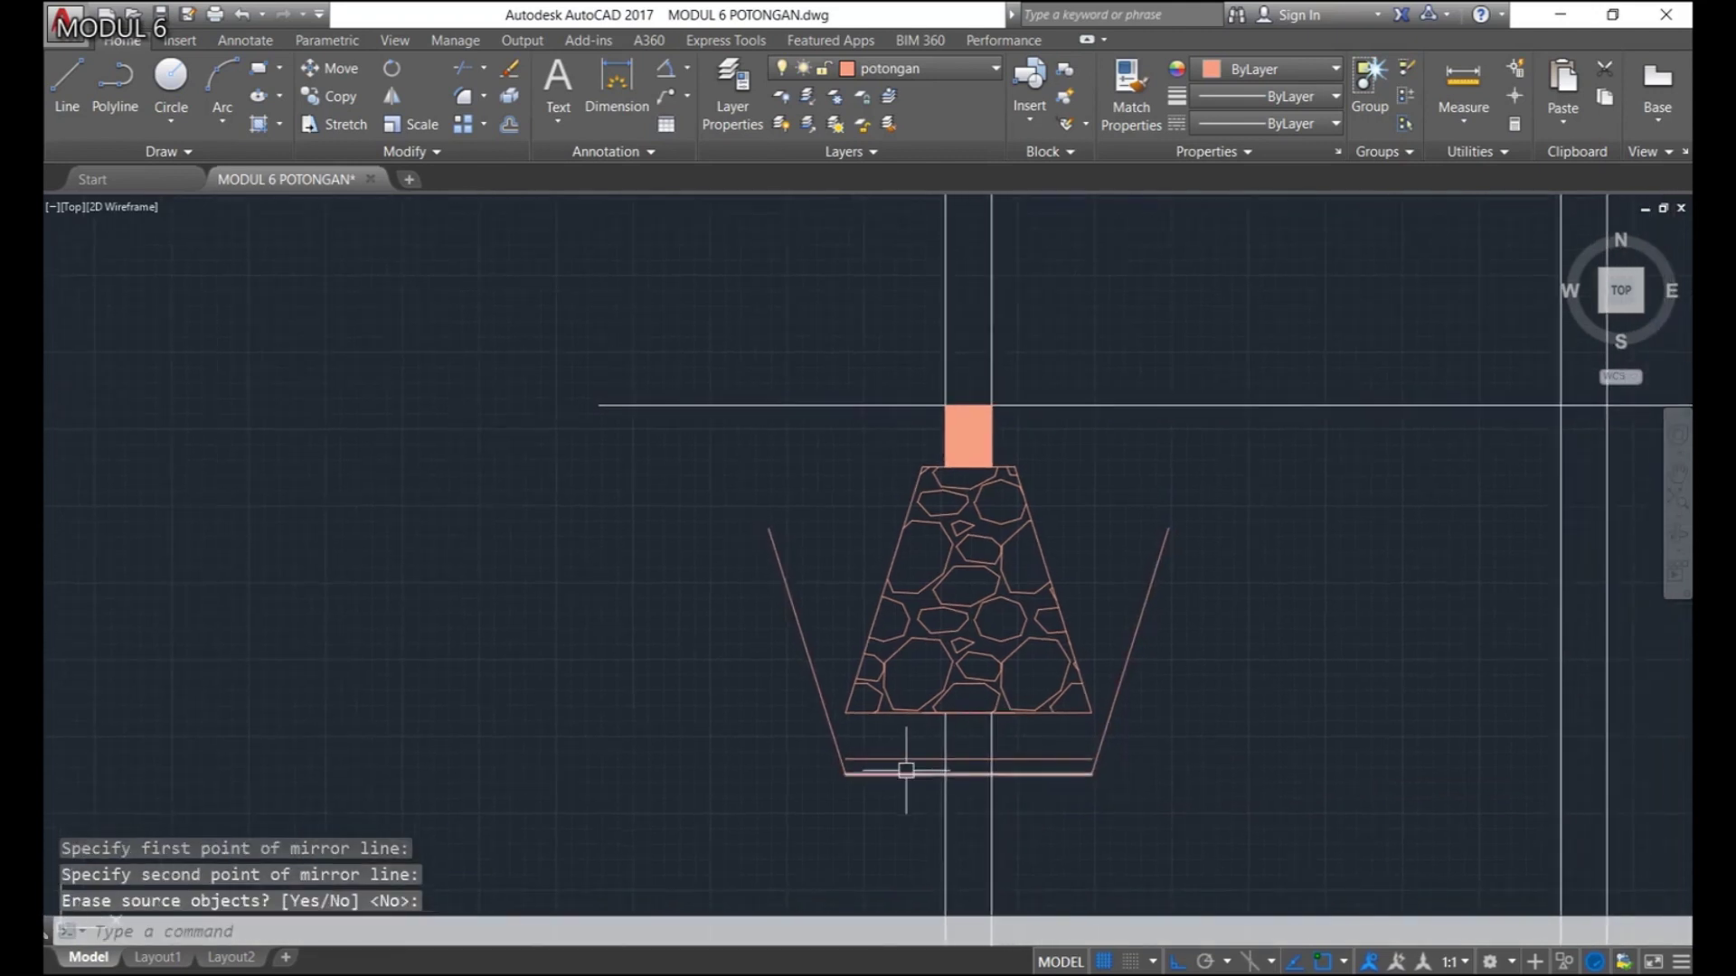
scroll(906, 770, "up", 2)
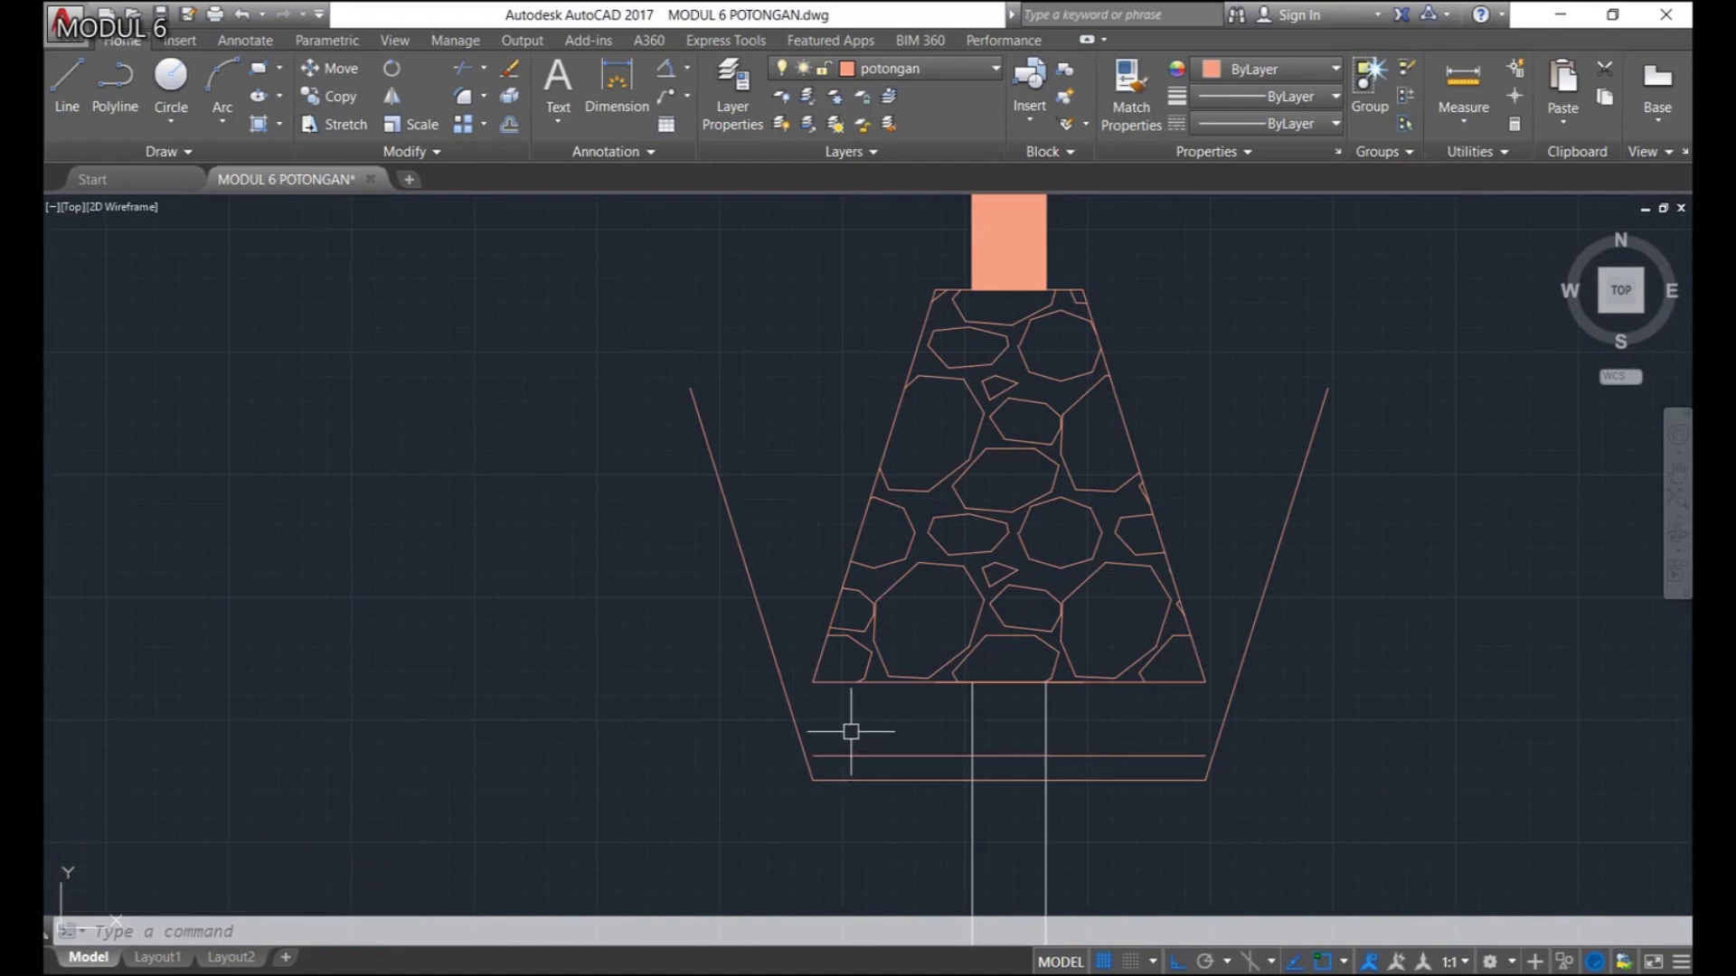
type("EX")
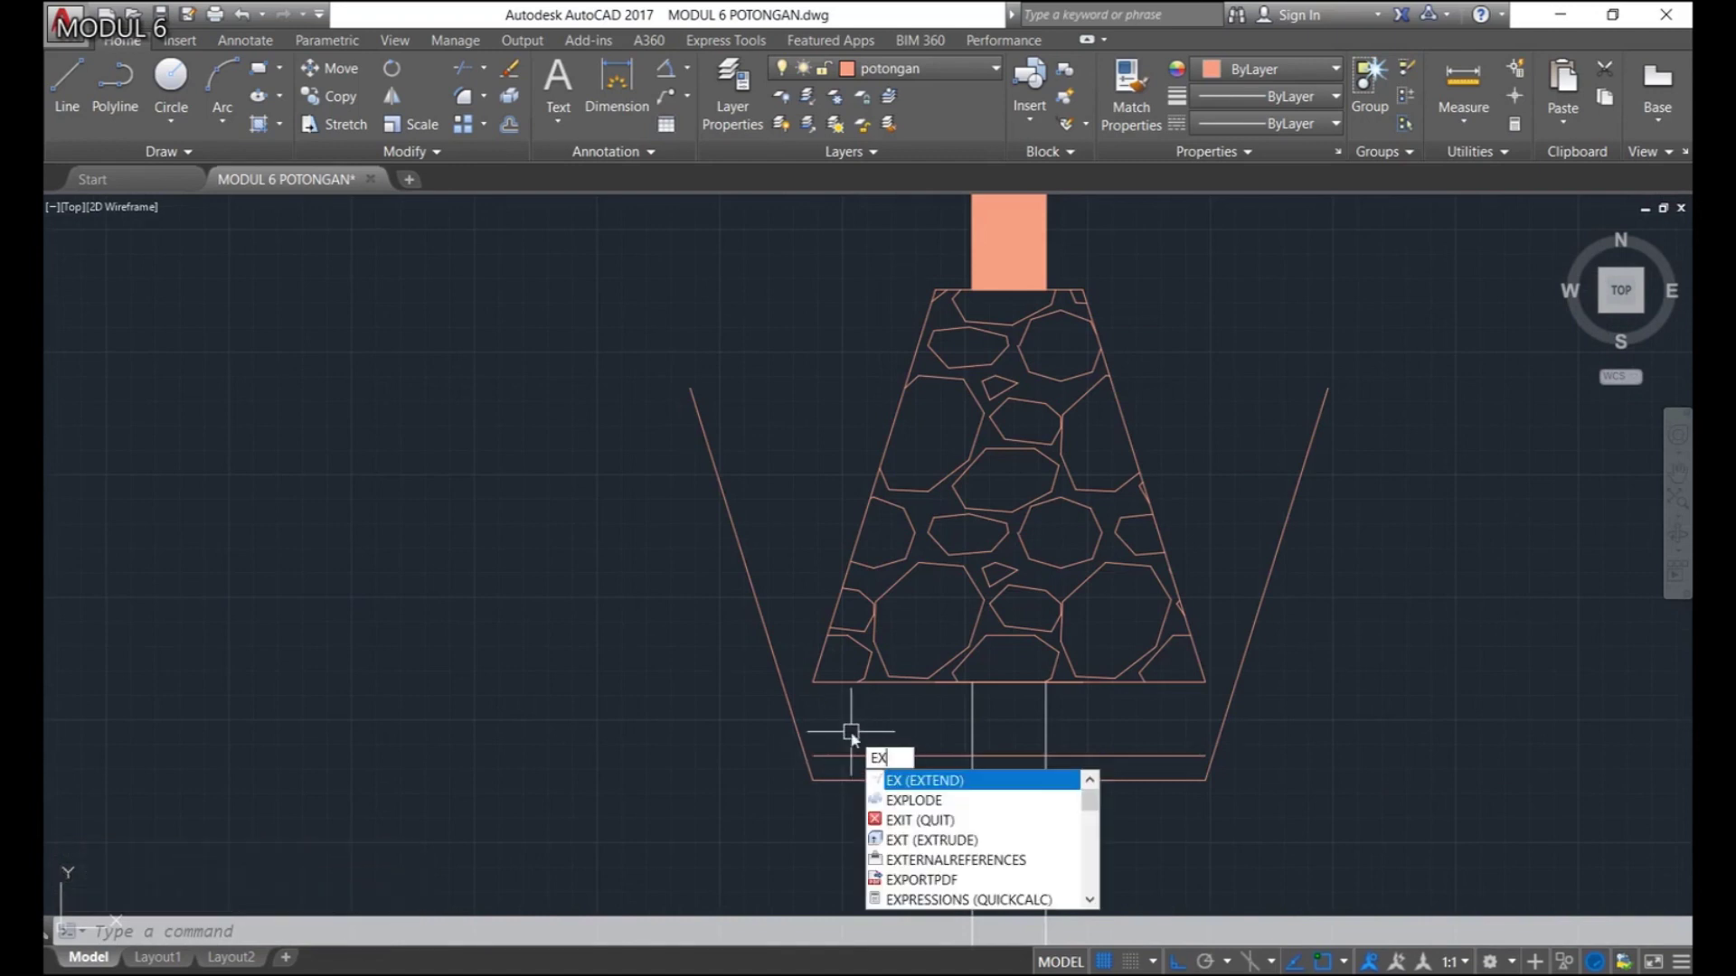
key("Return")
key("Return")
left_click(828, 755)
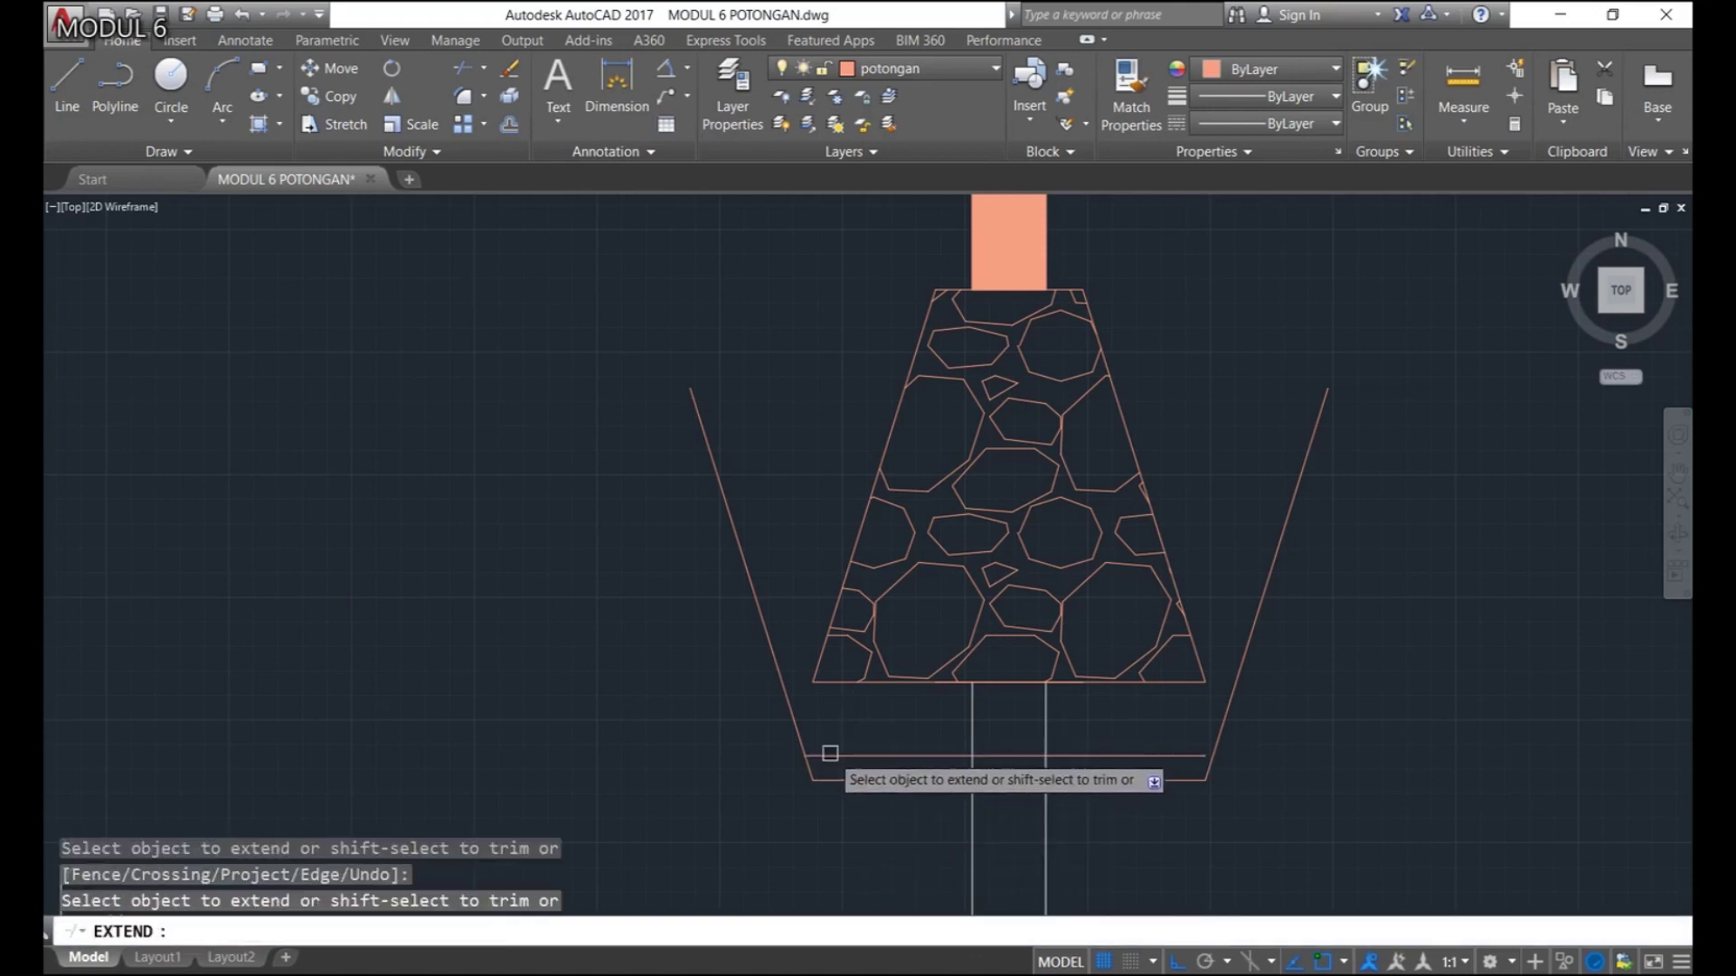
left_click(1174, 756)
left_click(1175, 685)
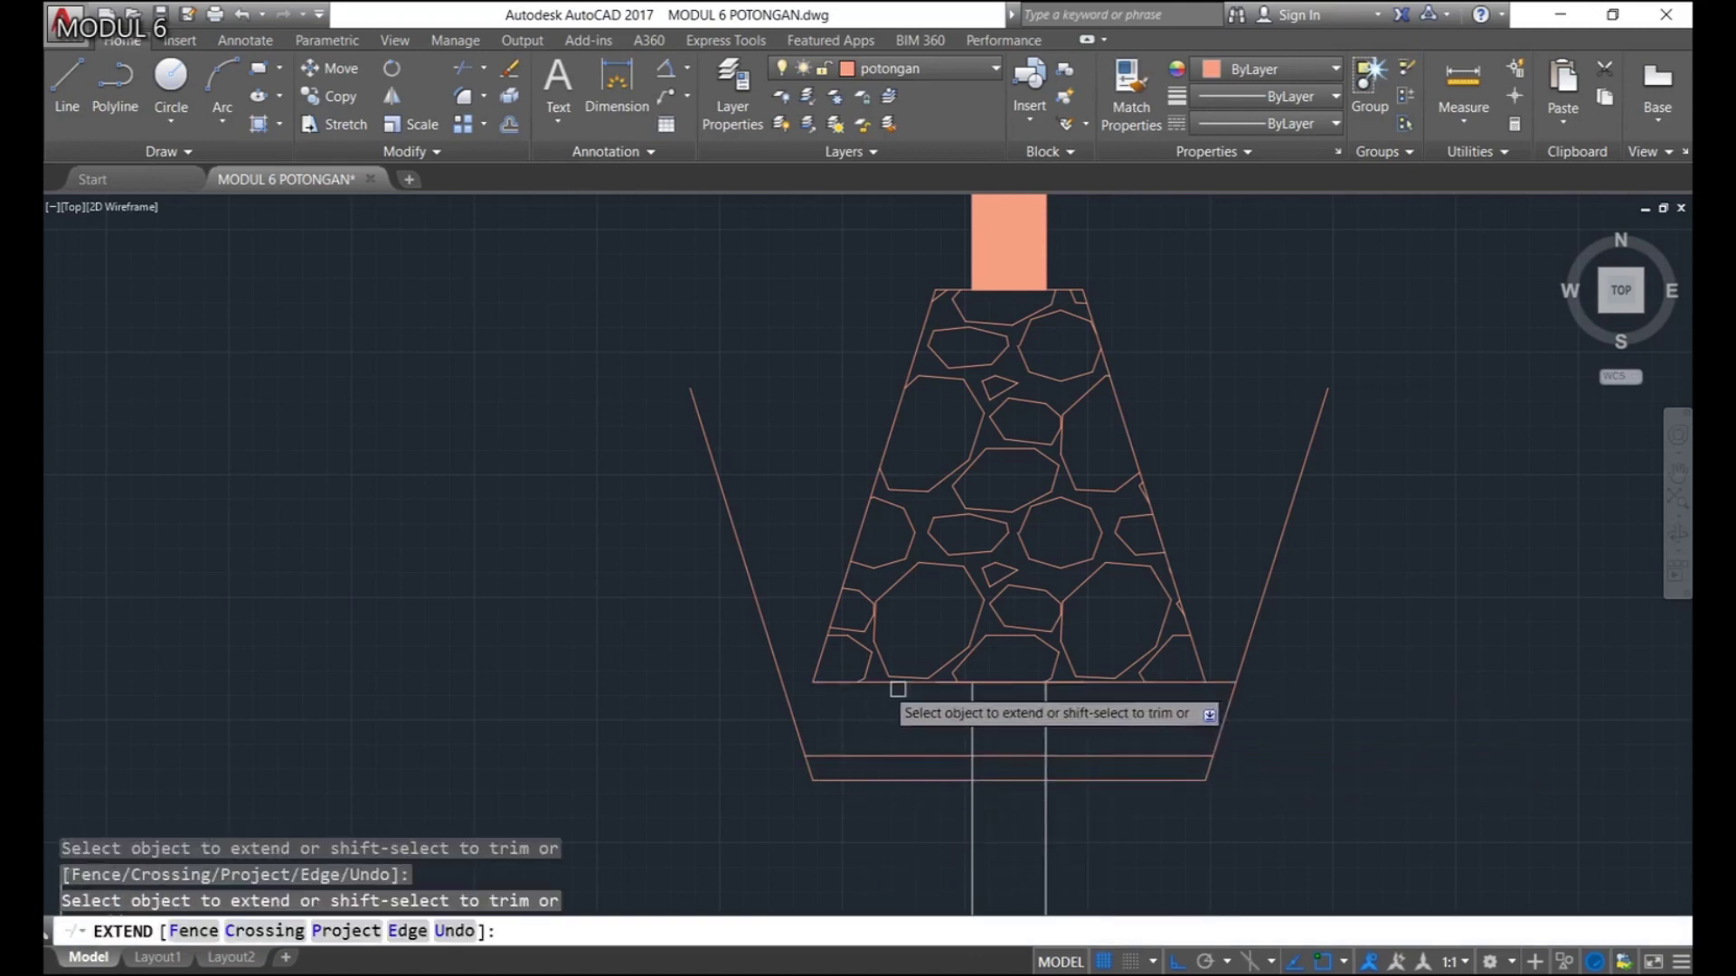
left_click(824, 680)
key("Return")
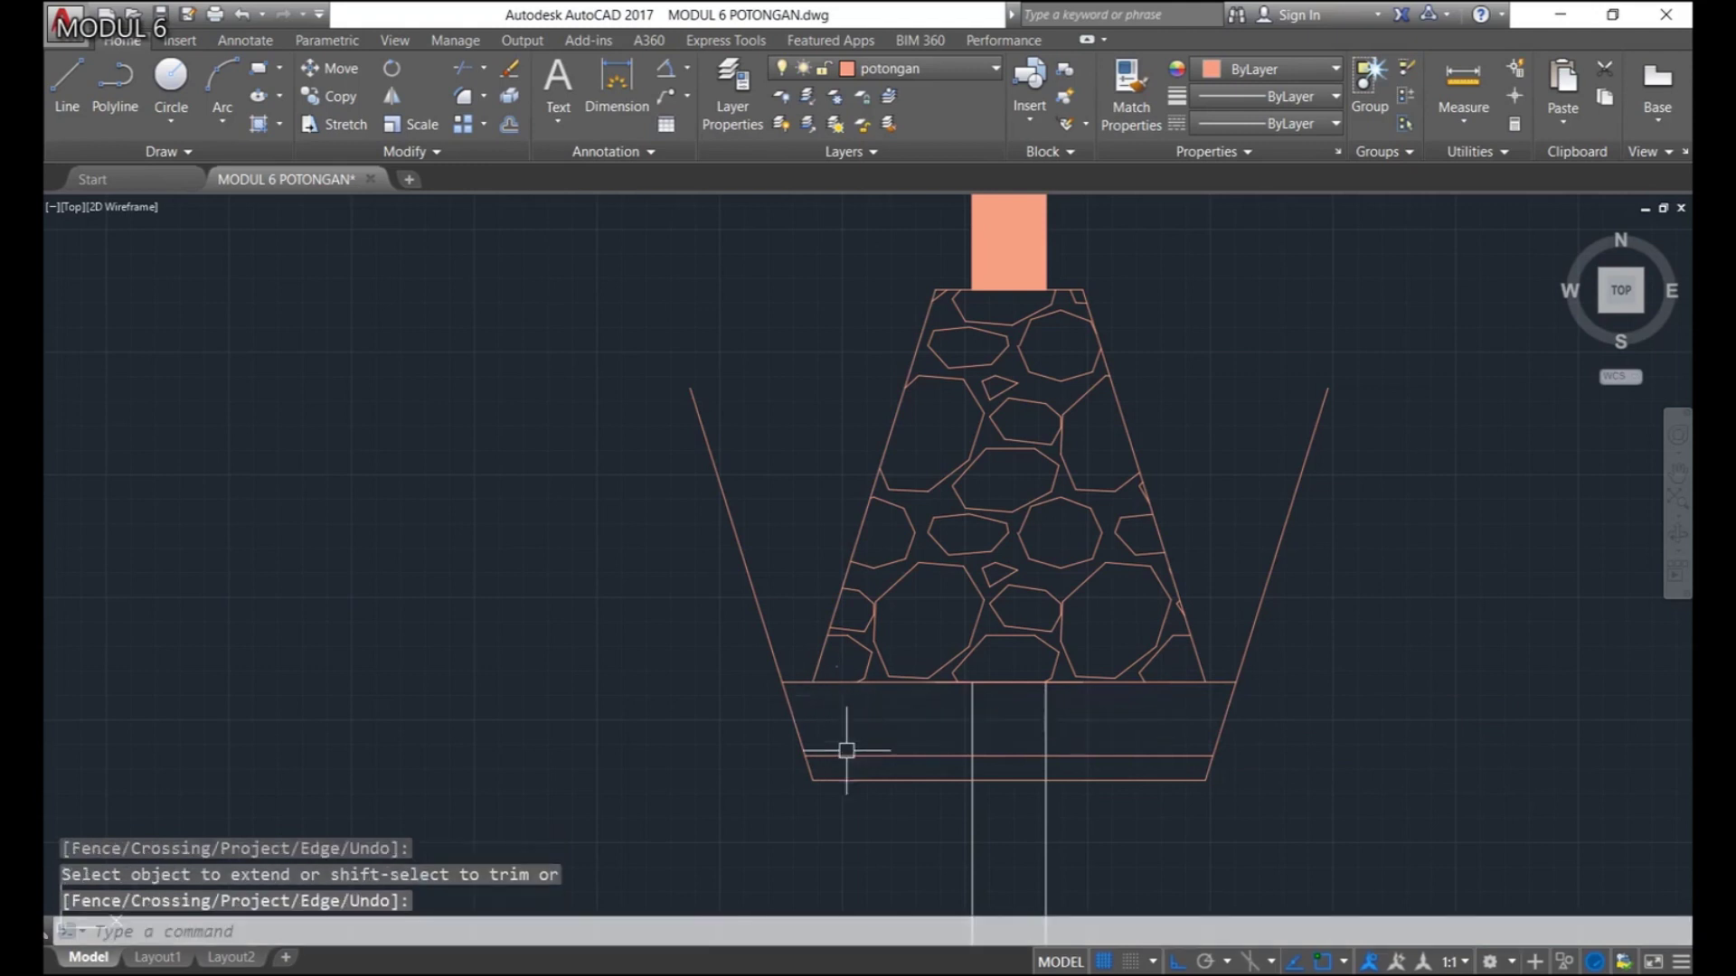
Draw a narrow upright ellipse near the left end of the upper base layer, spanning the layer's full height
middle_click_drag(892, 741, 864, 725)
scroll(792, 728, "up", 4)
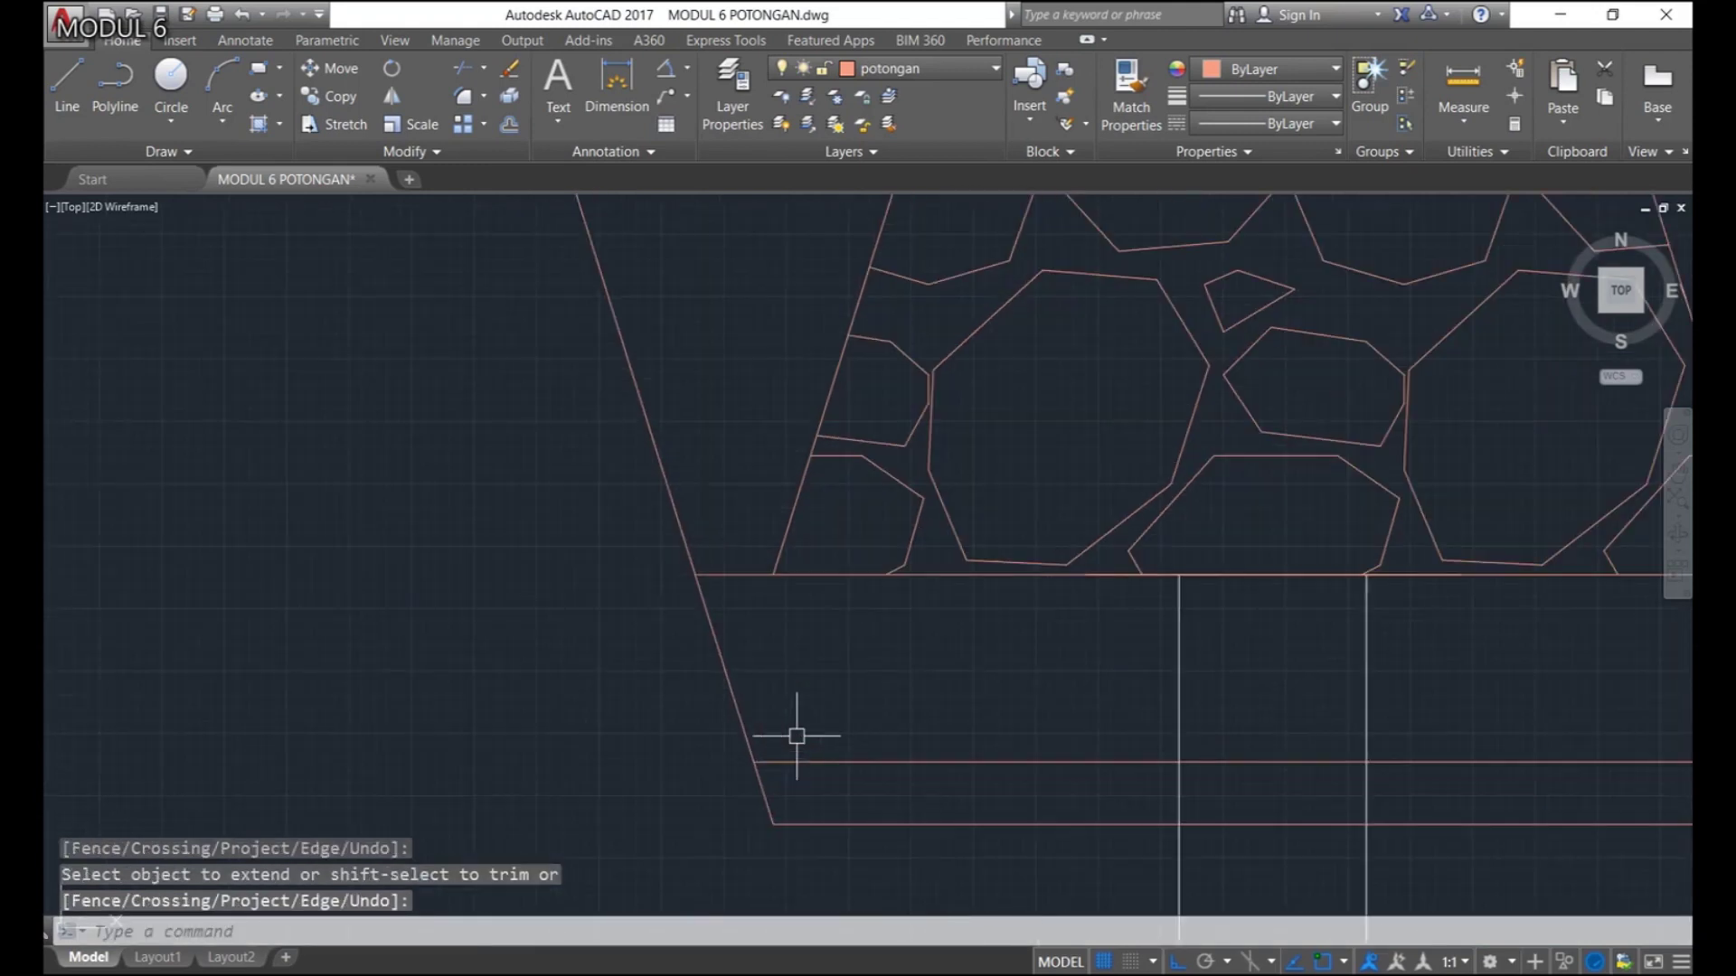
scroll(719, 743, "down", 2)
scroll(689, 776, "down", 5)
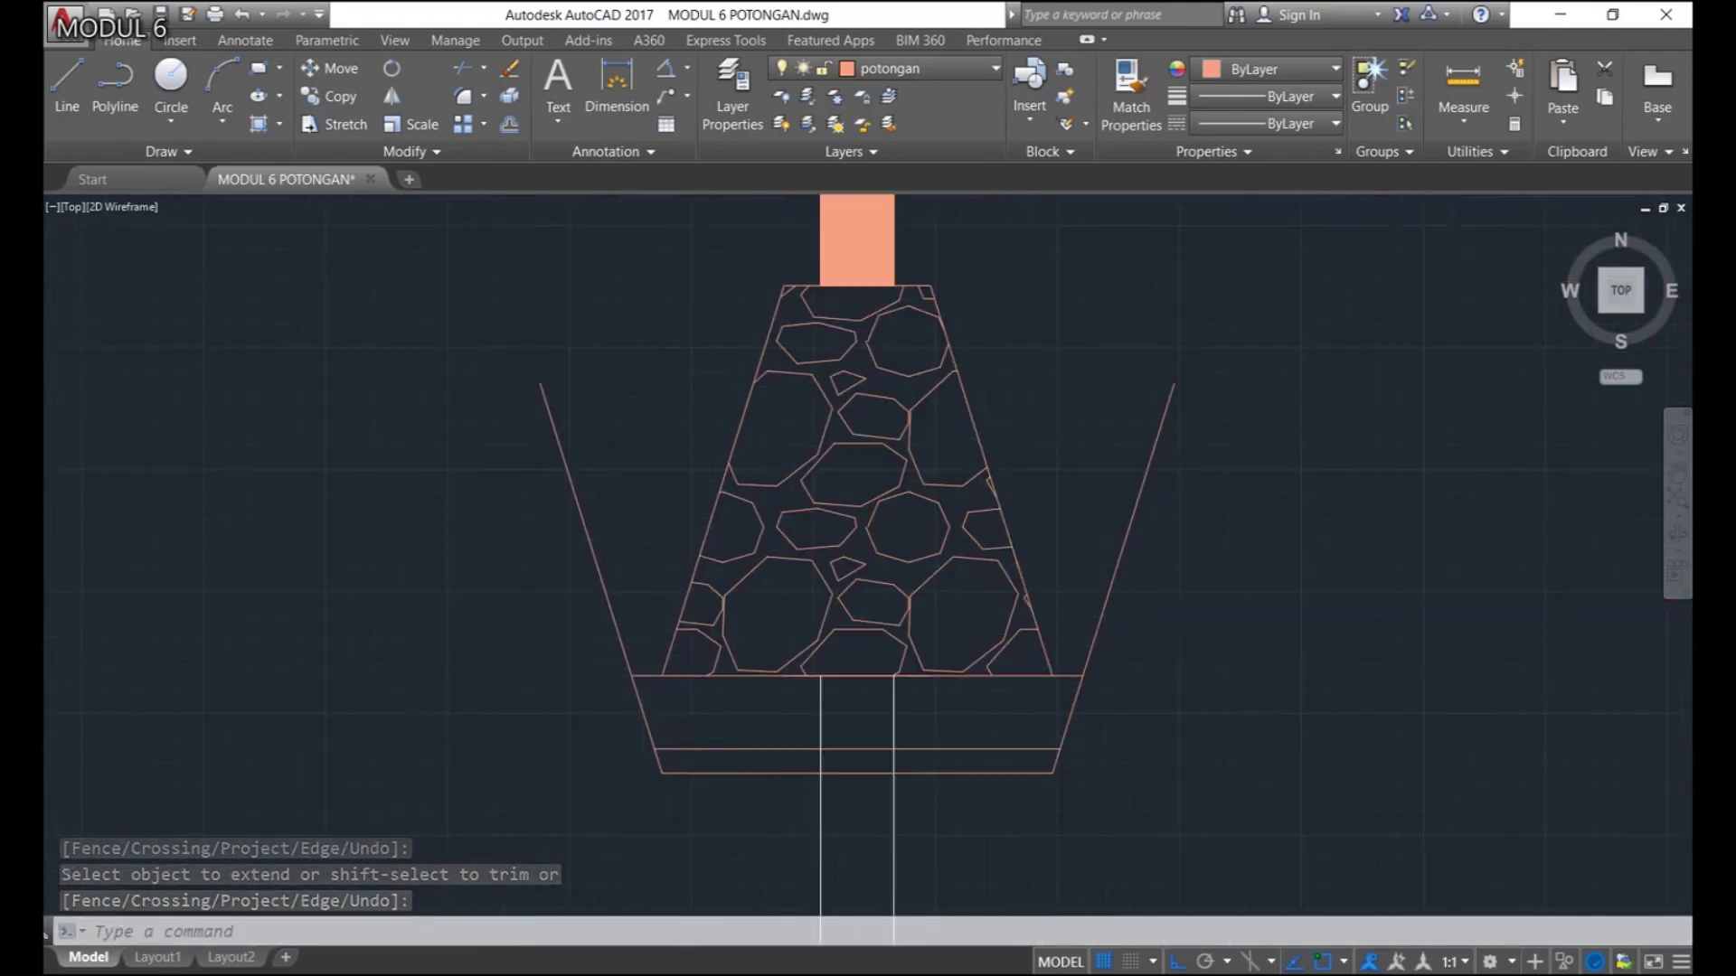
scroll(696, 751, "up", 5)
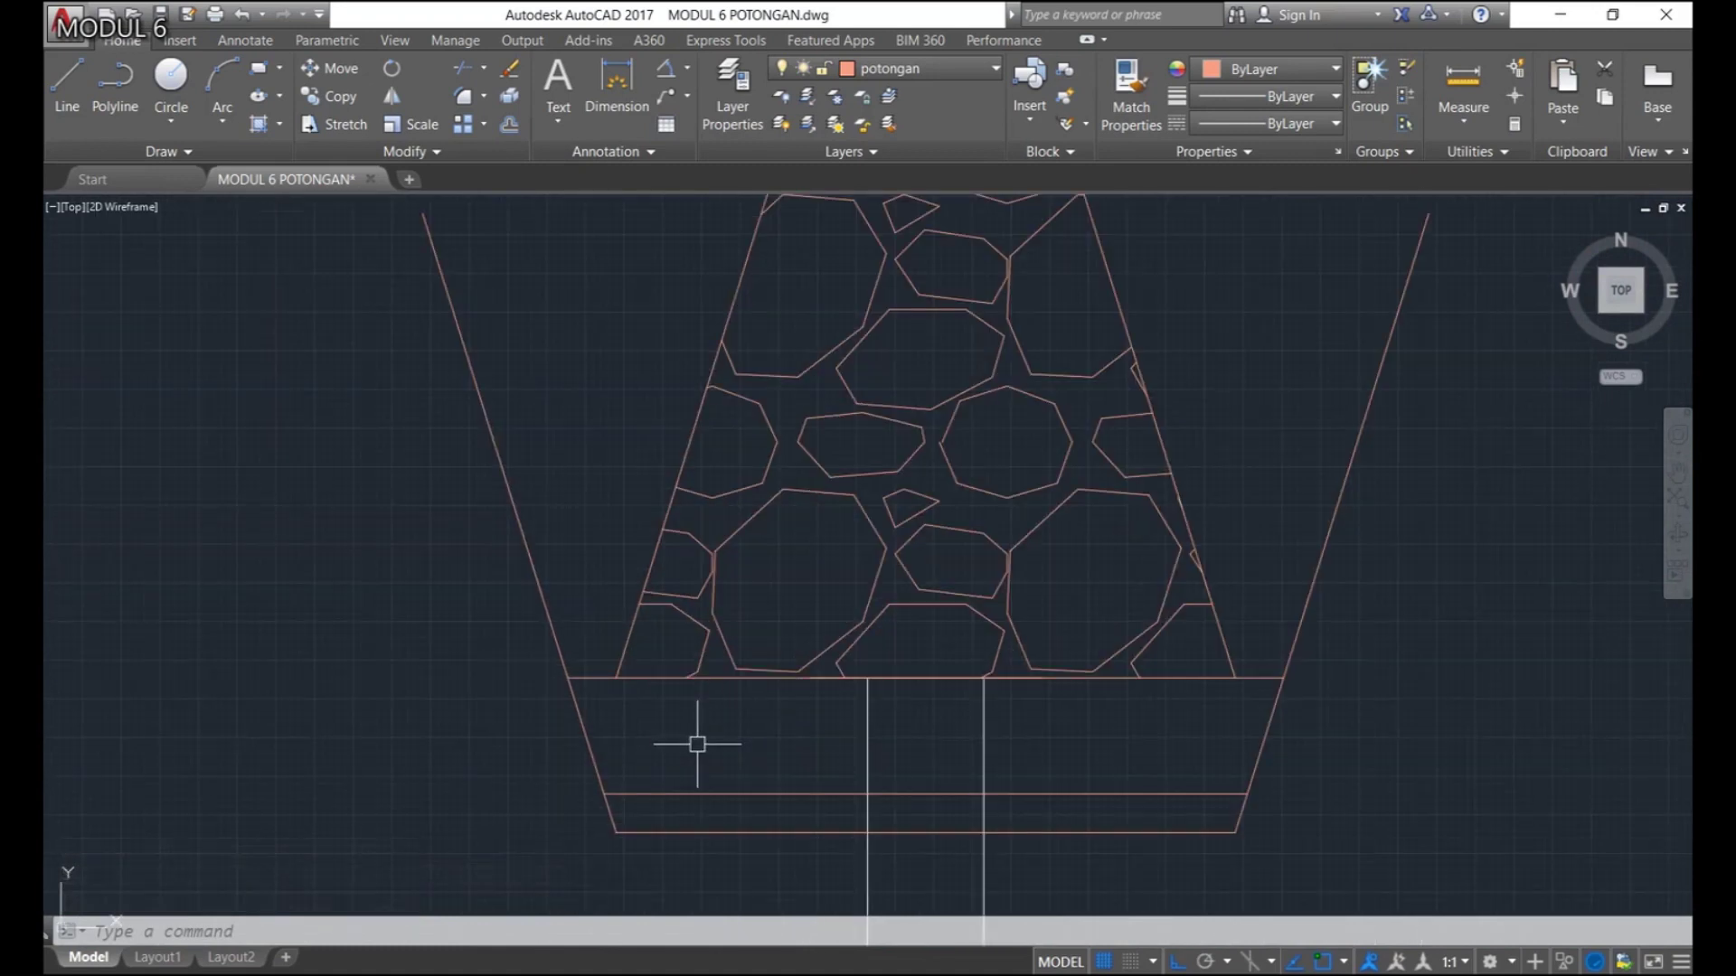
type("el")
key("Return")
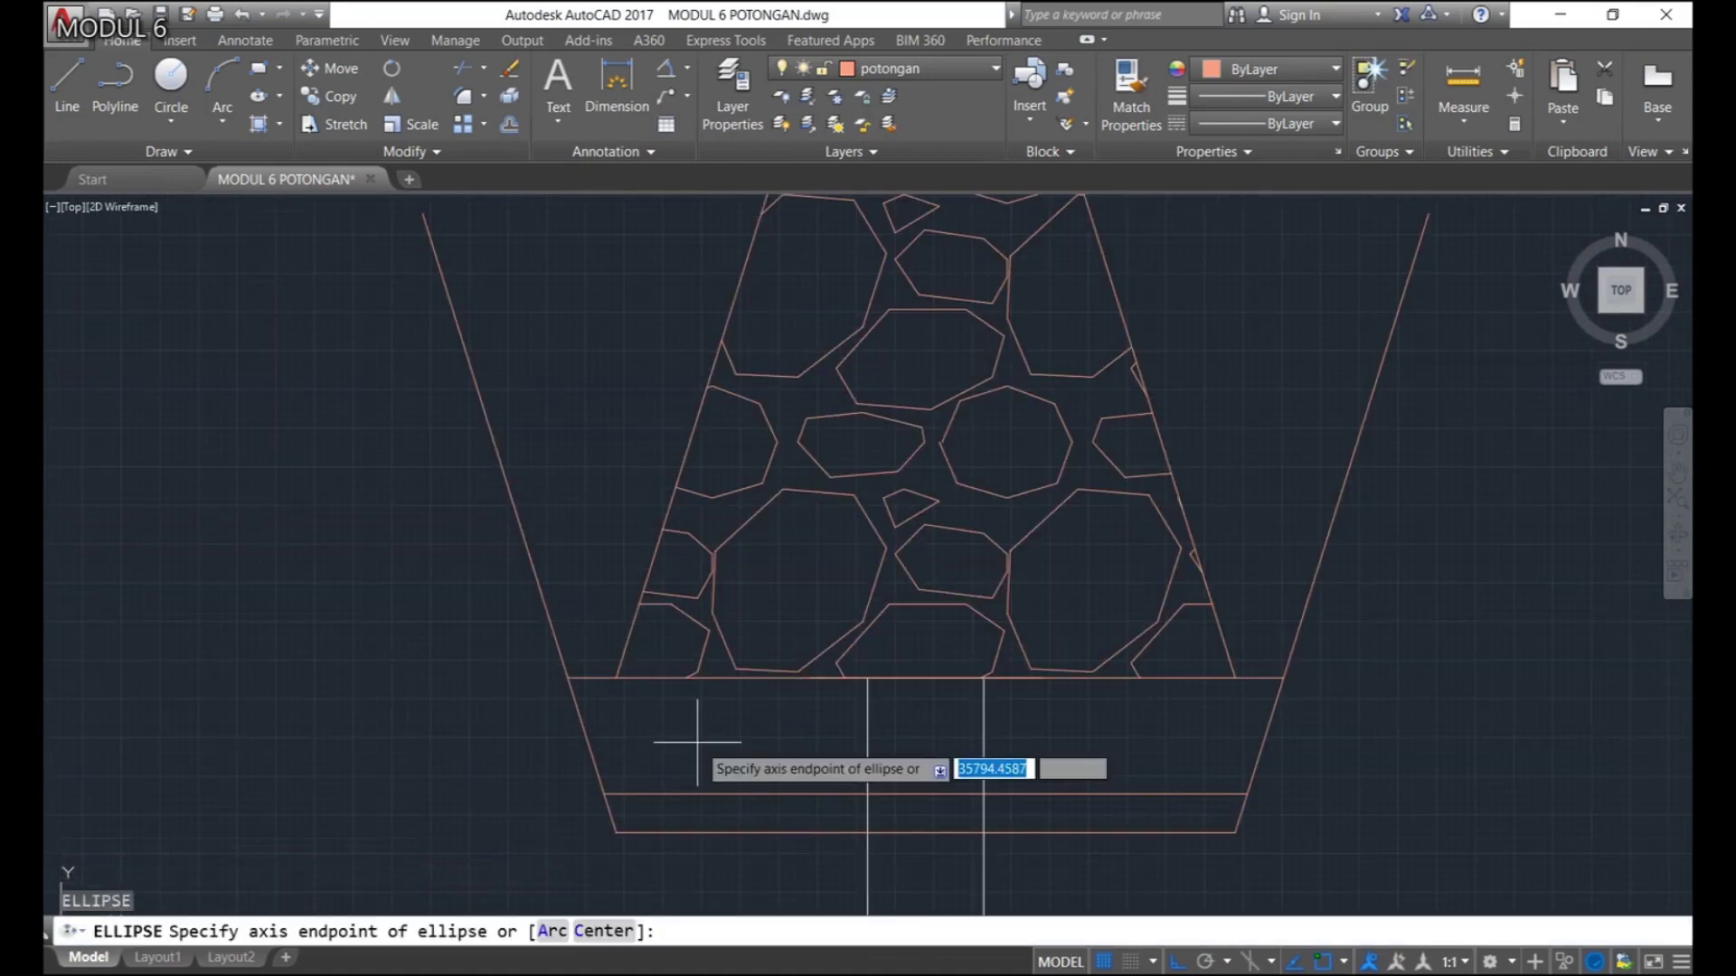
left_click(616, 677)
left_click(631, 793)
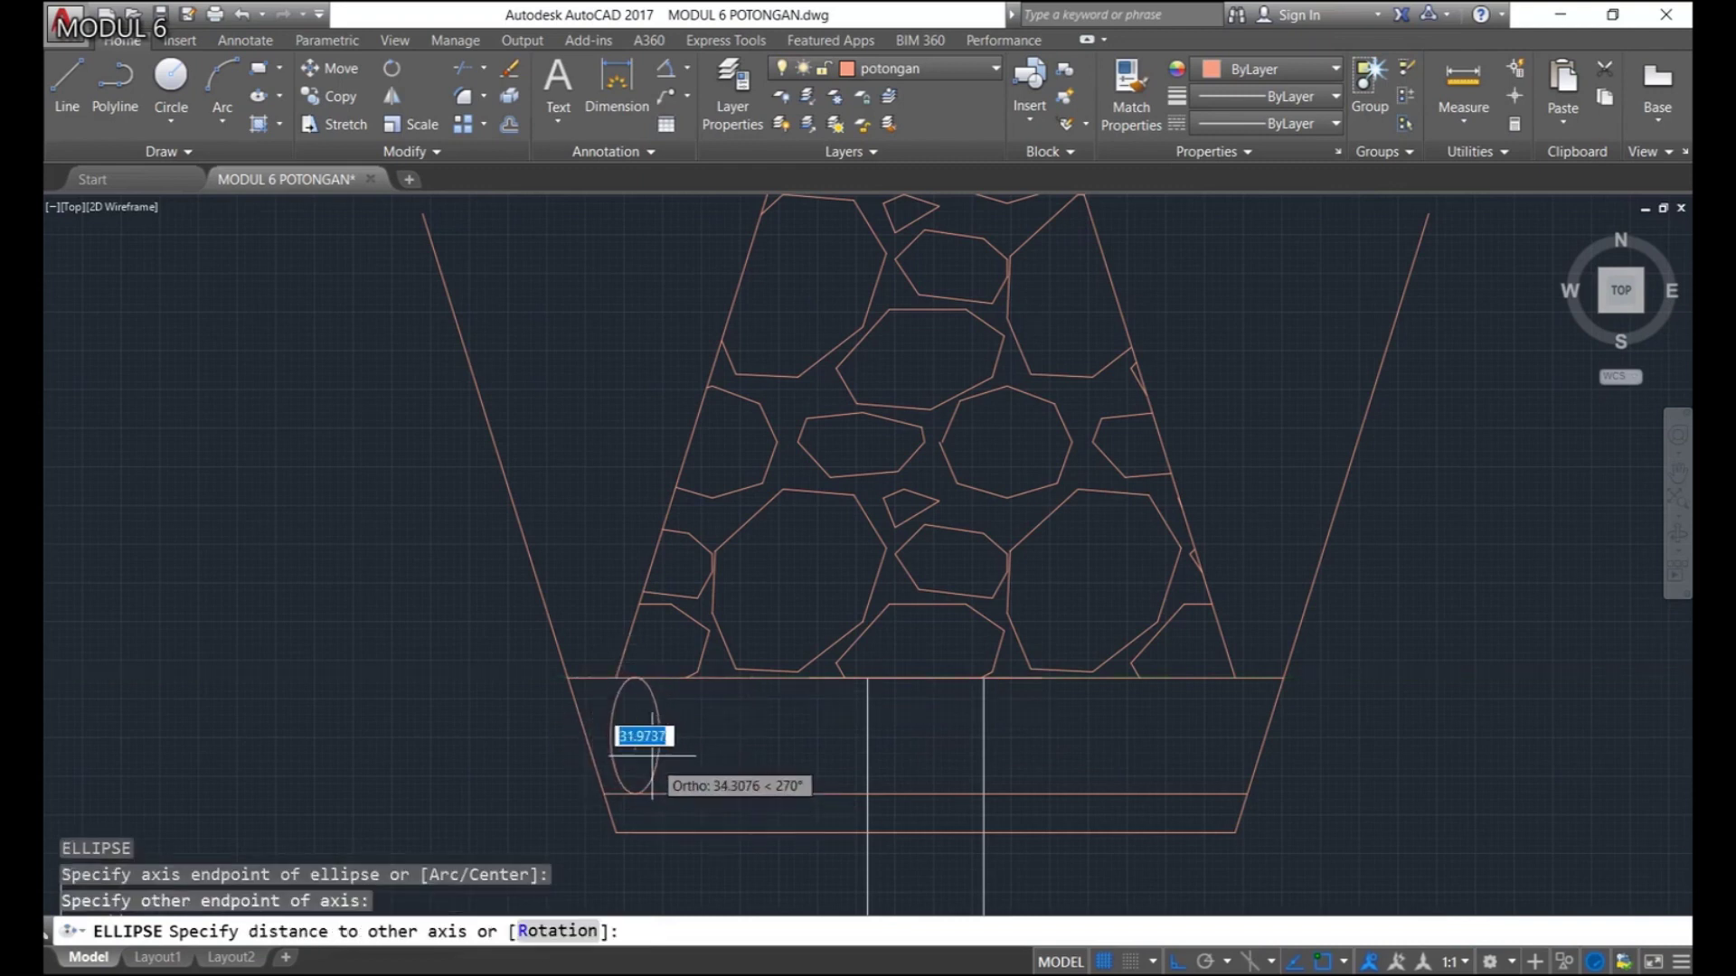
left_click(661, 753)
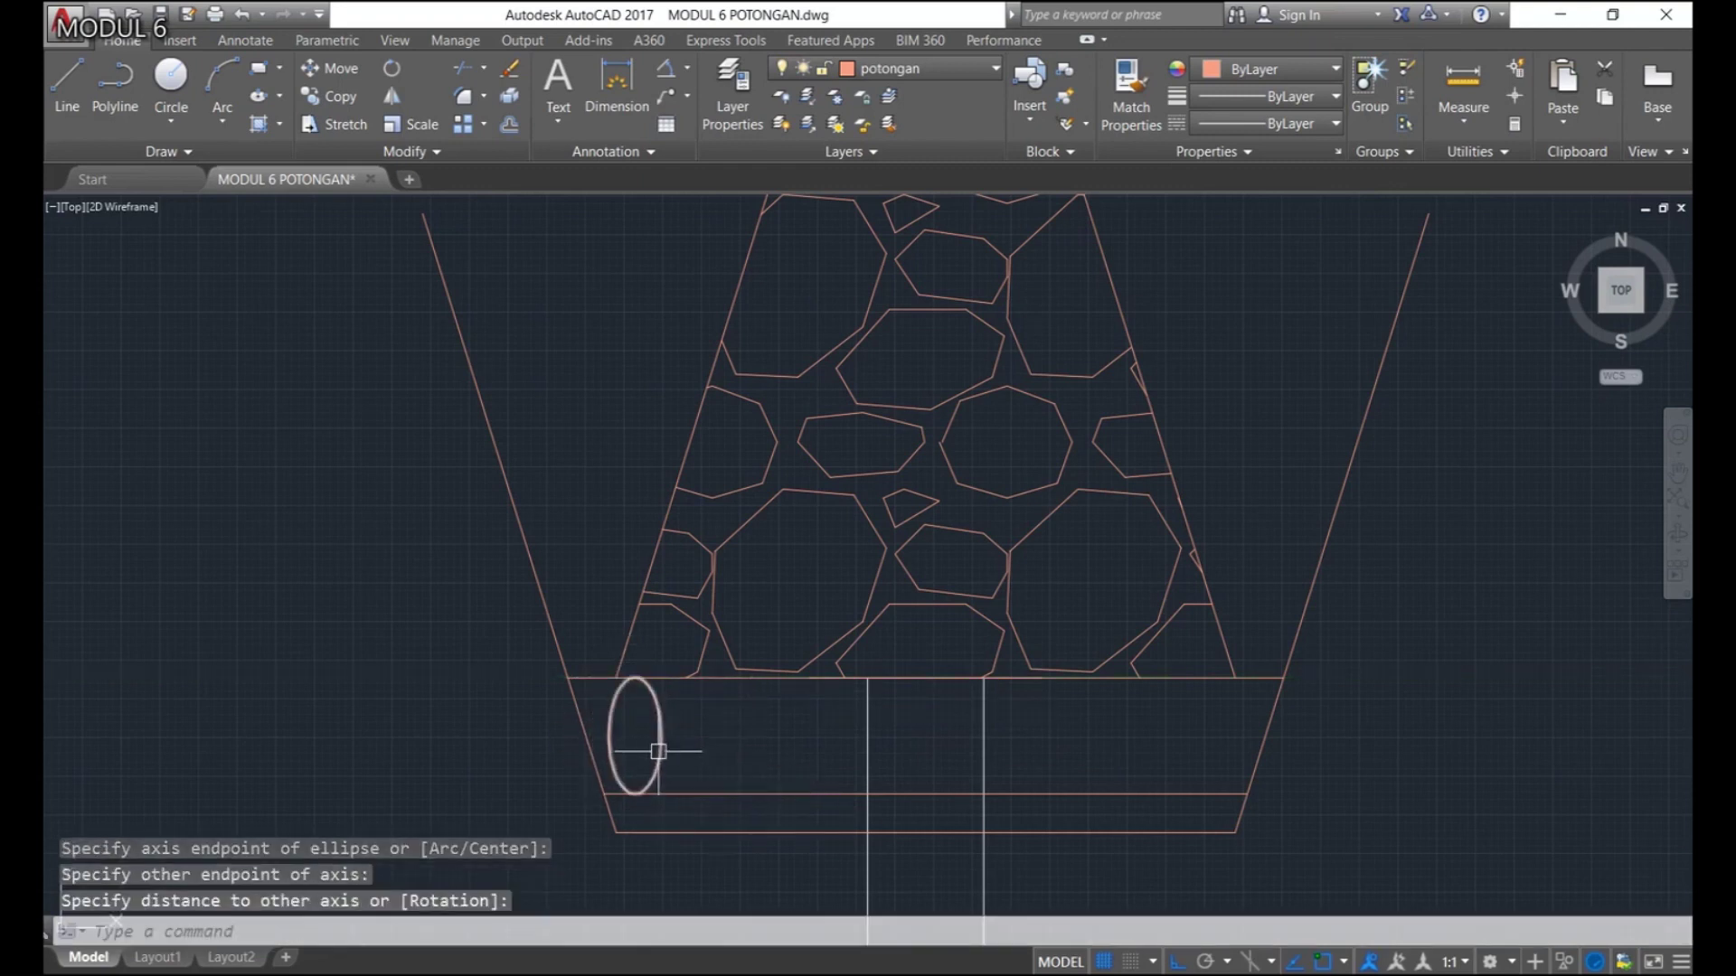
Shift the ellipse against the left slanted edge and copy it side by side along the whole base layer
left_click(659, 751)
left_click(635, 736)
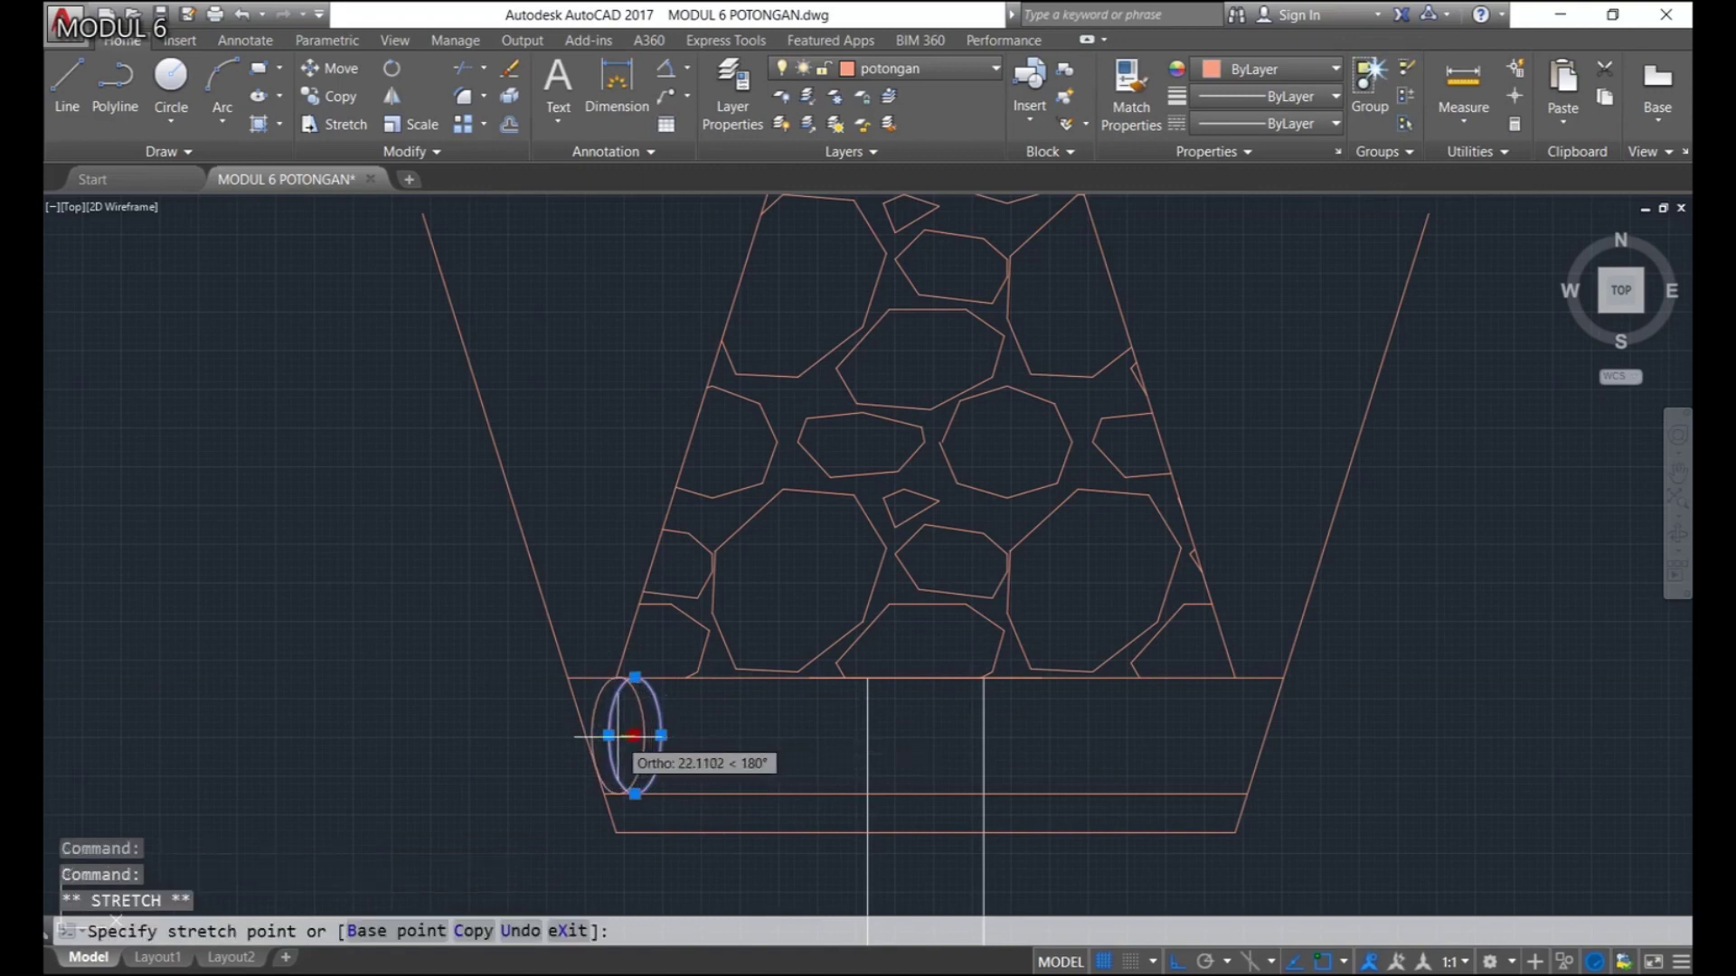
left_click(618, 735)
type("c")
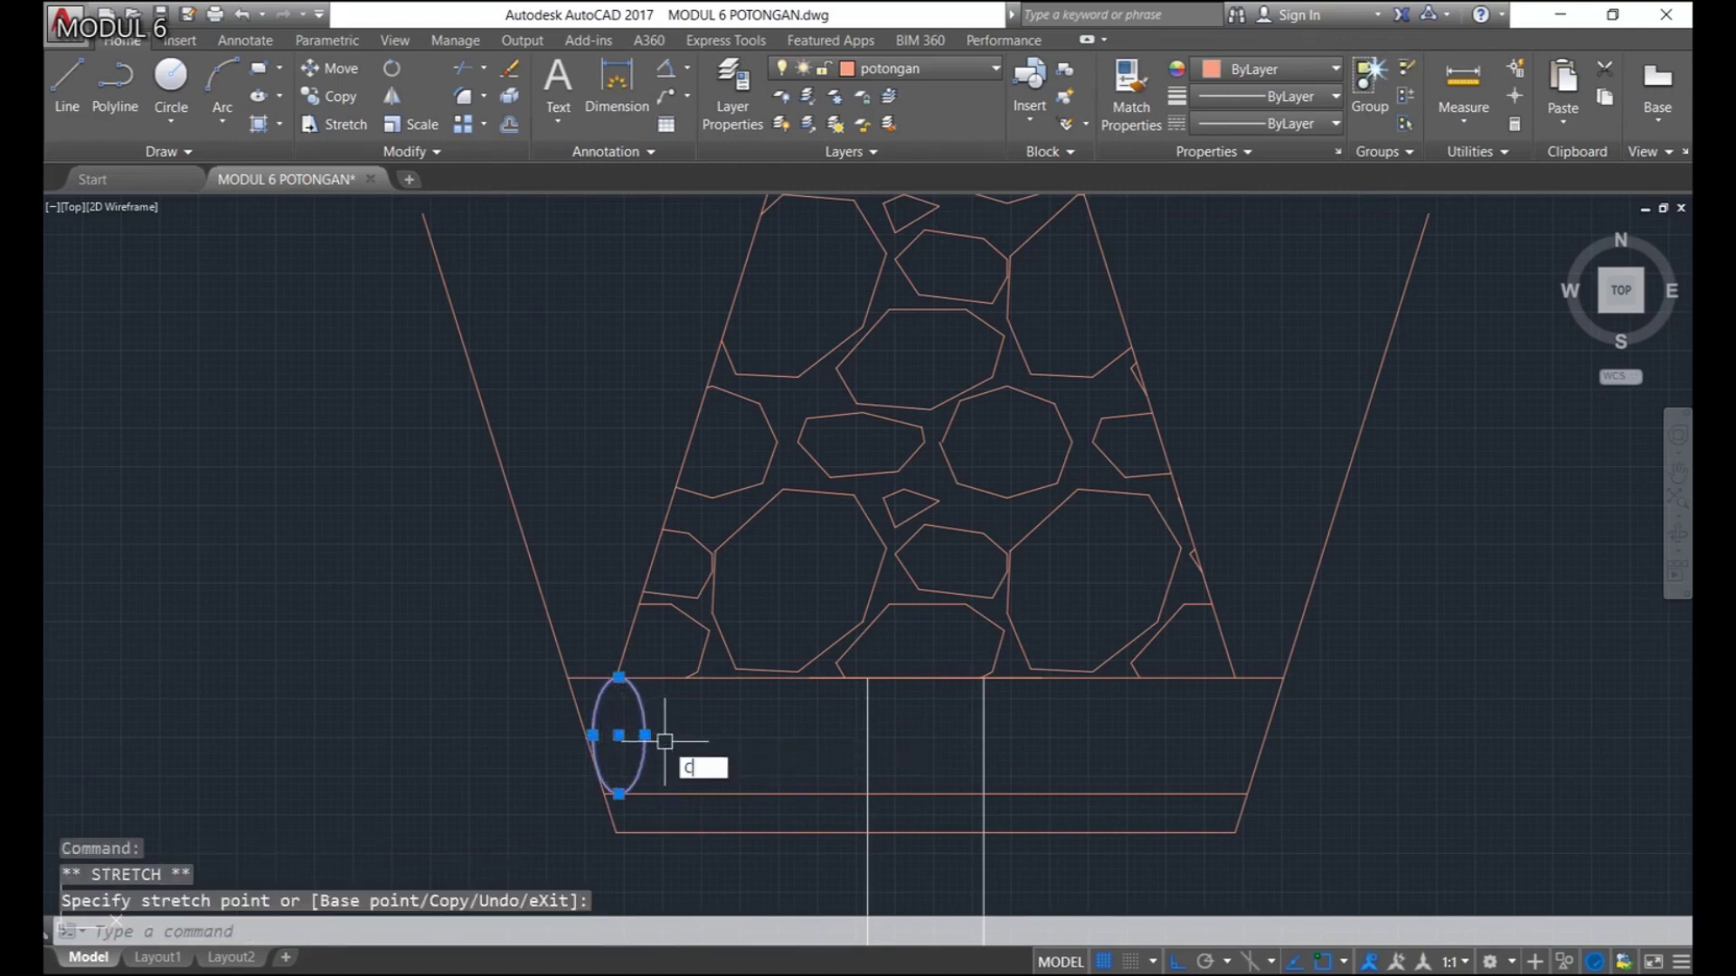
type("o")
key("Return")
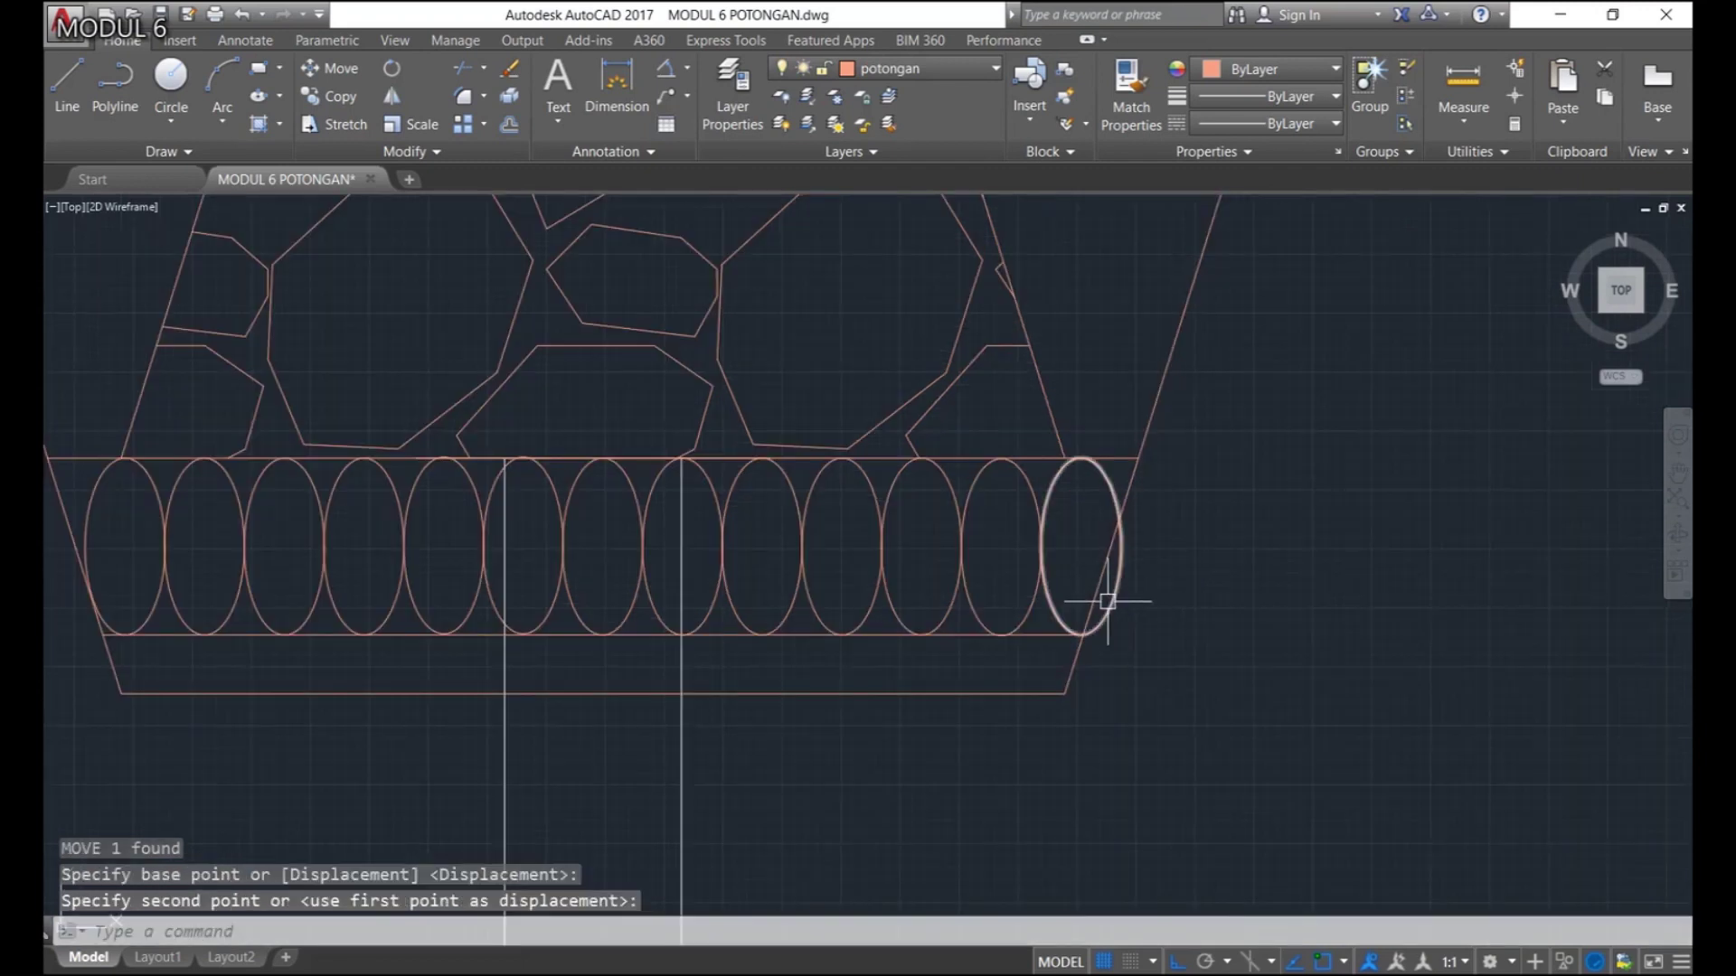
Trim off the part of the last ellipse that extends beyond the right slanted edge
scroll(1163, 643, "up", 1)
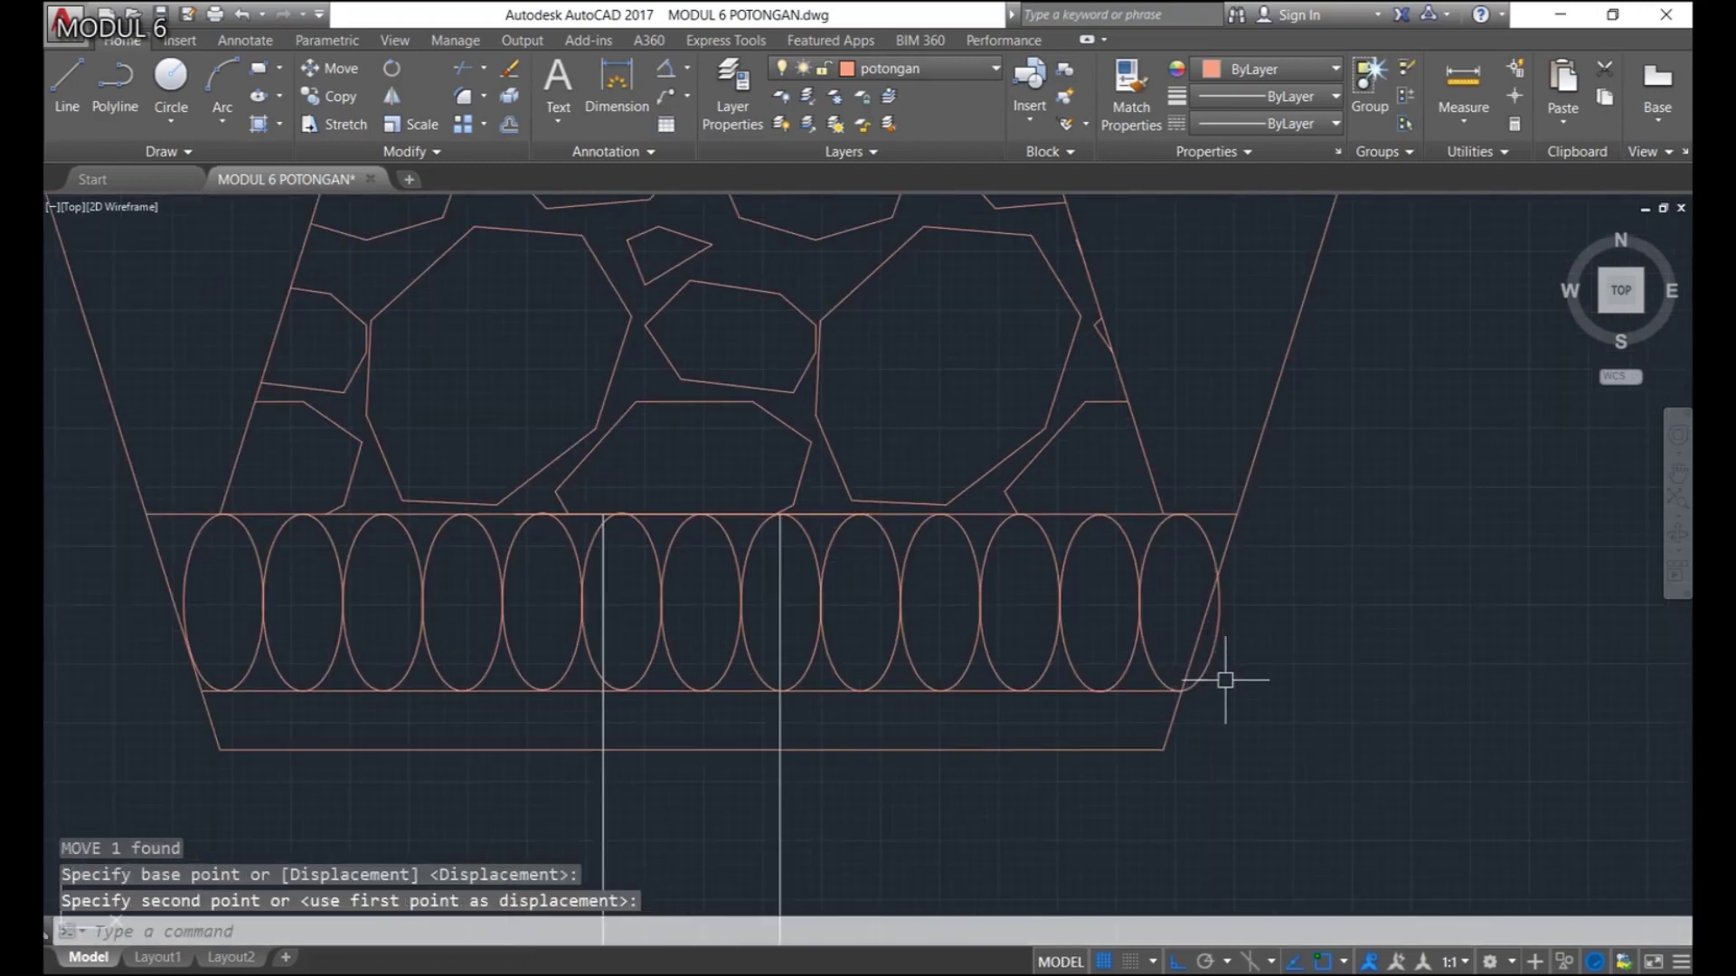
type("tr")
key("Return")
key("Return")
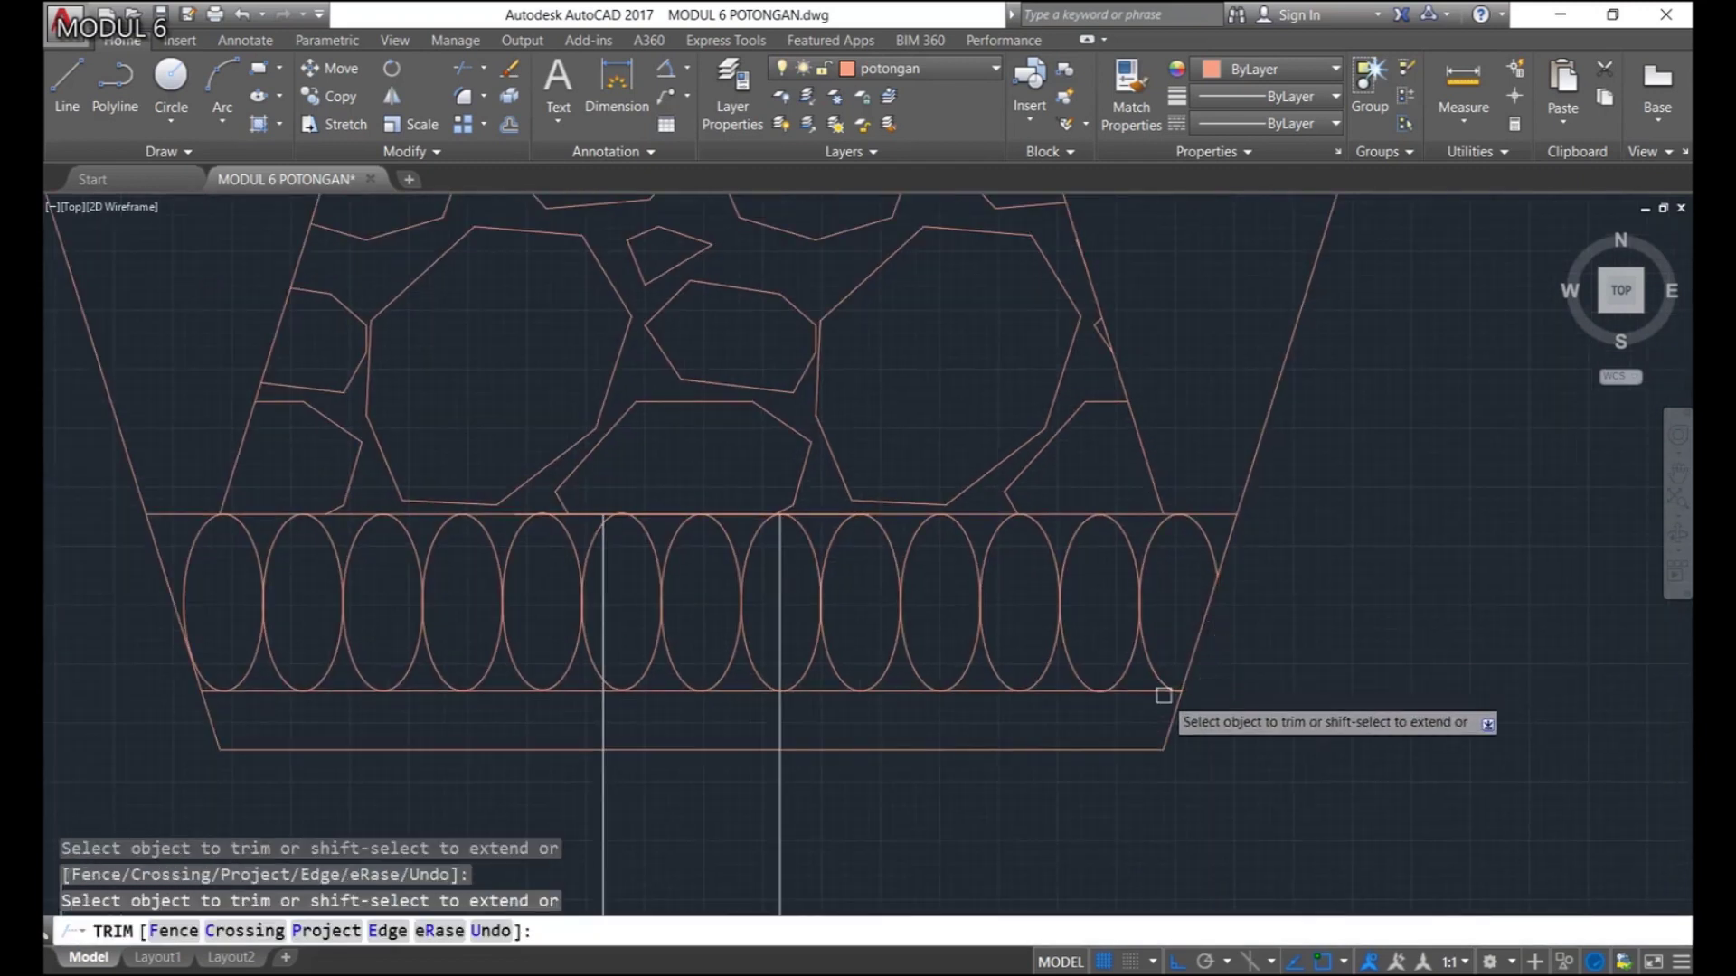
Trim the two vertical construction lines out of the thin bottom layer
middle_click_drag(854, 729, 961, 745)
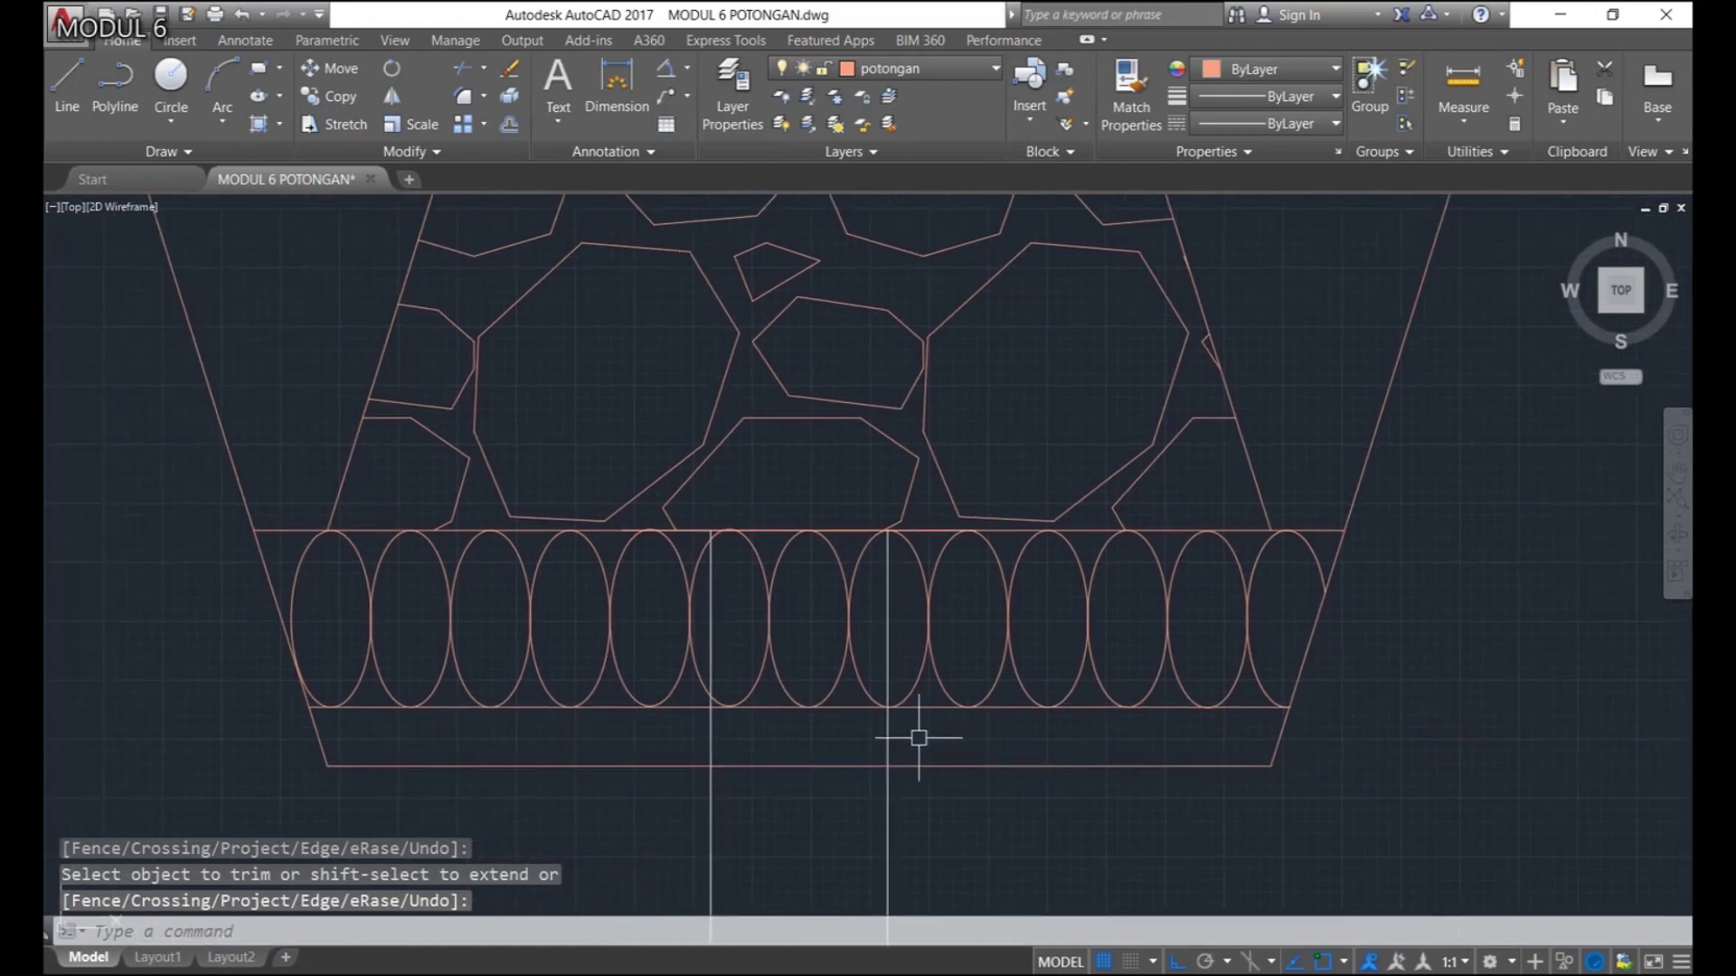
left_click(914, 729)
left_click(698, 744)
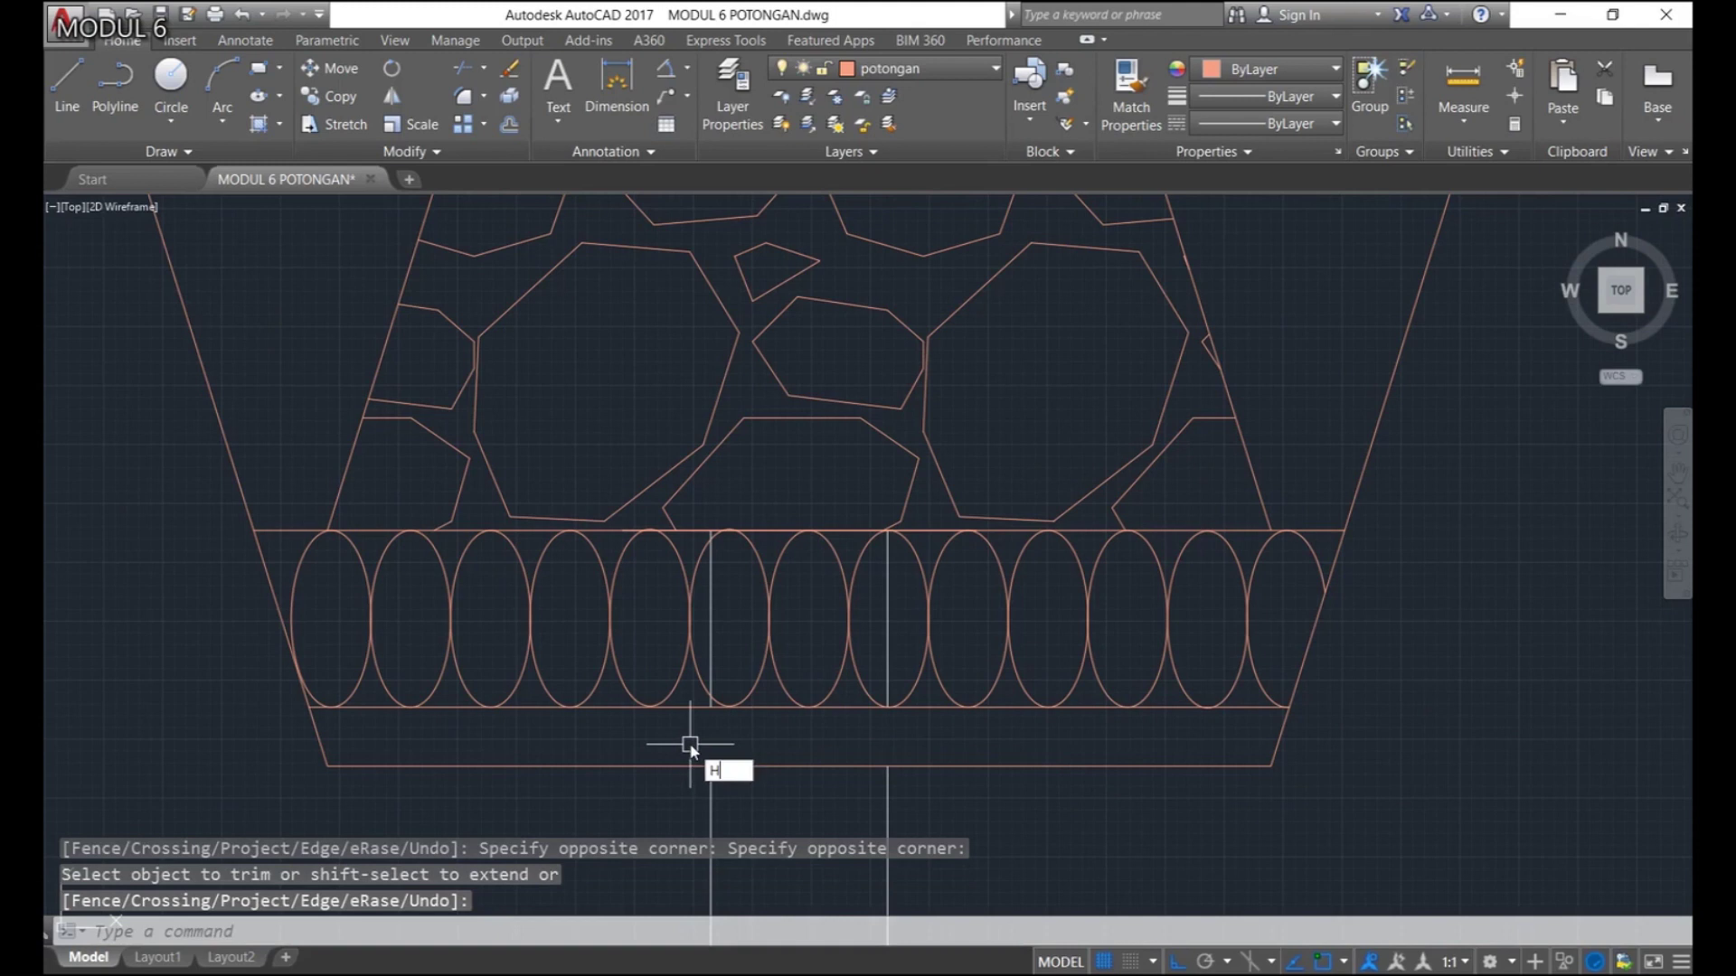
Fill the thin bottom layer with an AR-SAND hatch at scale 0.5
key("BackSpace")
type("h")
key("Return")
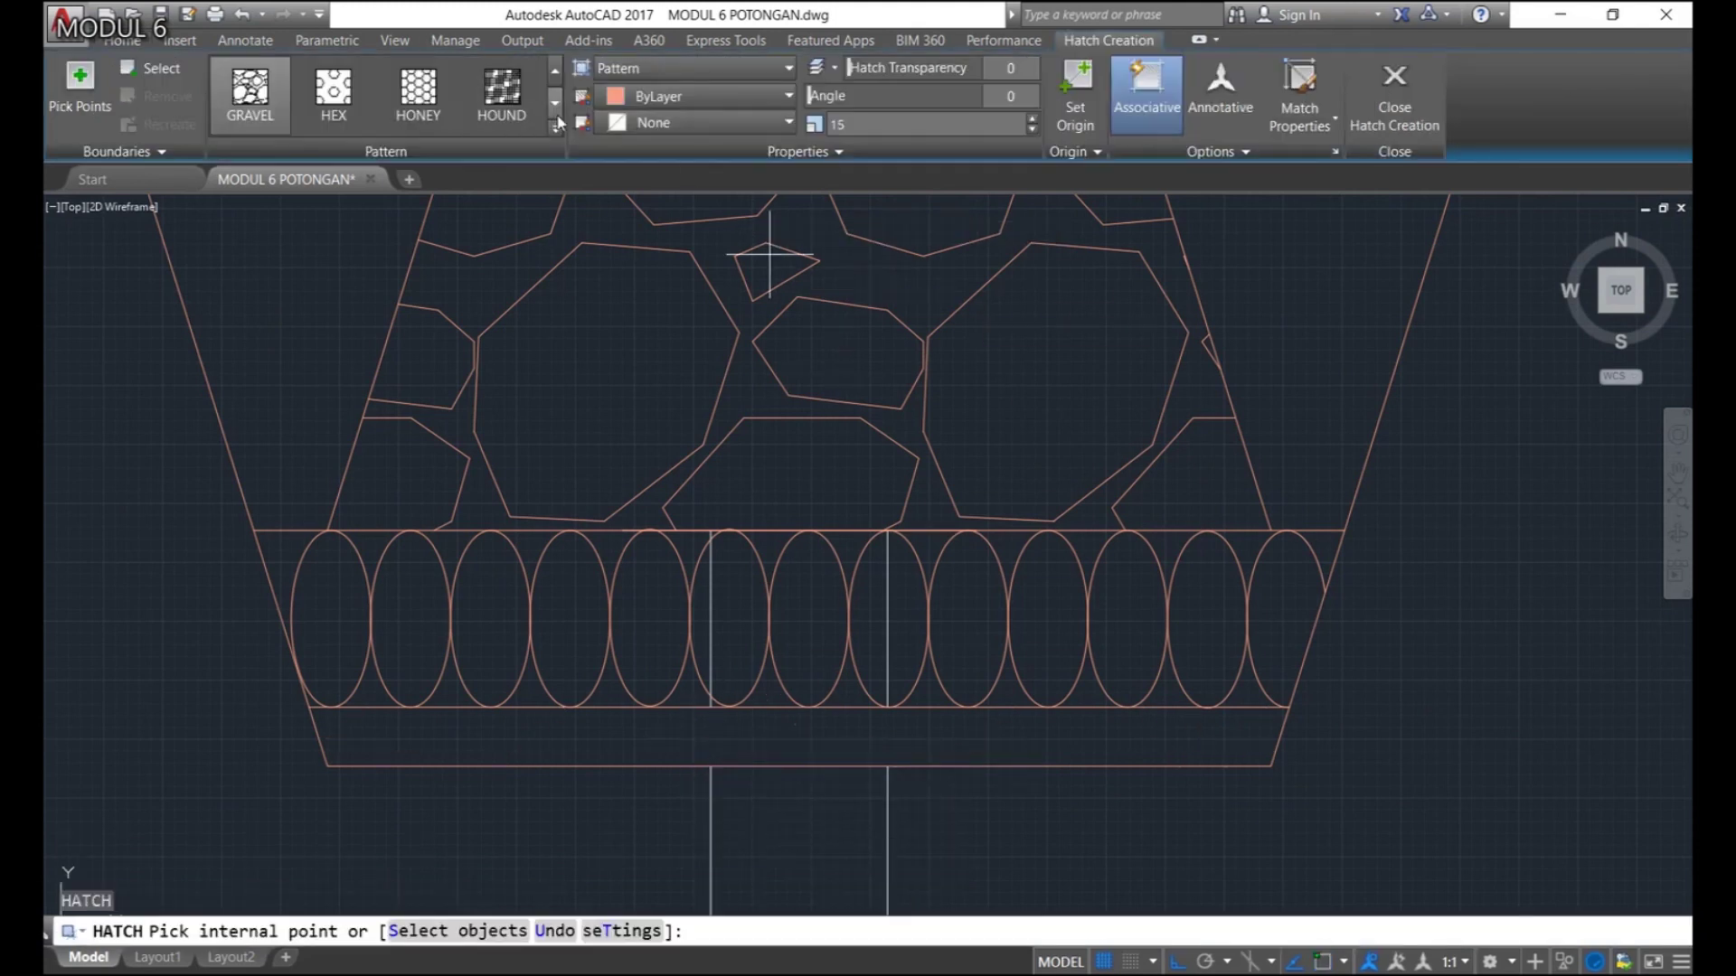
left_click(555, 129)
scroll(486, 165, "up", 4)
scroll(487, 164, "up", 3)
left_click(258, 90)
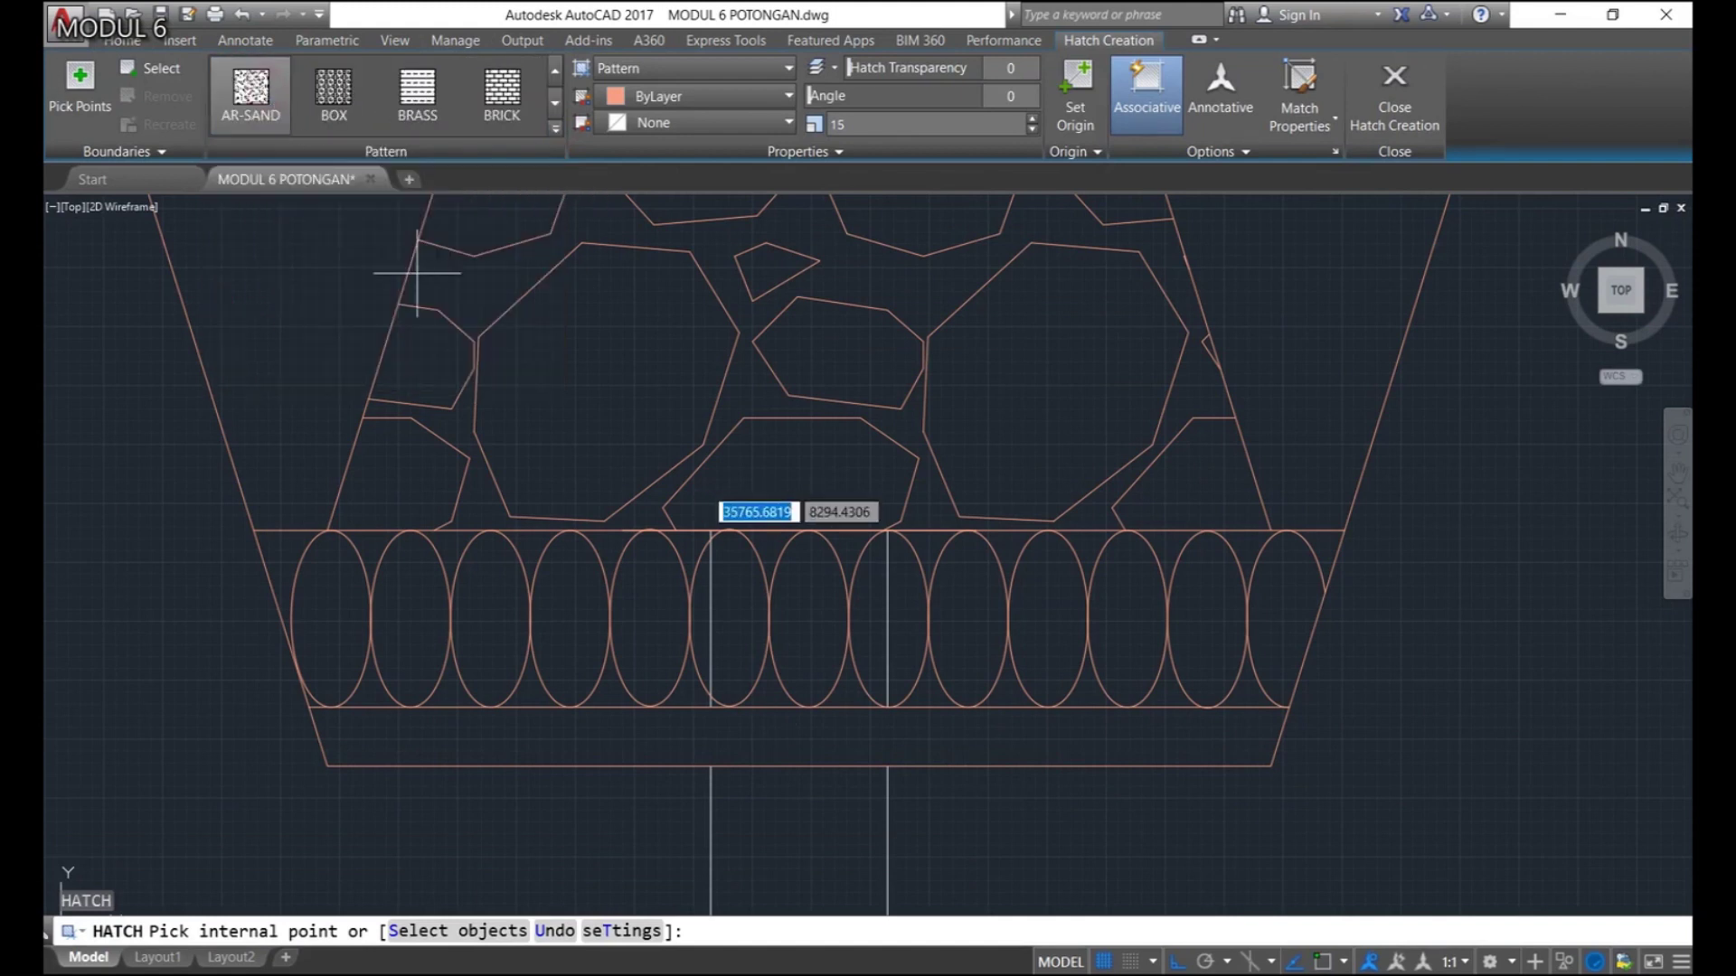
left_click(720, 736)
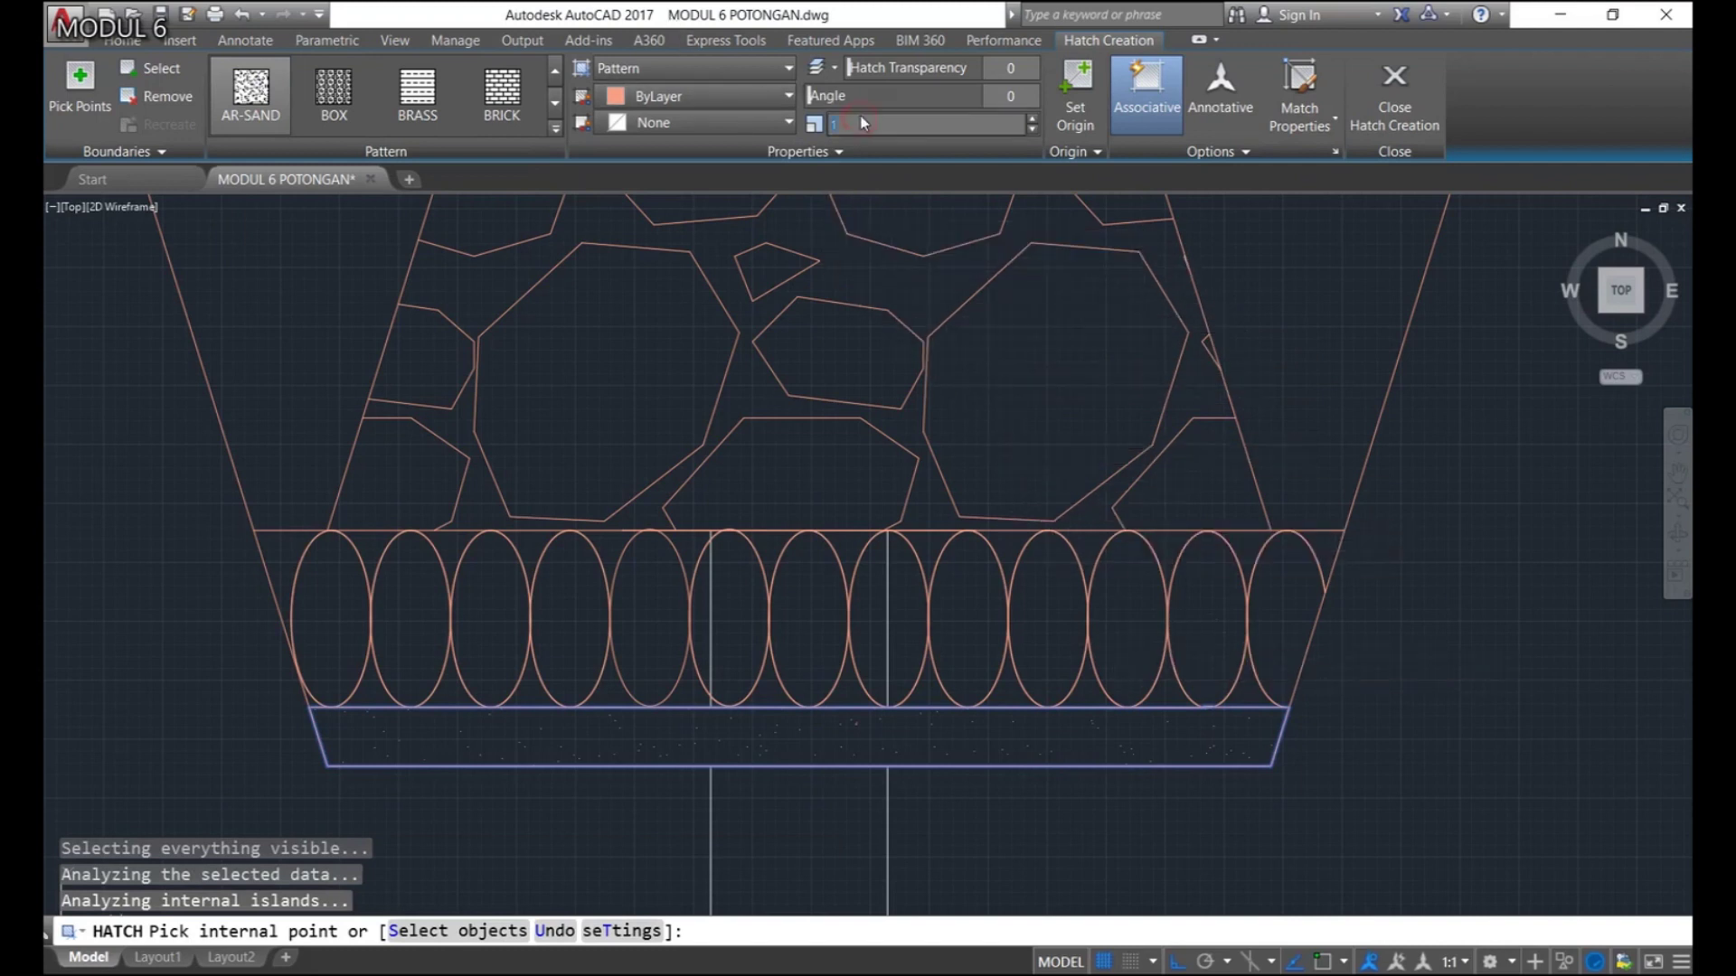
type(".5")
key("Return")
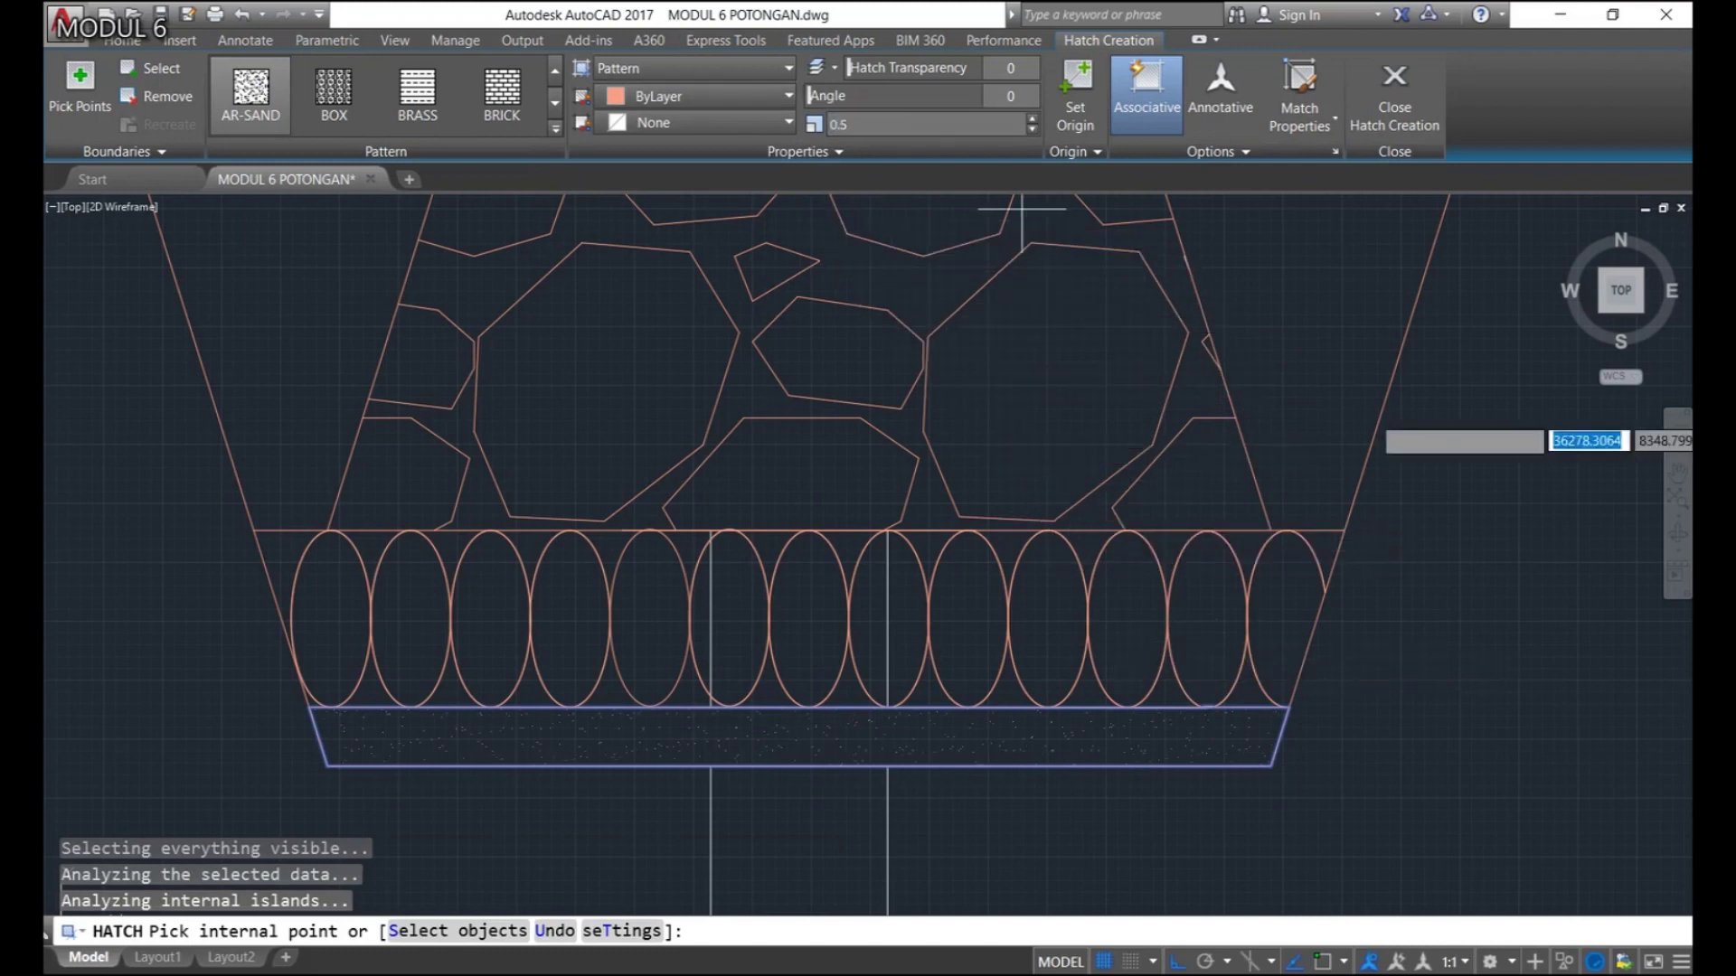
key("Escape")
Copy the complete foundation with its ground beam from the beam's upper-left corner to the right-hand pair of construction lines
scroll(1487, 652, "down", 5)
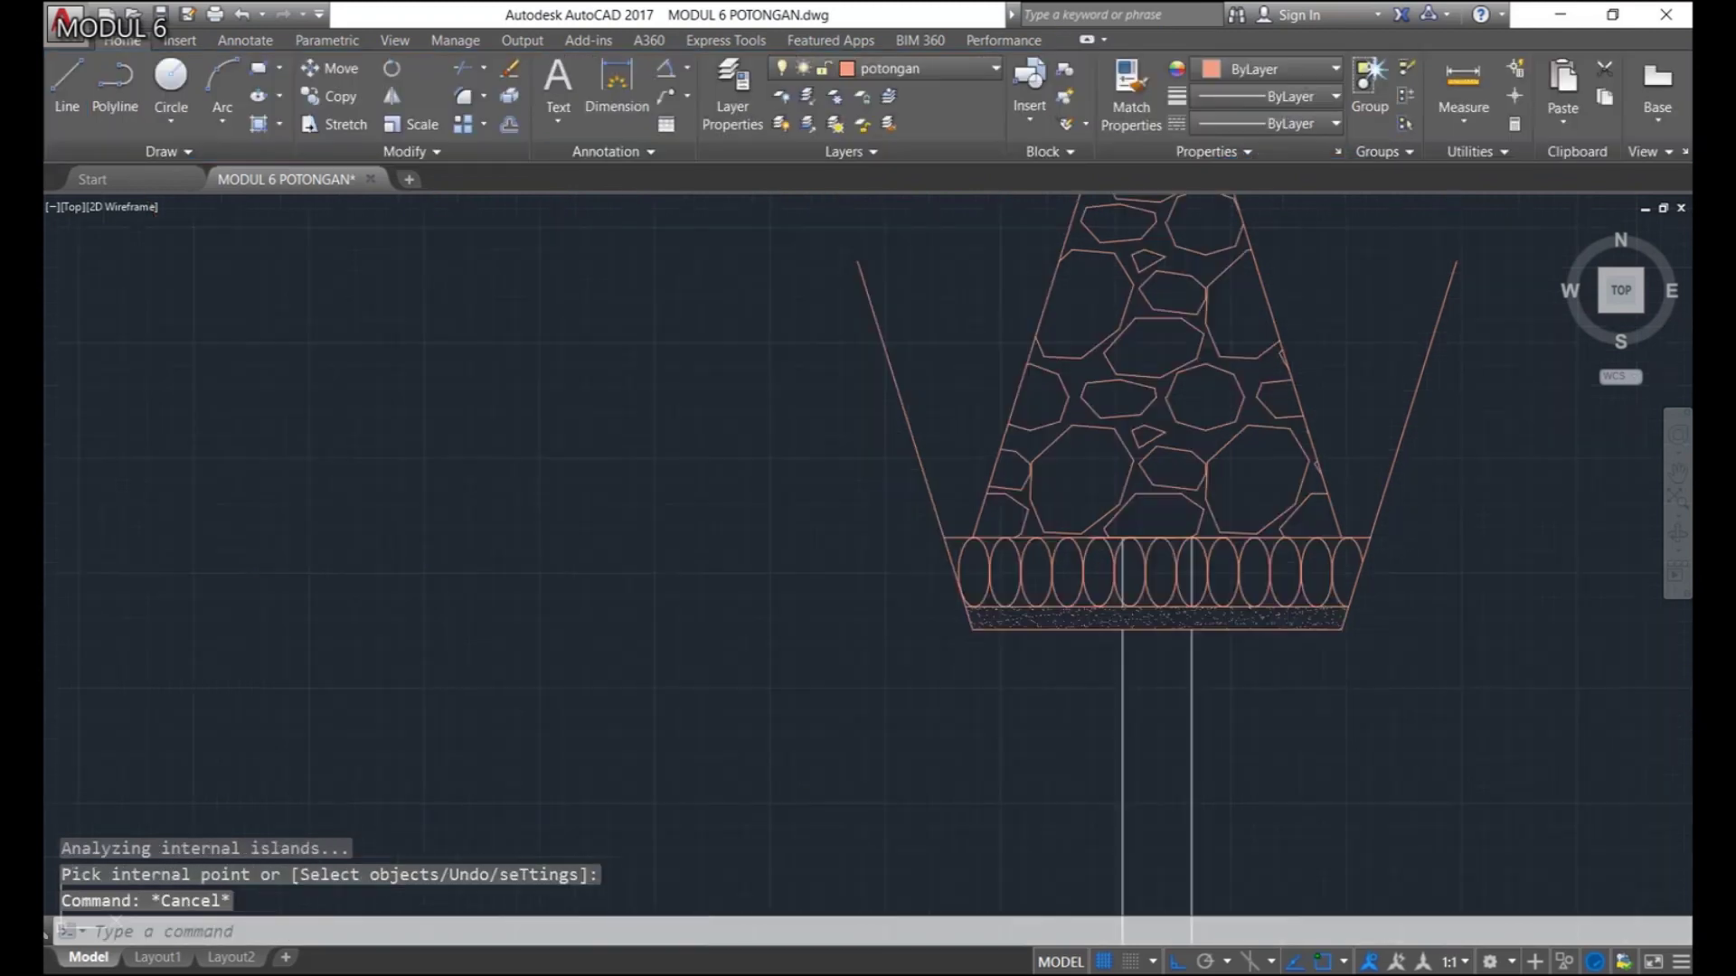
mouse_move(1364, 446)
middle_mouse_down()
mouse_move(1195, 581)
mouse_move(848, 559)
middle_mouse_up()
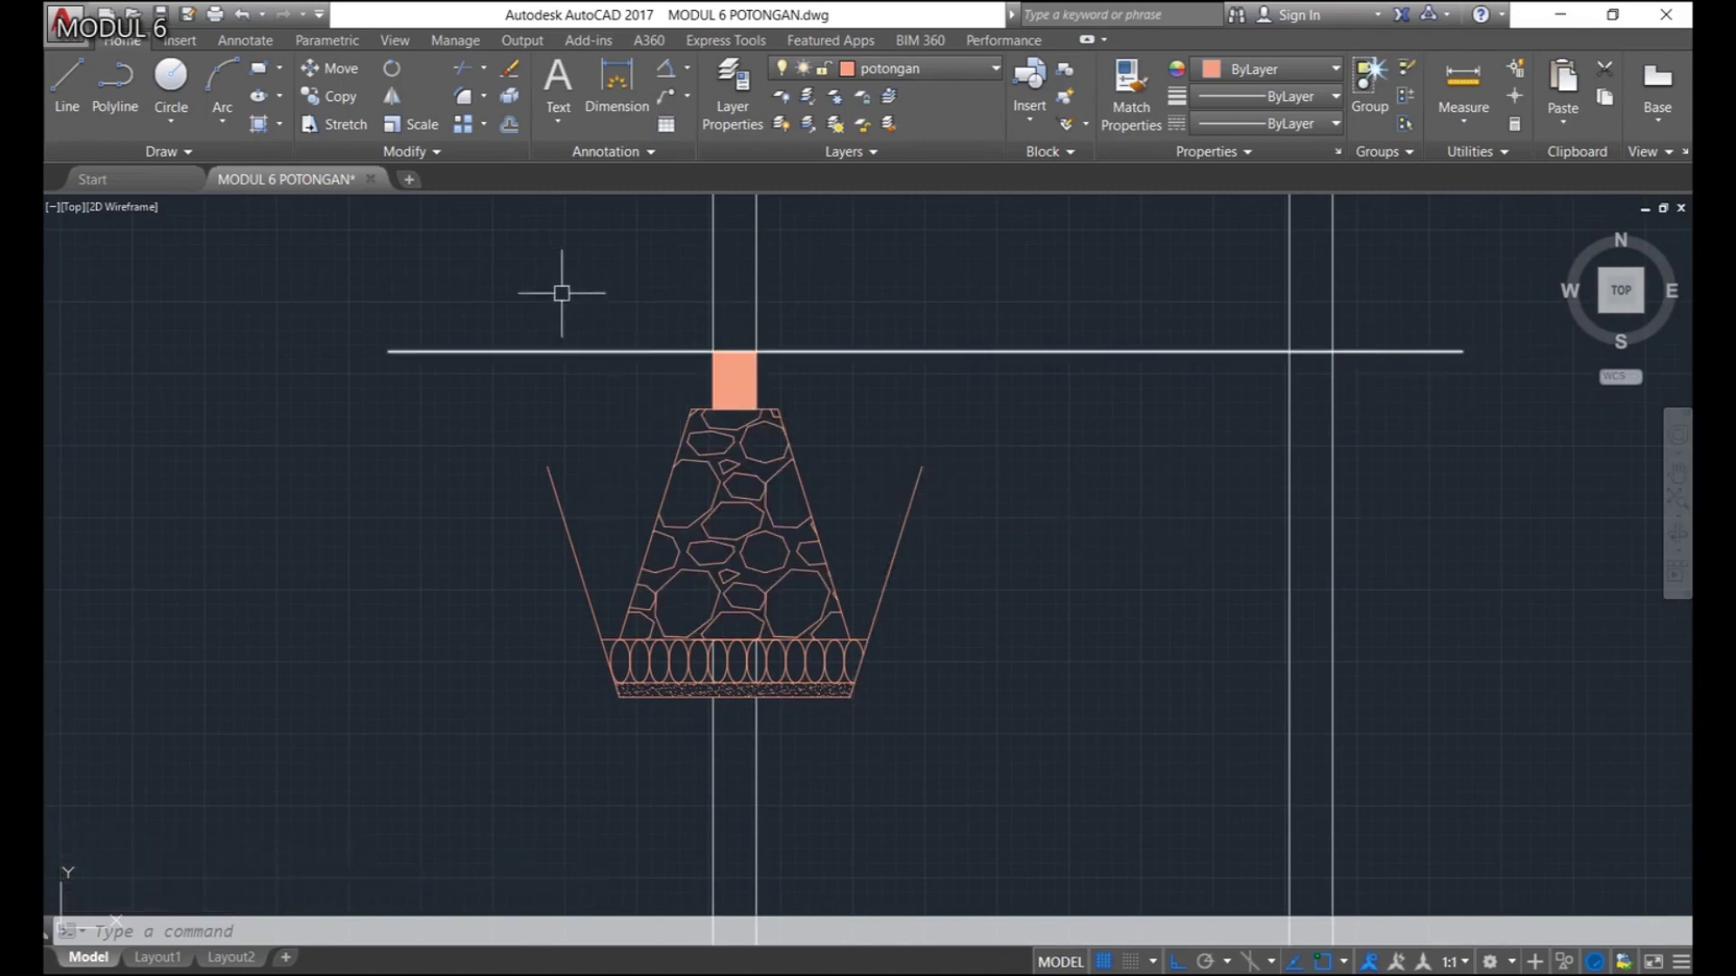
left_click(496, 302)
left_click(979, 746)
type("co")
key("Return")
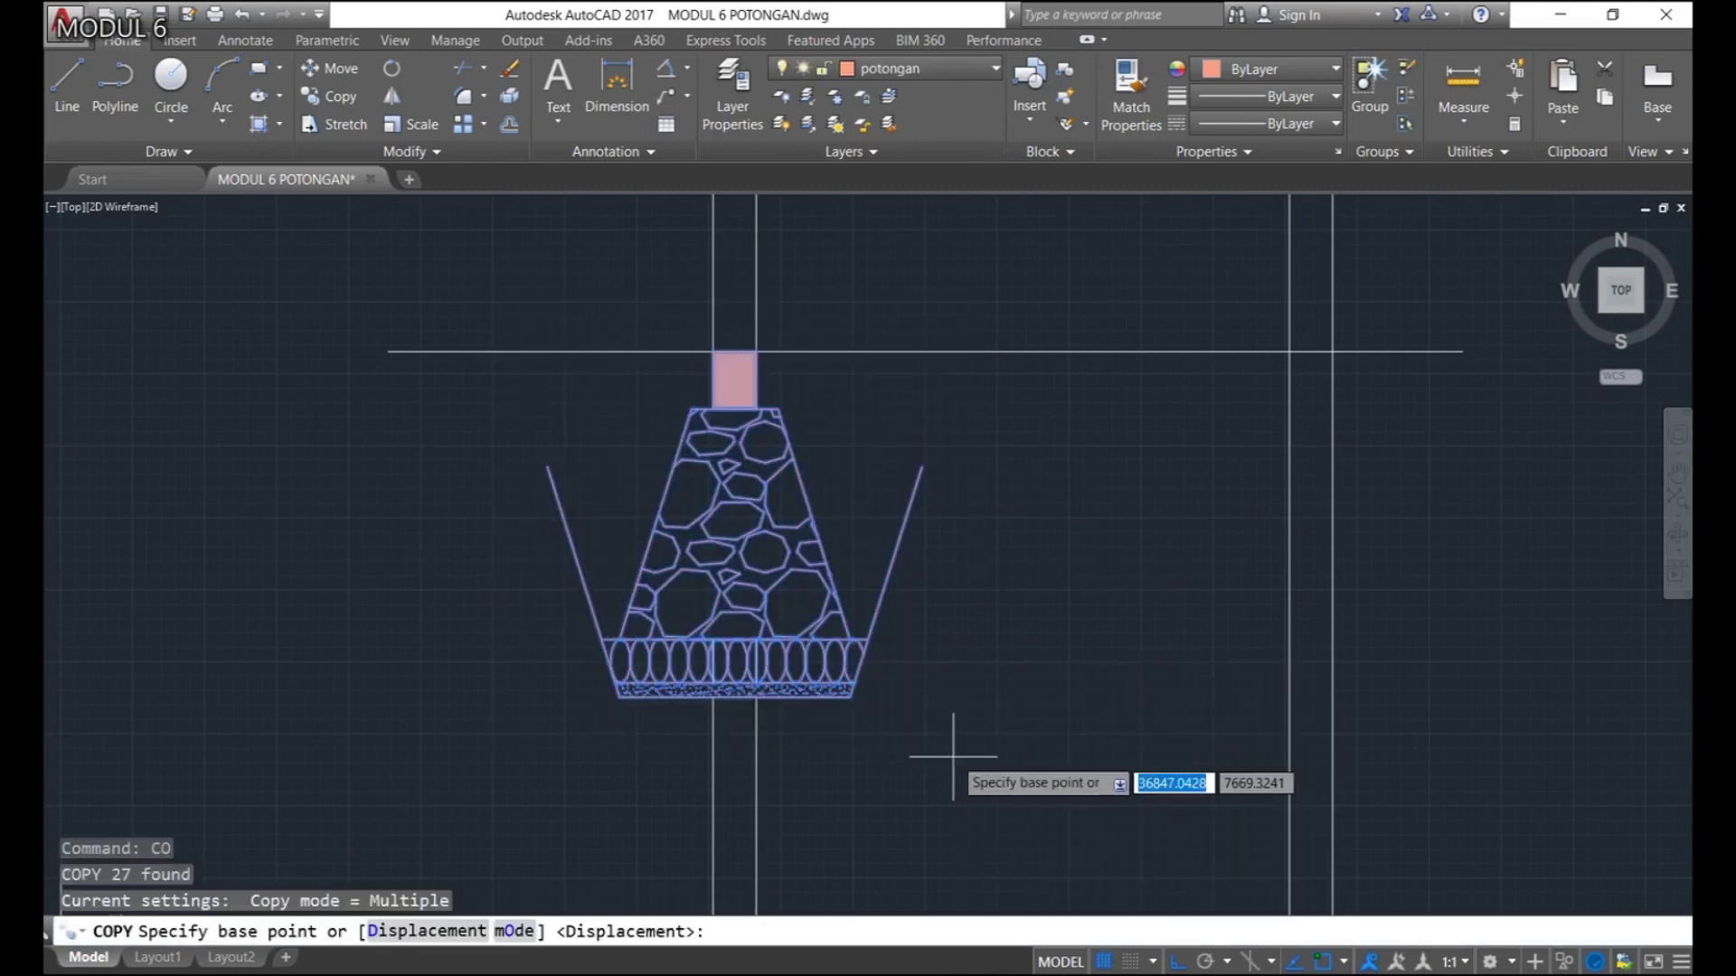
left_click(713, 352)
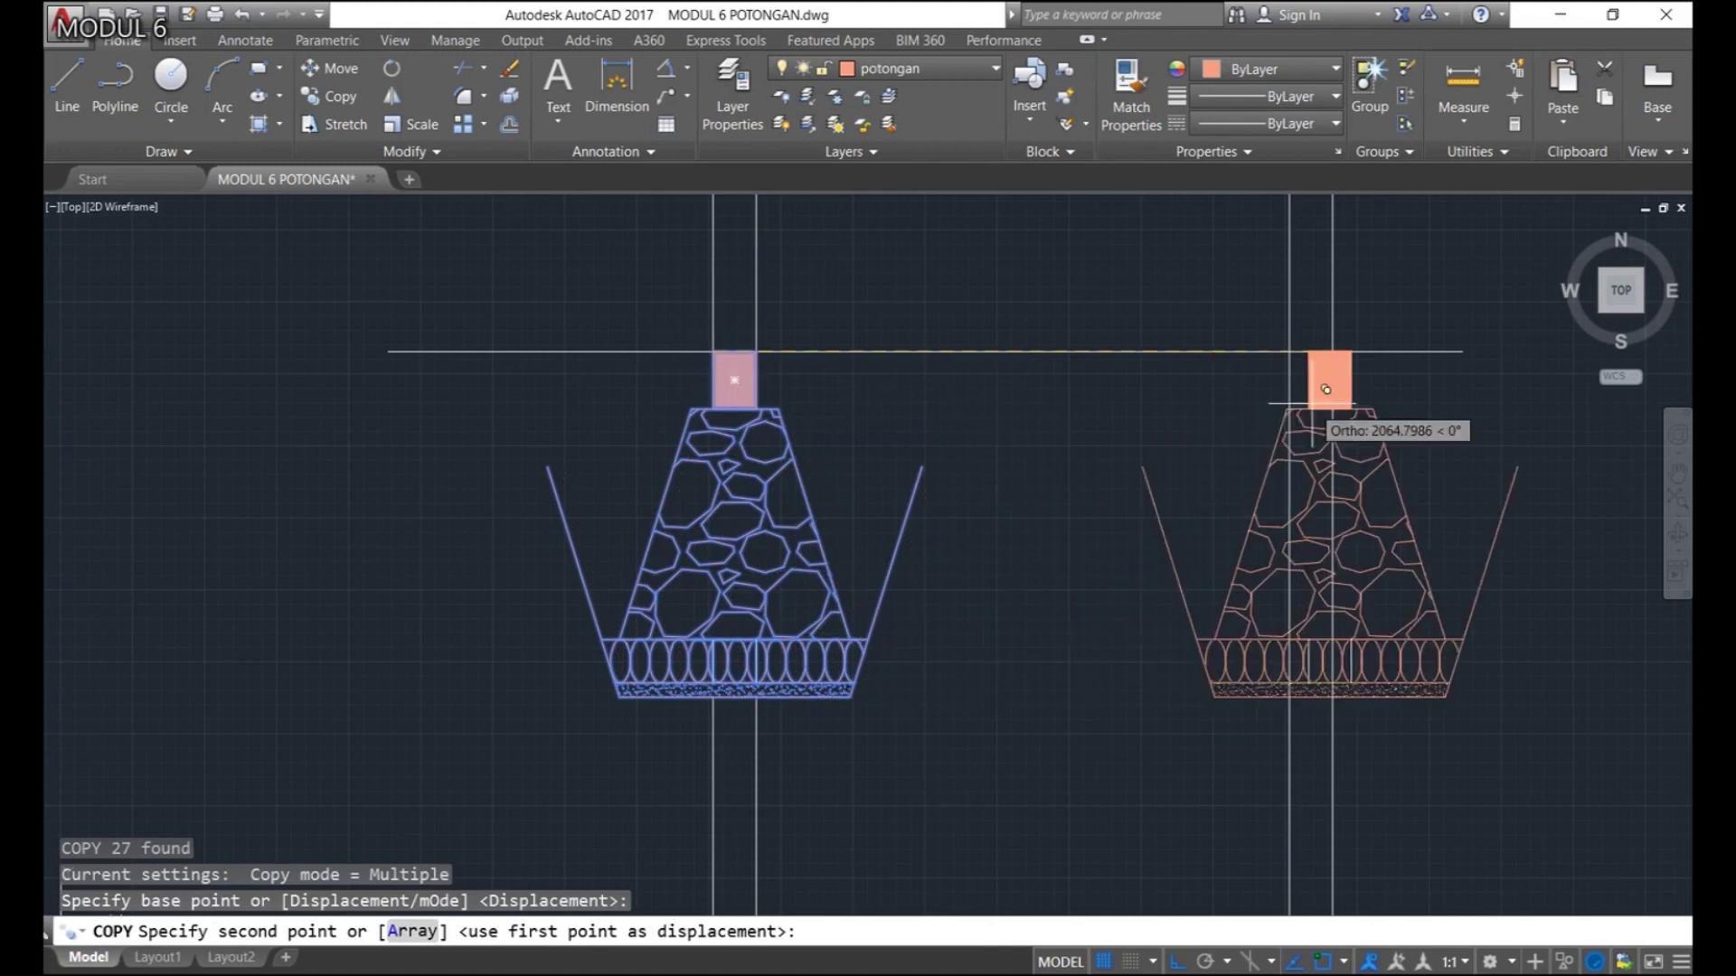
left_click(1290, 352)
key("Return")
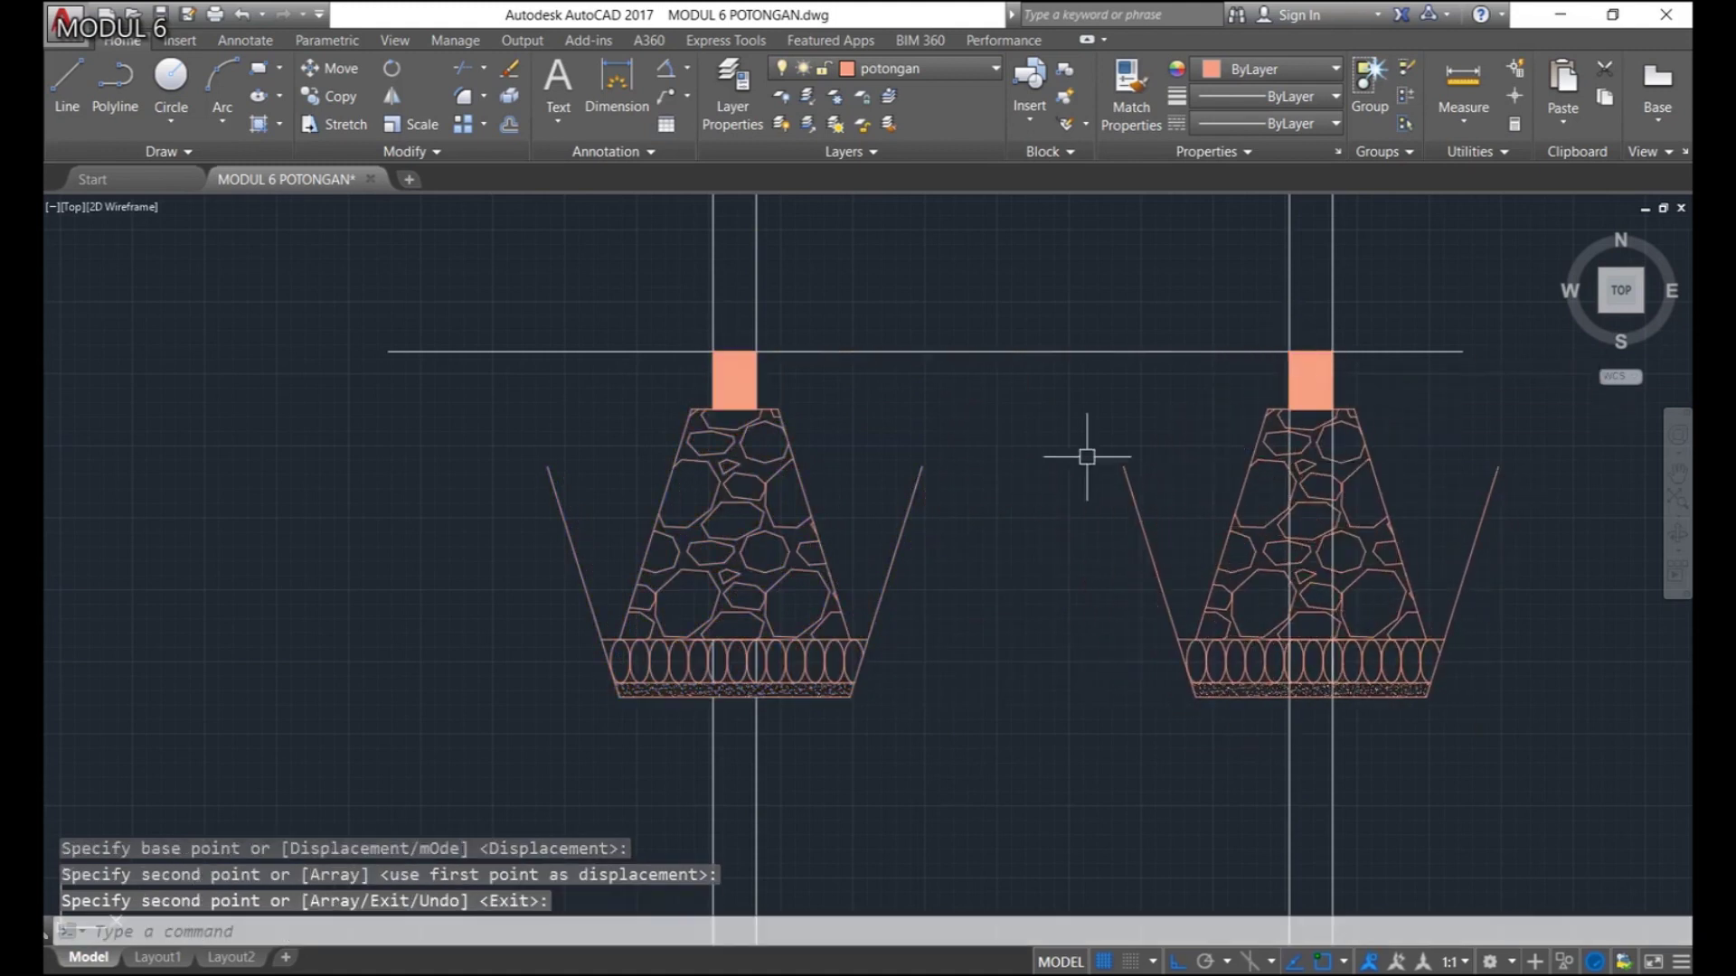
Draw a horizontal line joining the upper ends of the facing excavation slopes between the two foundations
type("L")
key("Return")
left_click(921, 467)
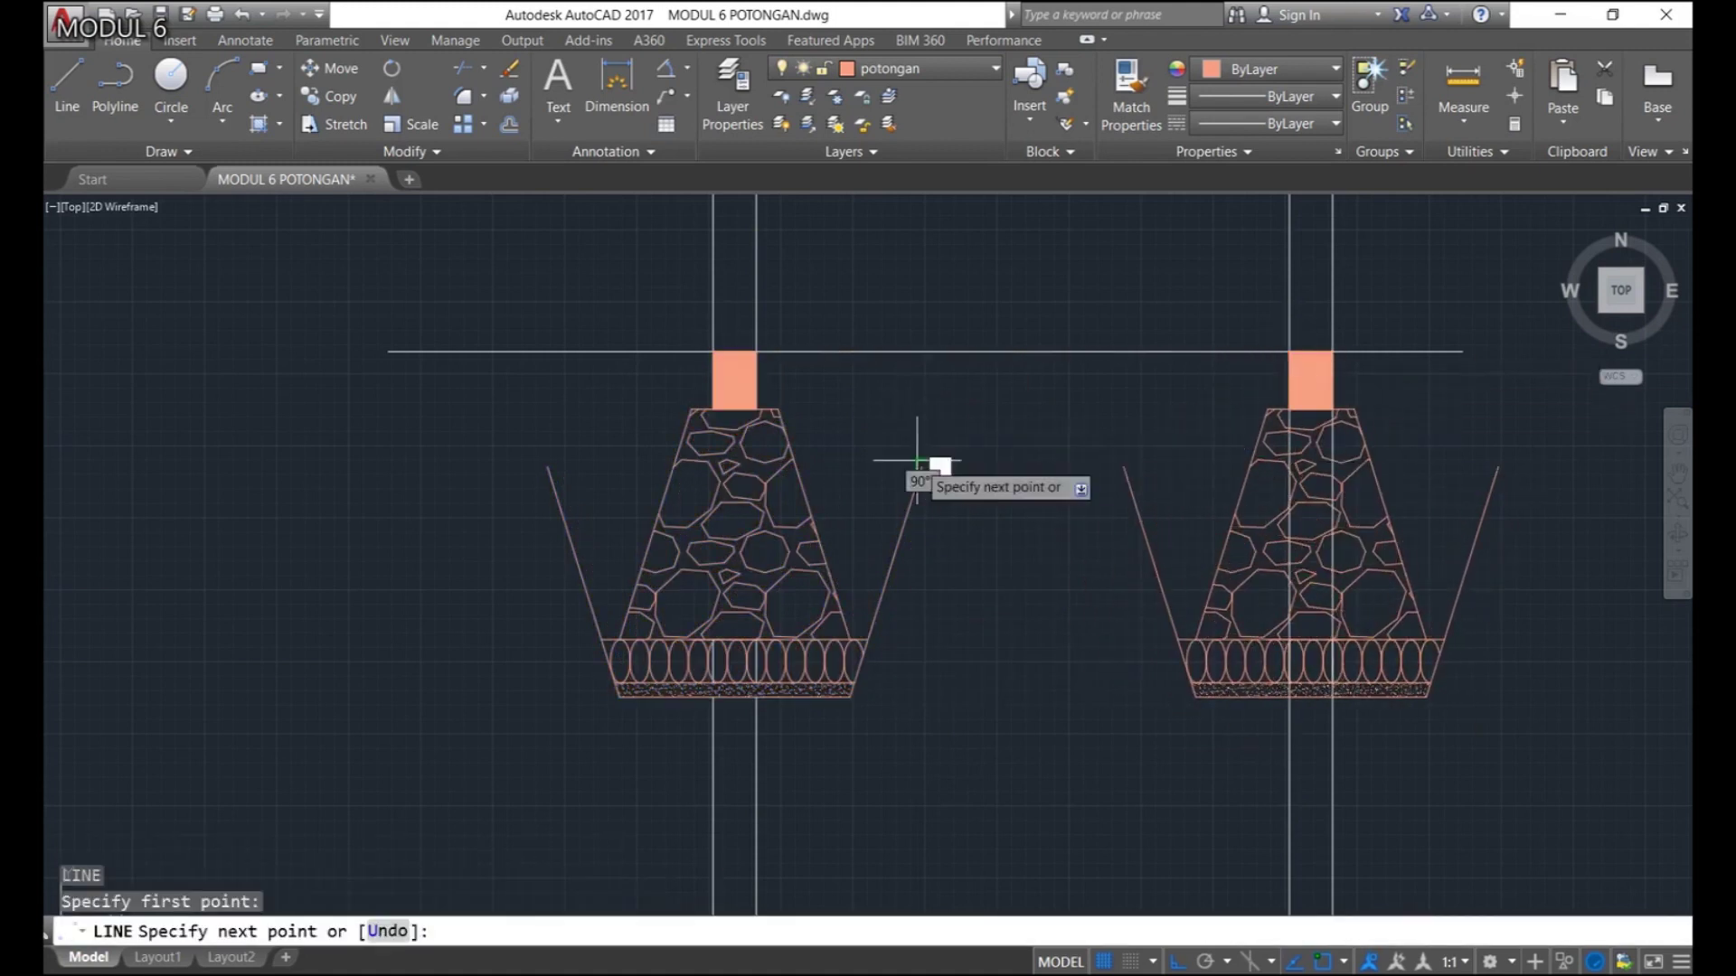
left_click(1123, 467)
key("Return")
Draw the ground outline from the leftmost slope outward and up to the long horizontal line, and mirror it to the right side
key("Return")
left_click(549, 468)
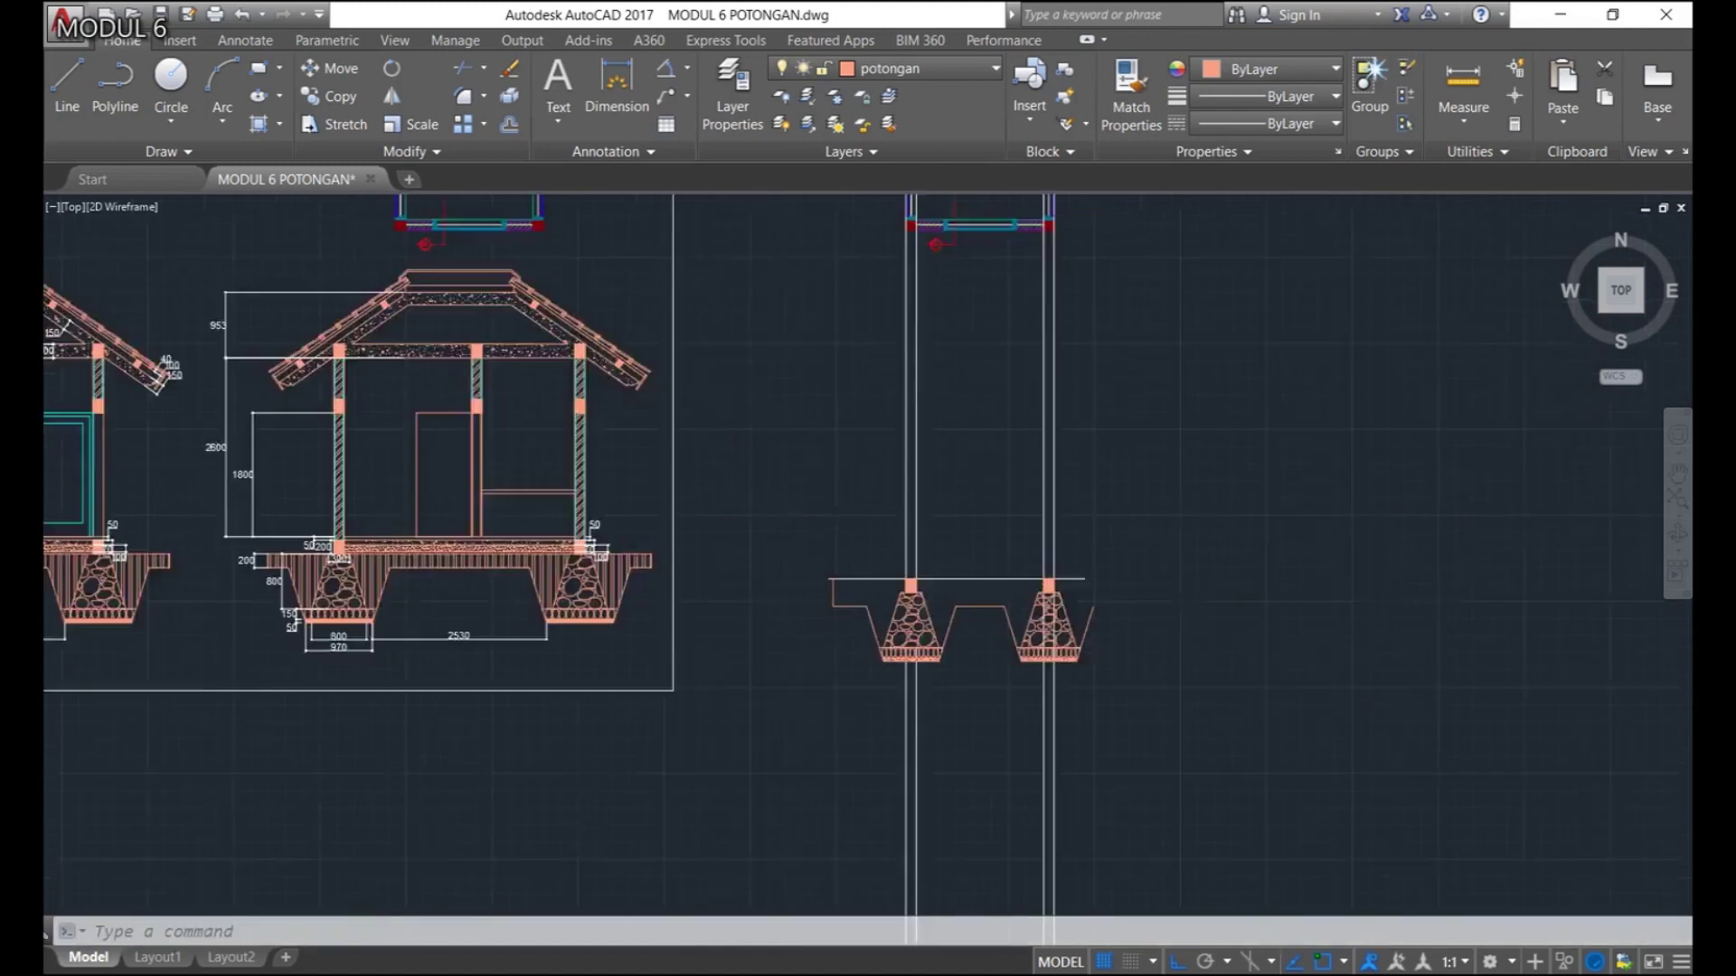
scroll(1069, 579, "up", 4)
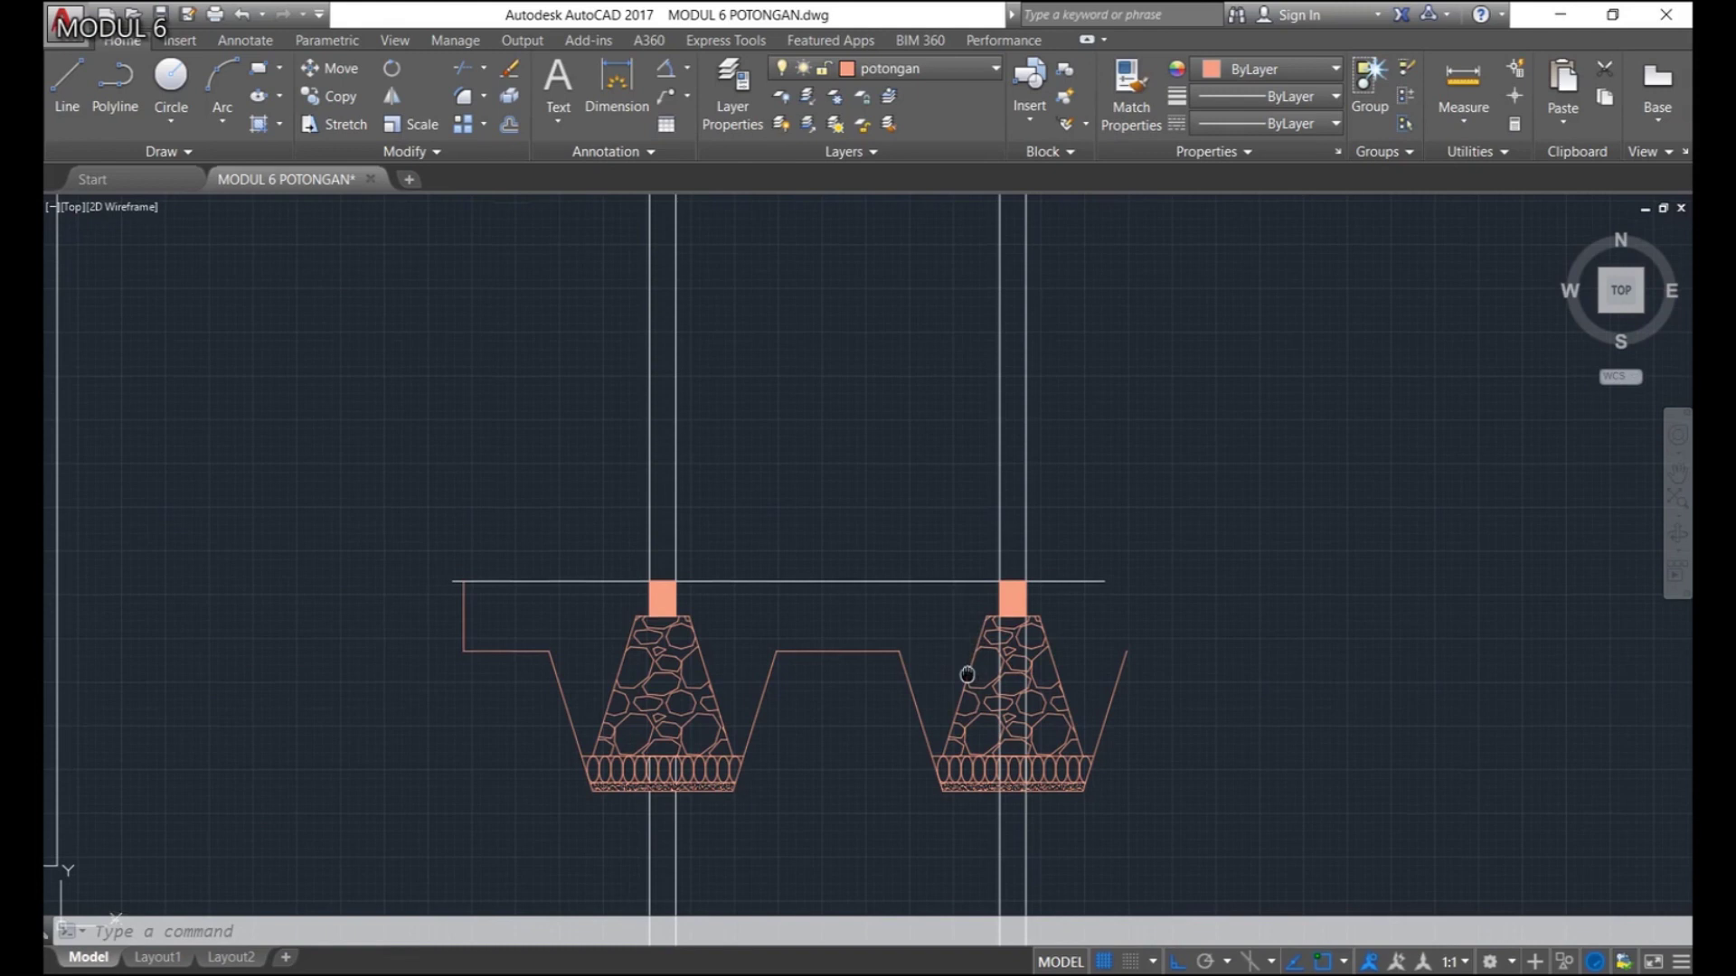
scroll(964, 670, "up", 2)
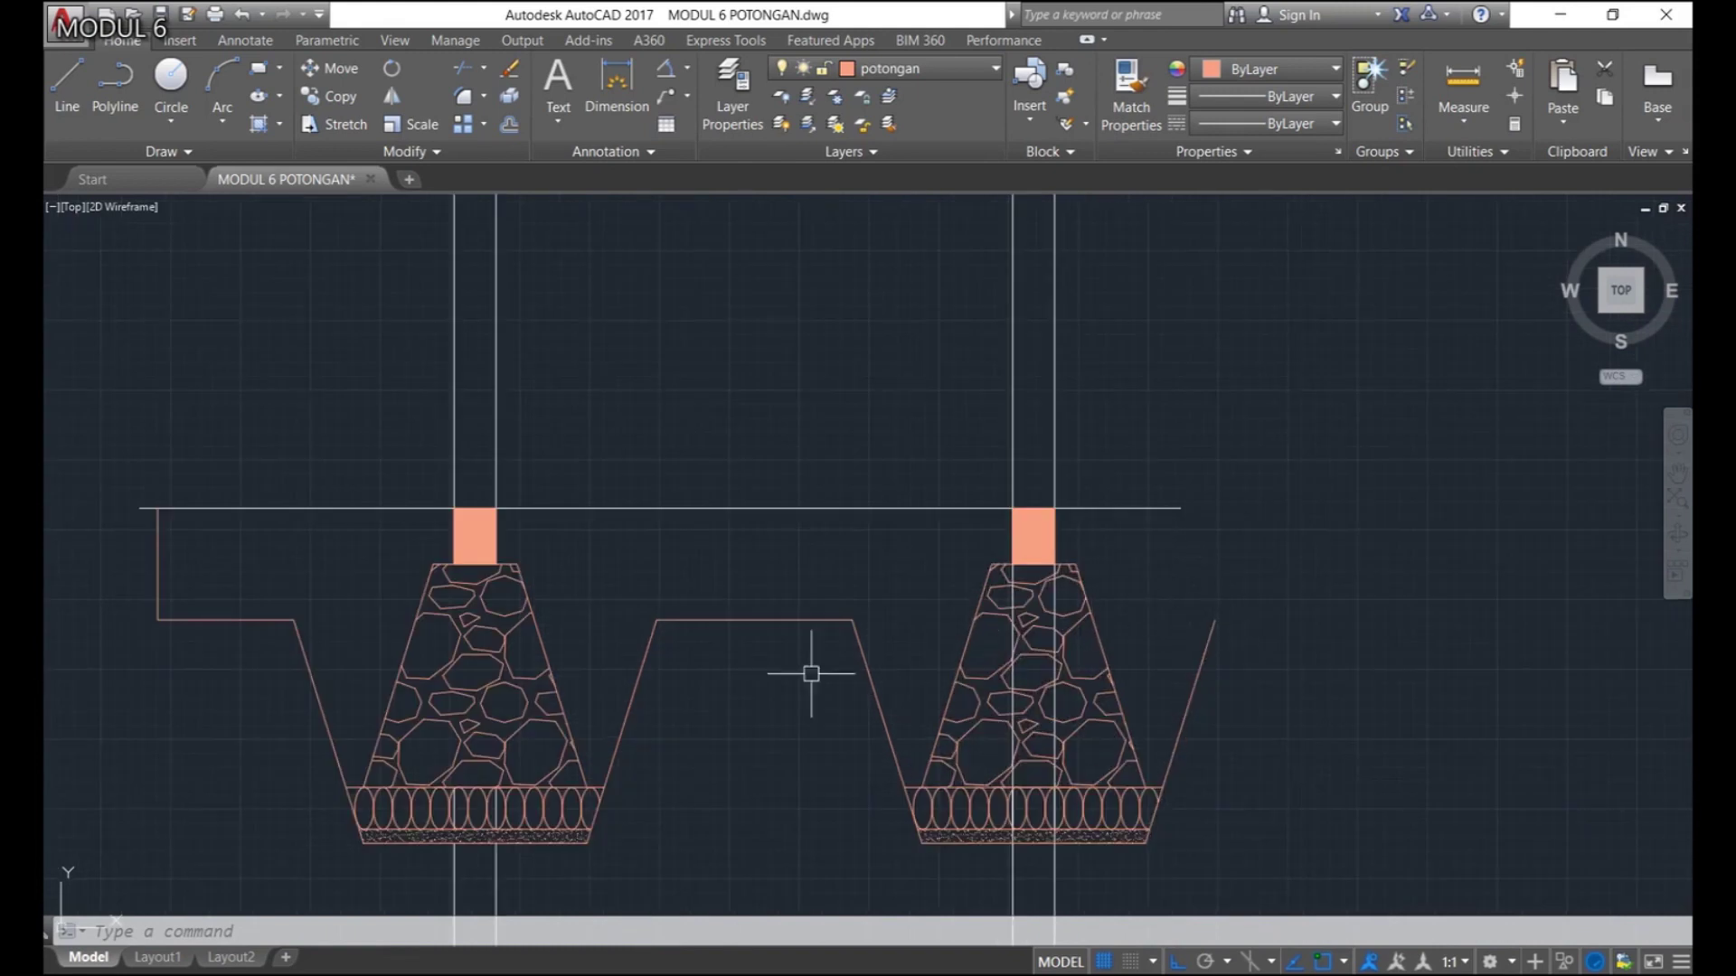
middle_click_drag(811, 673, 931, 623)
left_click(339, 513)
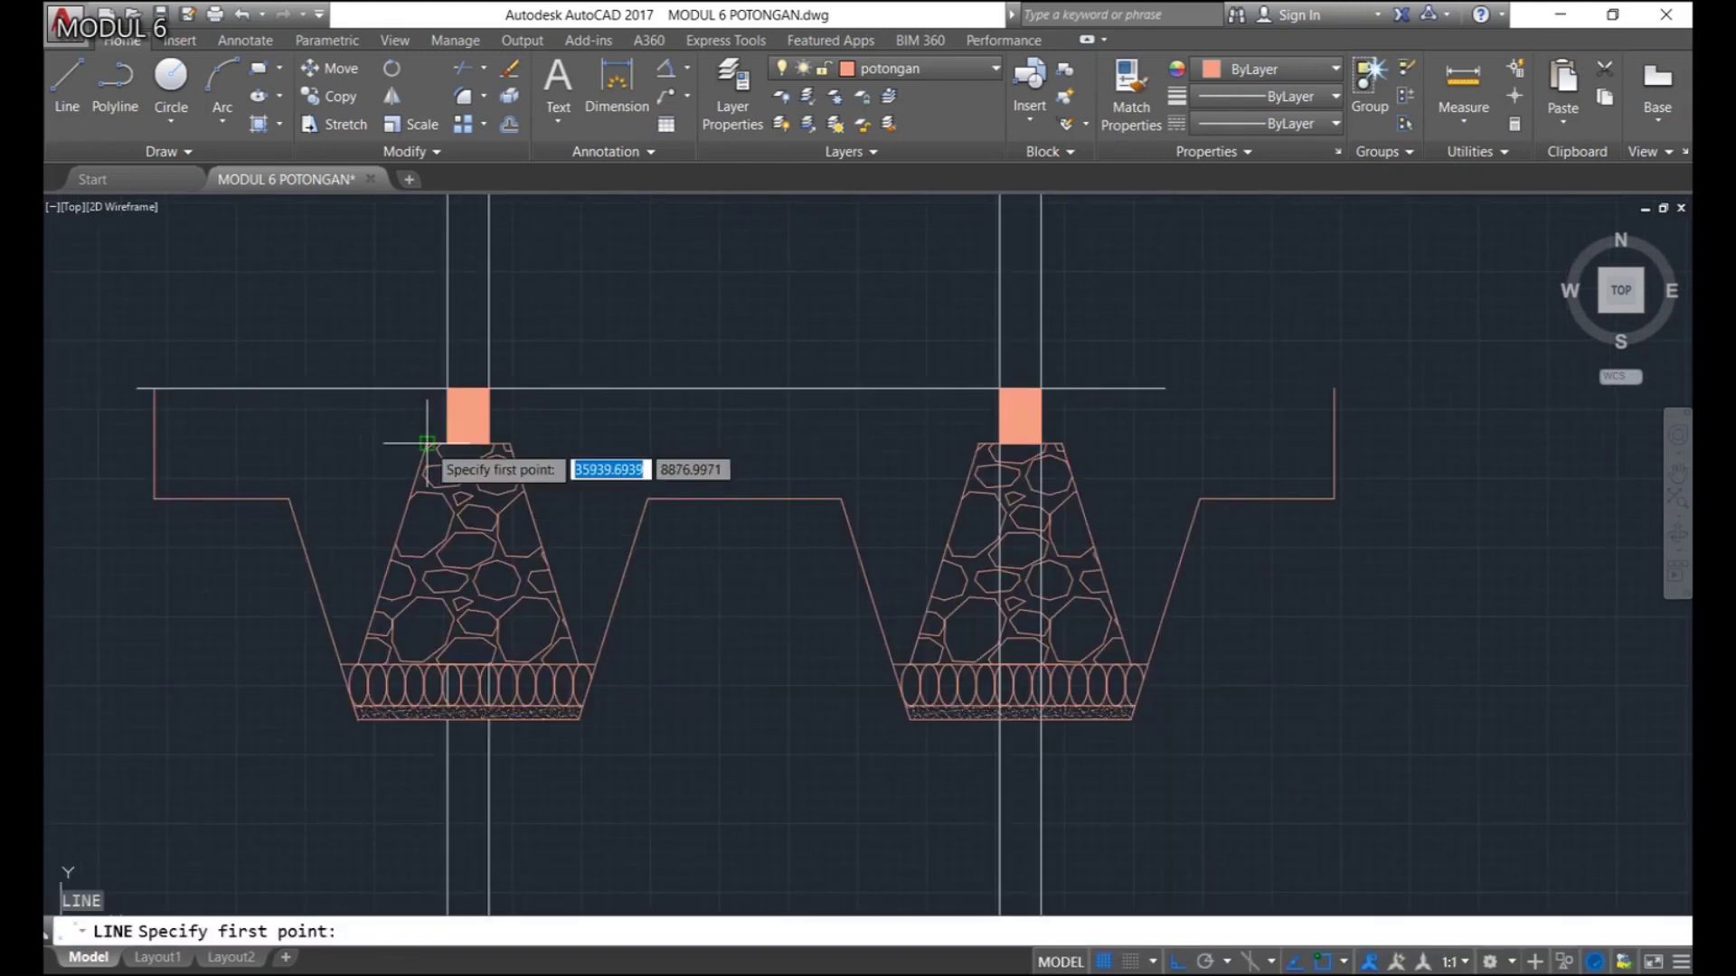
Draw a horizontal line at the foundations' top level between the outer vertical edges of the ground outline
left_click(155, 443)
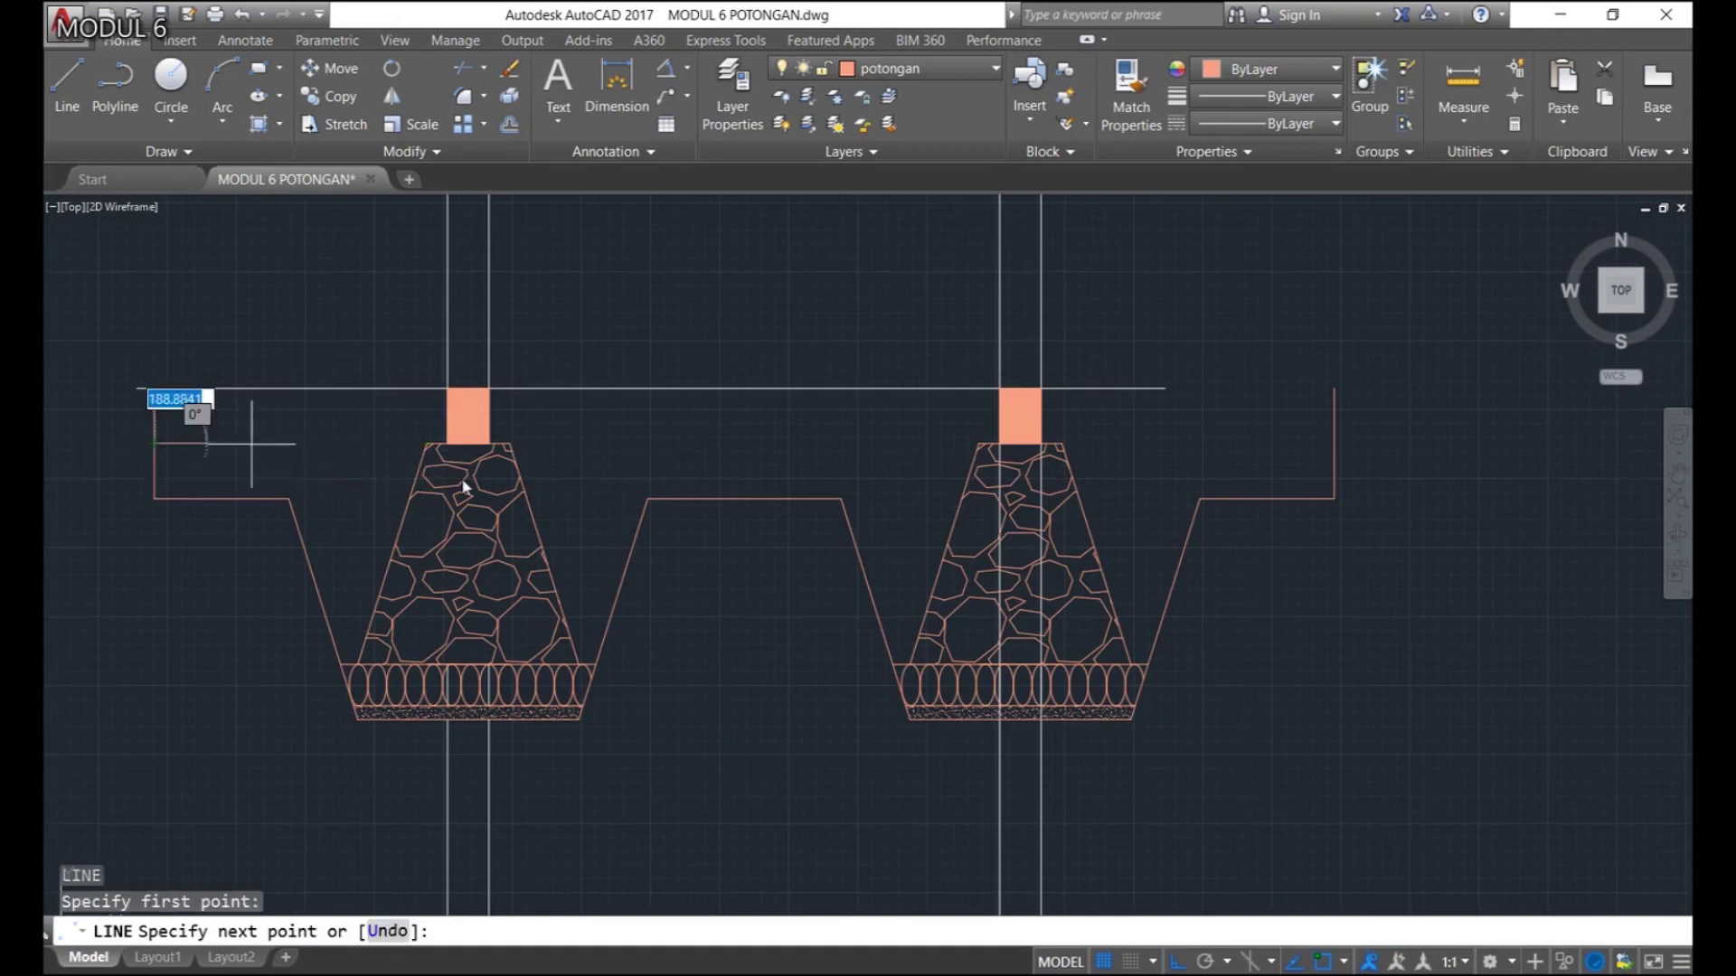
left_click(1334, 443)
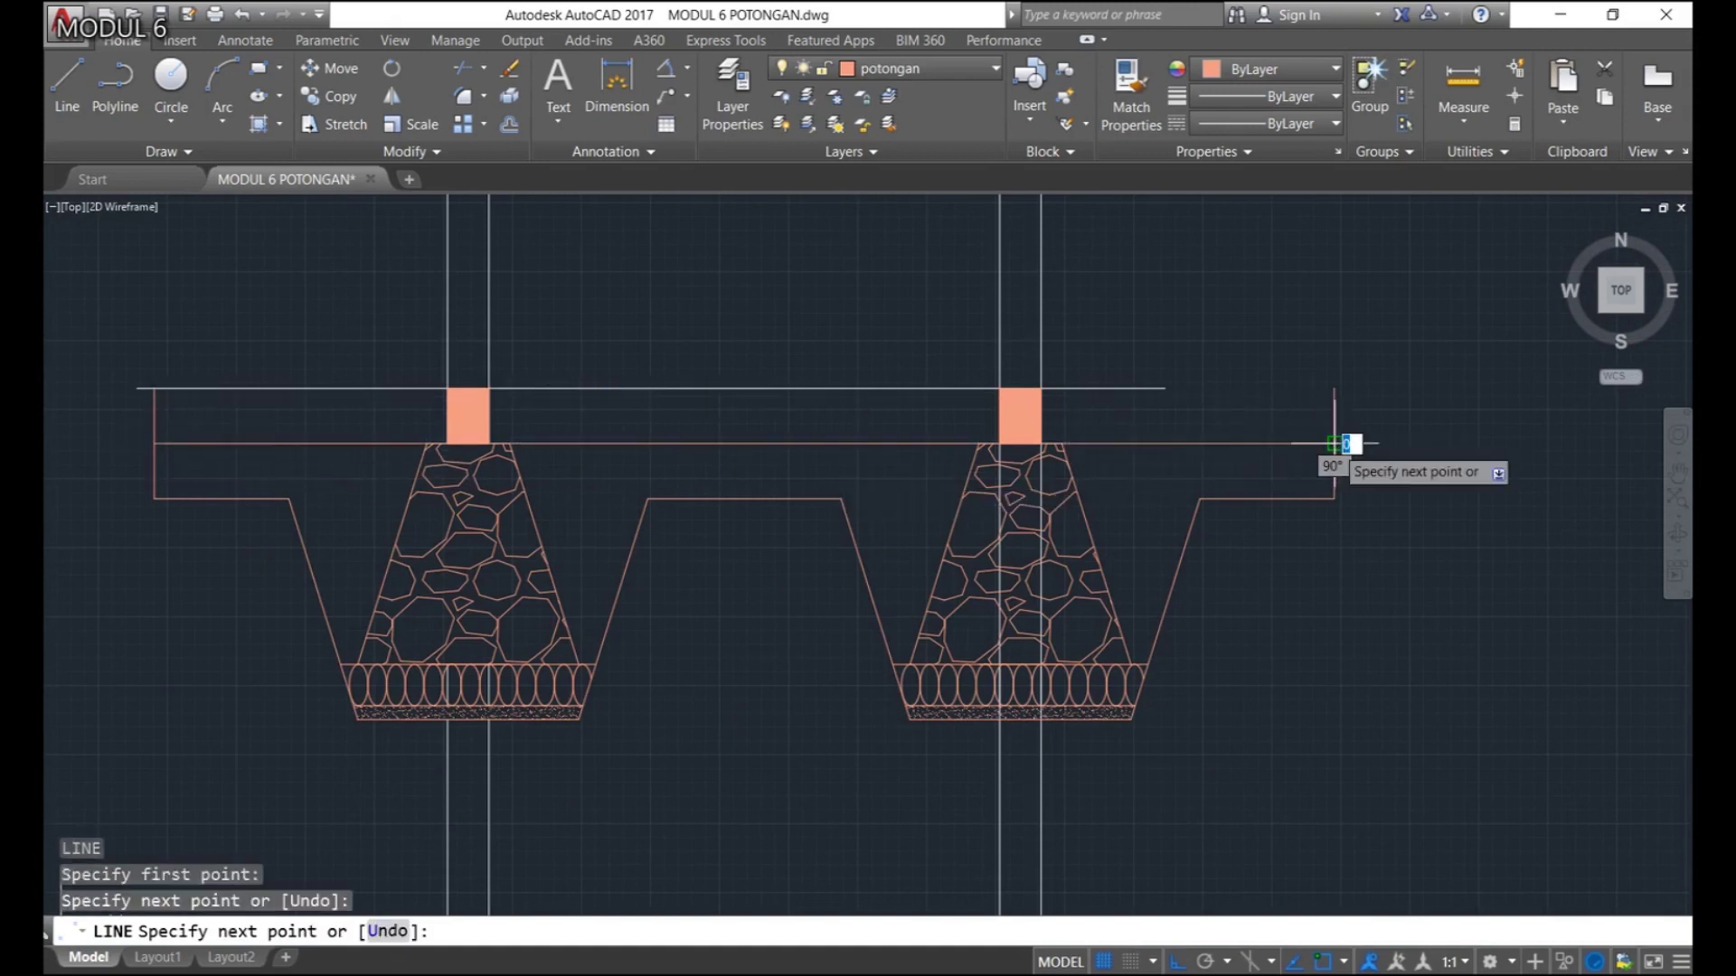
key("Return")
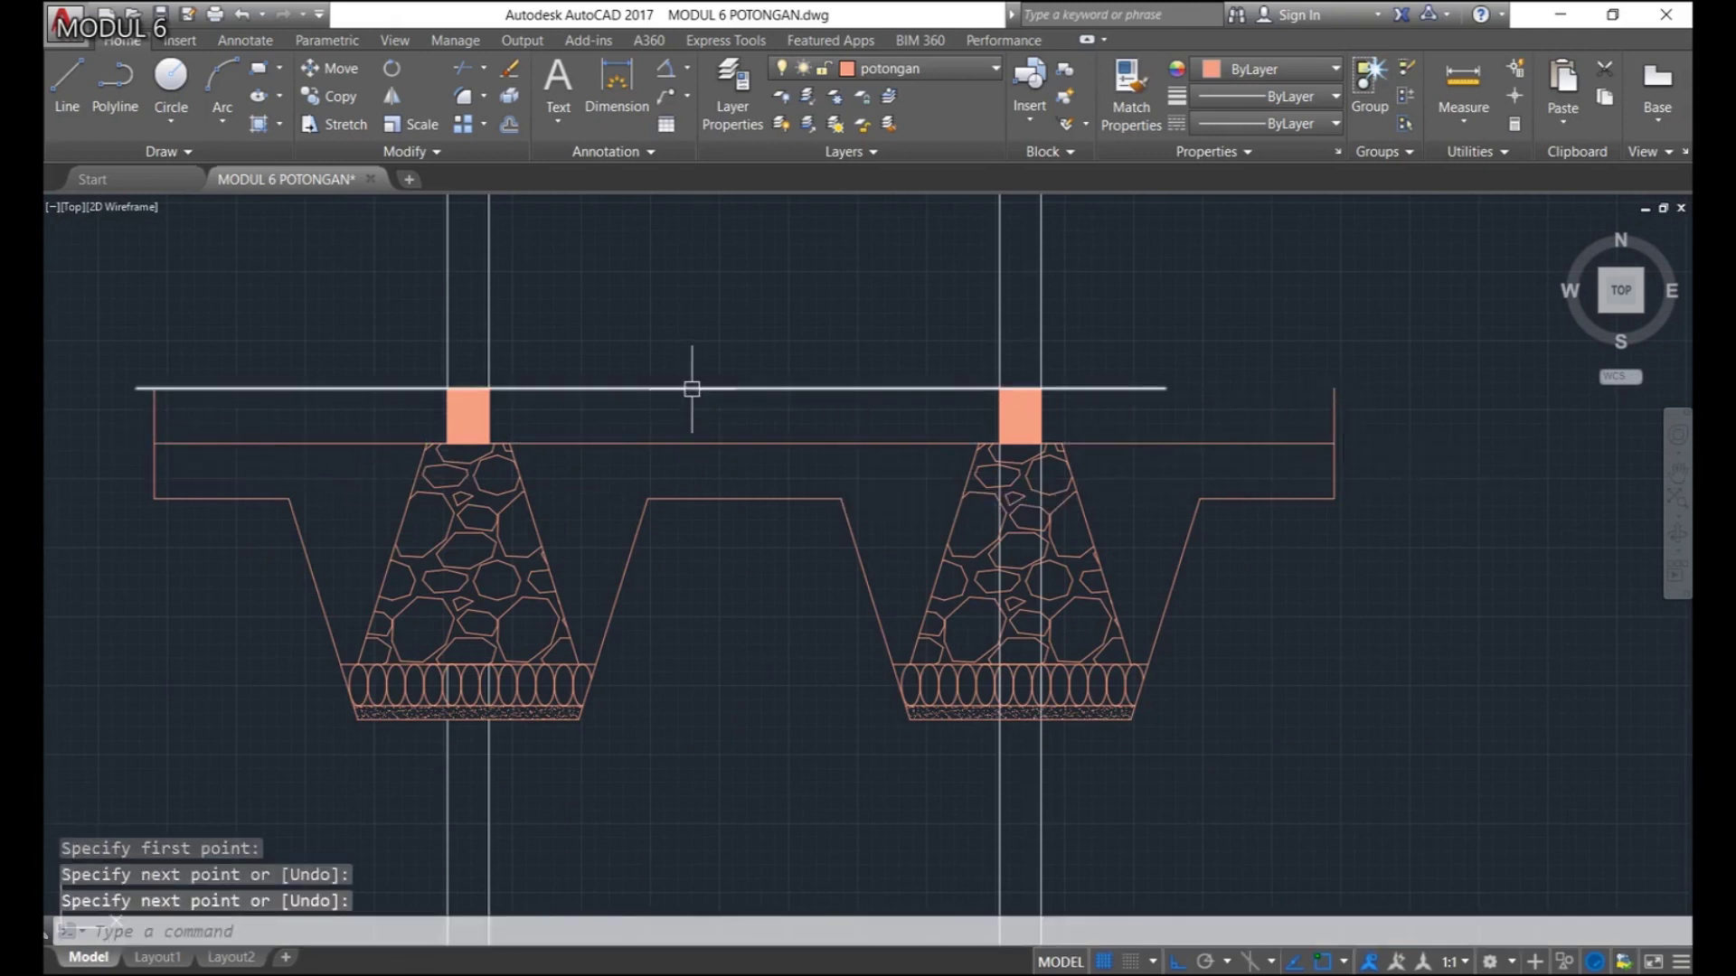
Erase the long line at the ground beams' top and trim both outer verticals down to the new ground line
left_click(632, 387)
key("Delete")
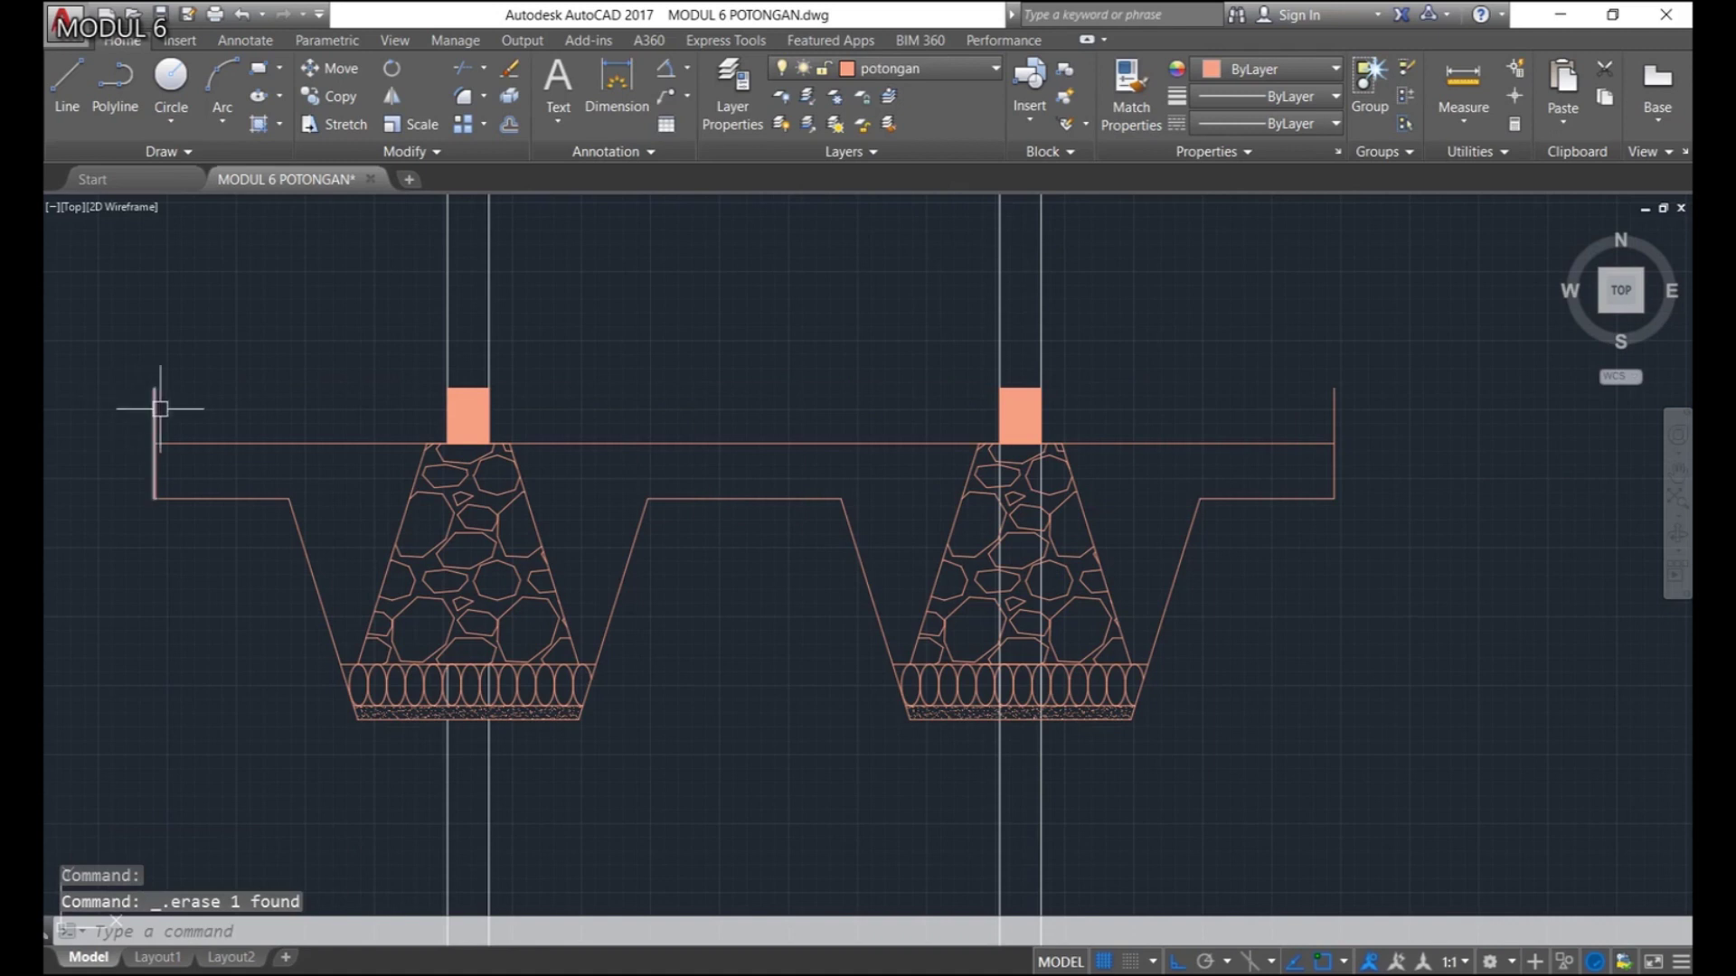
key("Return")
key("Return")
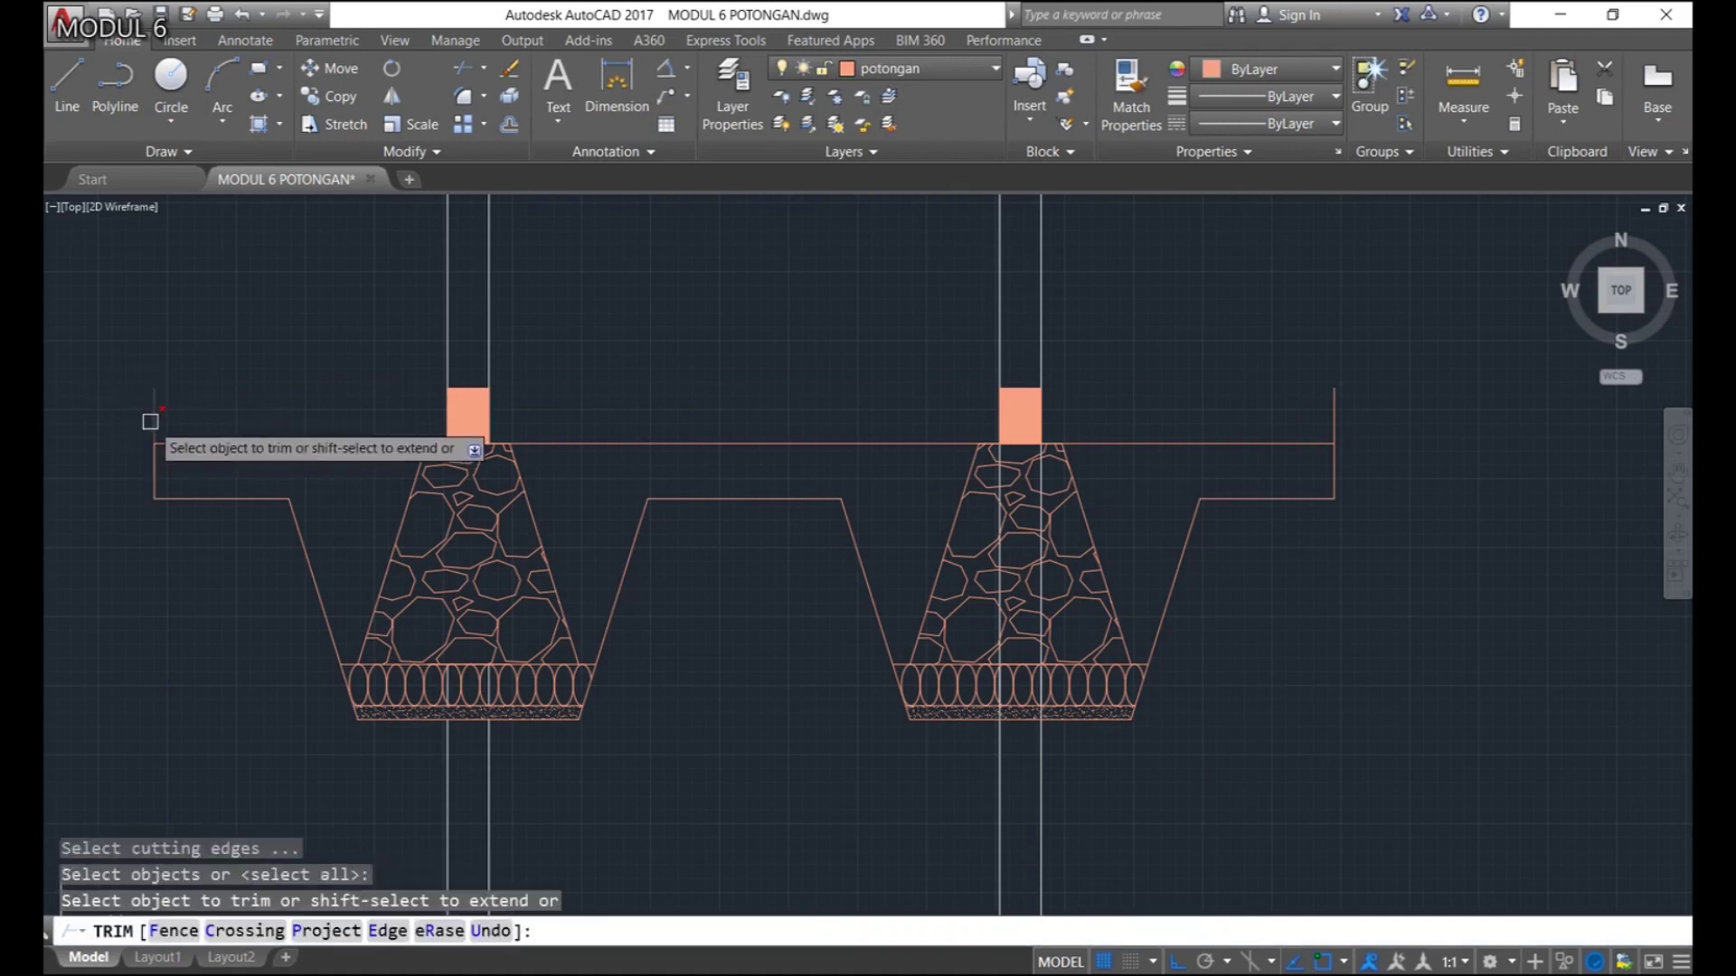
left_click(153, 419)
left_click(1333, 400)
key("Escape")
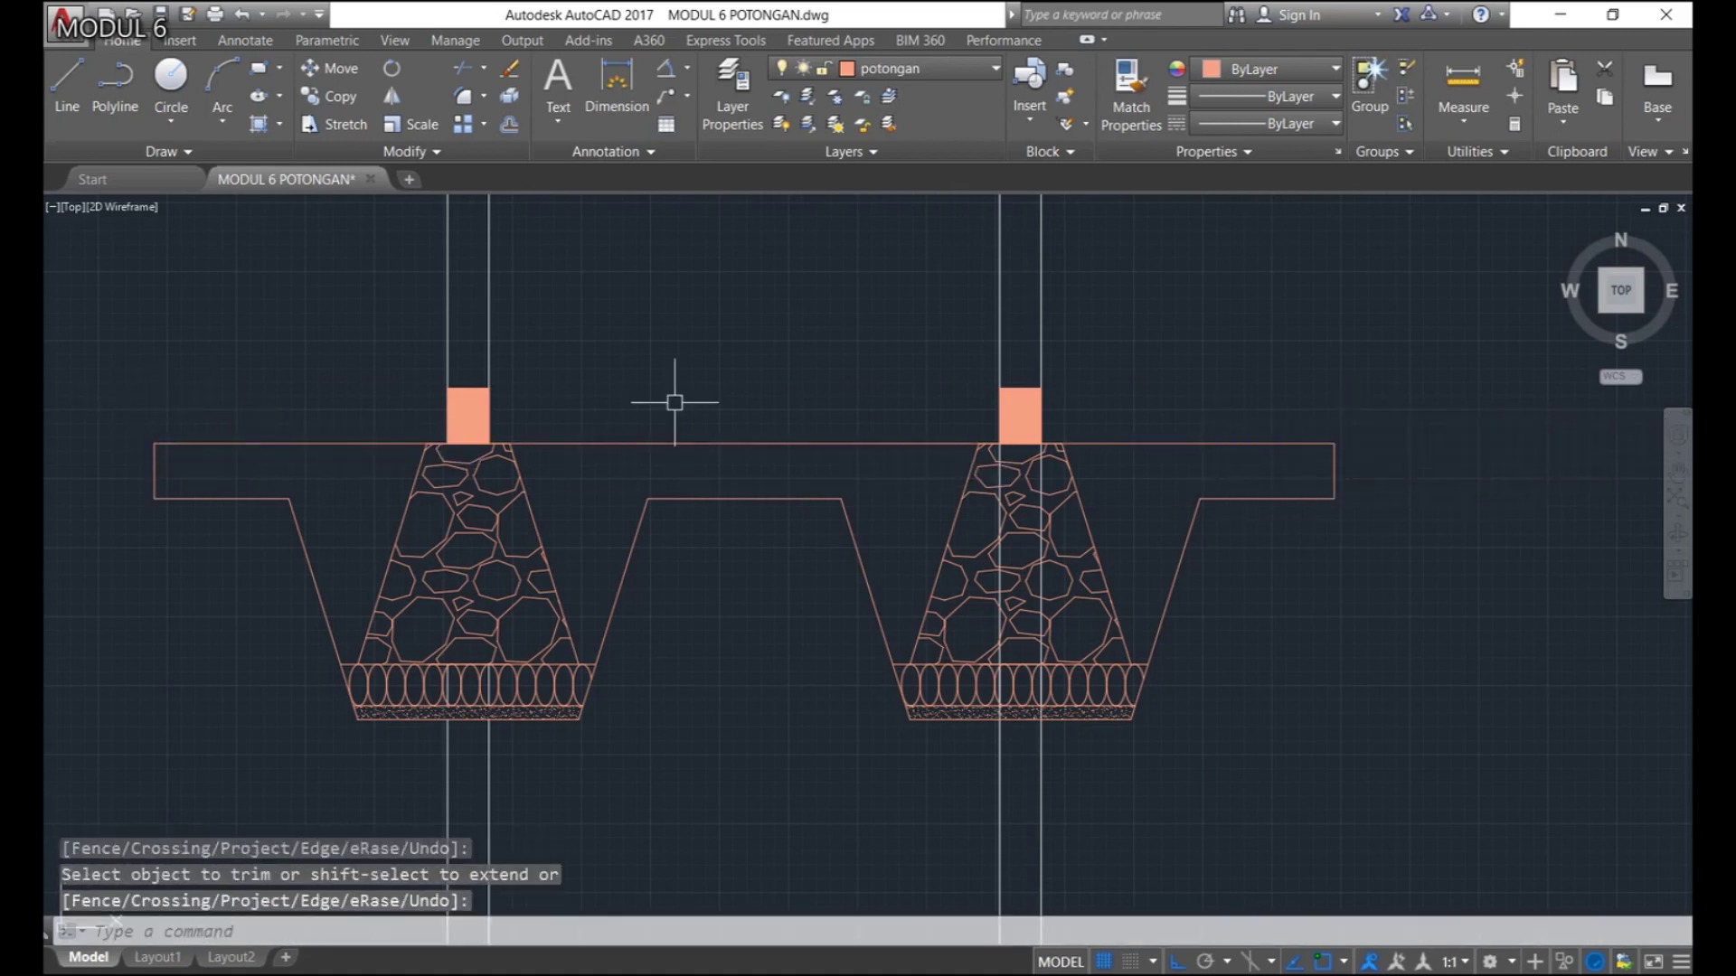
Offset the horizontal ground line upward by 30
scroll(769, 452, "down", 5)
scroll(991, 434, "up", 4)
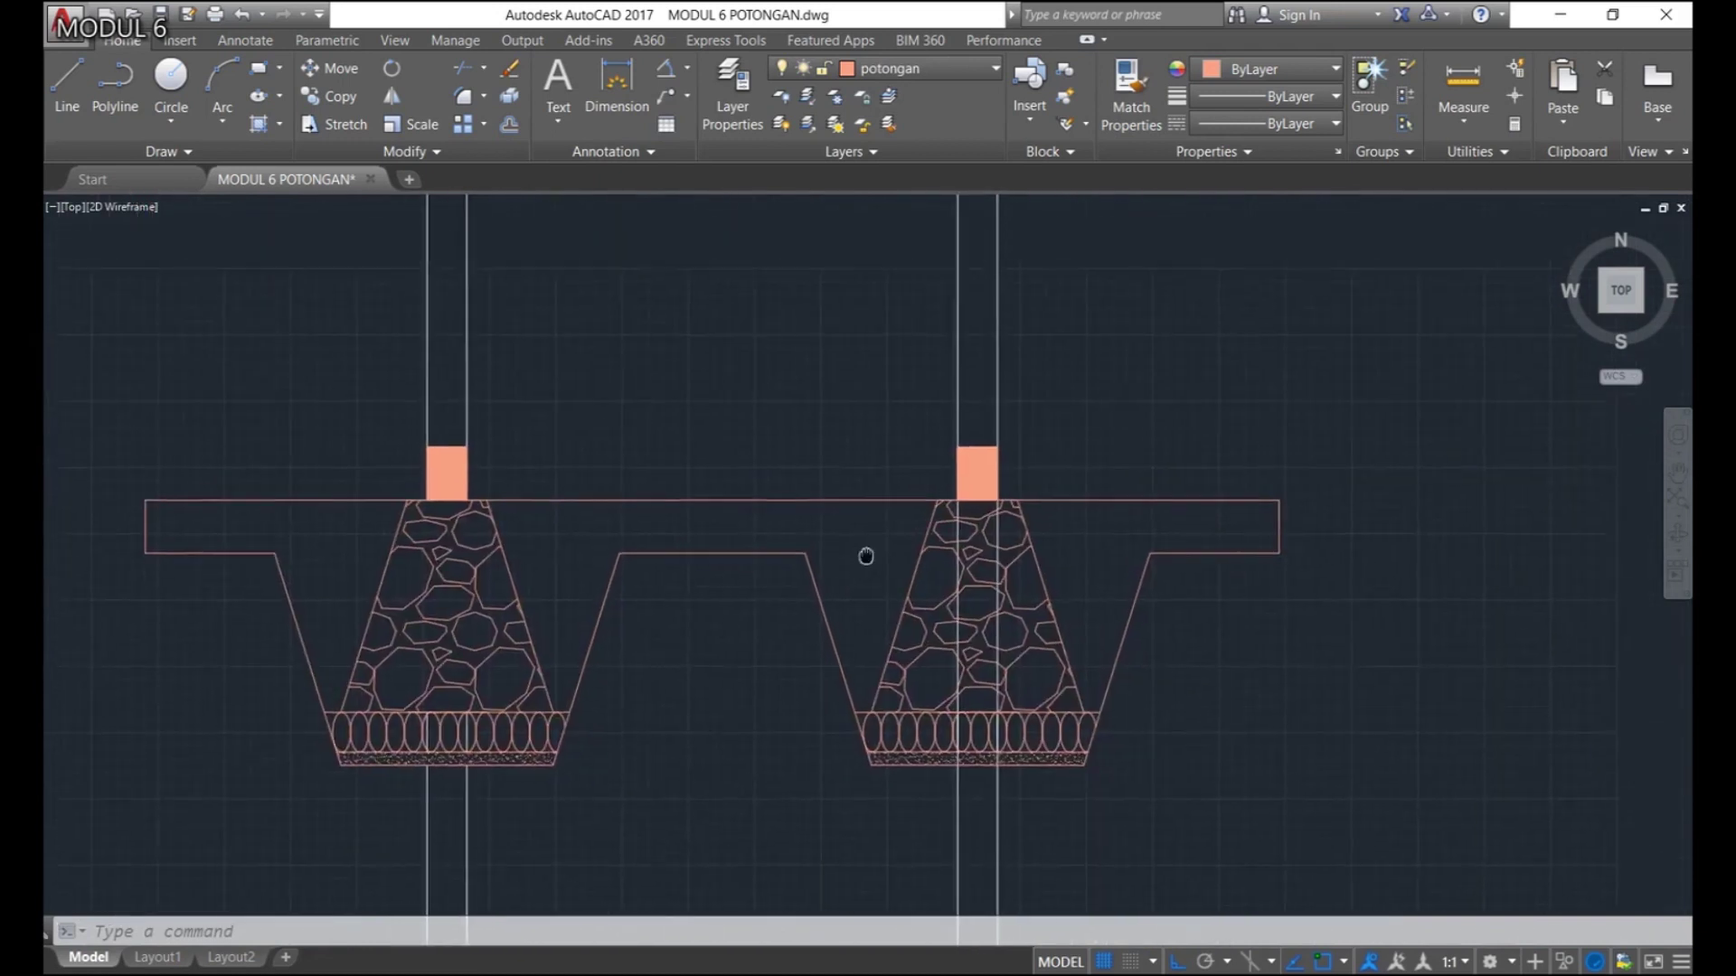
middle_click_drag(844, 485, 913, 535)
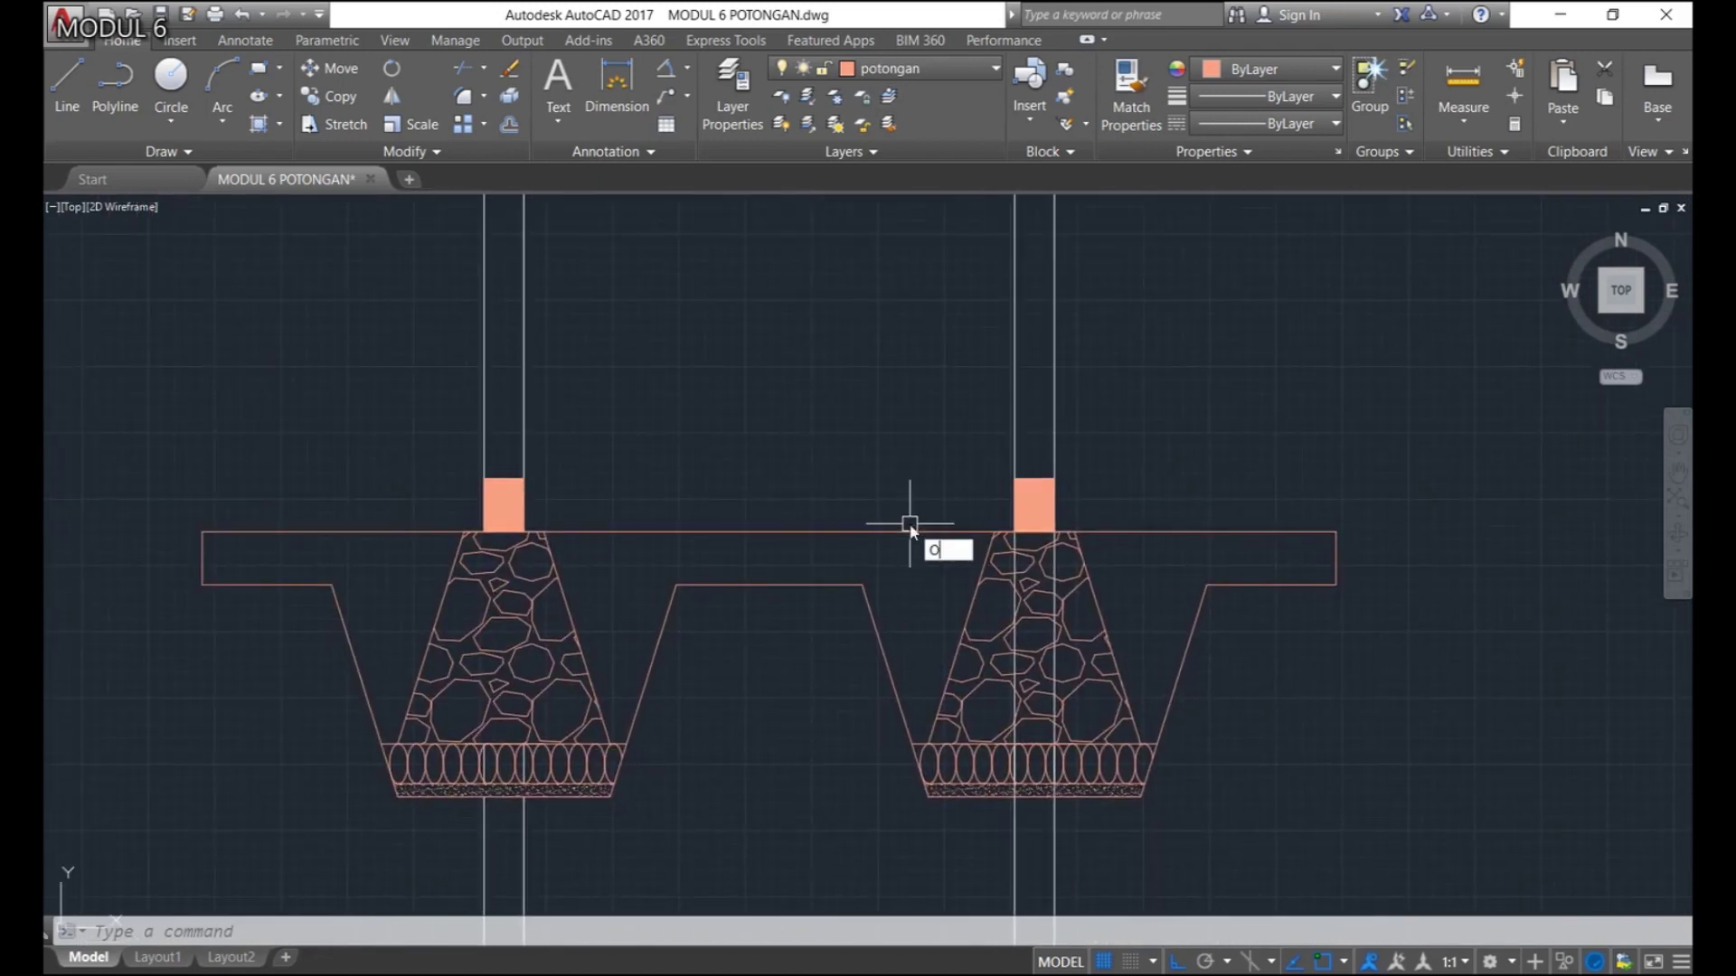
type("FFSET")
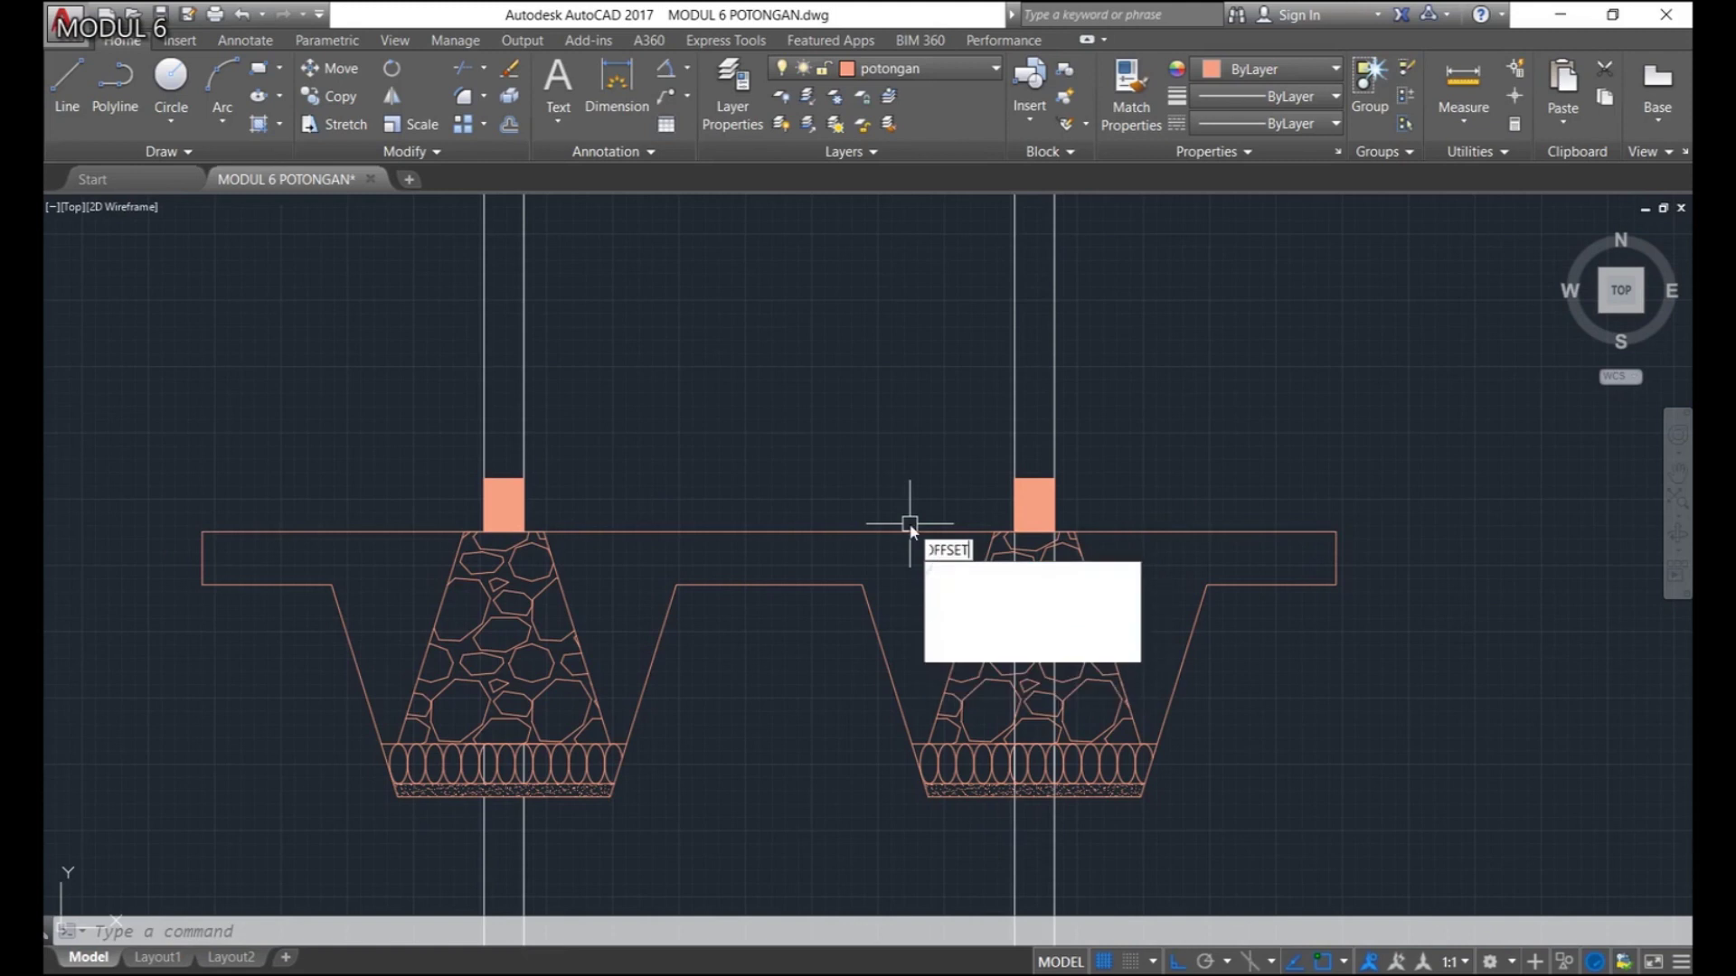
key("Return")
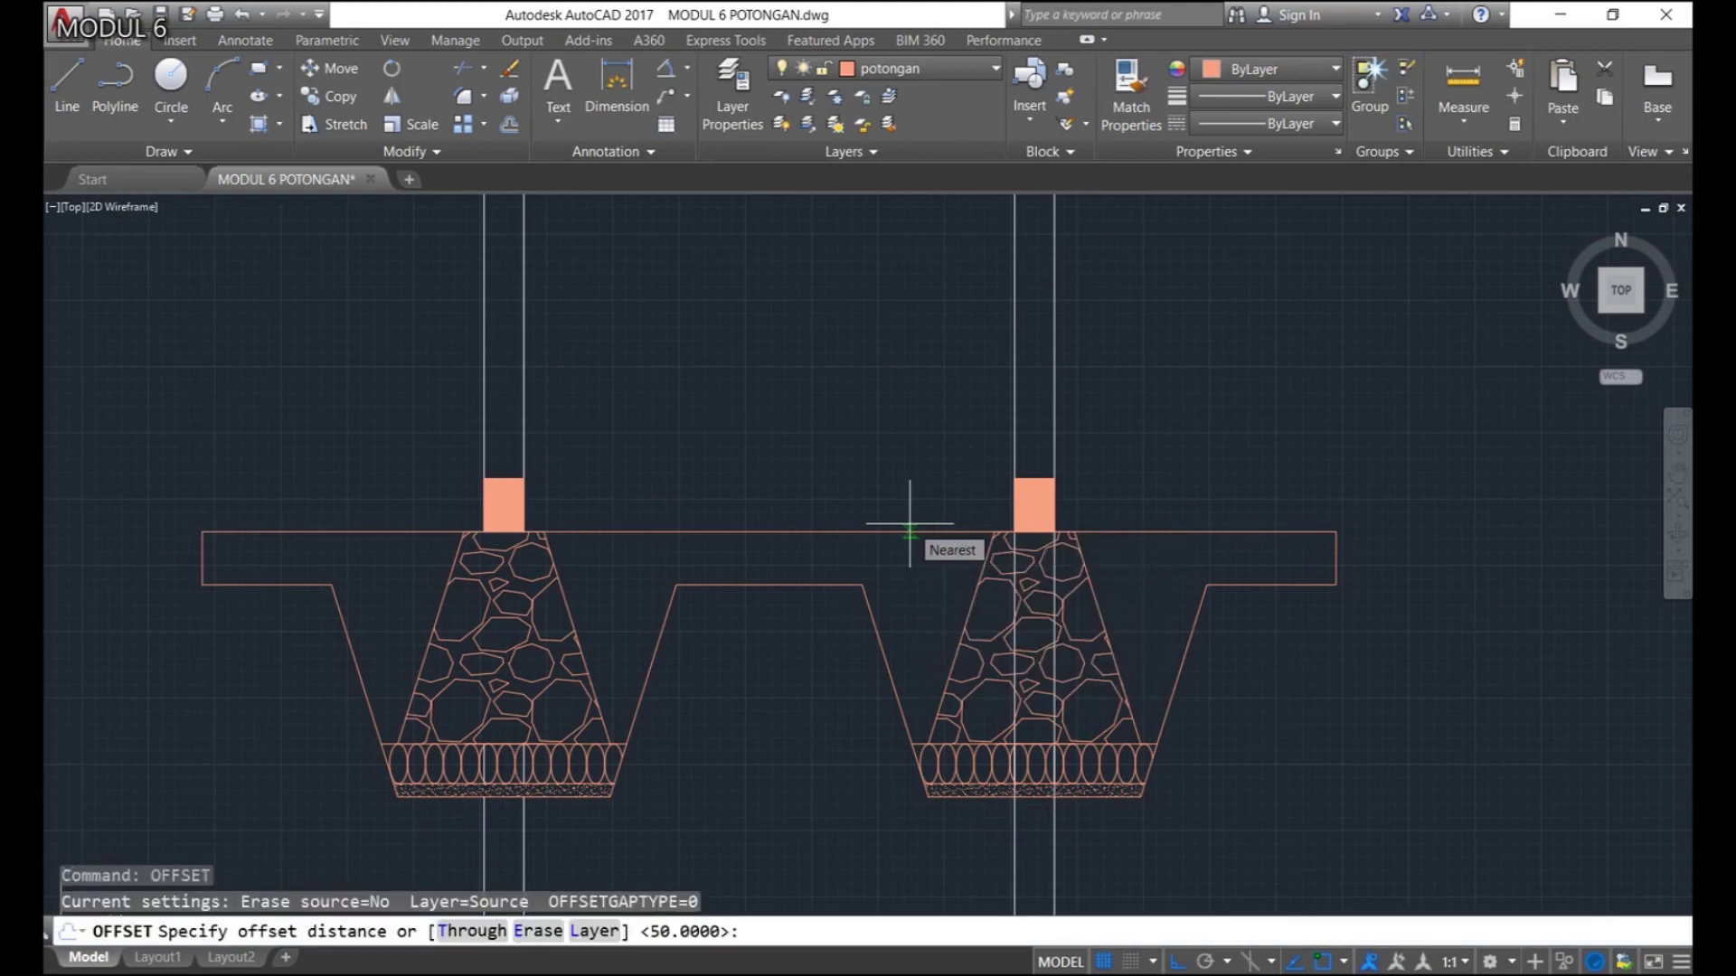
type("30")
key("Return")
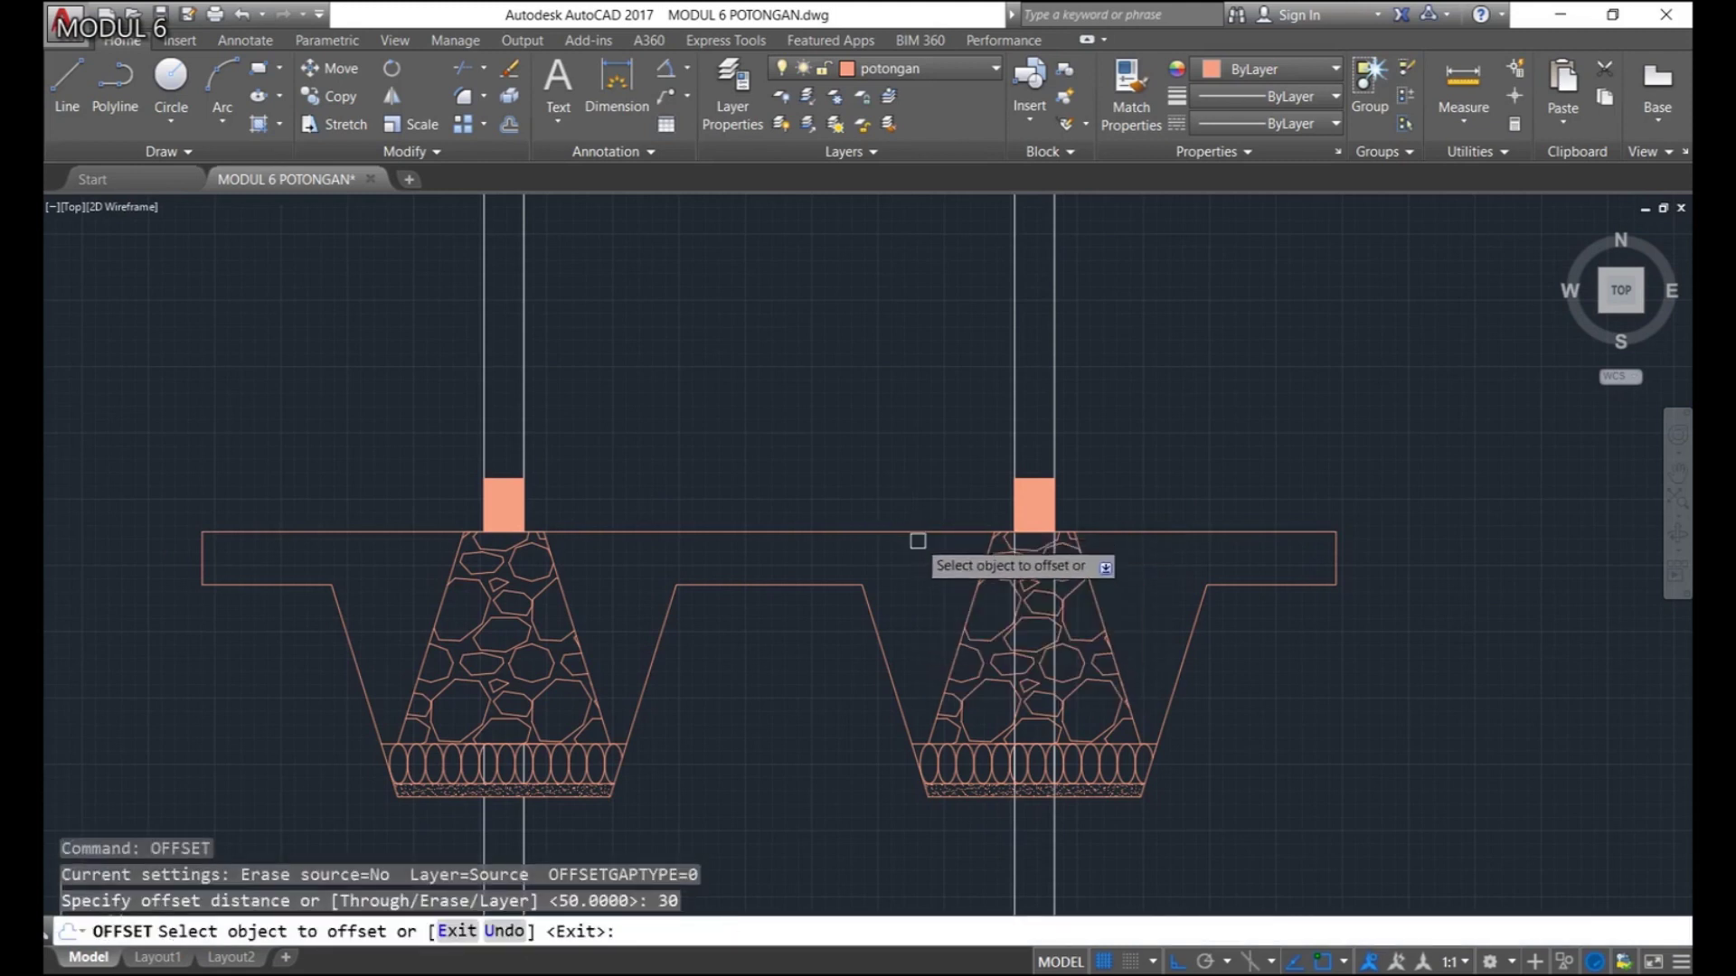
left_click(909, 533)
left_click(896, 486)
key("Return")
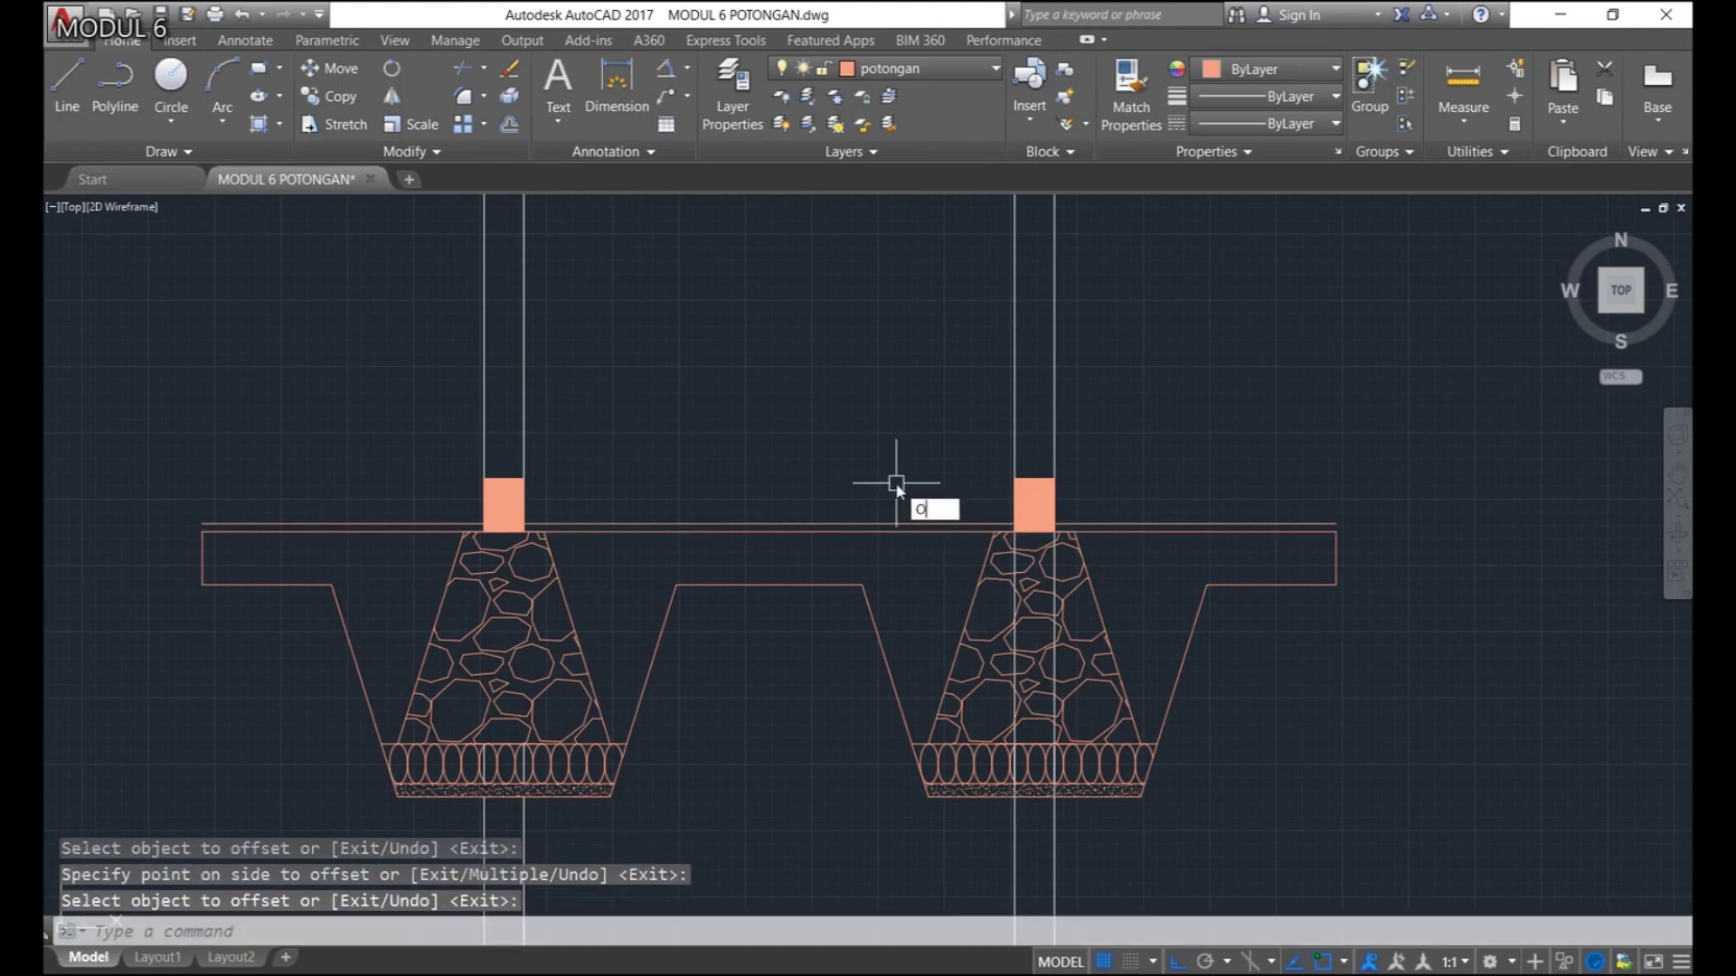
Offset the upper of the two closely spaced horizontal lines upward by 100
key("Return")
key("Return")
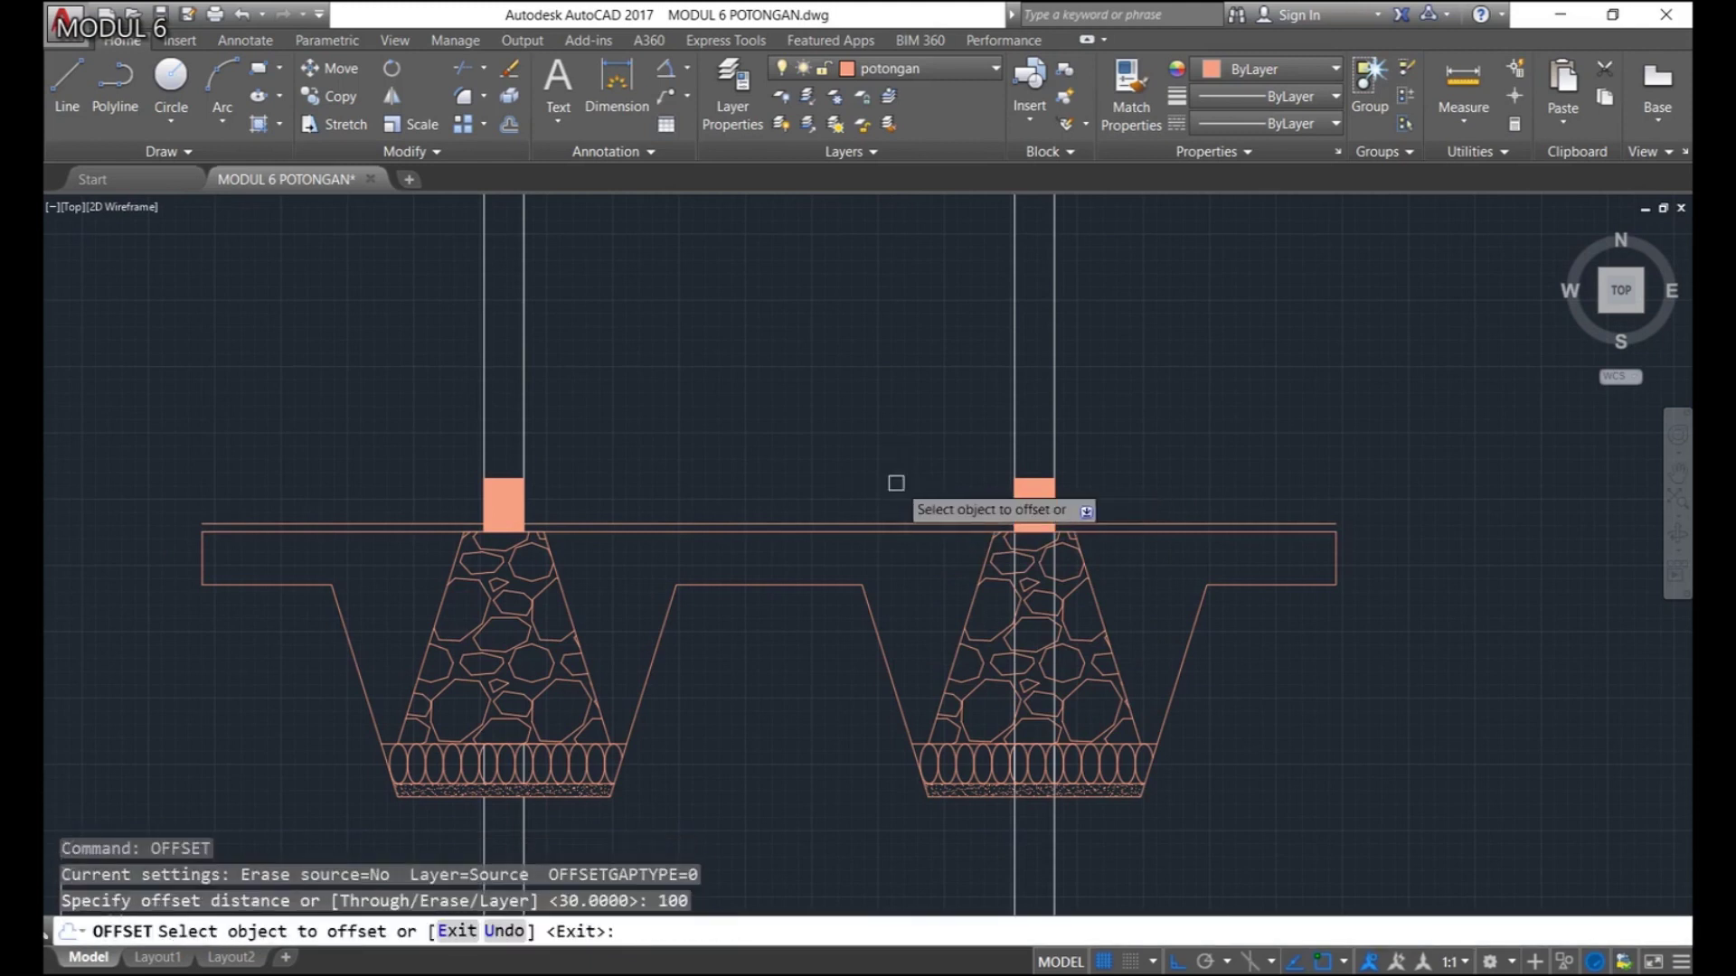
left_click(909, 523)
left_click(900, 486)
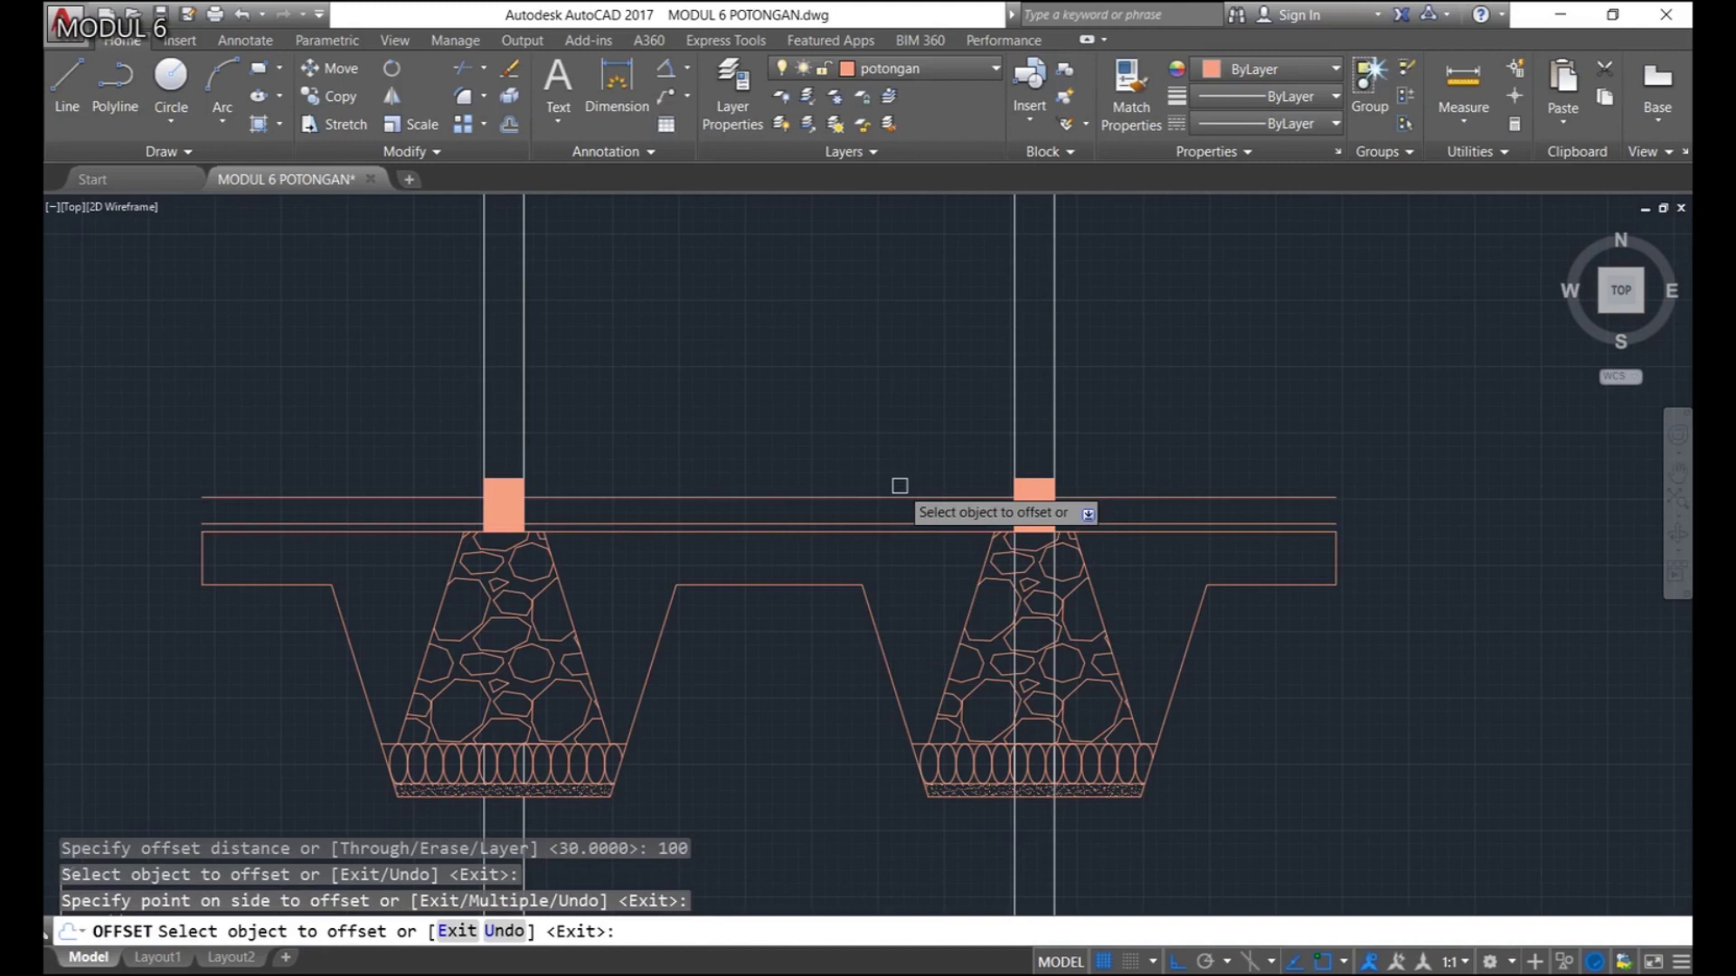
key("Return")
Offset the uppermost horizontal line upward by 70, level with the tops of the ground beams
key("Return")
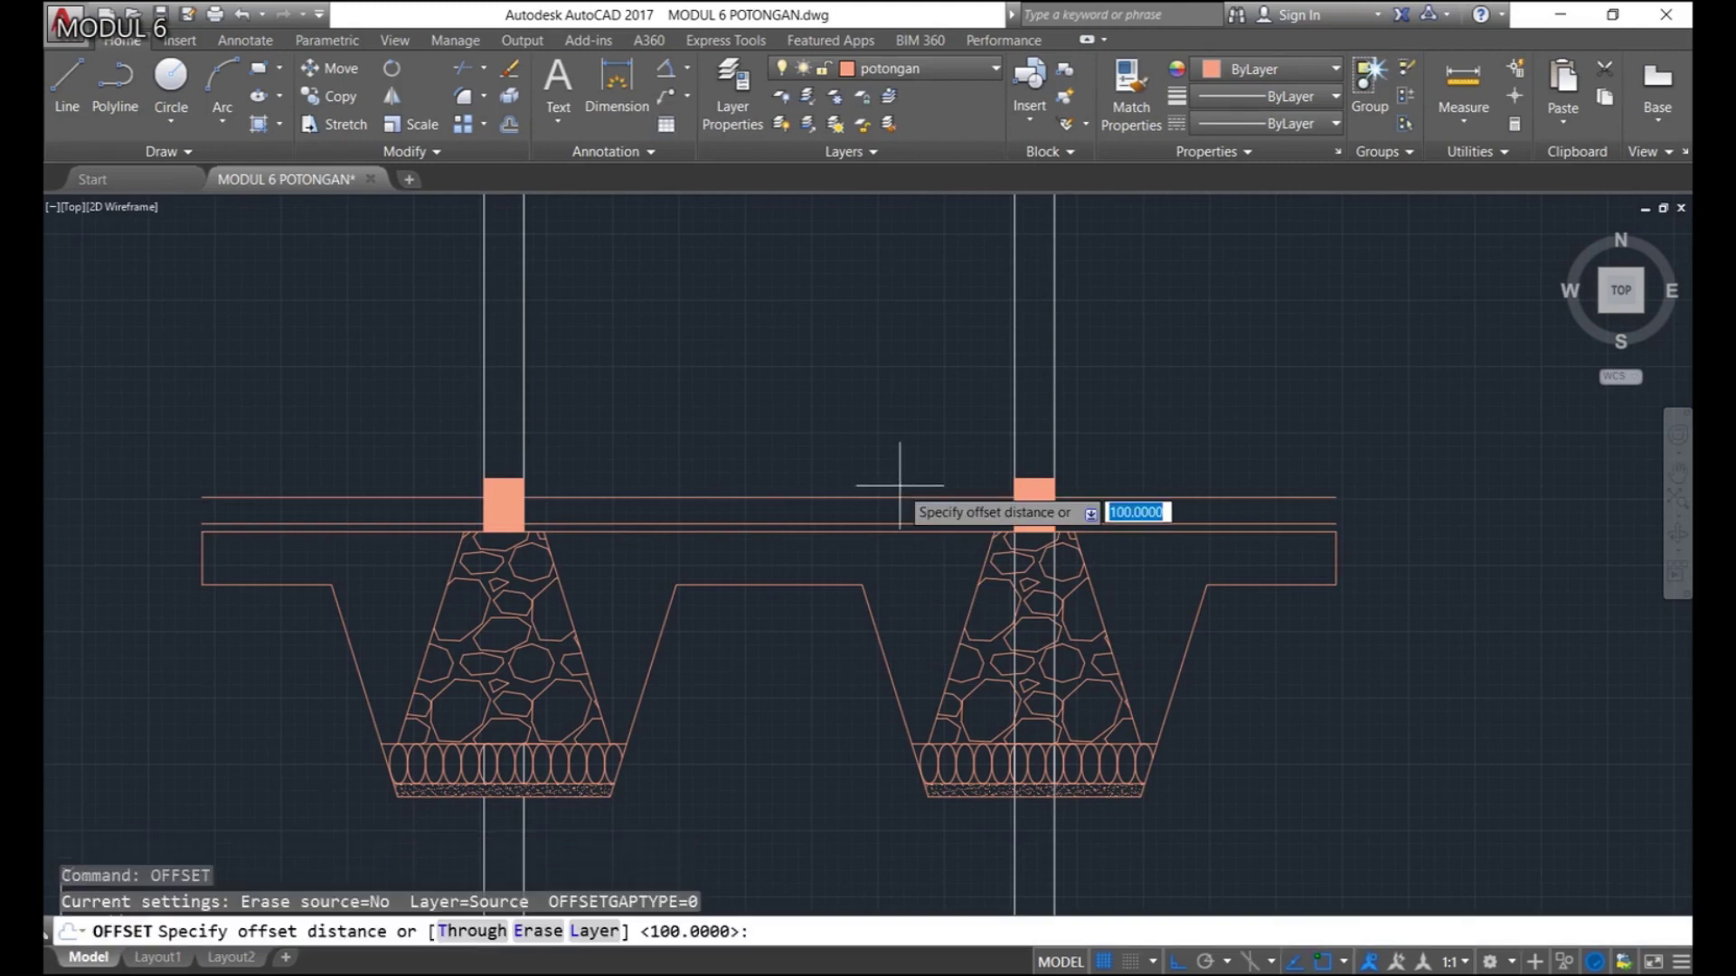
key("Return")
left_click(900, 496)
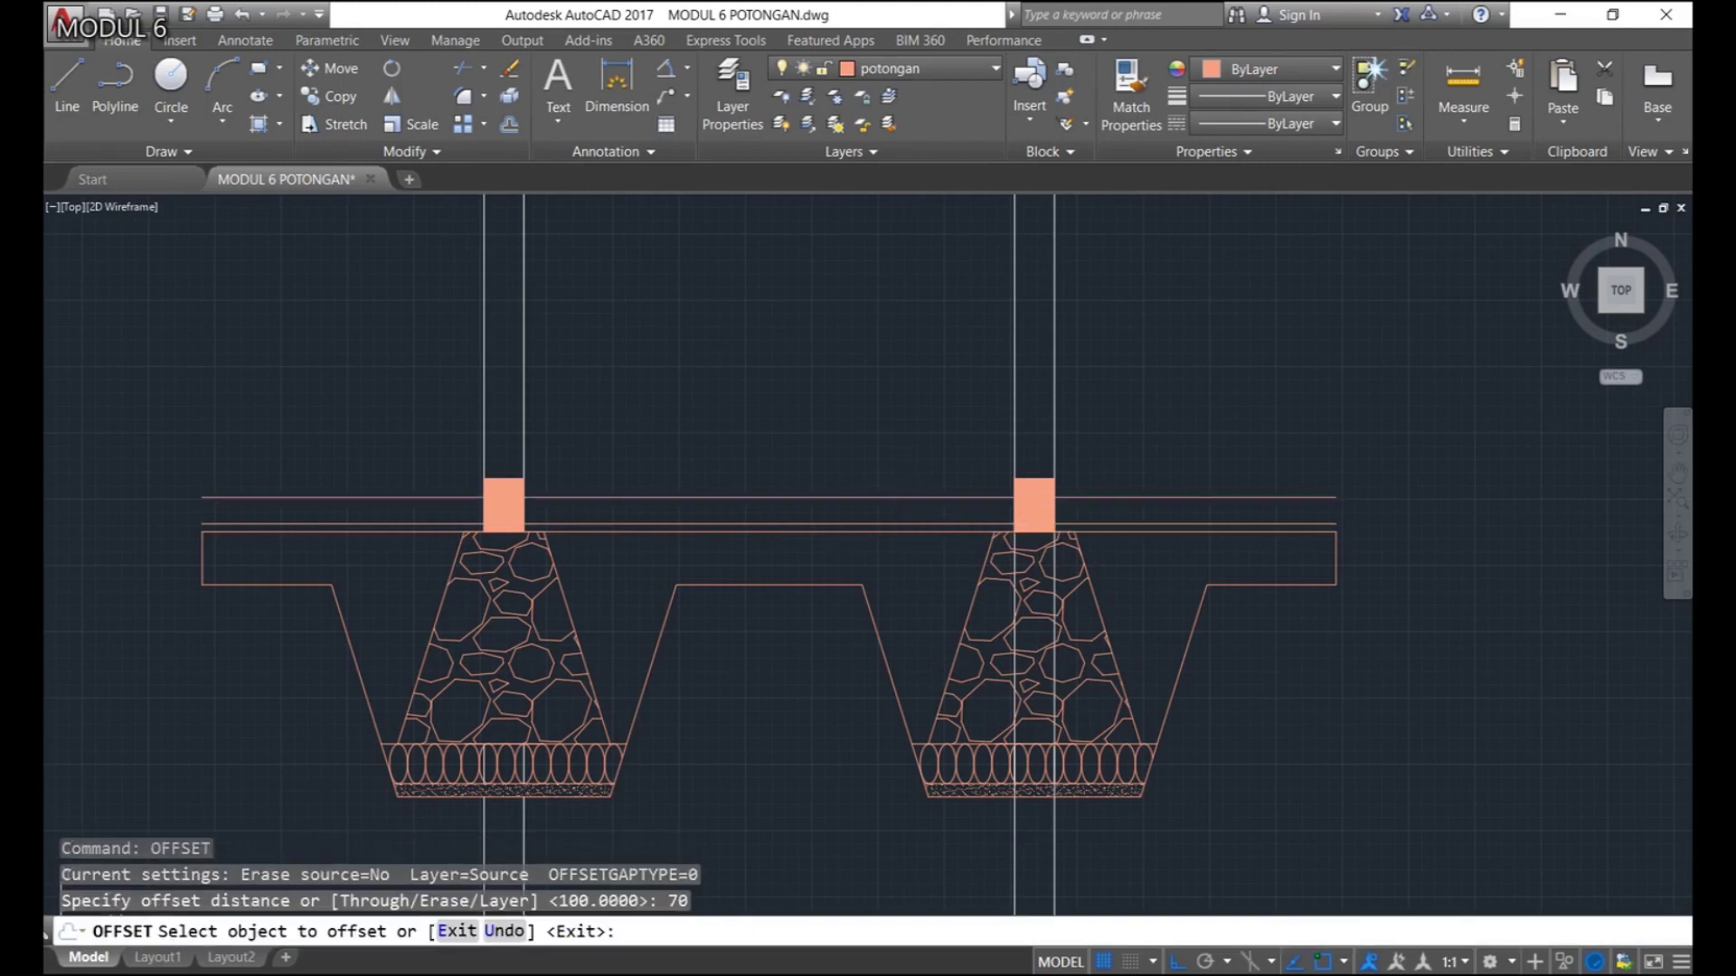
left_click(892, 449)
key("Return")
Offset the line at the beams' top upward by 50, and trim the floor layer lines to the ground beams and construction lines
type("O")
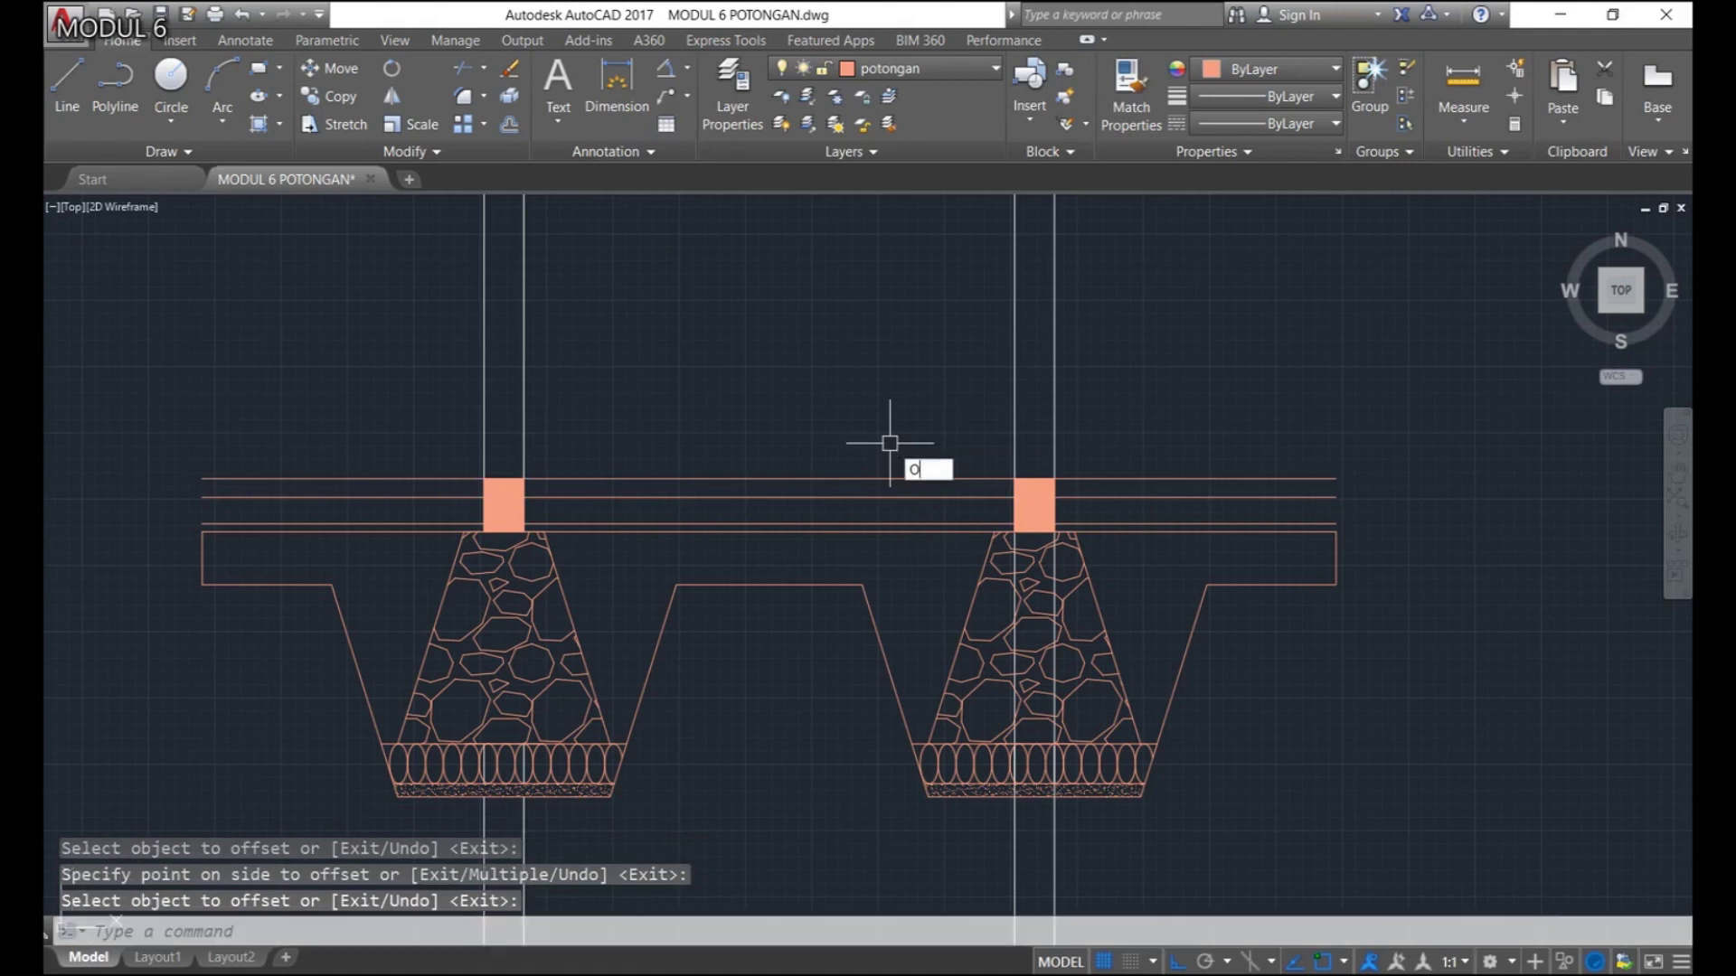
key("Return")
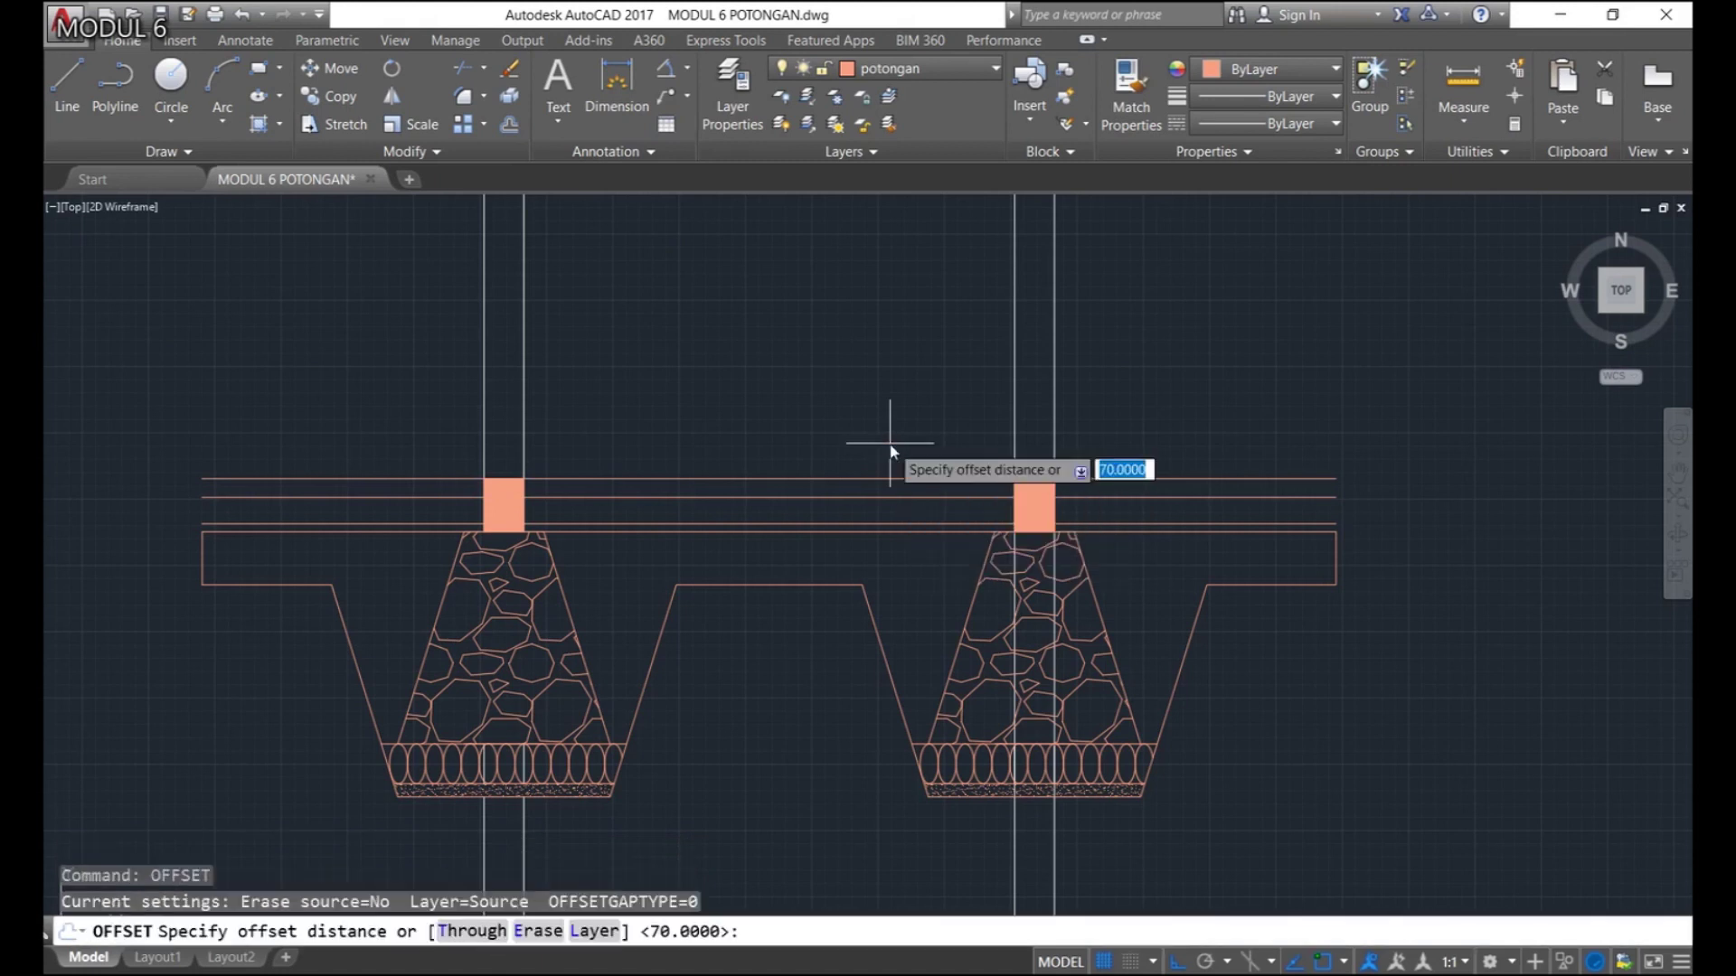
type("50")
key("Return")
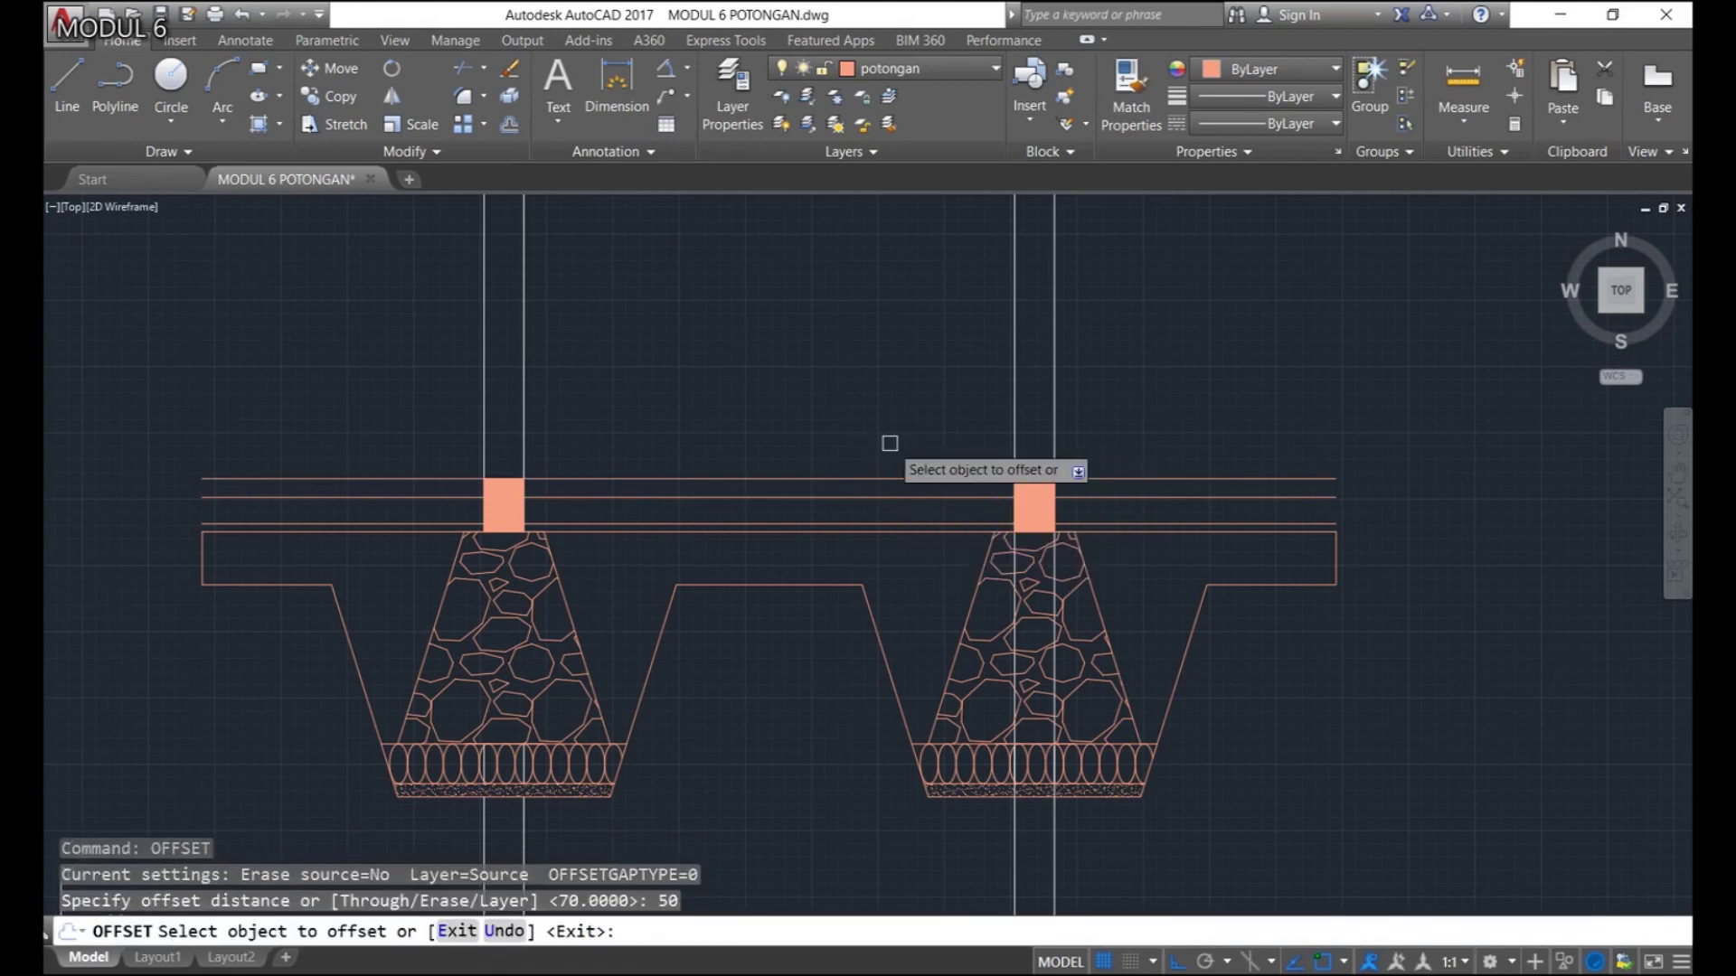
left_click(747, 479)
left_click(736, 426)
key("Return")
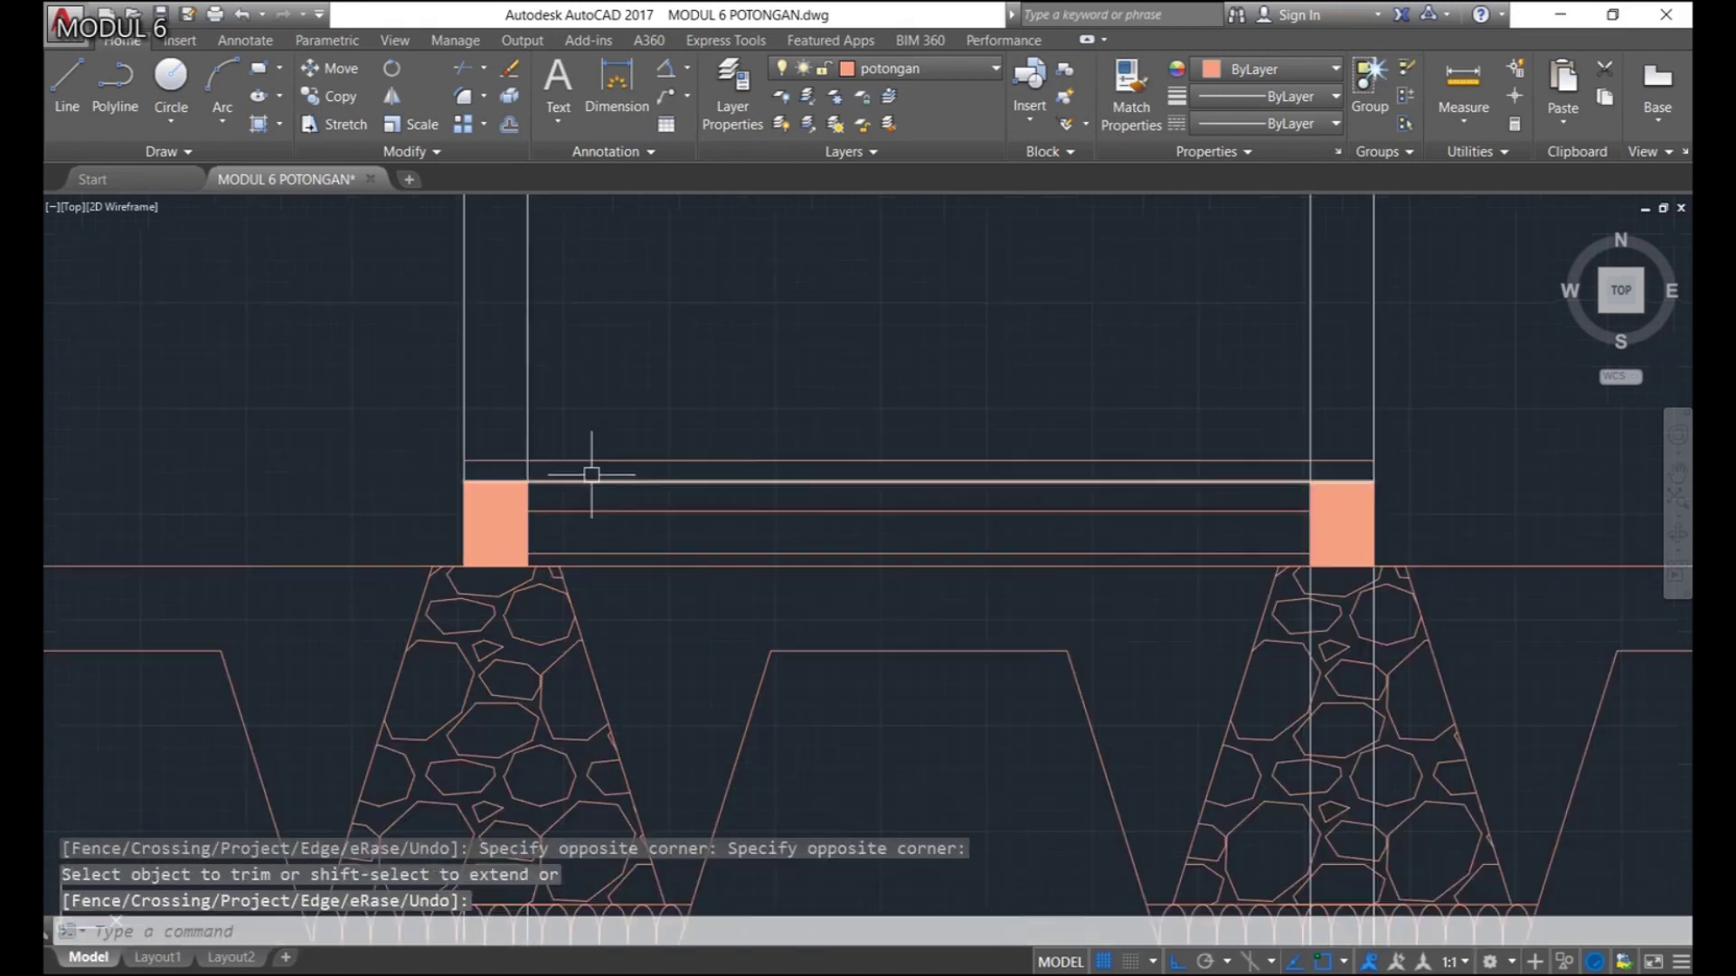
Fill the 100-thick floor layer between the ground beams with an AR-SAND hatch at scale 0.5
scroll(588, 473, "down", 1)
middle_click_drag(822, 432, 806, 429)
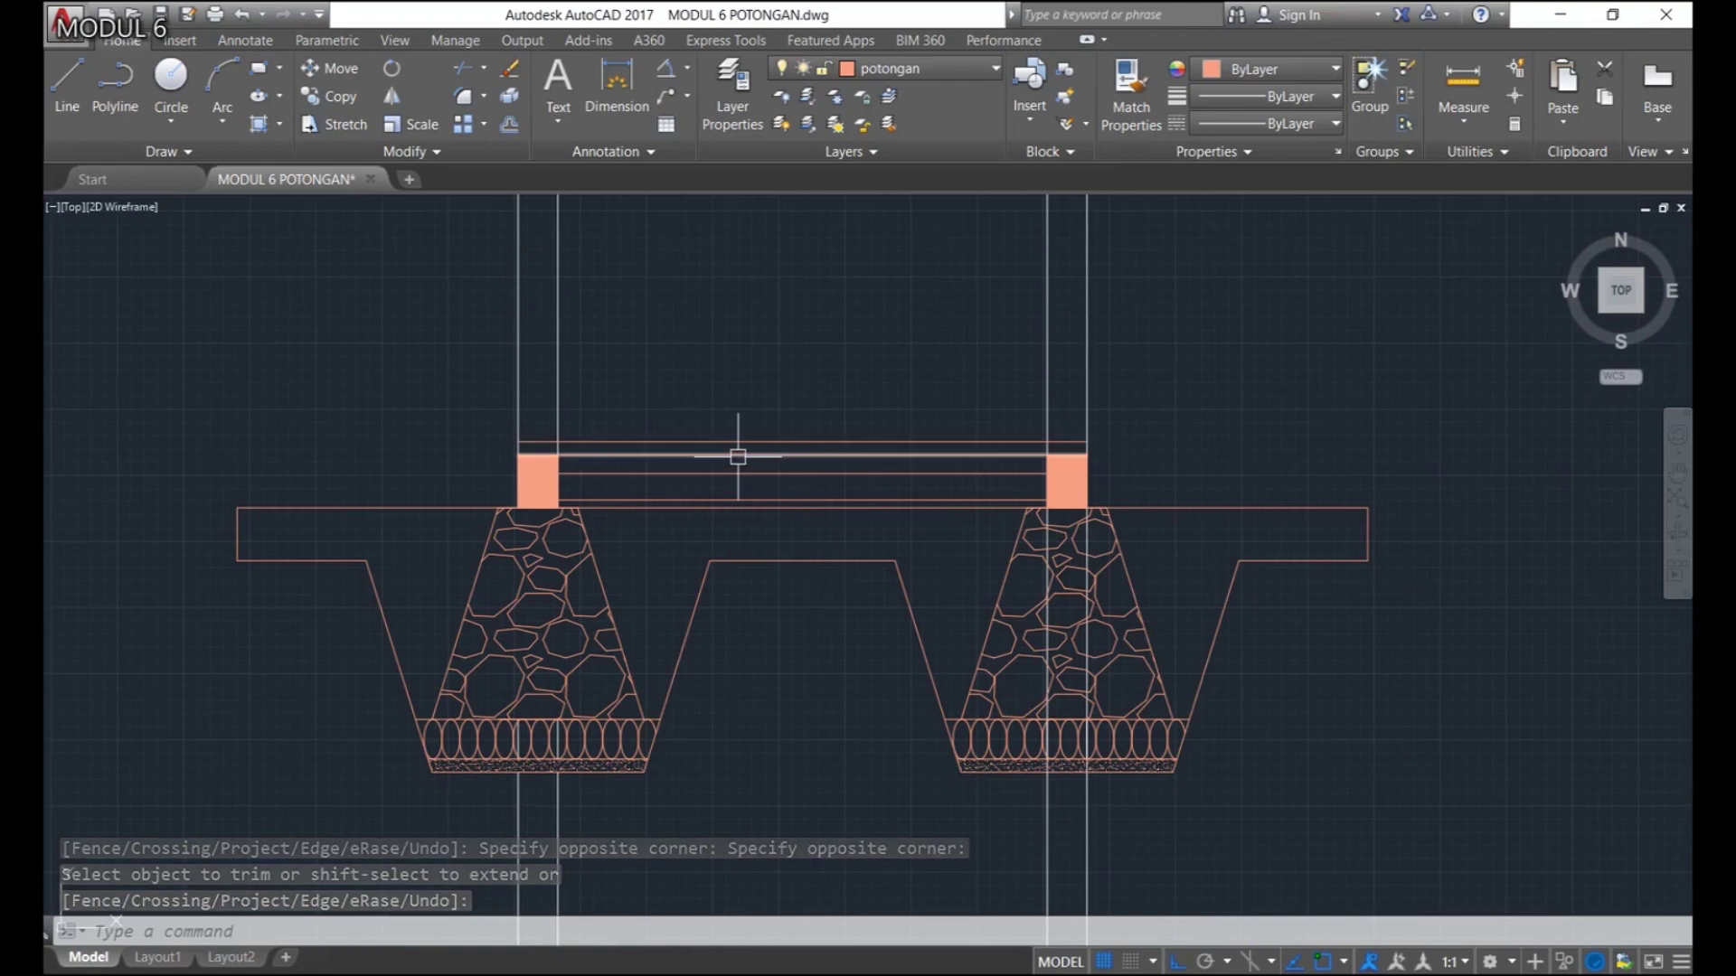
scroll(738, 457, "up", 4)
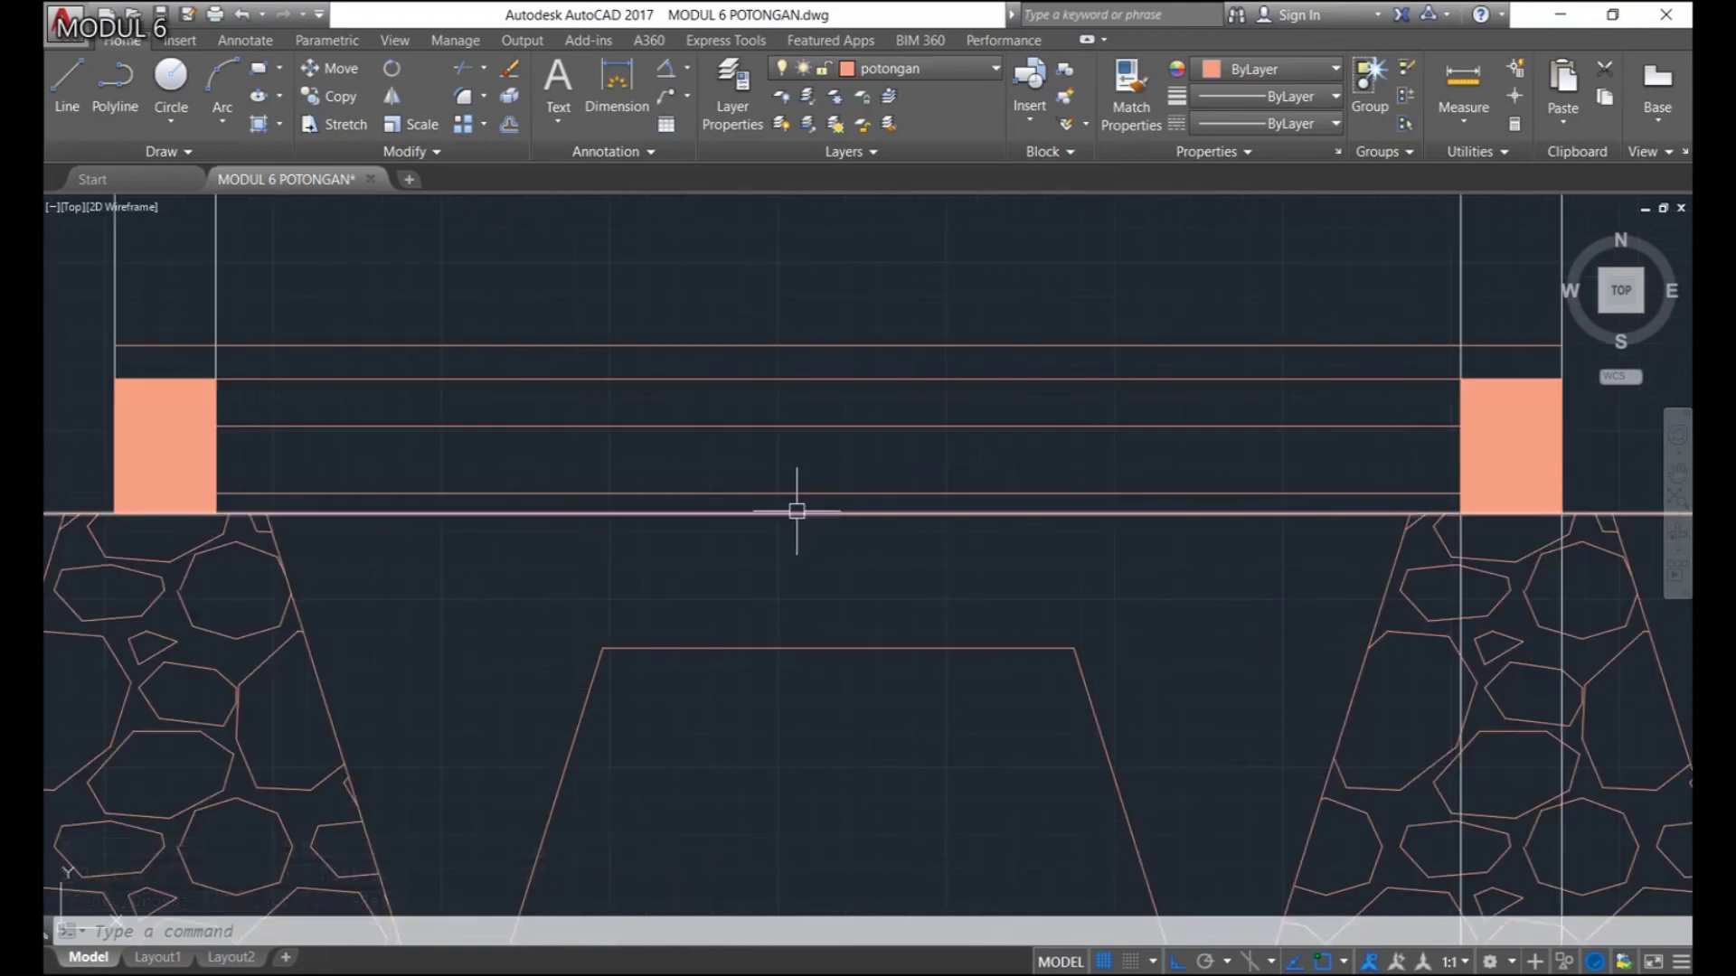
middle_click_drag(796, 510, 772, 544)
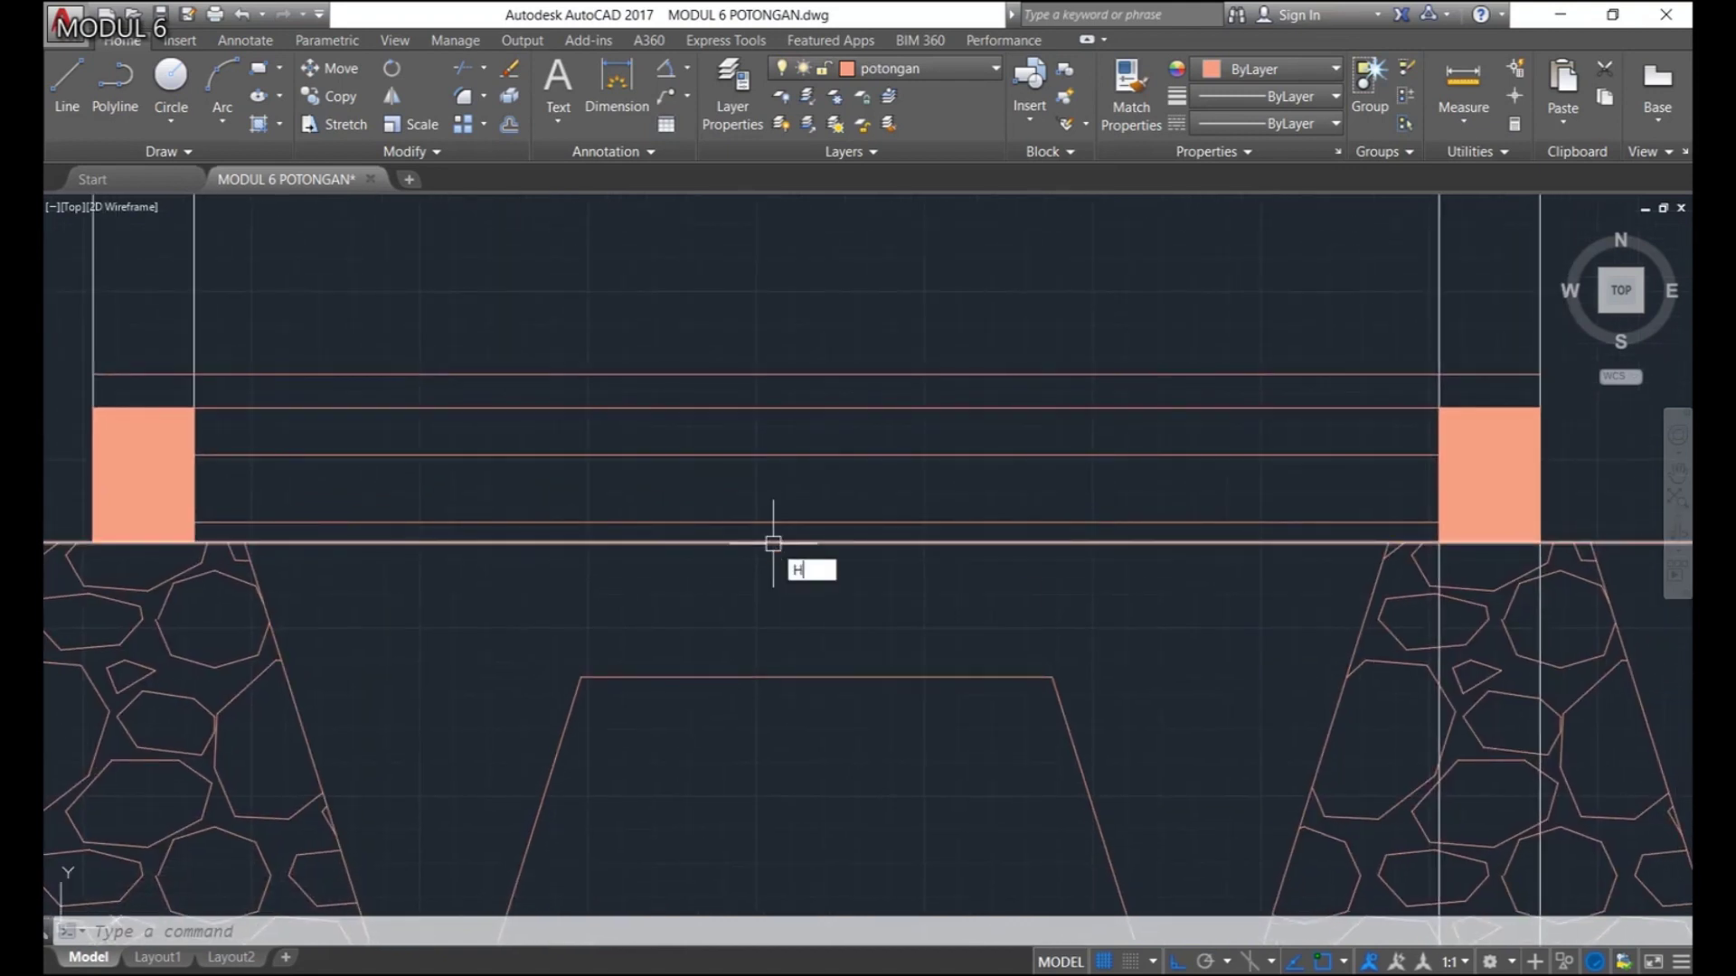
type("h")
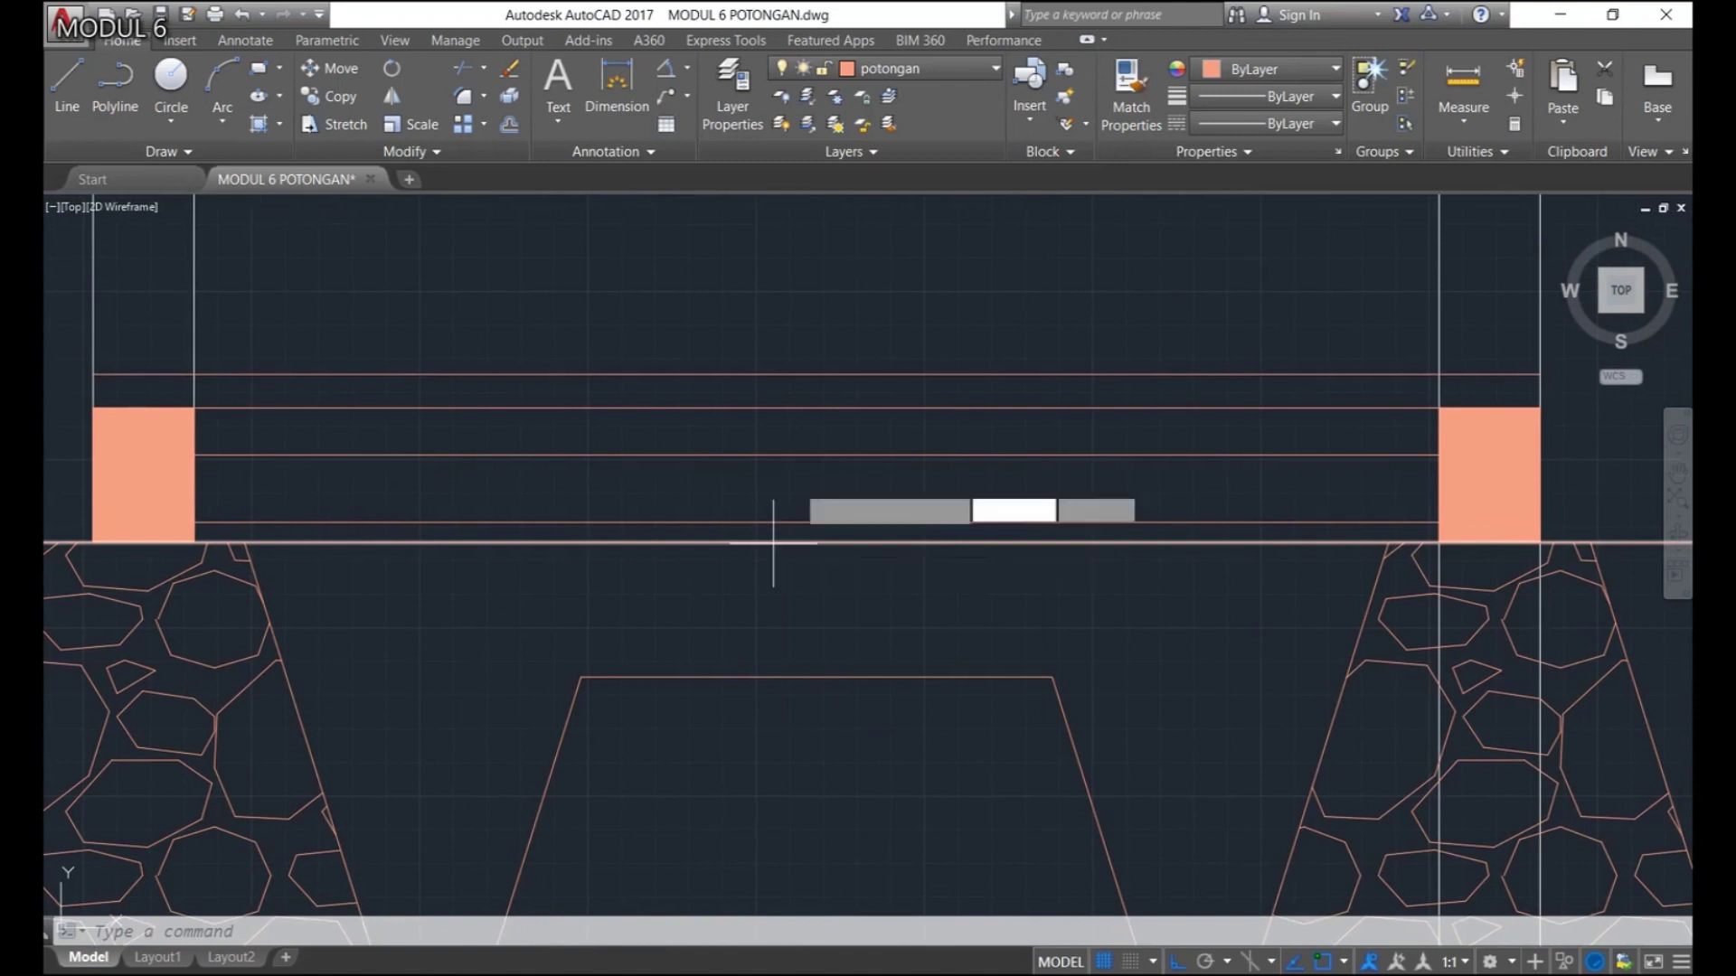
key("Return")
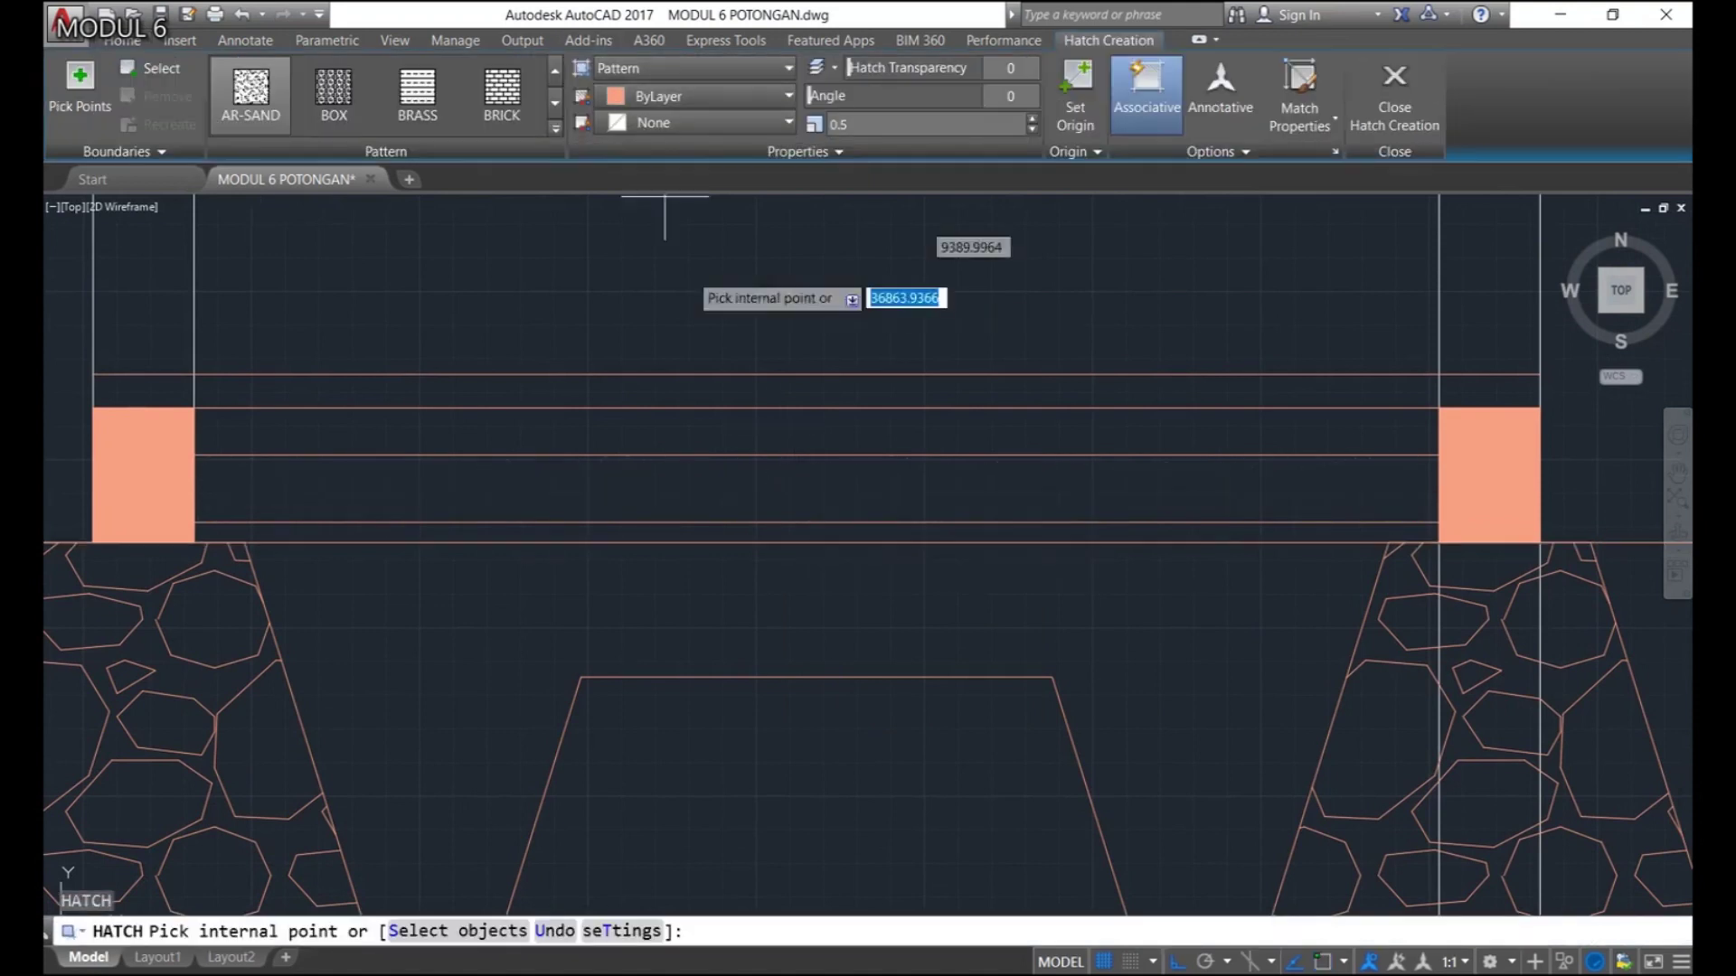
left_click(716, 473)
key("Return")
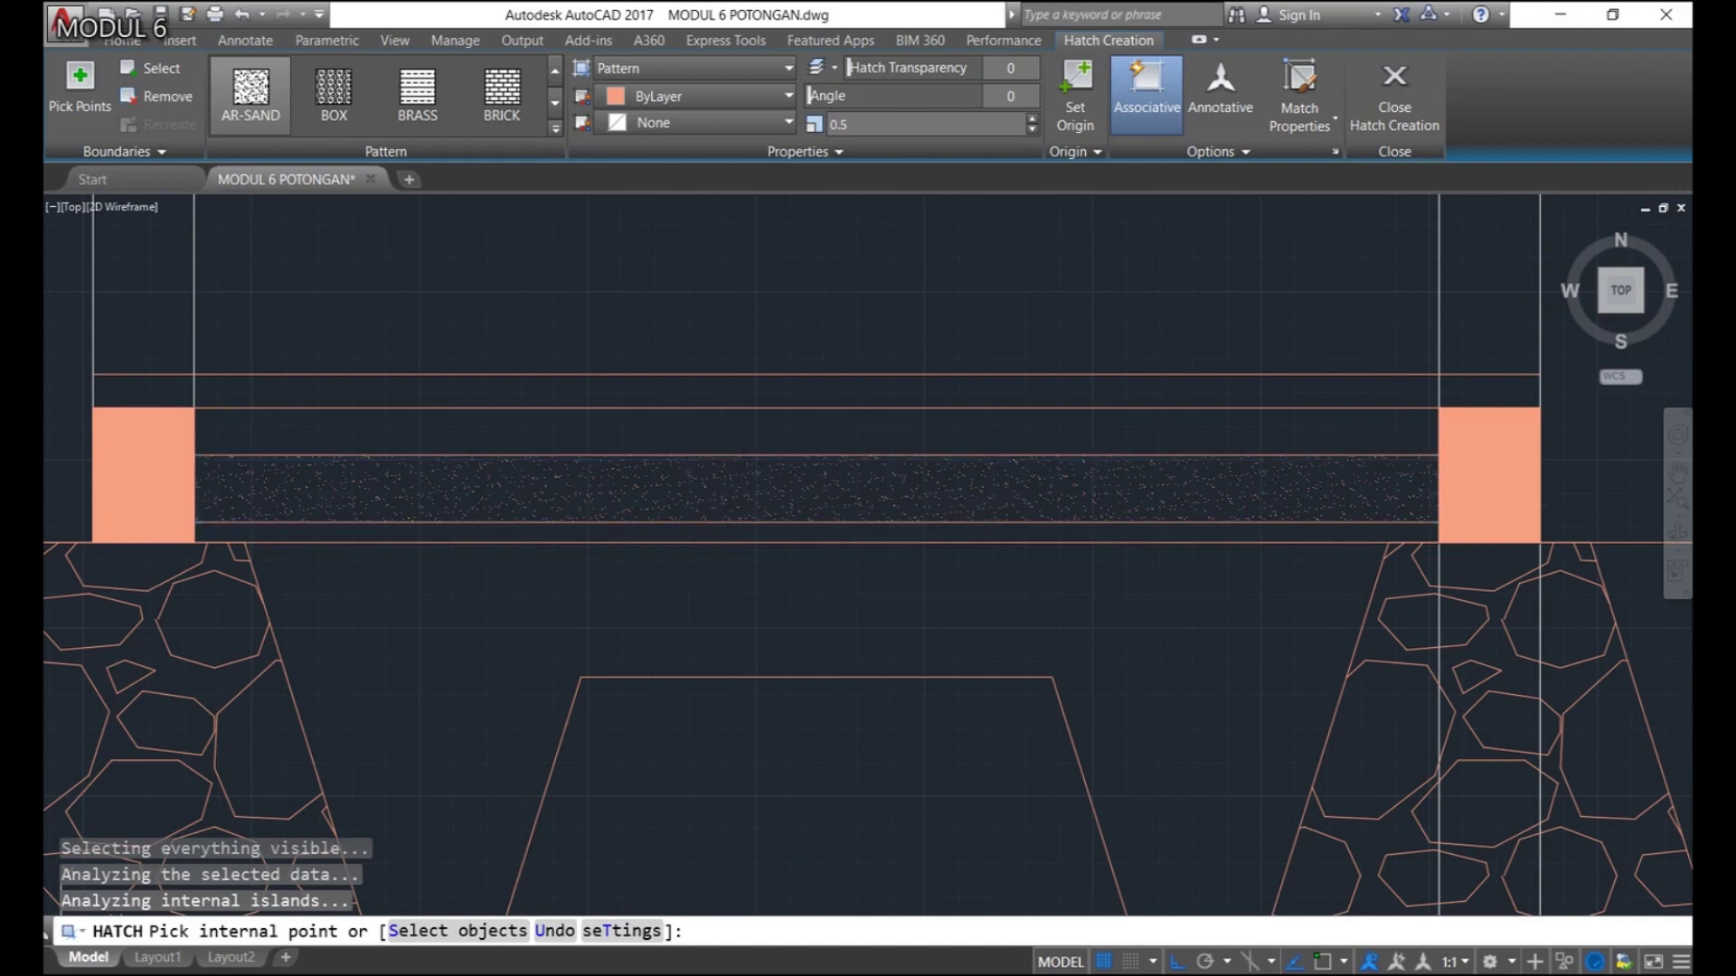
Fill the 70-thick floor layer above the sand with an AR-CONC hatch at scale 0.5
key("Return")
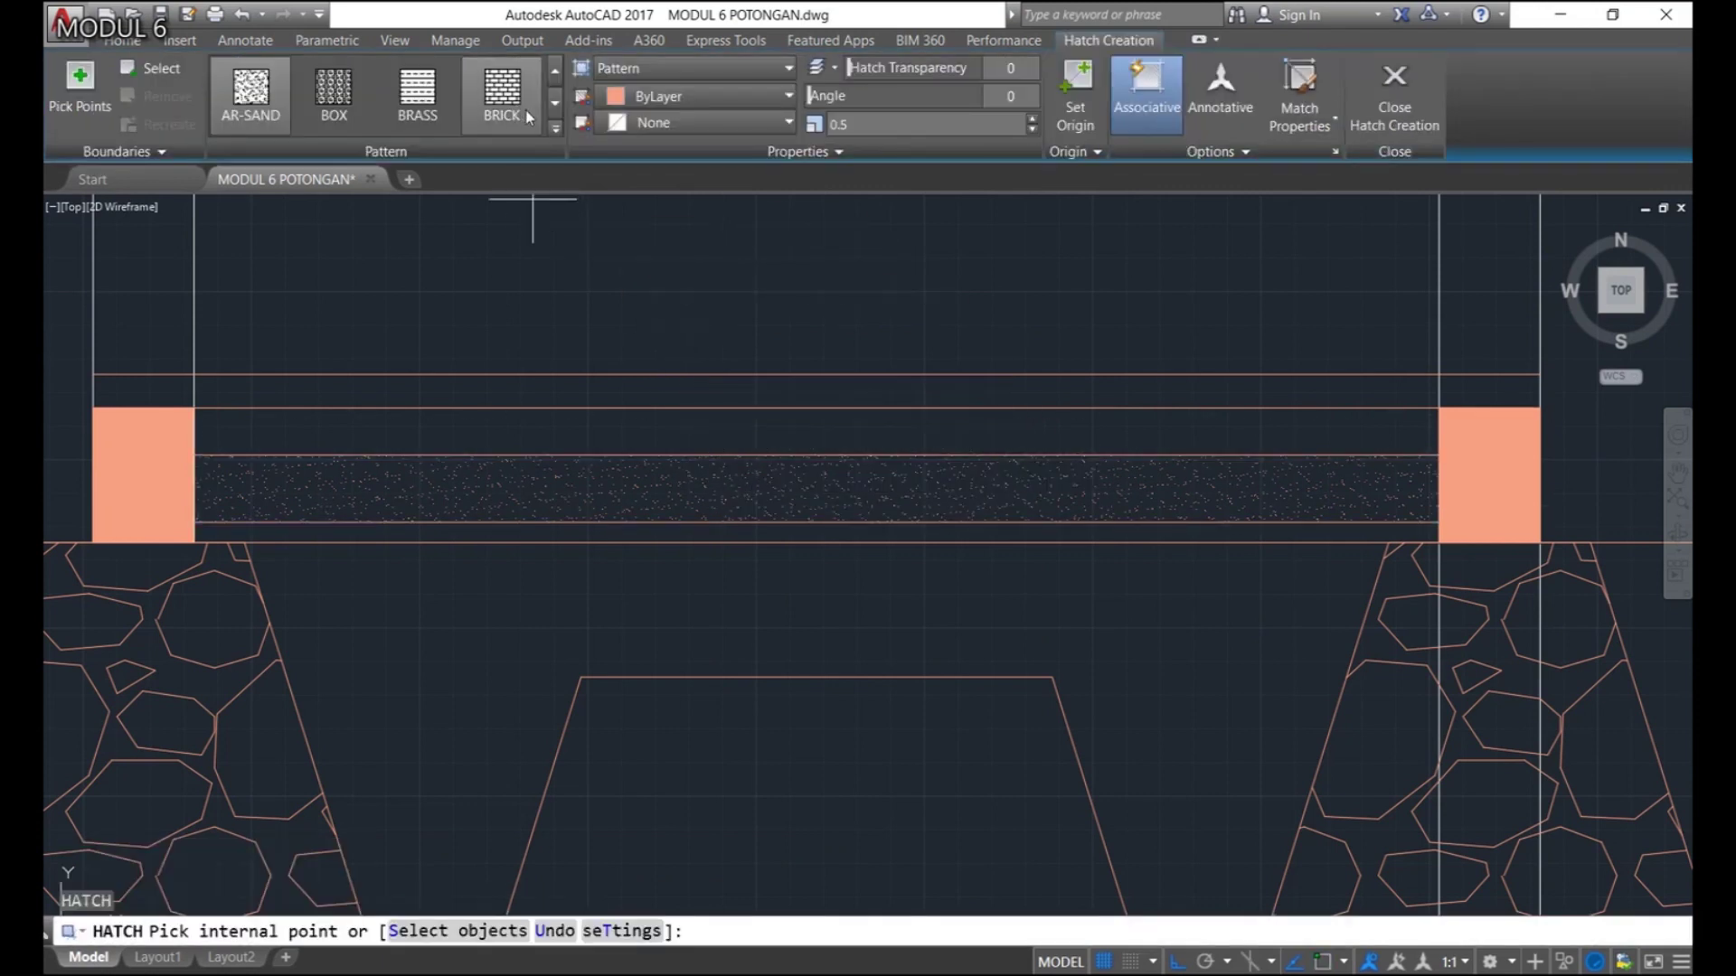
left_click(555, 76)
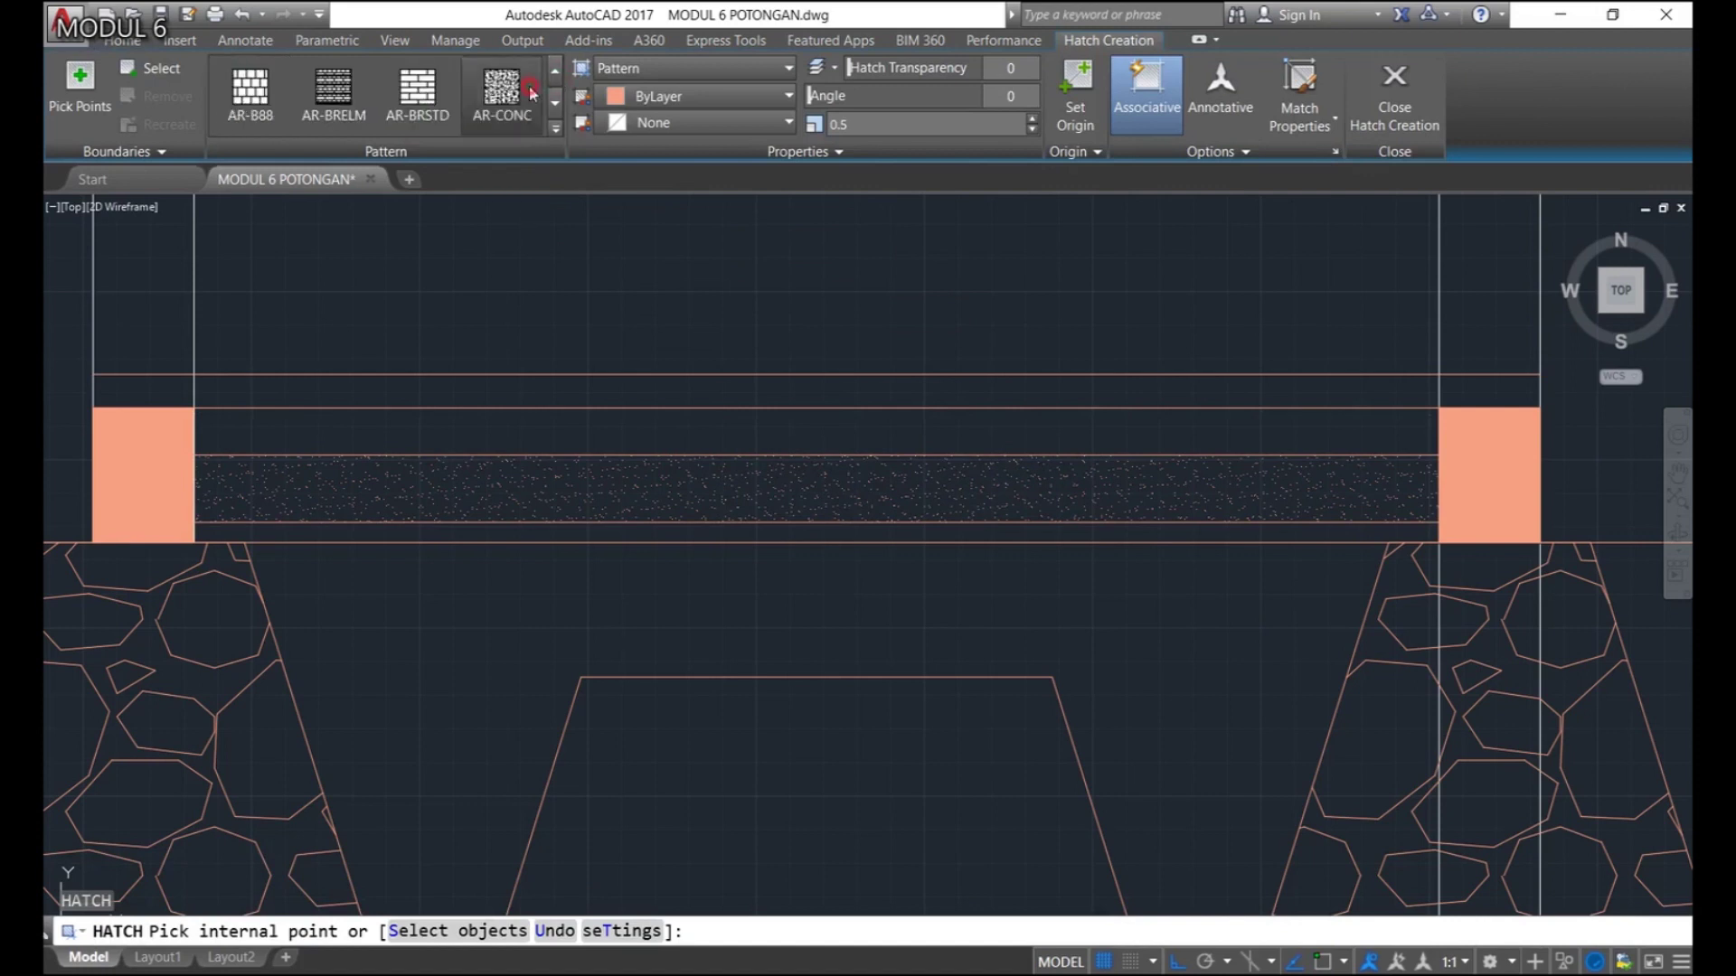
left_click(502, 91)
left_click(865, 422)
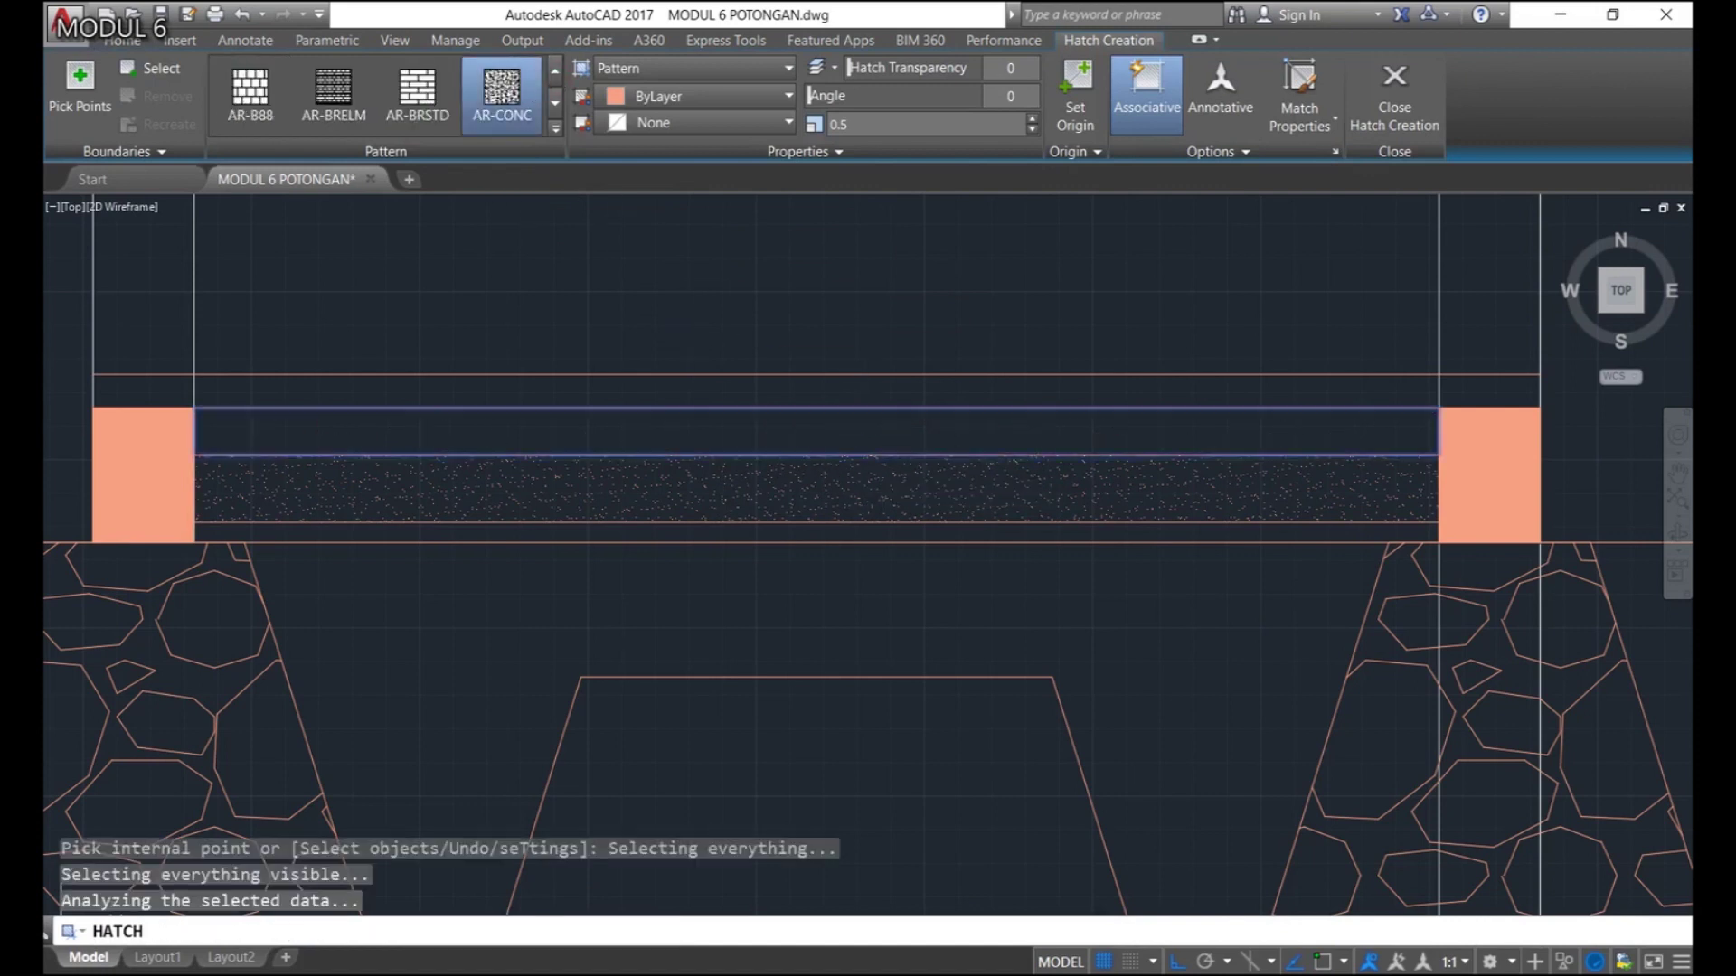
key("Return")
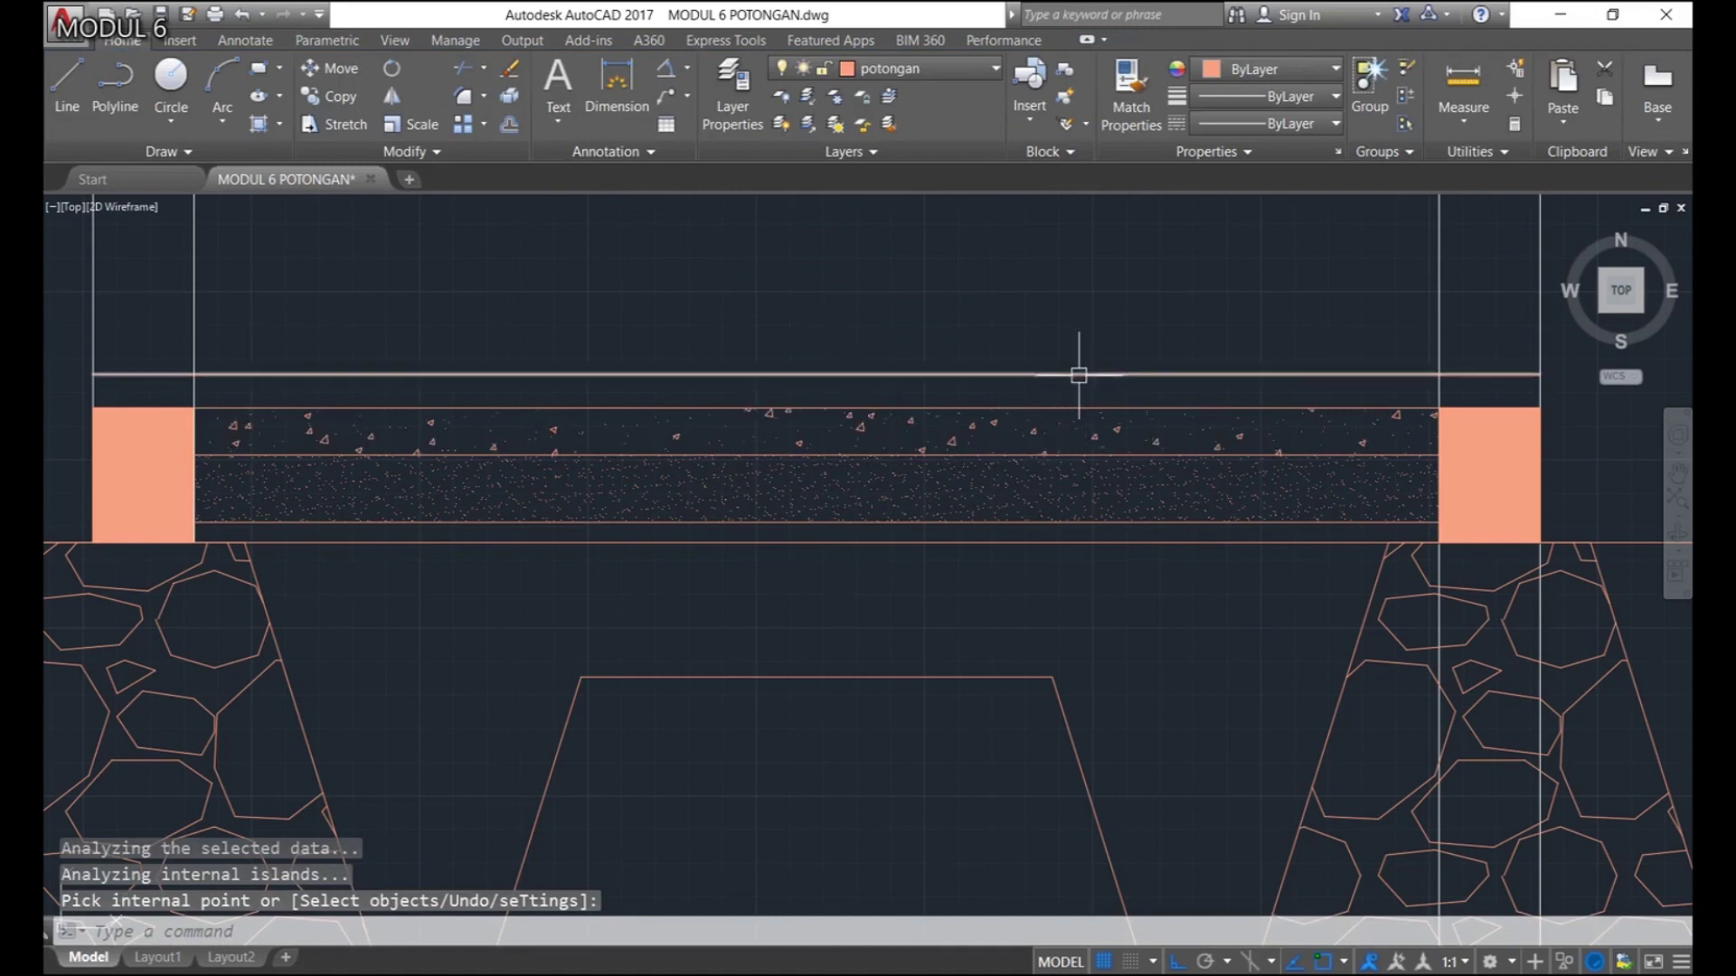
Fill the ground areas between and outside the stone foundations with an ANSI31 hatch at angle 45 and scale 10
middle_click_drag(1100, 356, 1017, 418)
scroll(1016, 419, "down", 2)
mouse_move(998, 332)
middle_mouse_down()
mouse_move(1011, 522)
mouse_move(972, 389)
middle_mouse_up()
scroll(1010, 523, "down", 2)
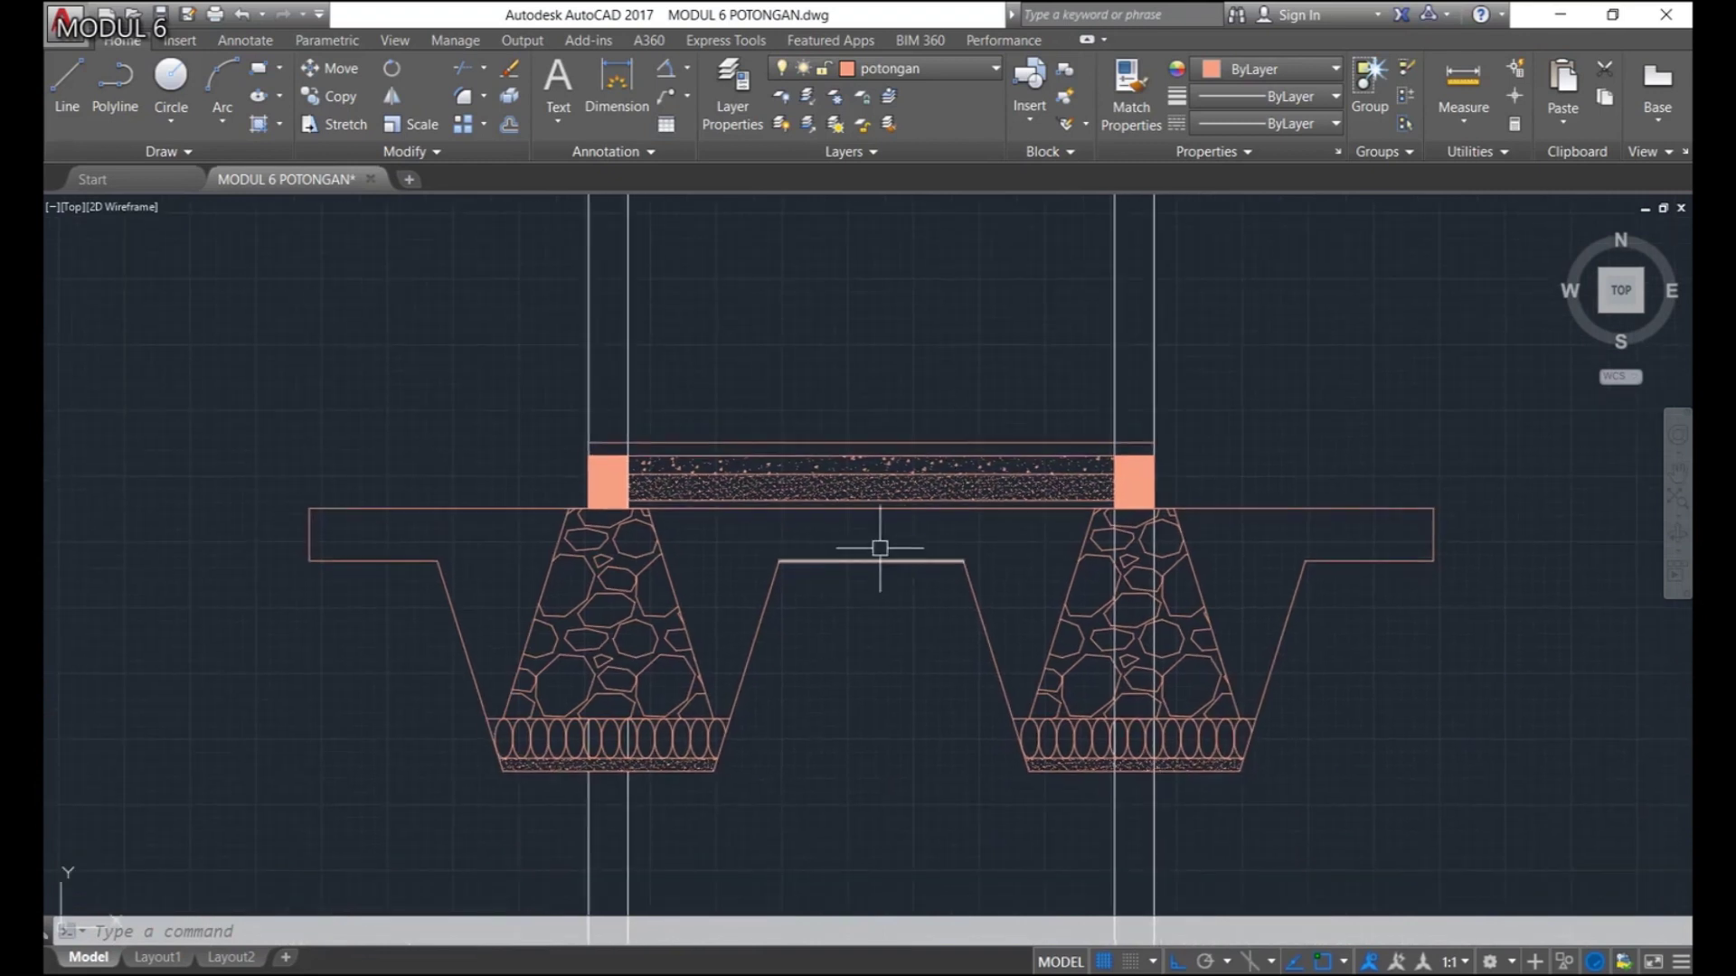
type("h")
key("Return")
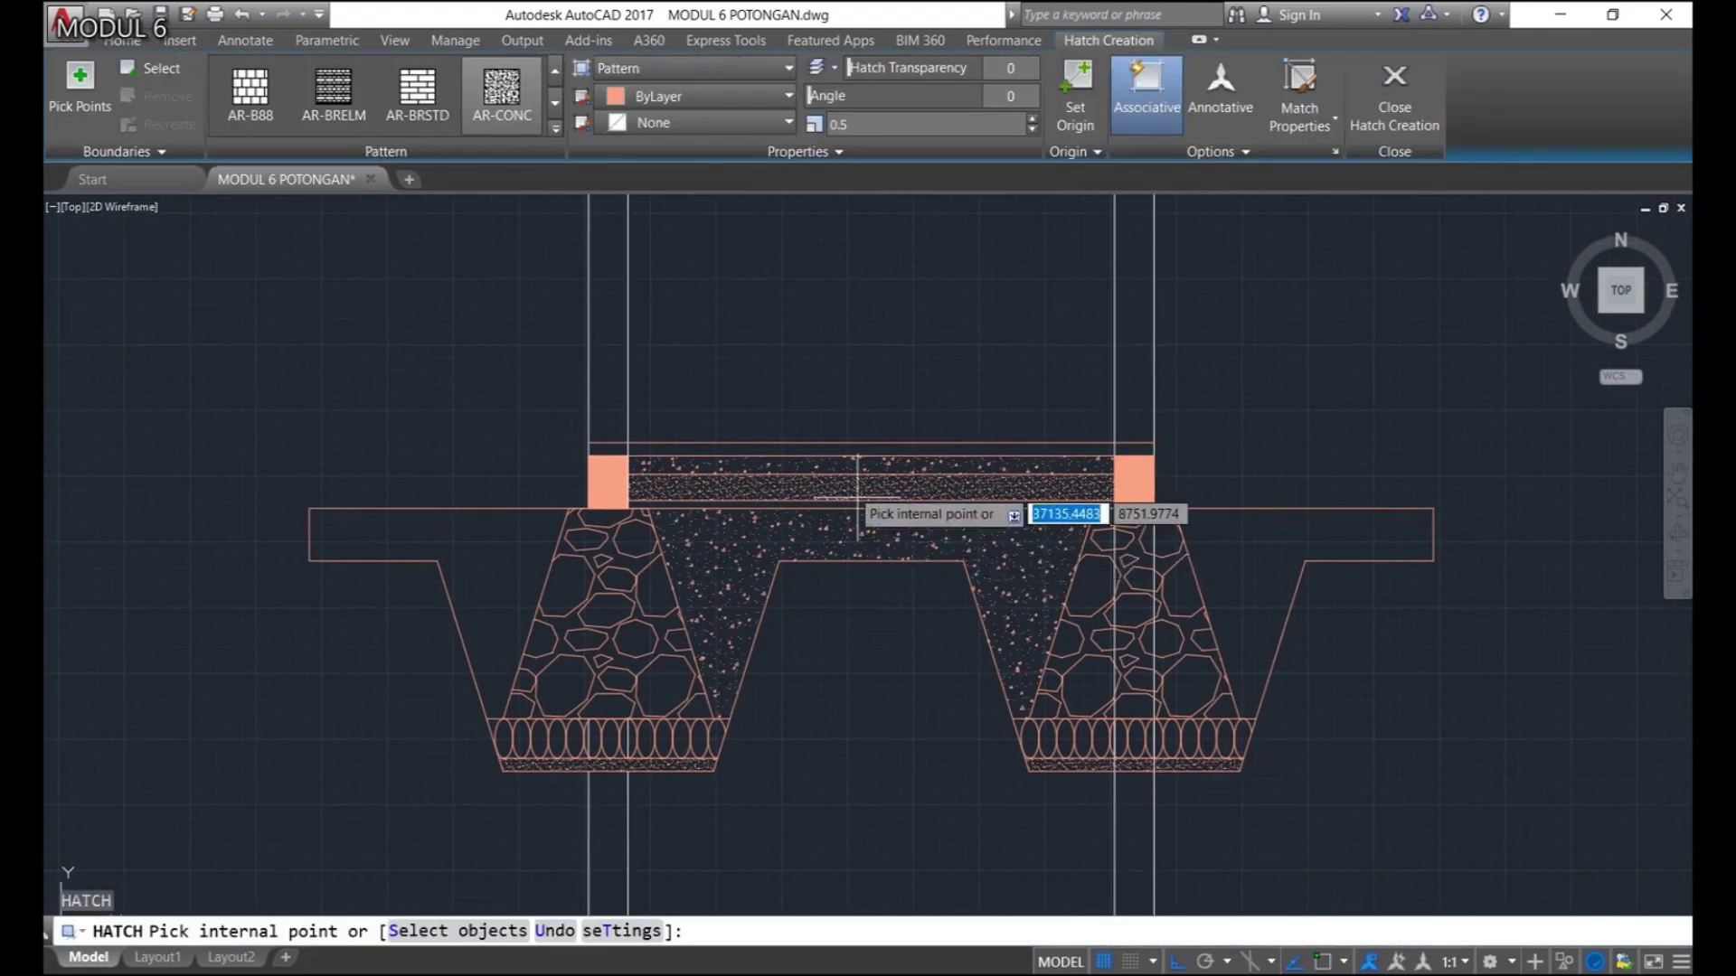
left_click(554, 79)
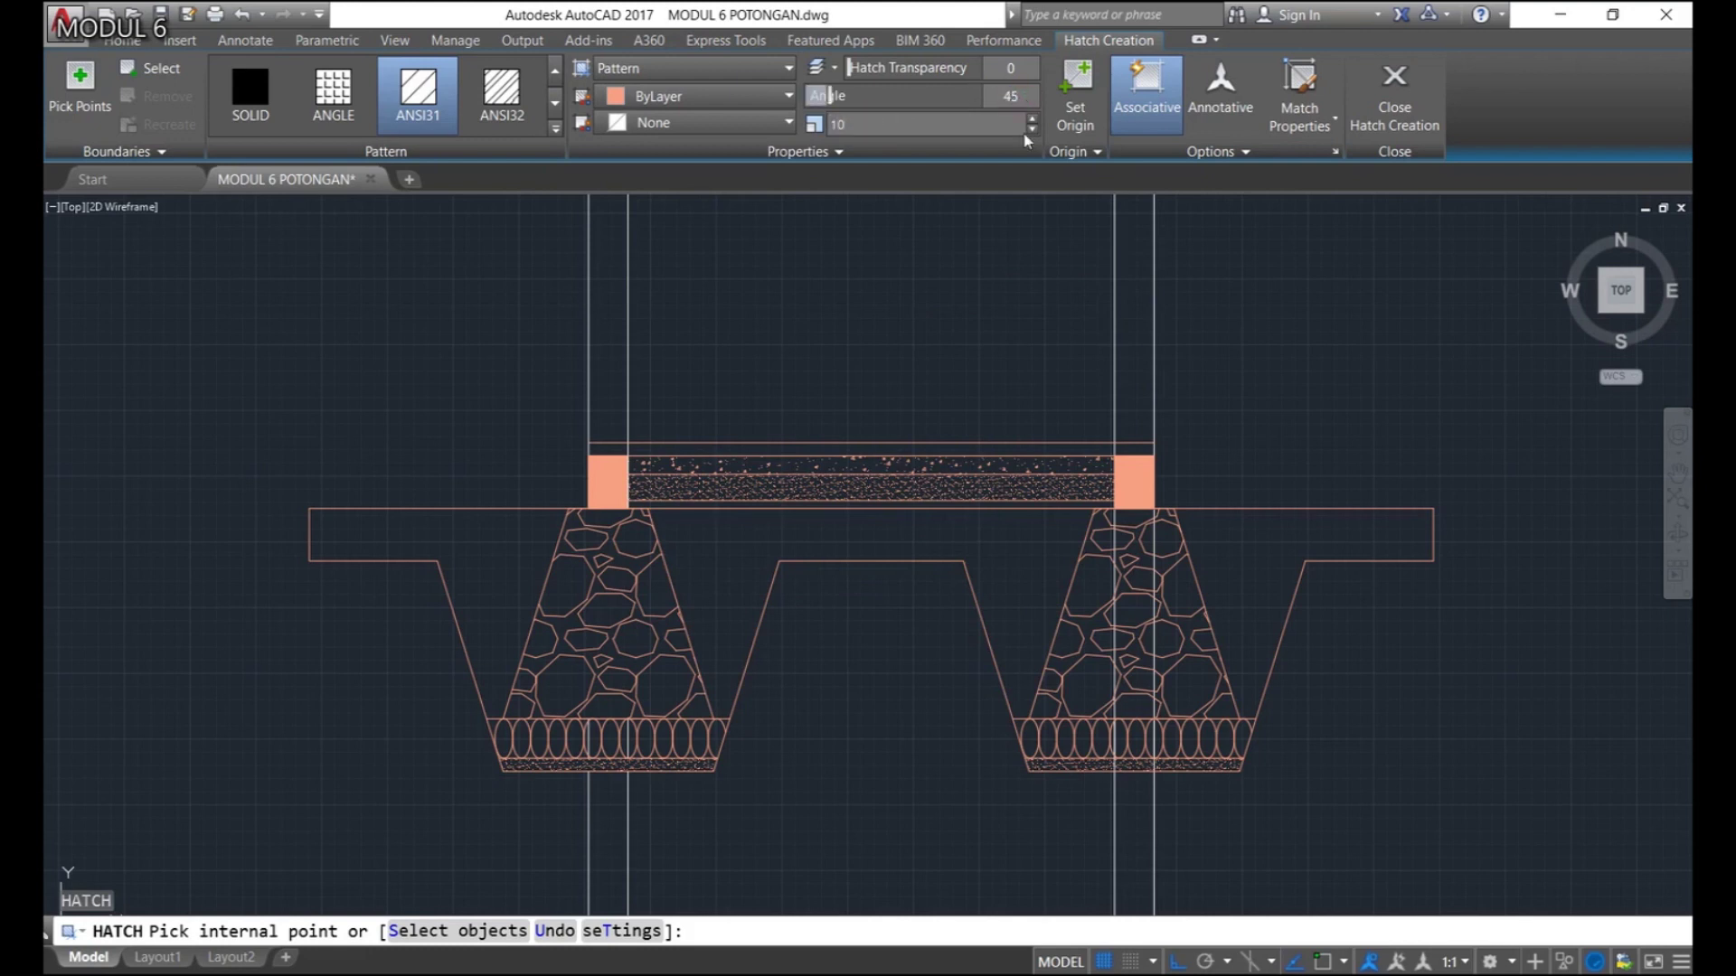
left_click(995, 559)
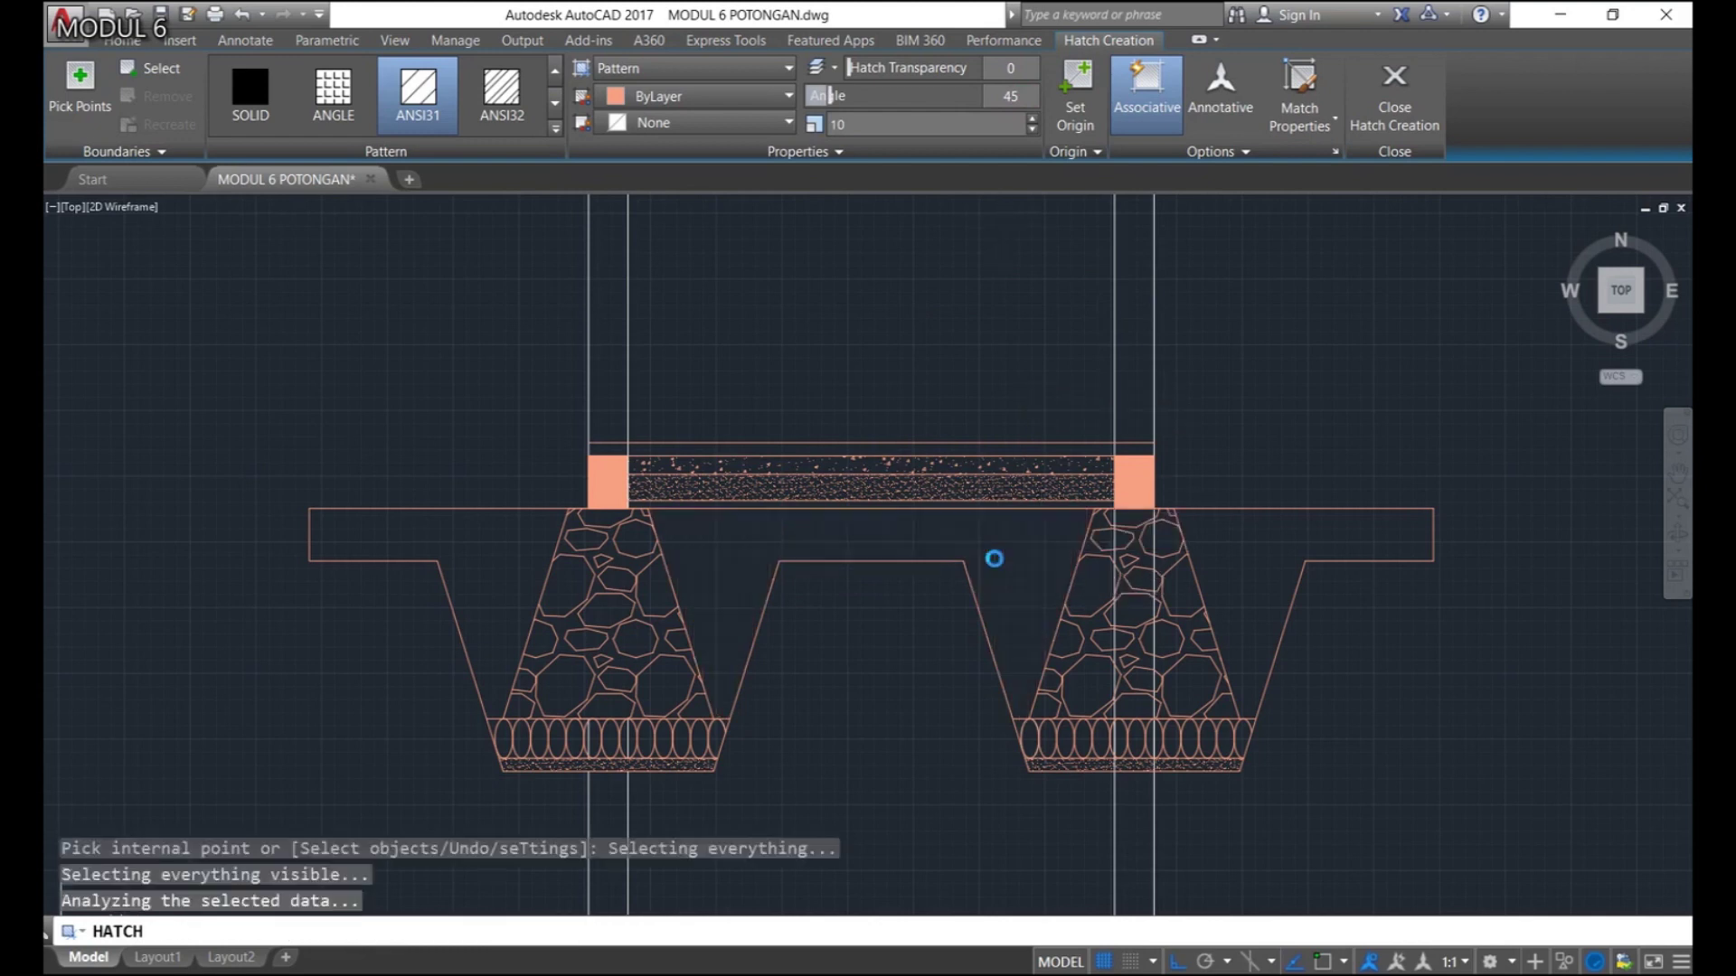
left_click(1269, 540)
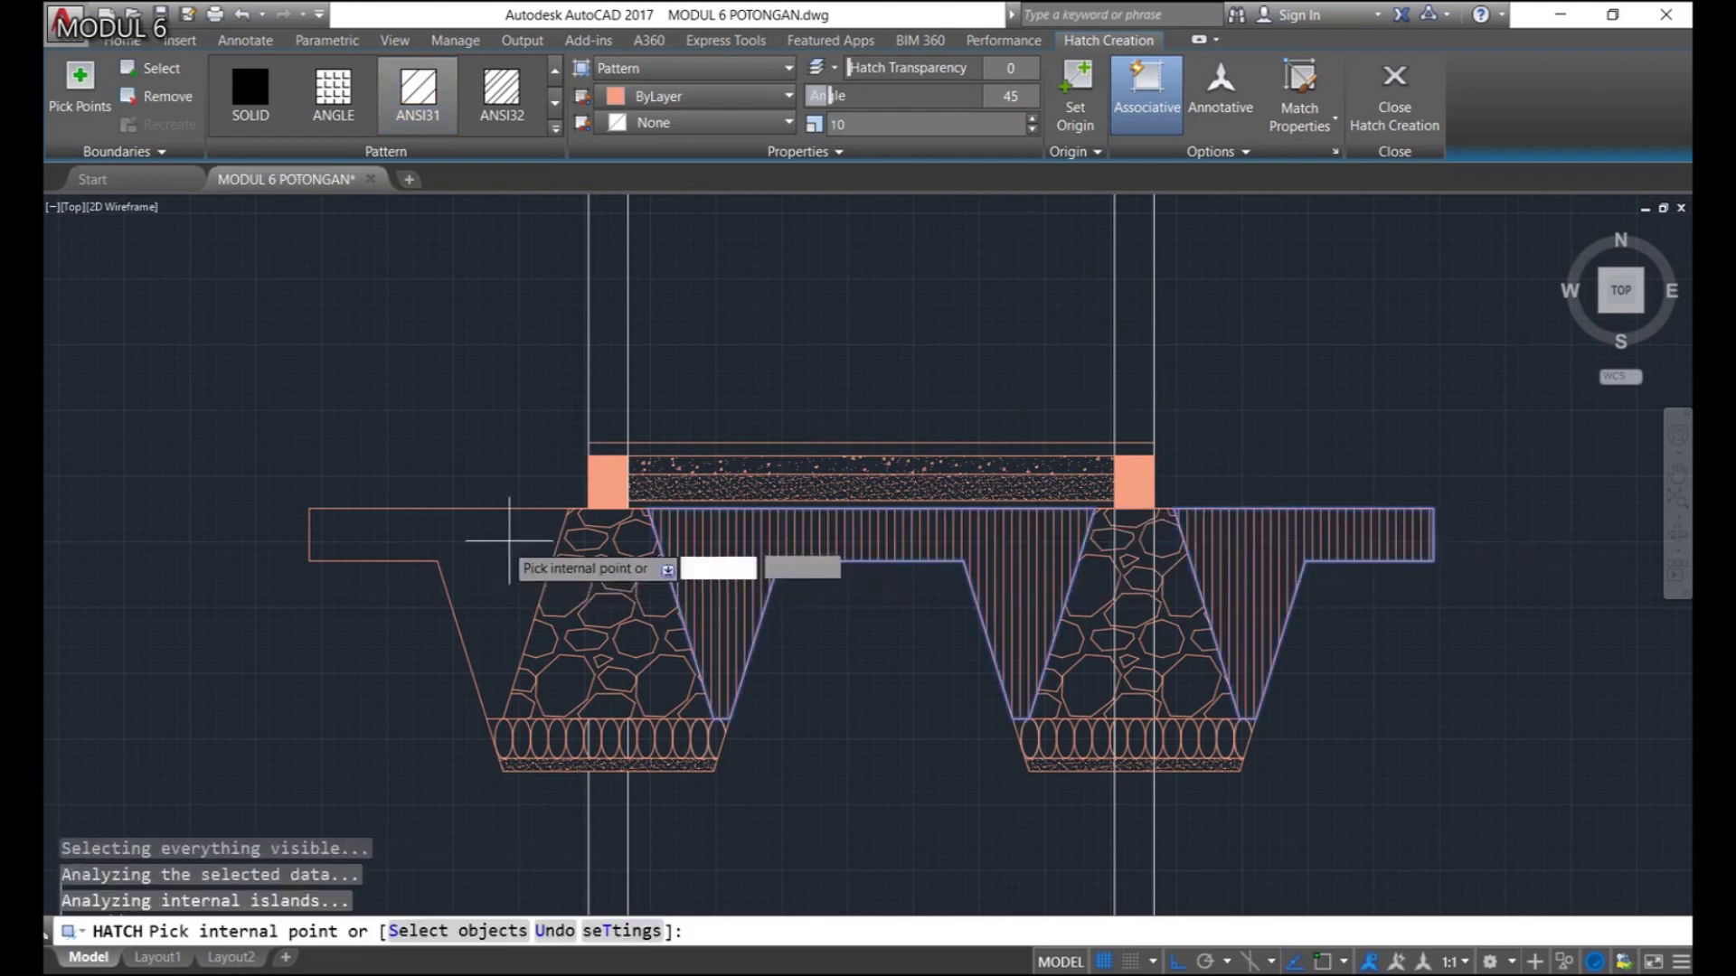
left_click(504, 542)
key("Return")
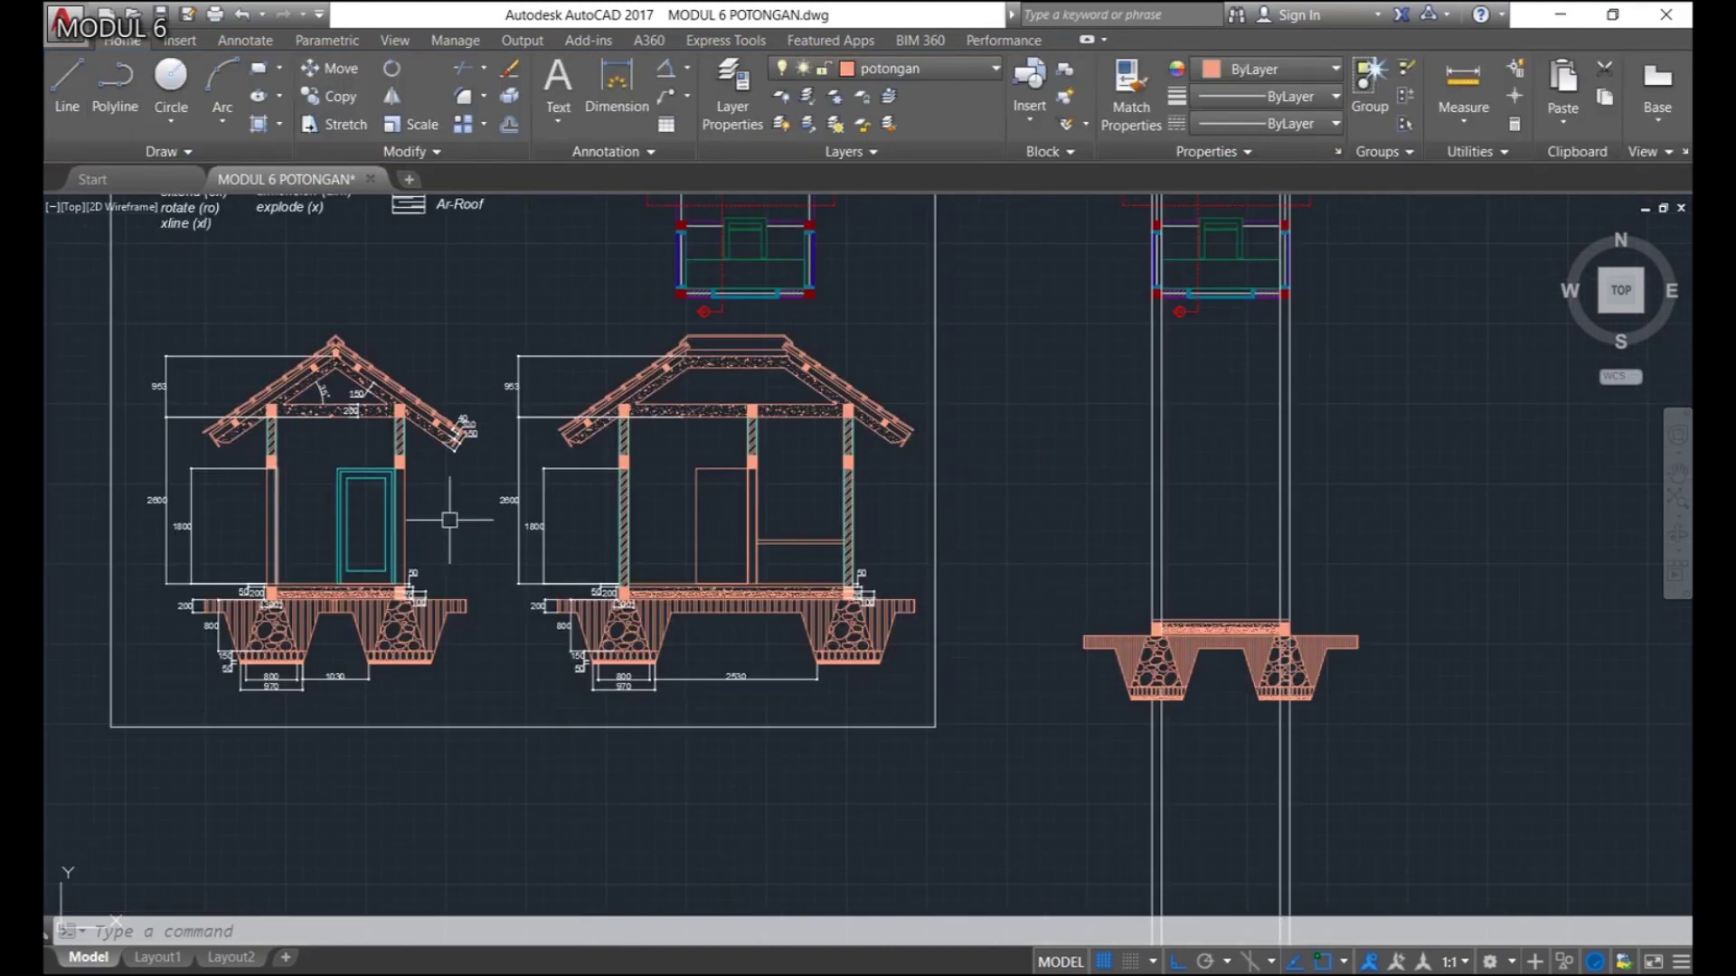
Offset the top floor line upward by 1800 and copy the two ground beam sections onto the new line
scroll(1334, 637, "up", 4)
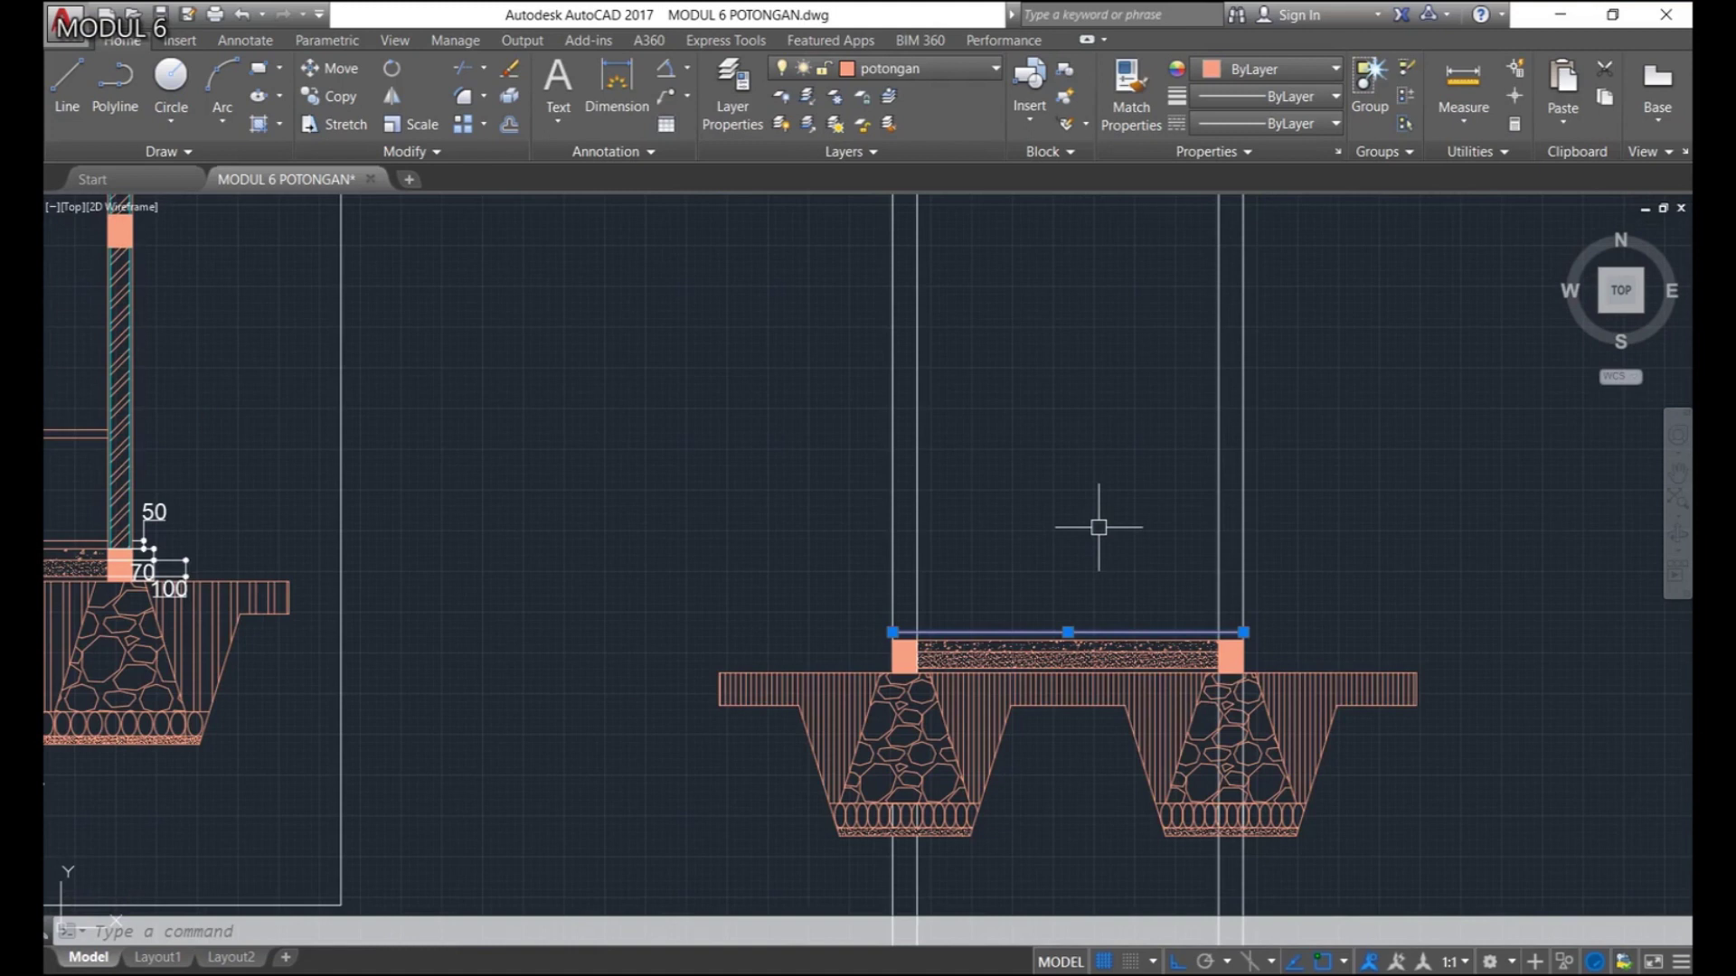
type("o")
key("Return")
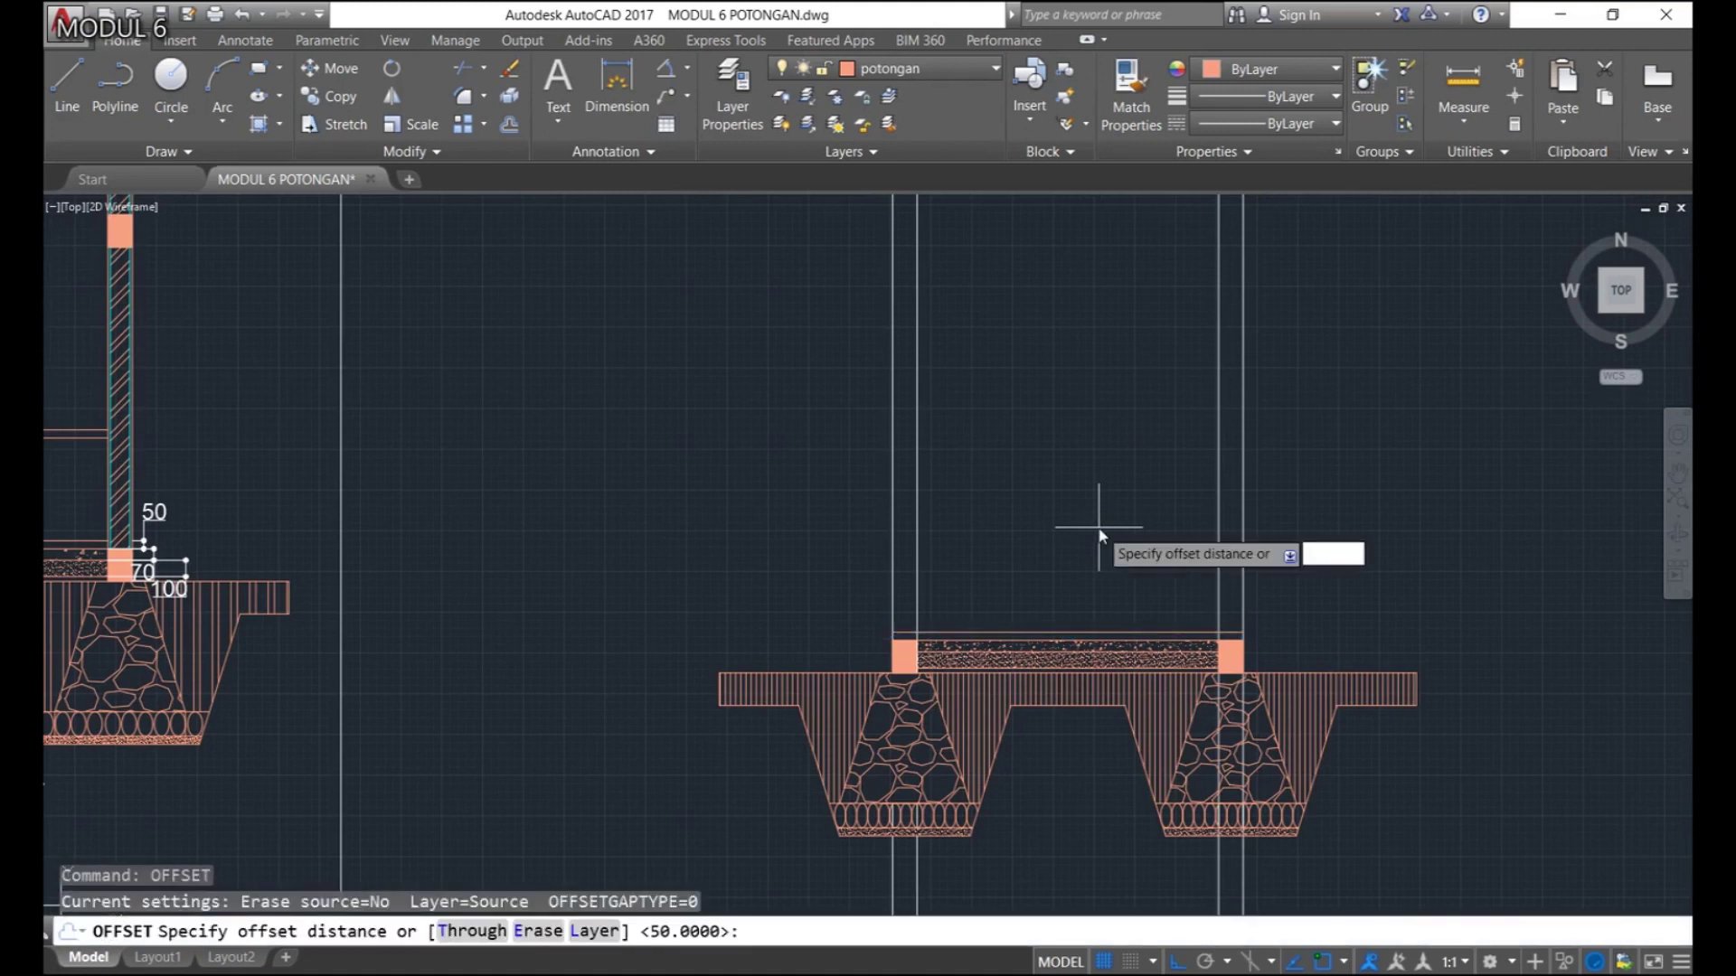
key("Return")
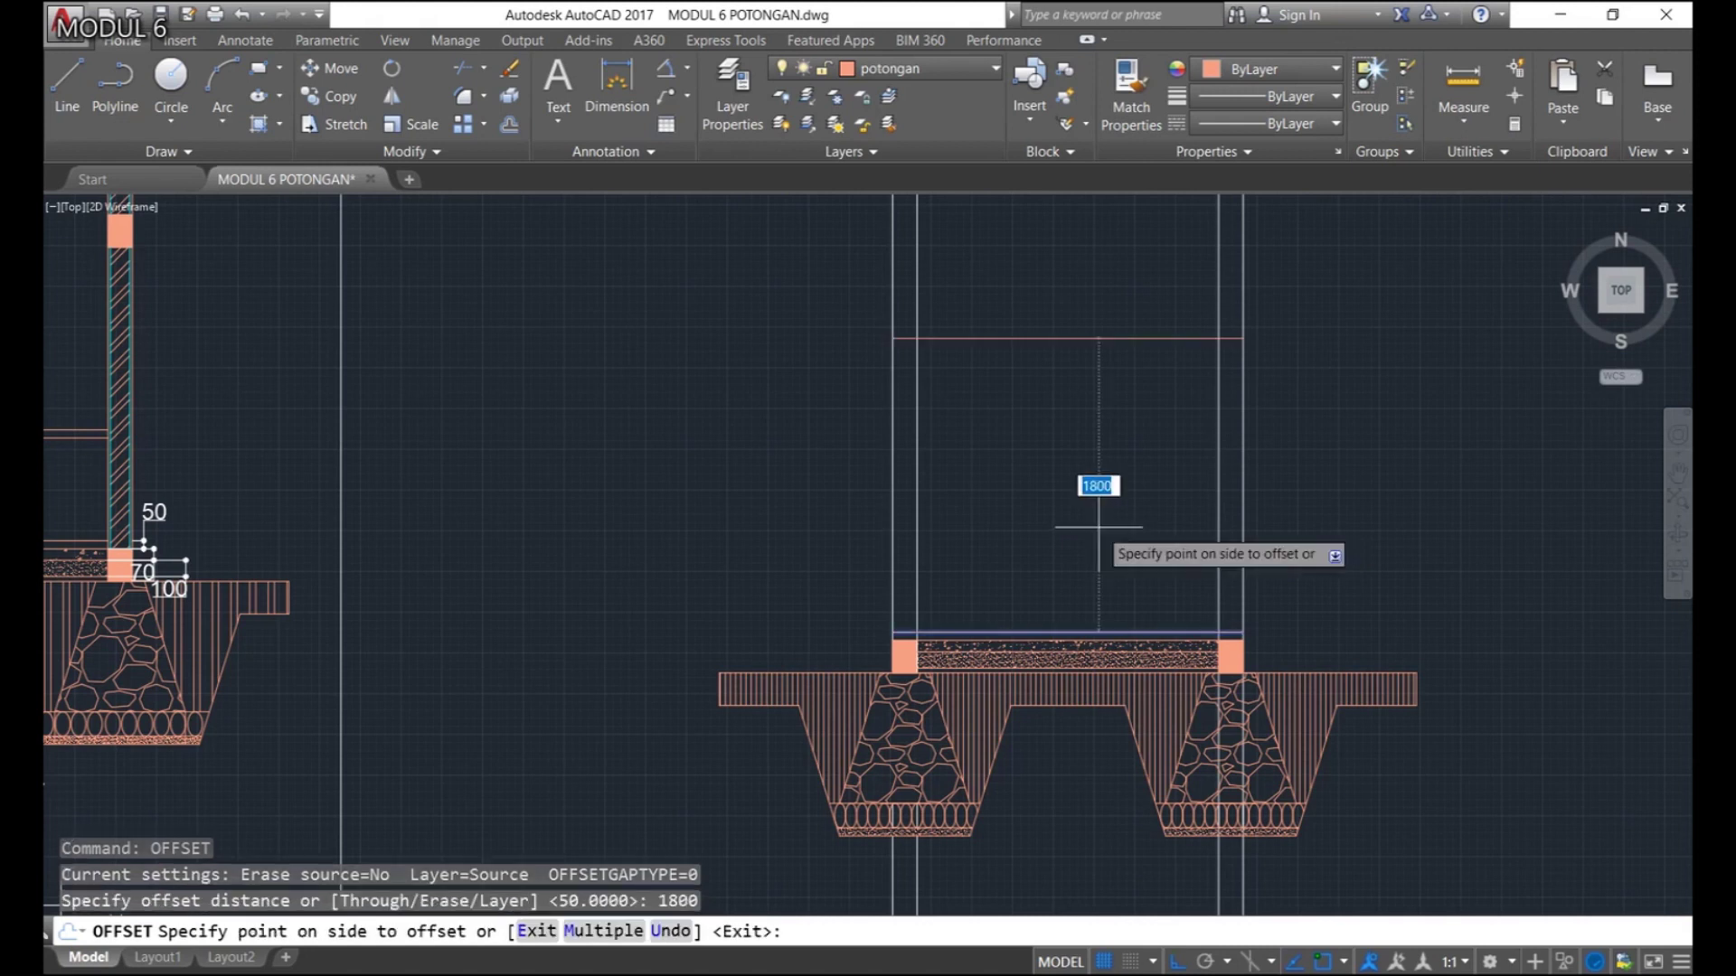
left_click(1108, 307)
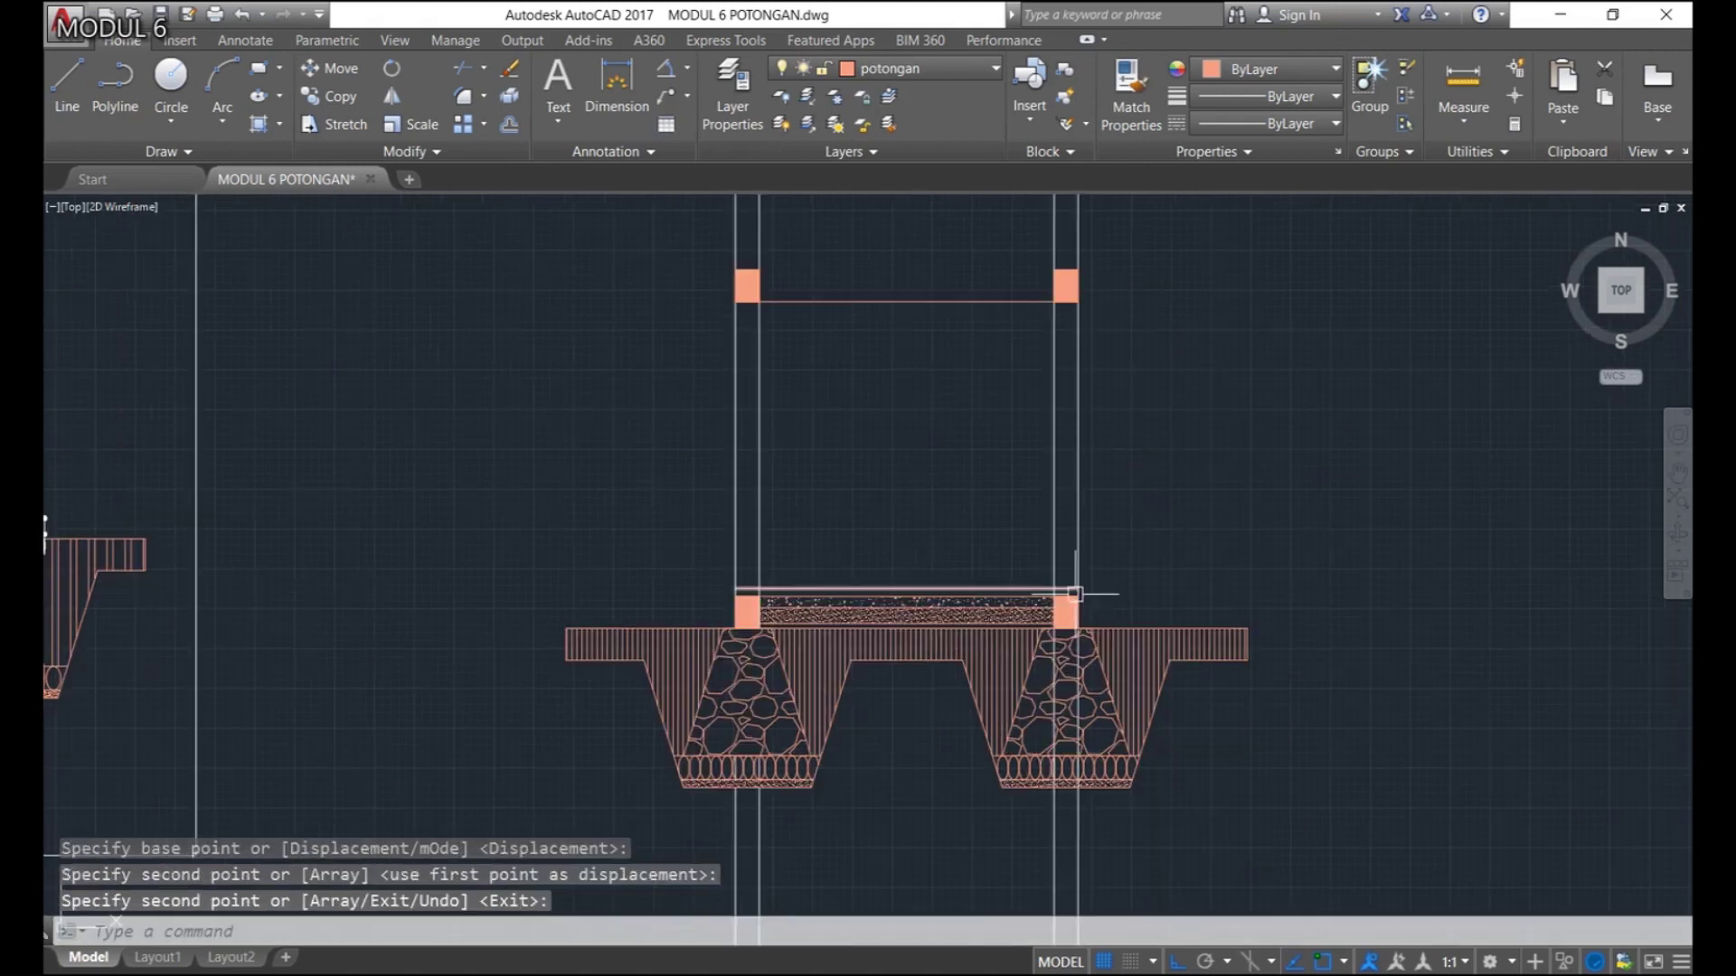
key("Return")
Offset the top floor line upward by 2600 to mark the upper beam level
scroll(1067, 604, "up", 4)
key("Escape")
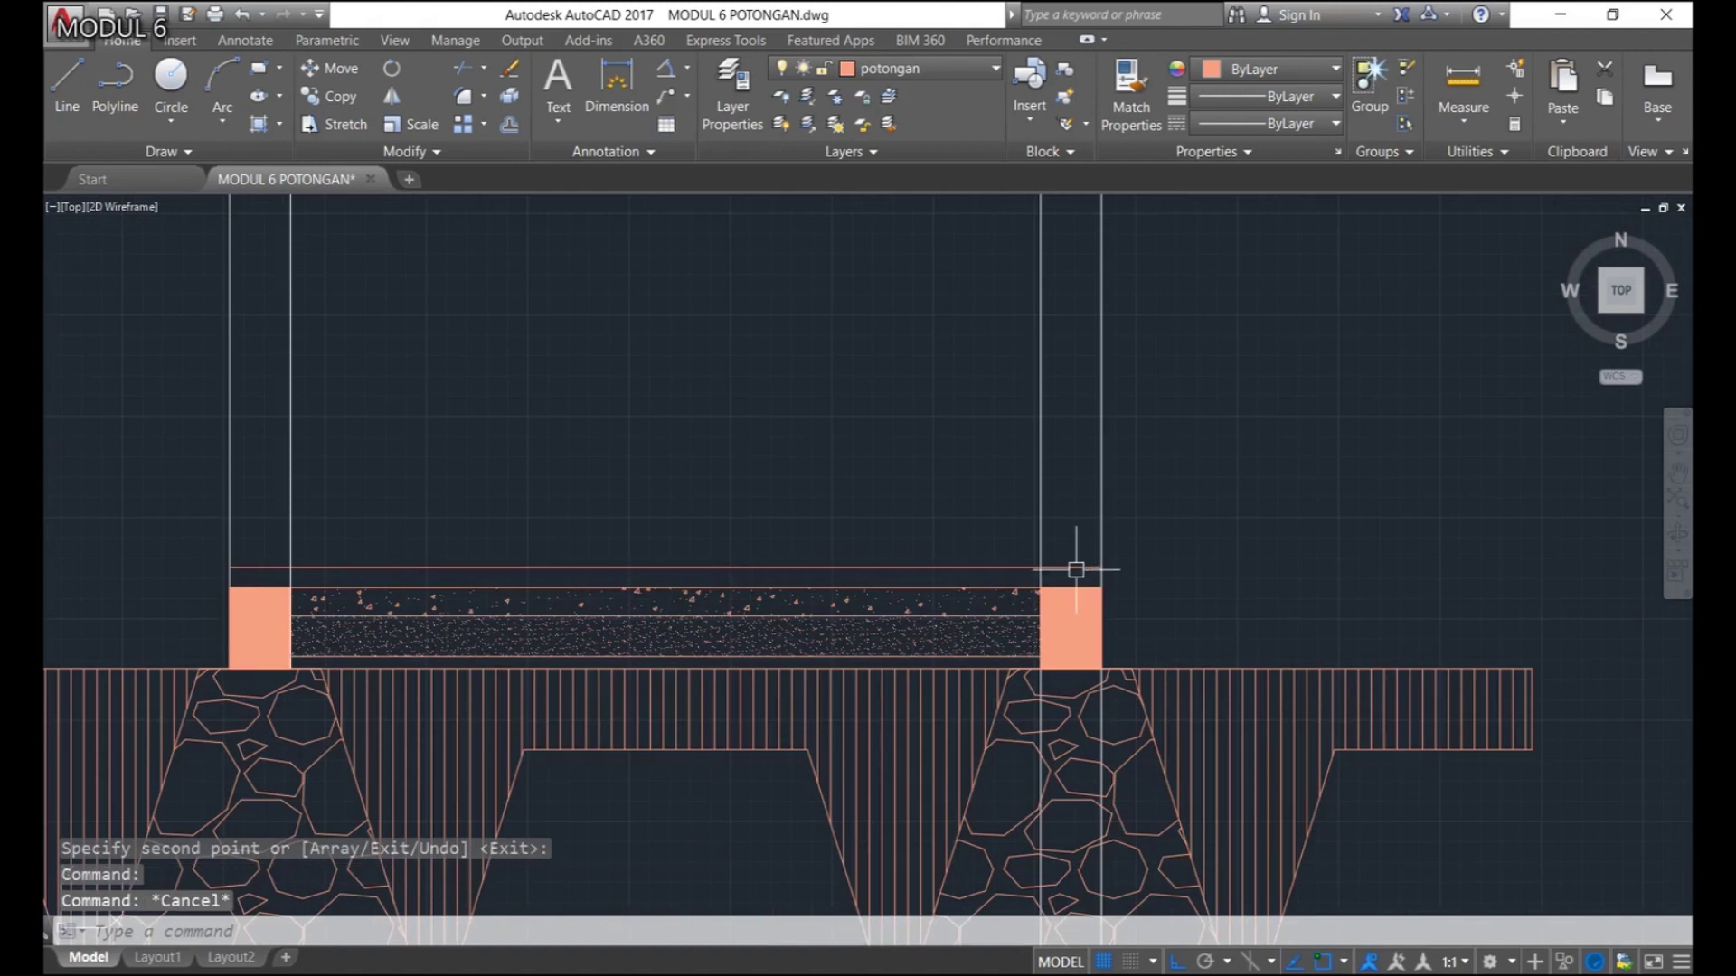
type("o")
key("Return")
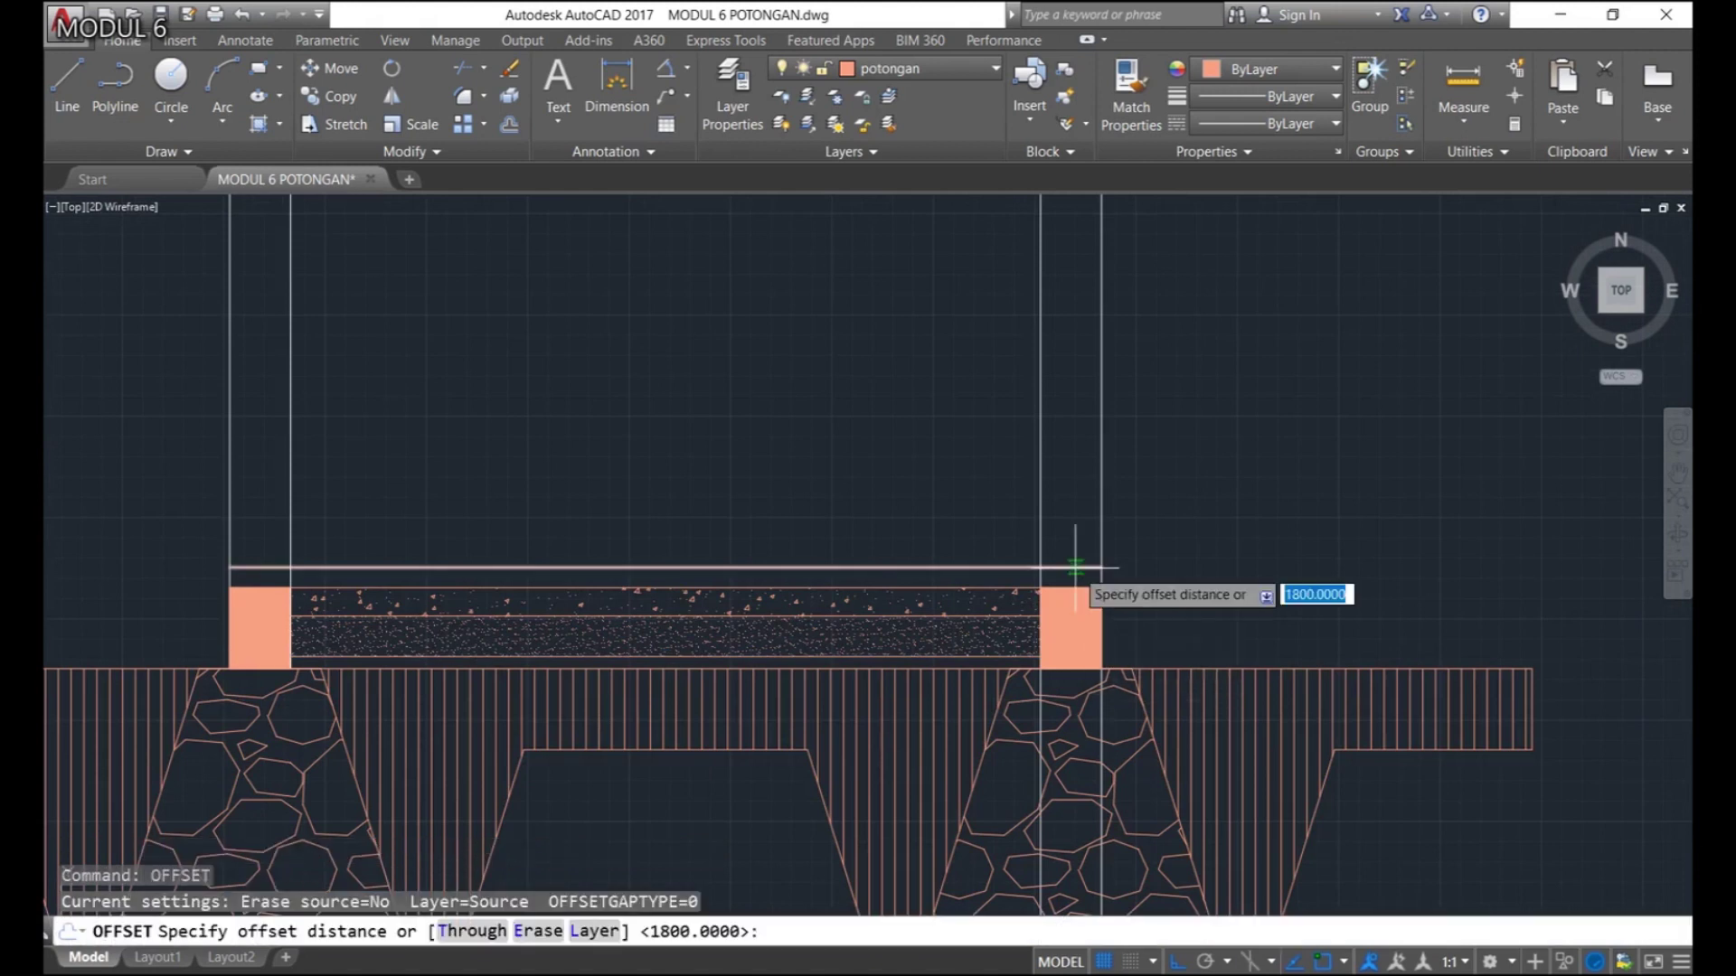
type("2600")
key("Return")
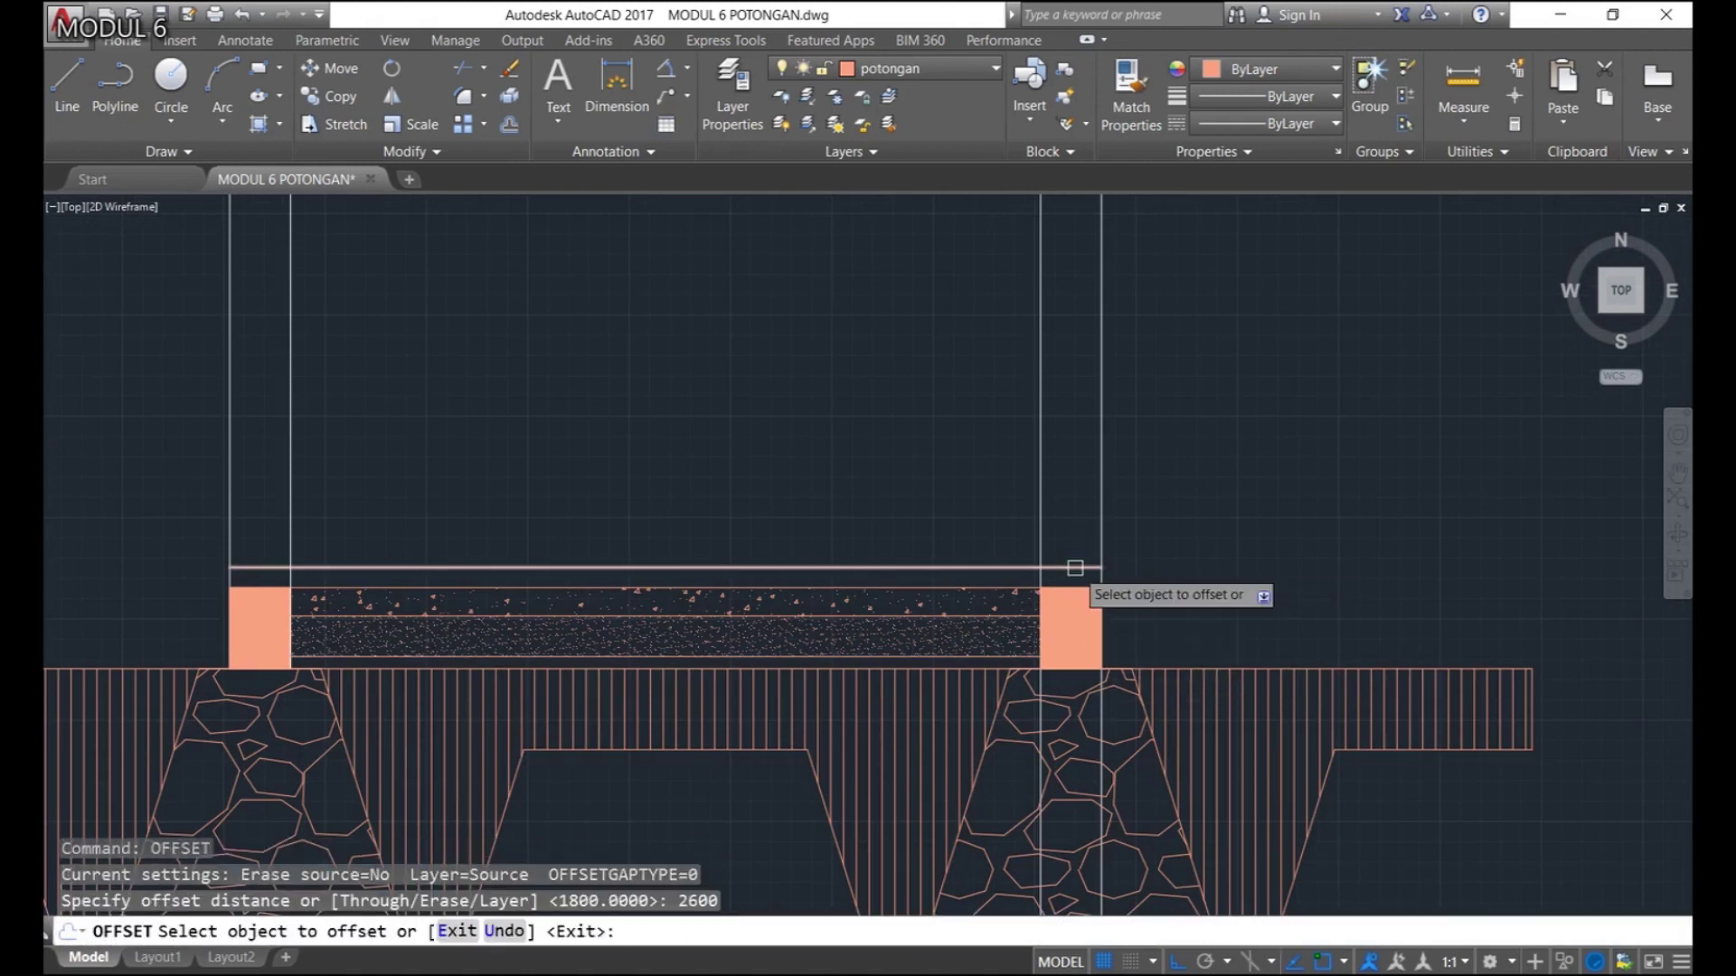
scroll(971, 269, "down", 5)
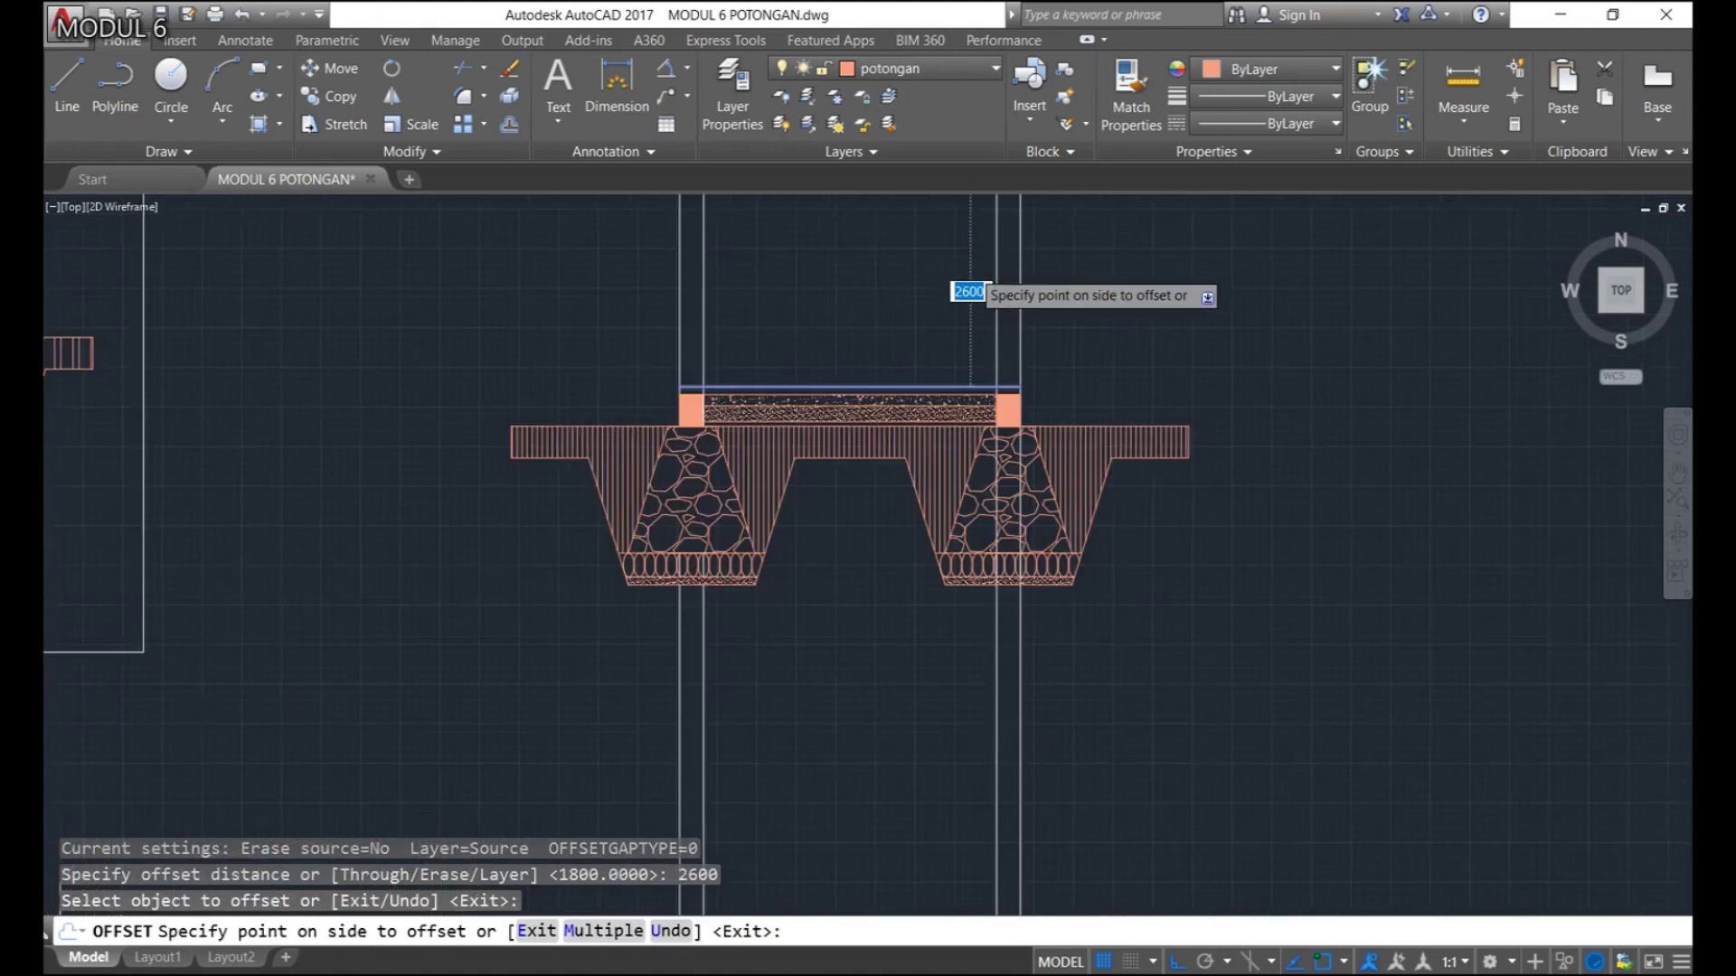
scroll(989, 573, "up", 4)
left_click(943, 567)
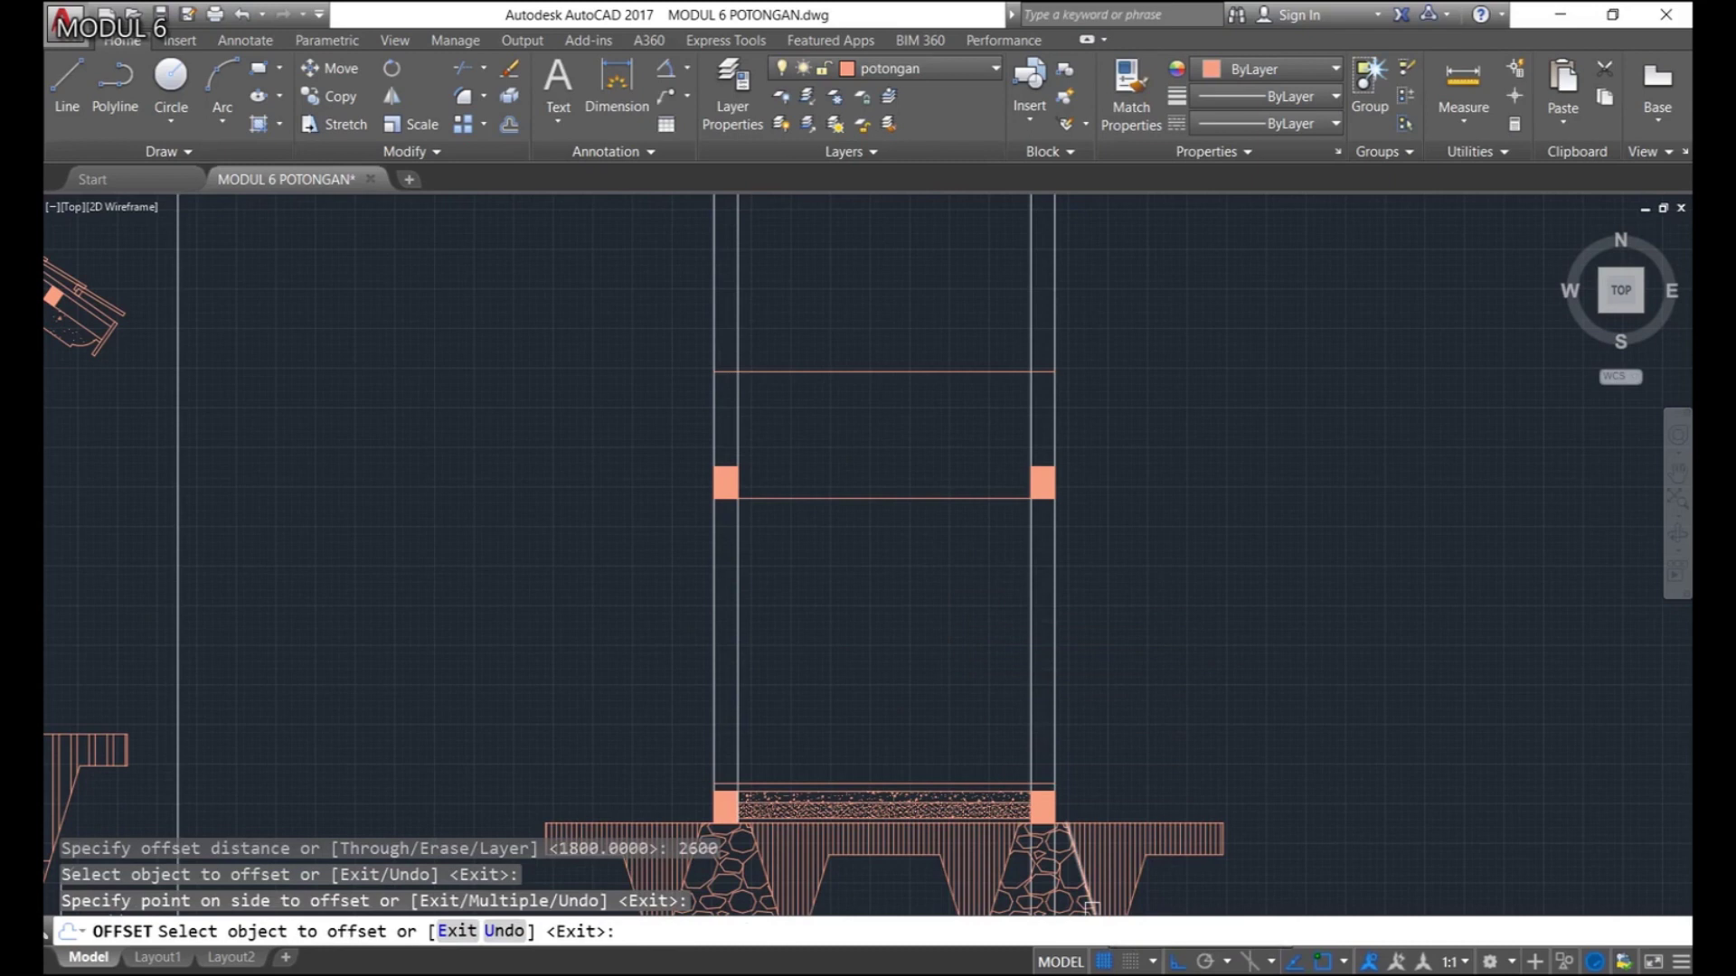
key("Return")
Copy the two beam sections from the 1800 level up onto the 2600 line
left_click(1046, 805)
scroll(1046, 805, "up", 2)
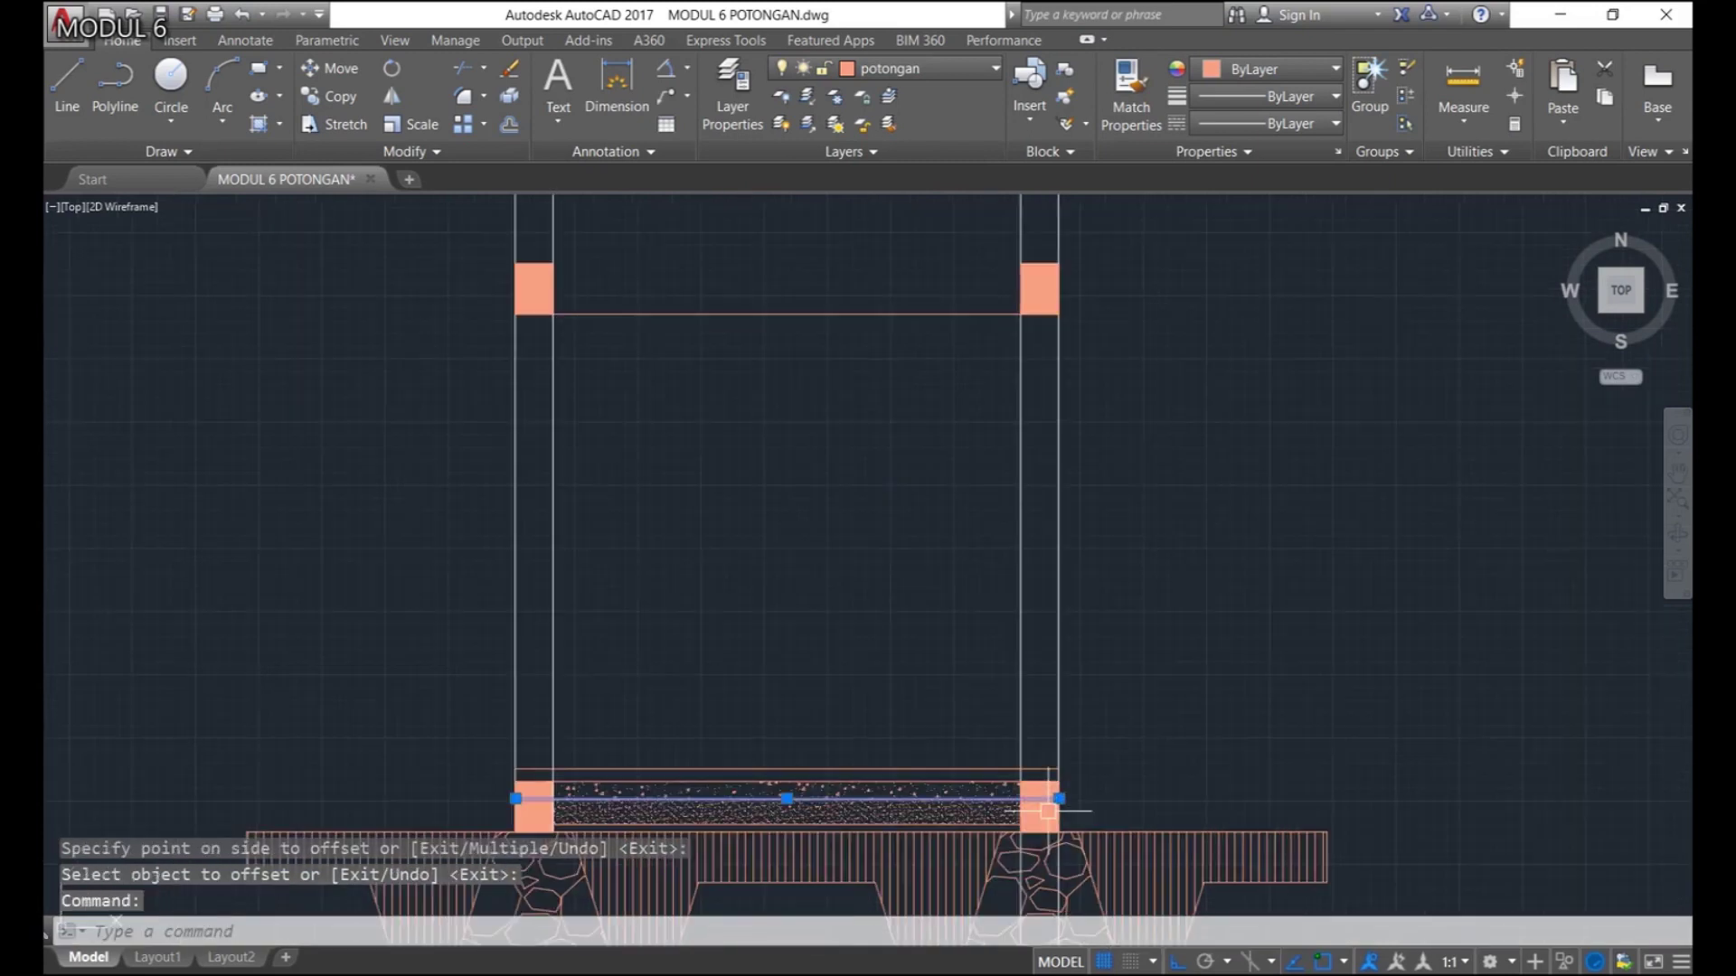
key("Escape")
middle_click_drag(1057, 450, 1116, 795)
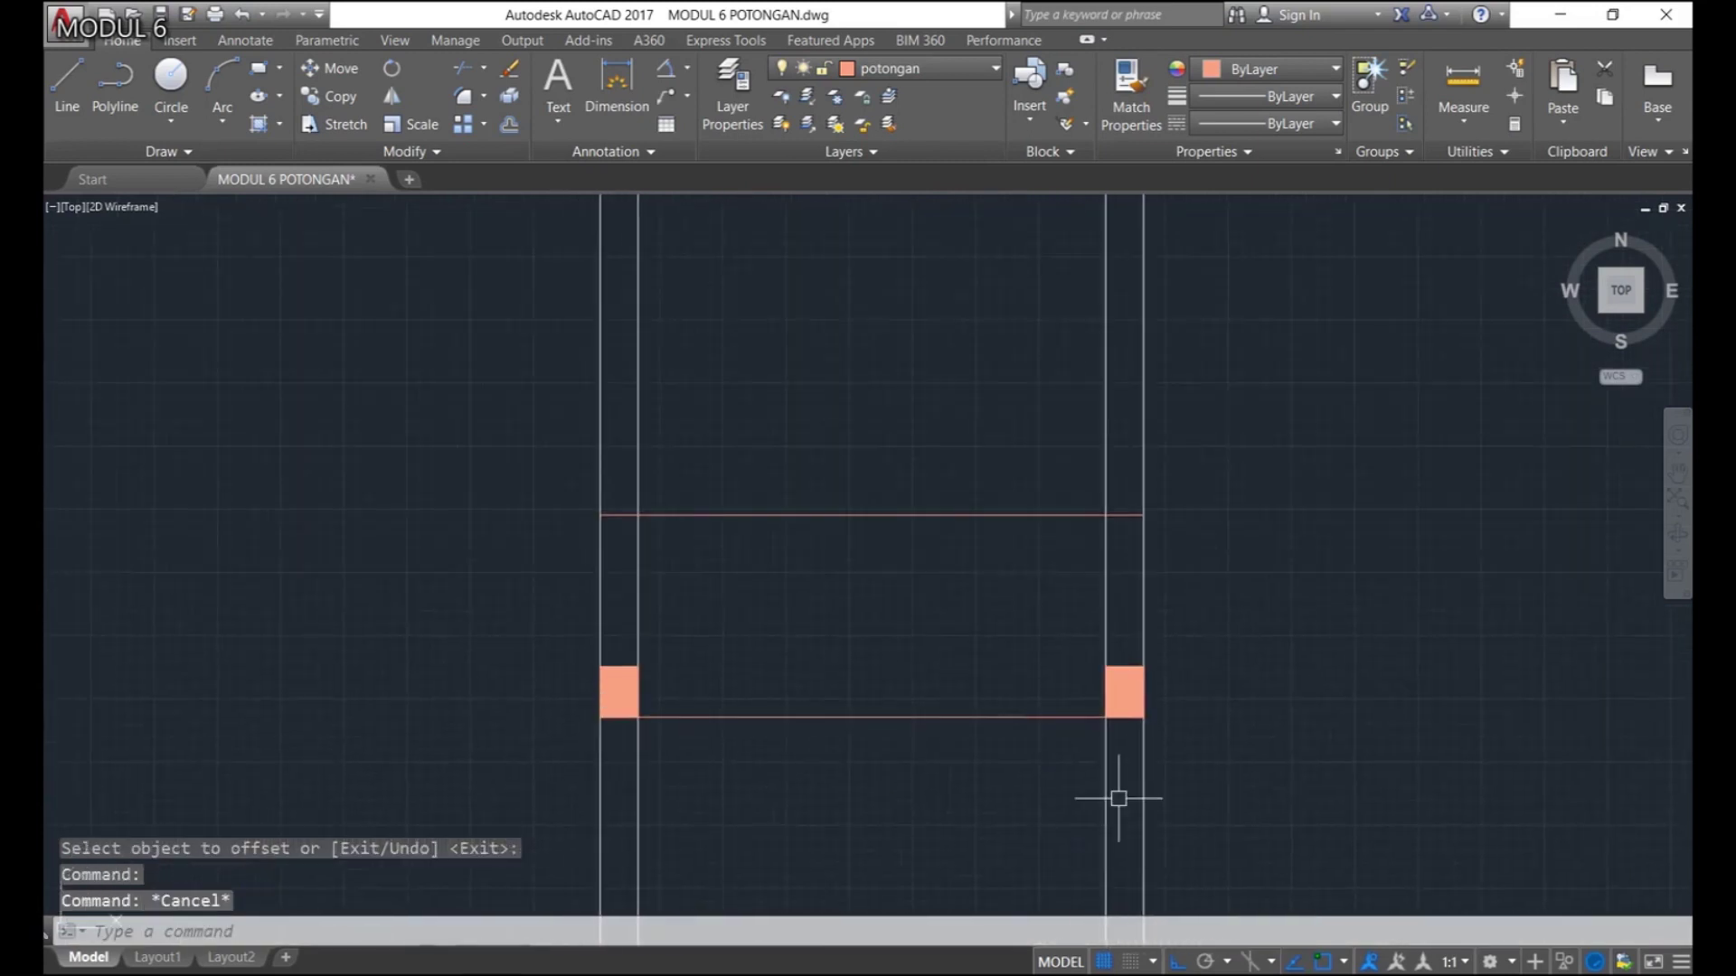
left_click(618, 666)
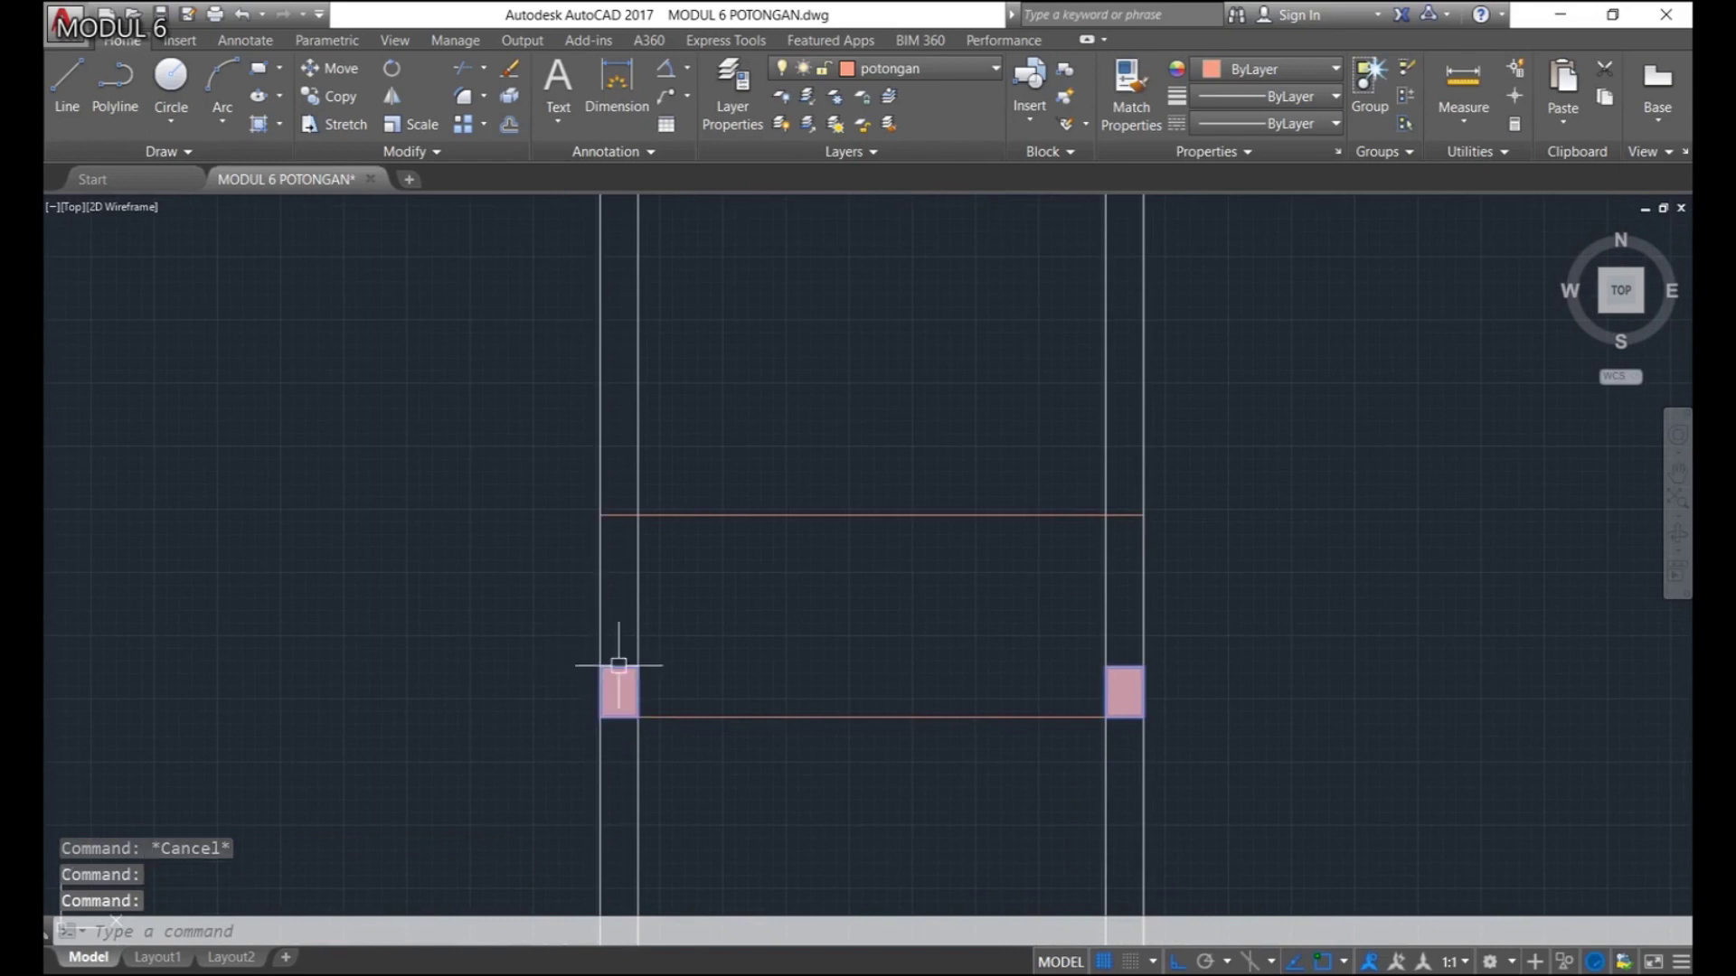
type("CO")
key("Return")
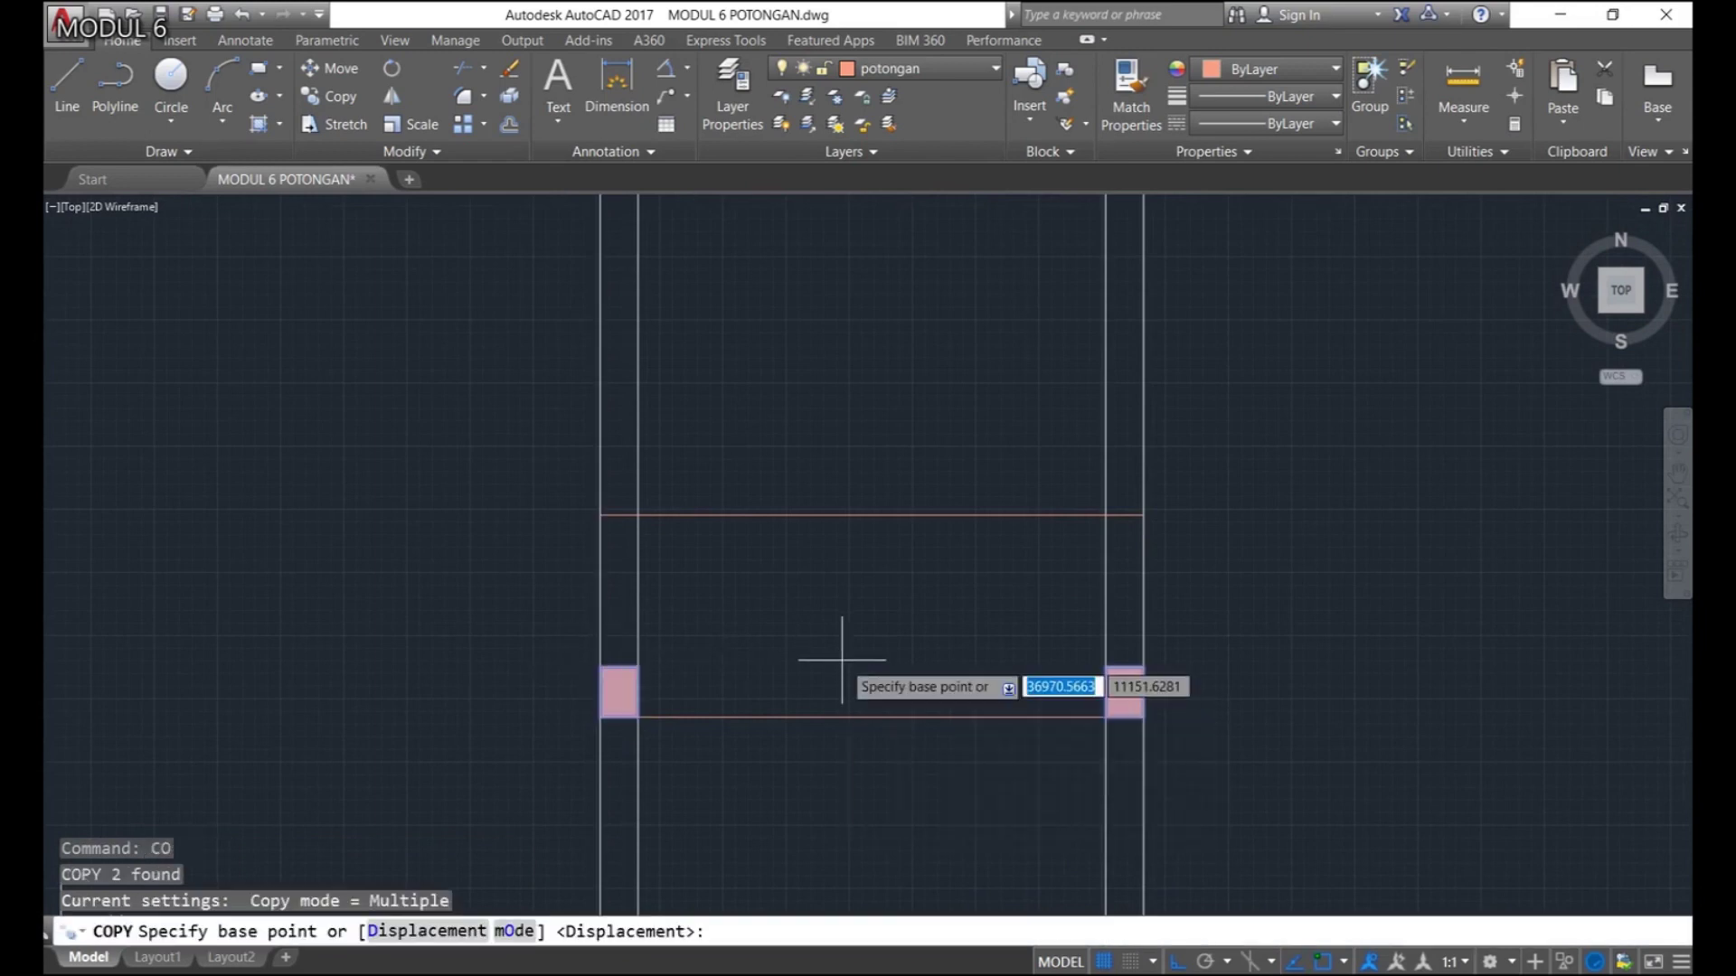
left_click(1125, 692)
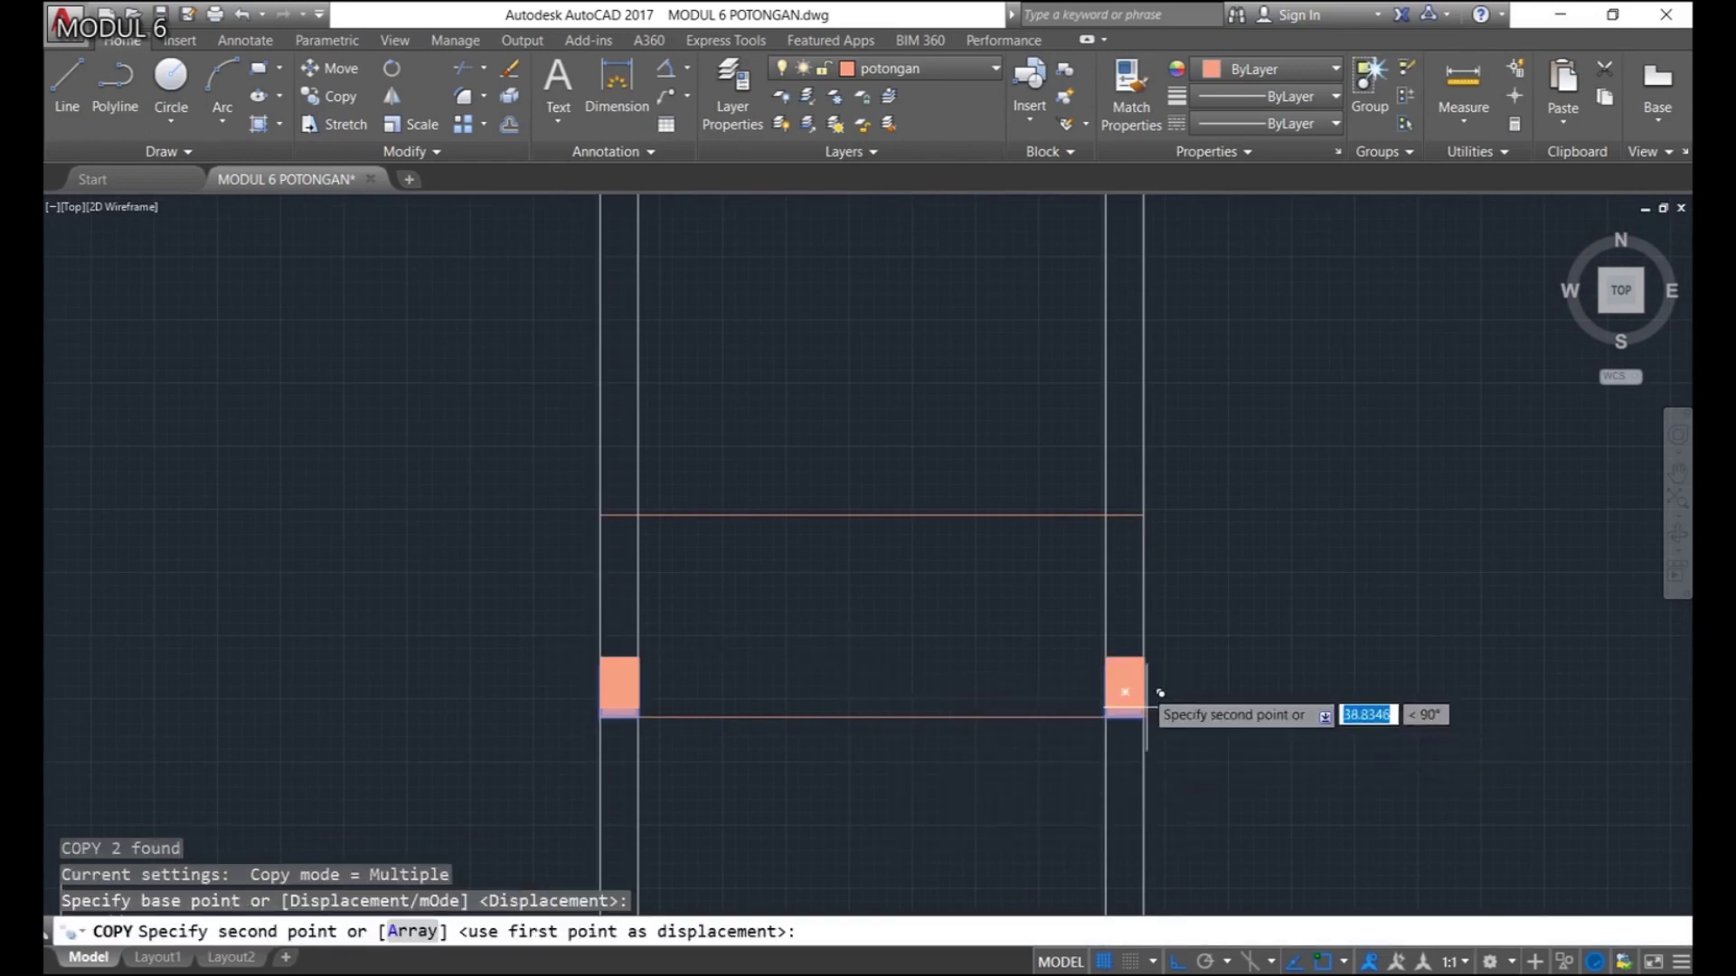
left_click(1142, 515)
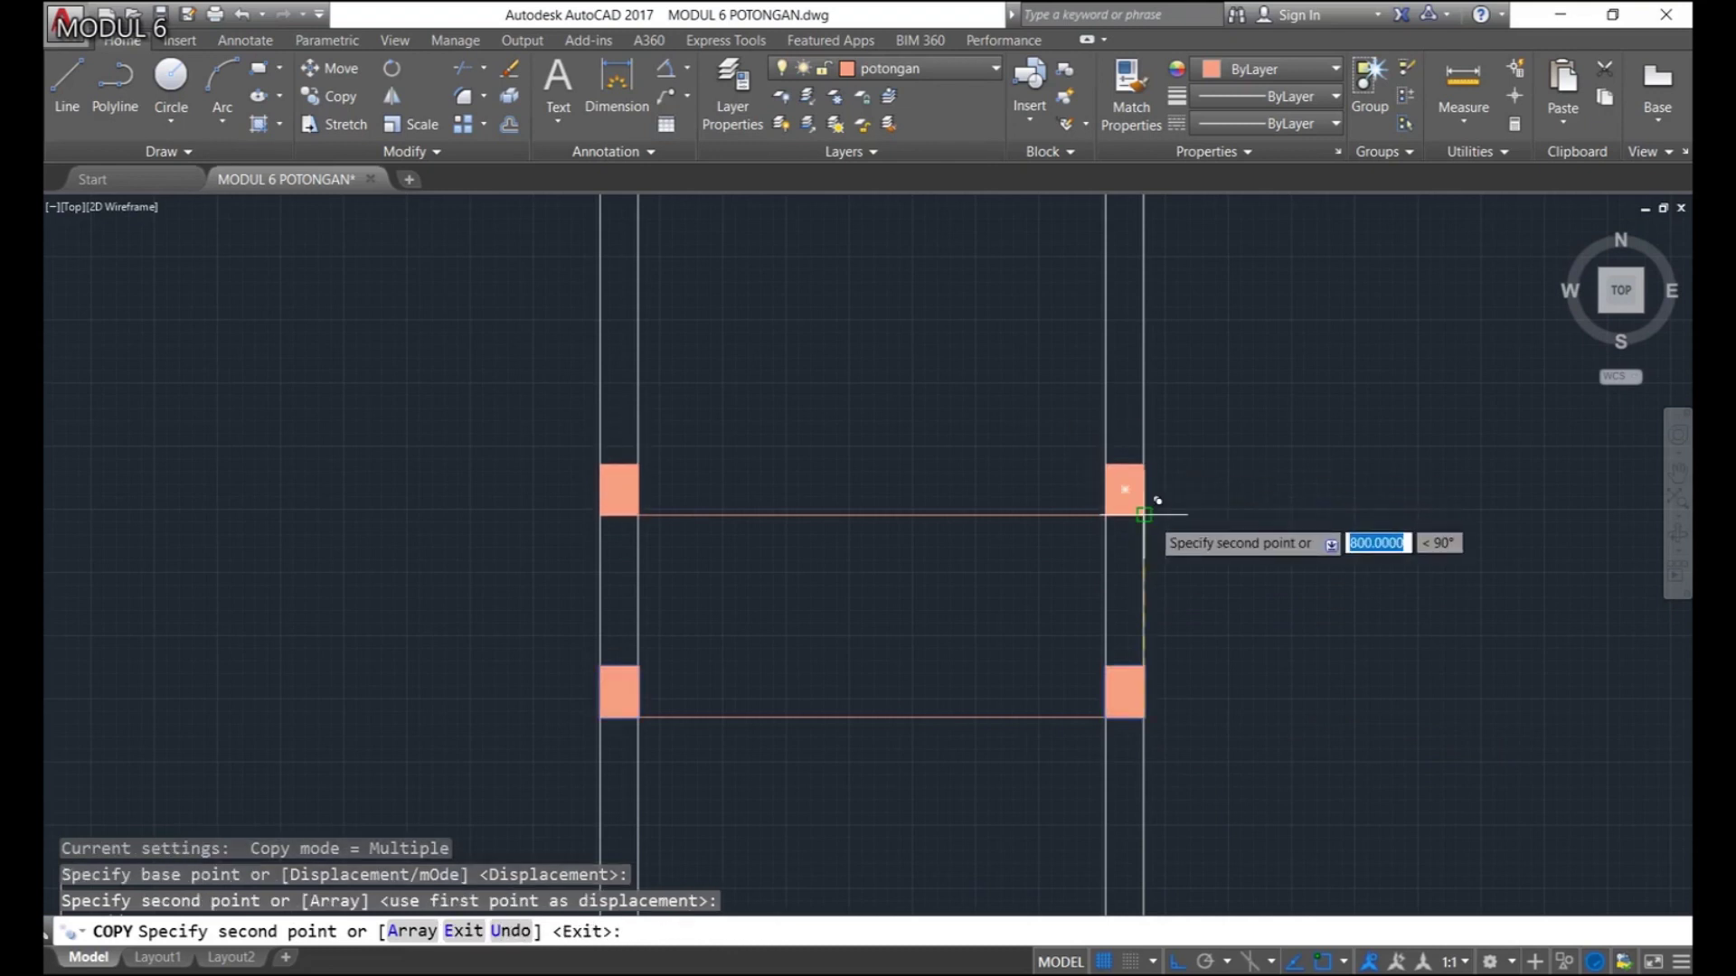
key("Return")
scroll(1141, 556, "down", 4)
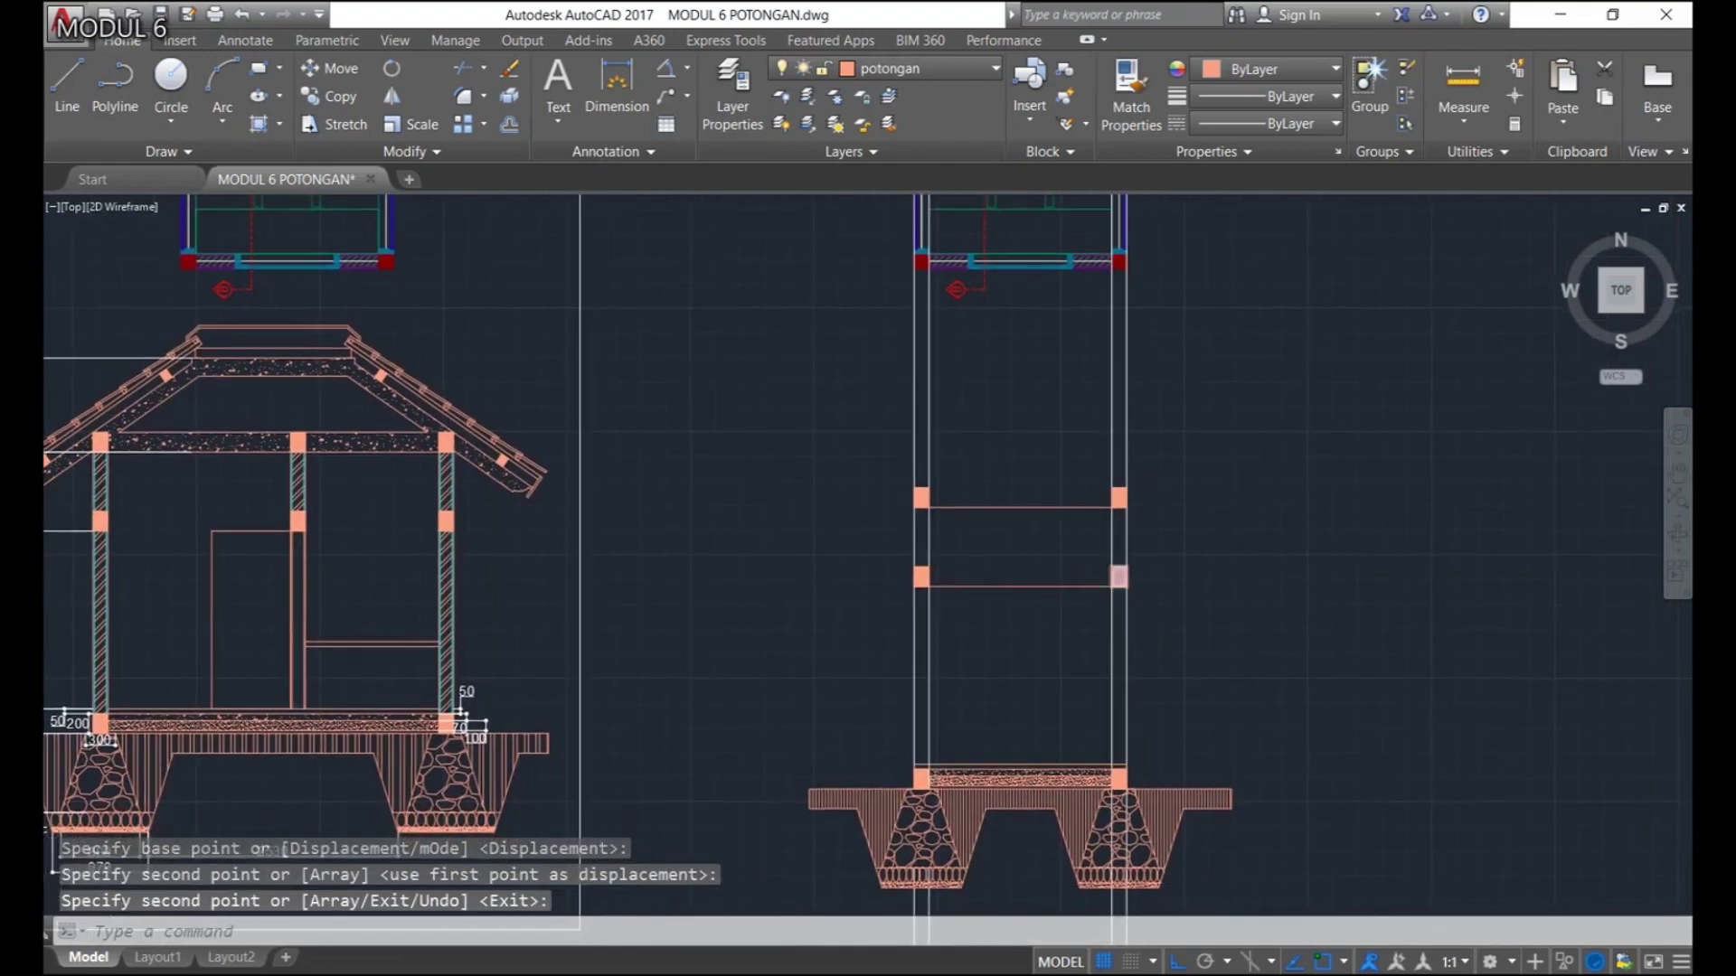
Draw DINDING1 multiline walls with zero justification and scale 100 between the two upper beam levels on both sides
scroll(1121, 547, "up", 5)
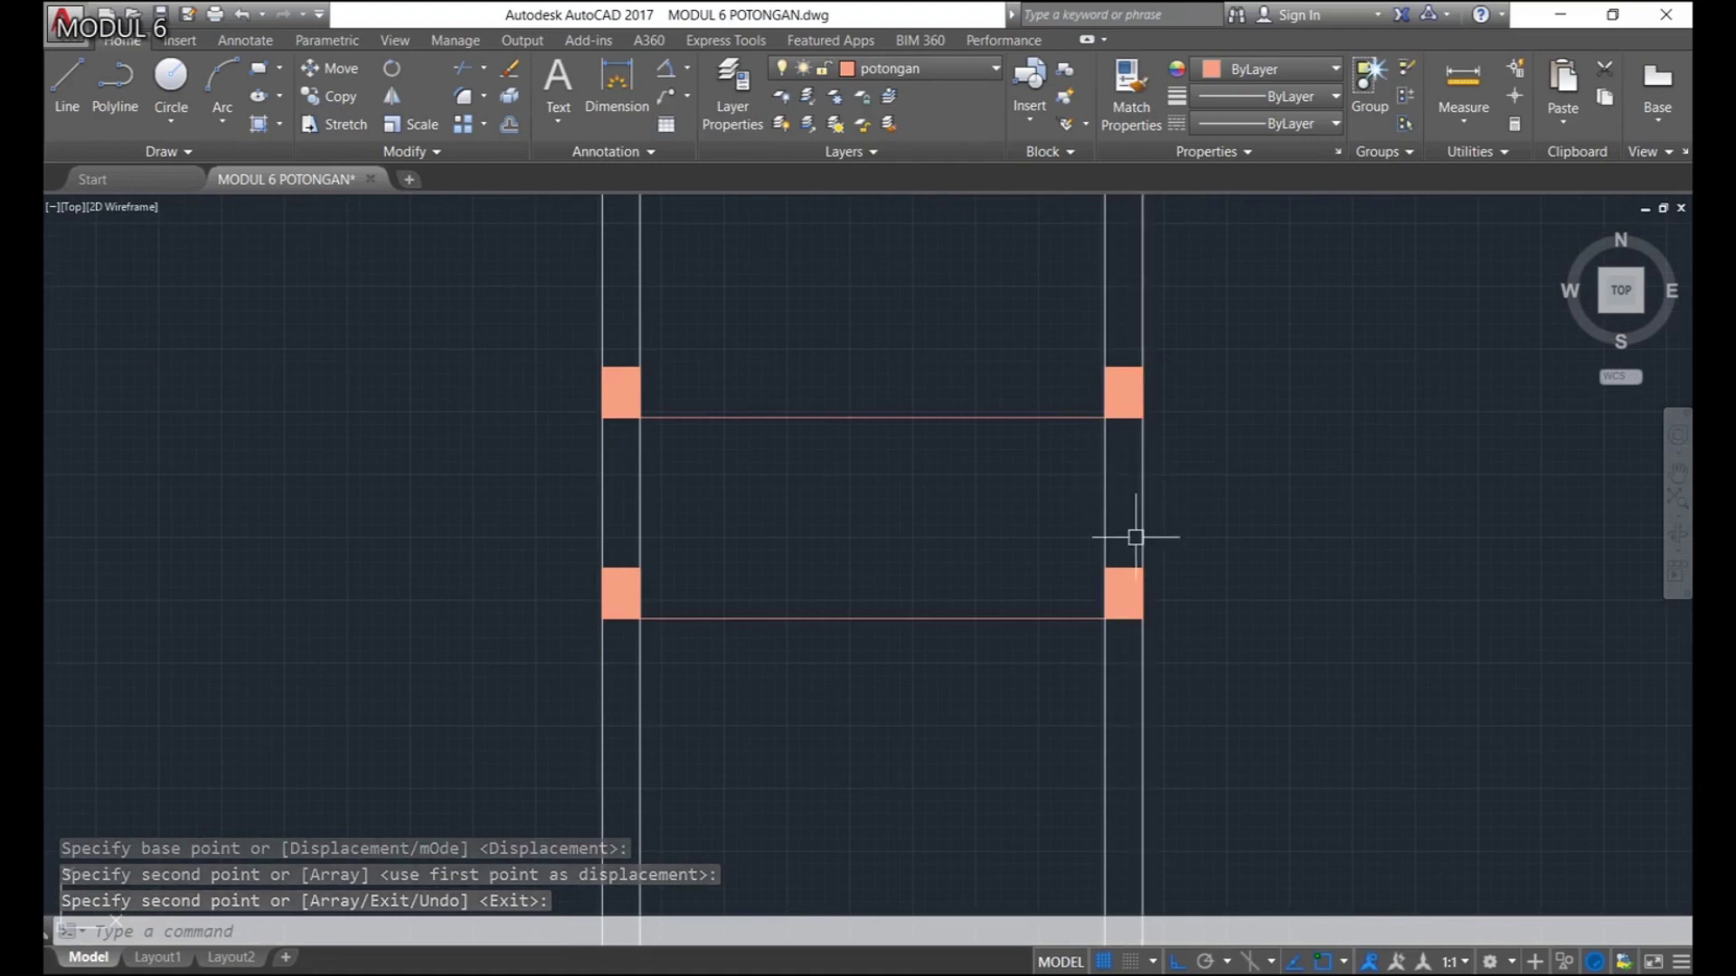
type("M")
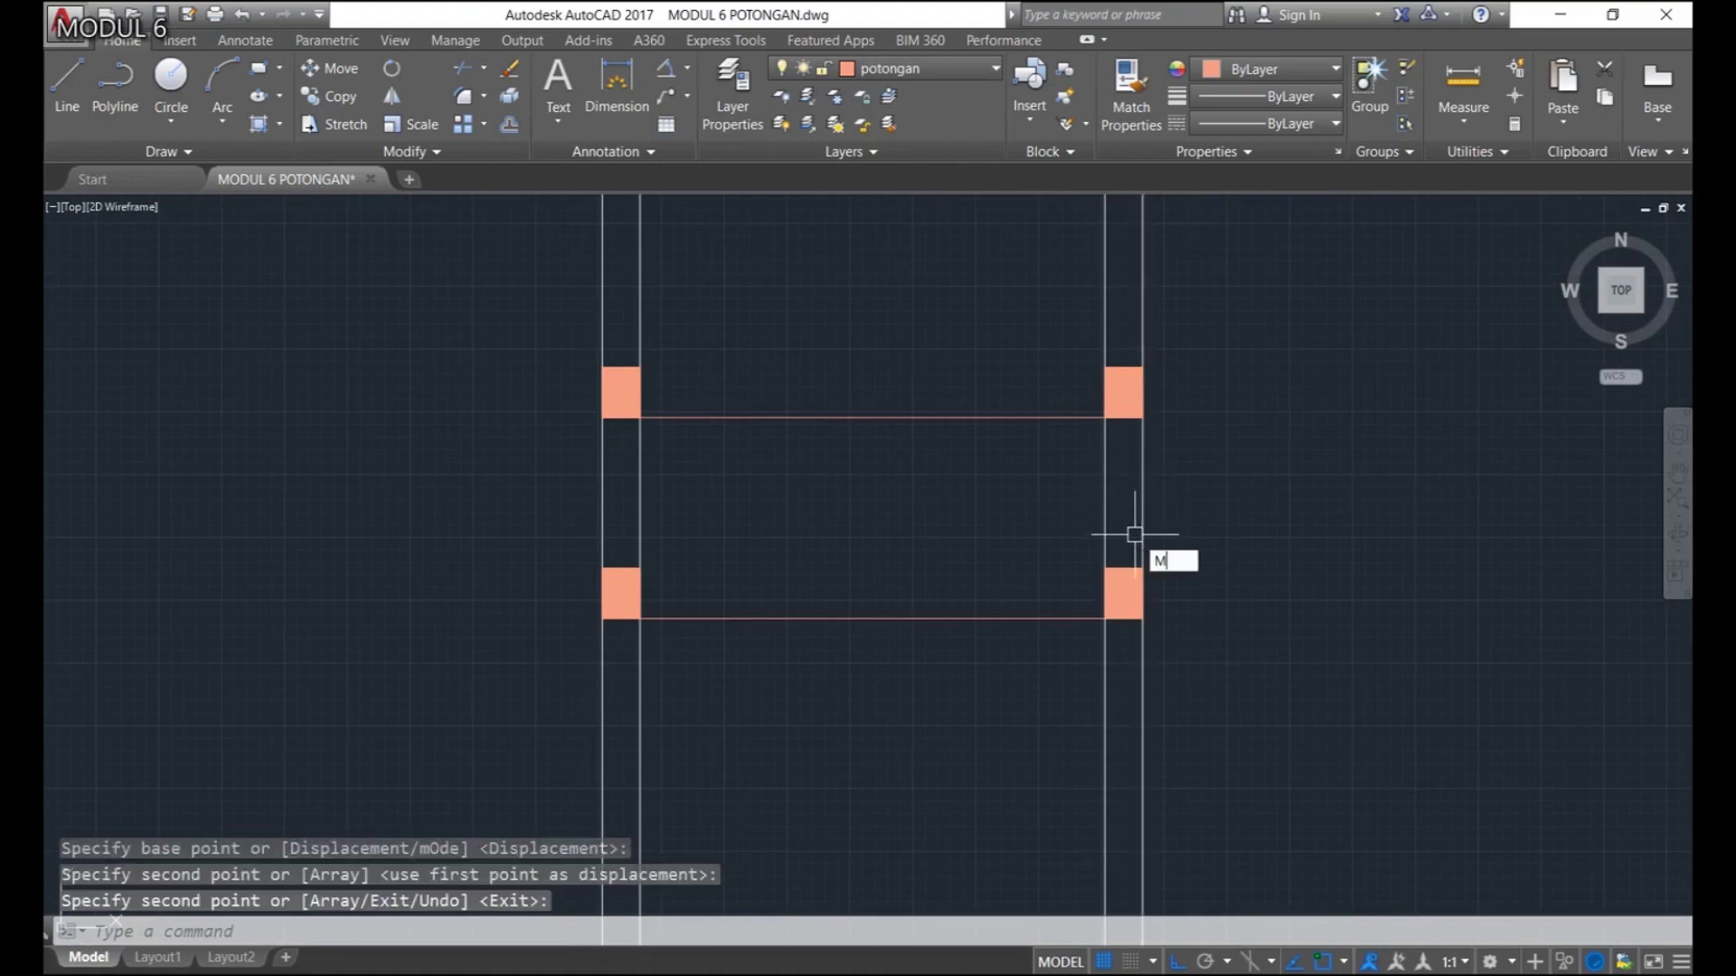
type("L")
key("Return")
type("J")
key("Return")
type("Z")
key("Return")
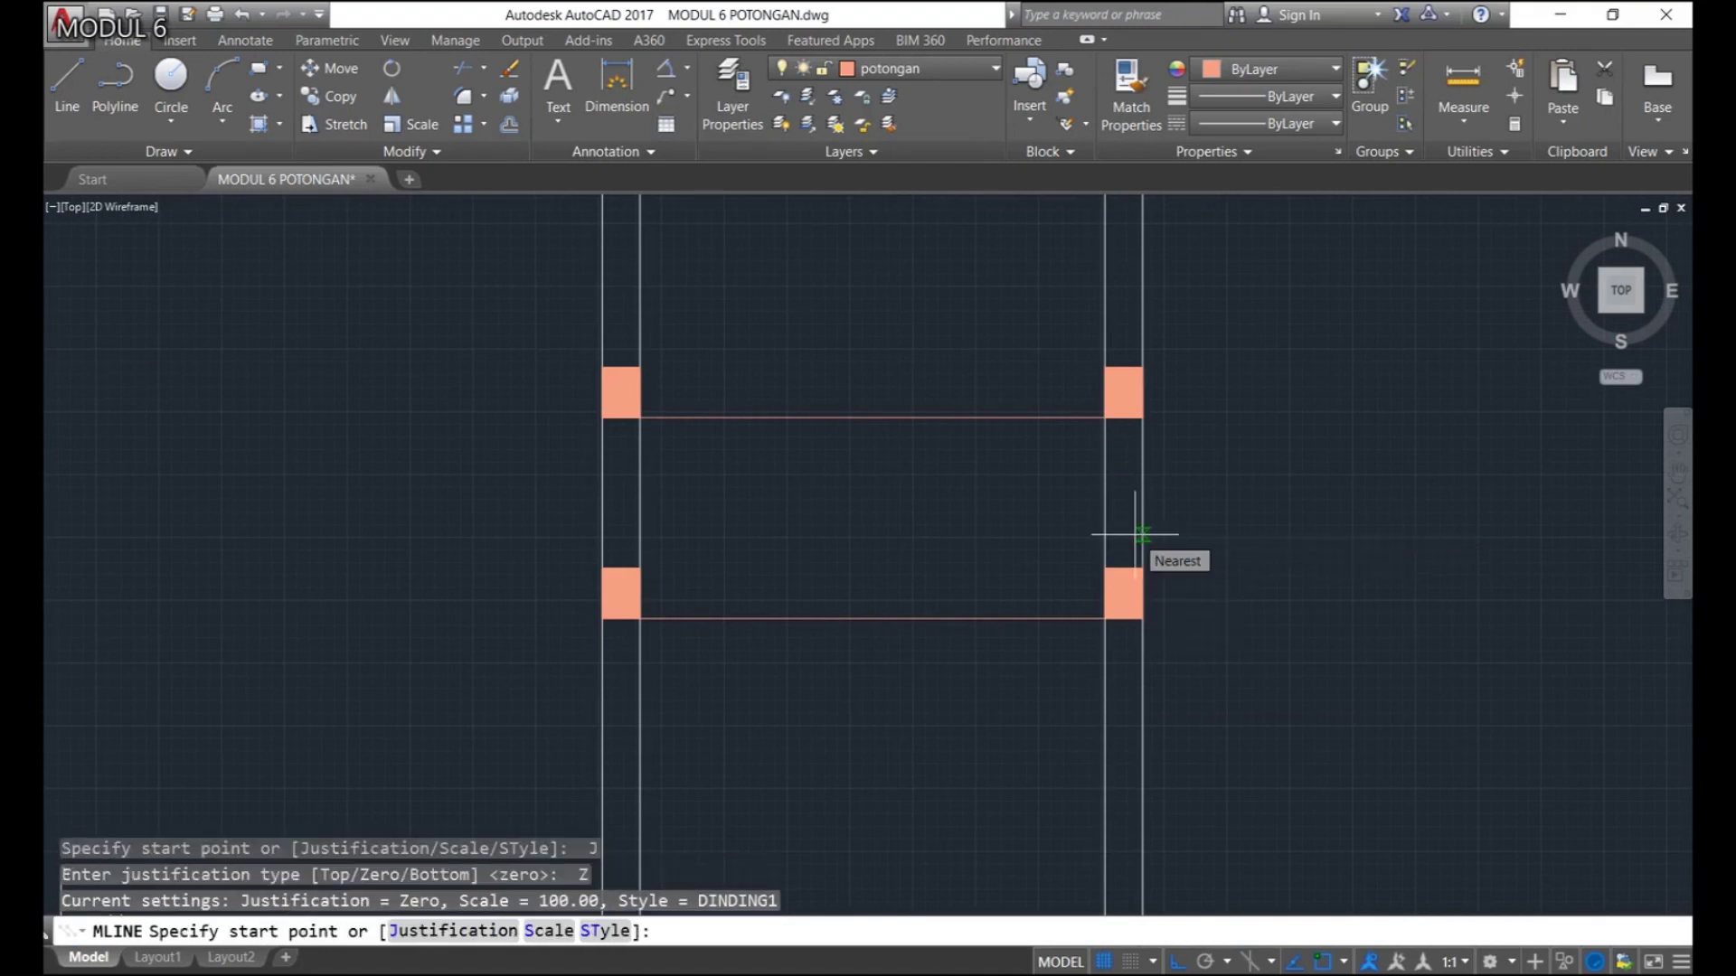
type("S")
key("Return")
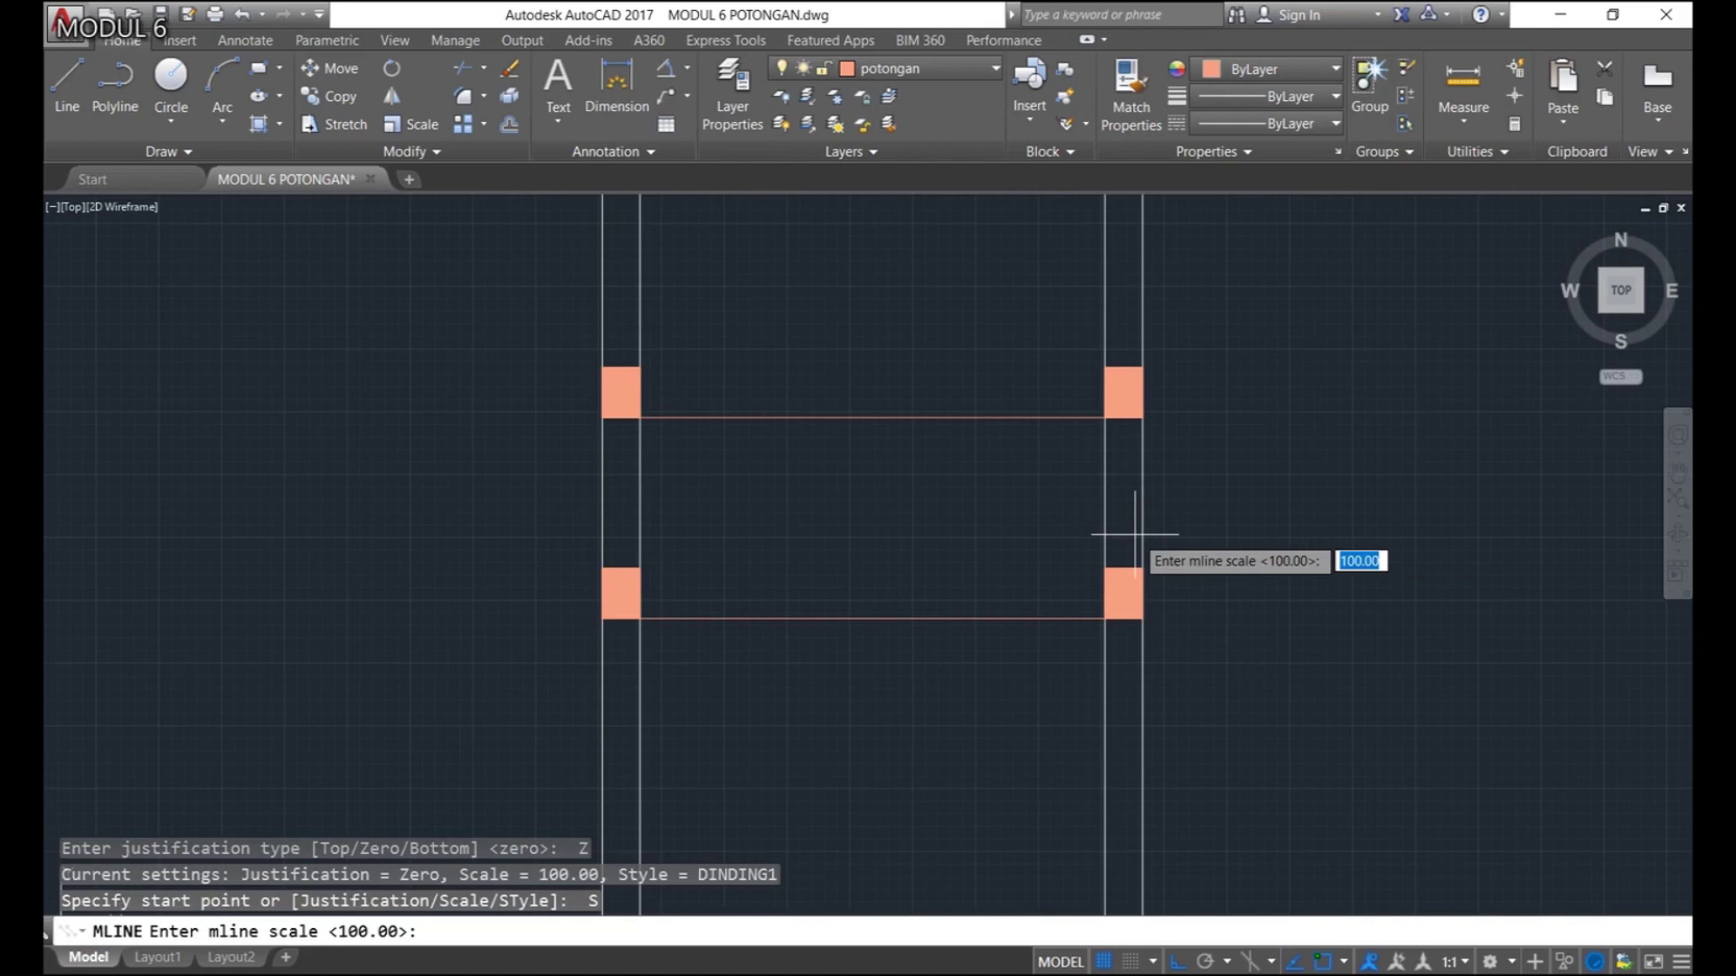
key("Return")
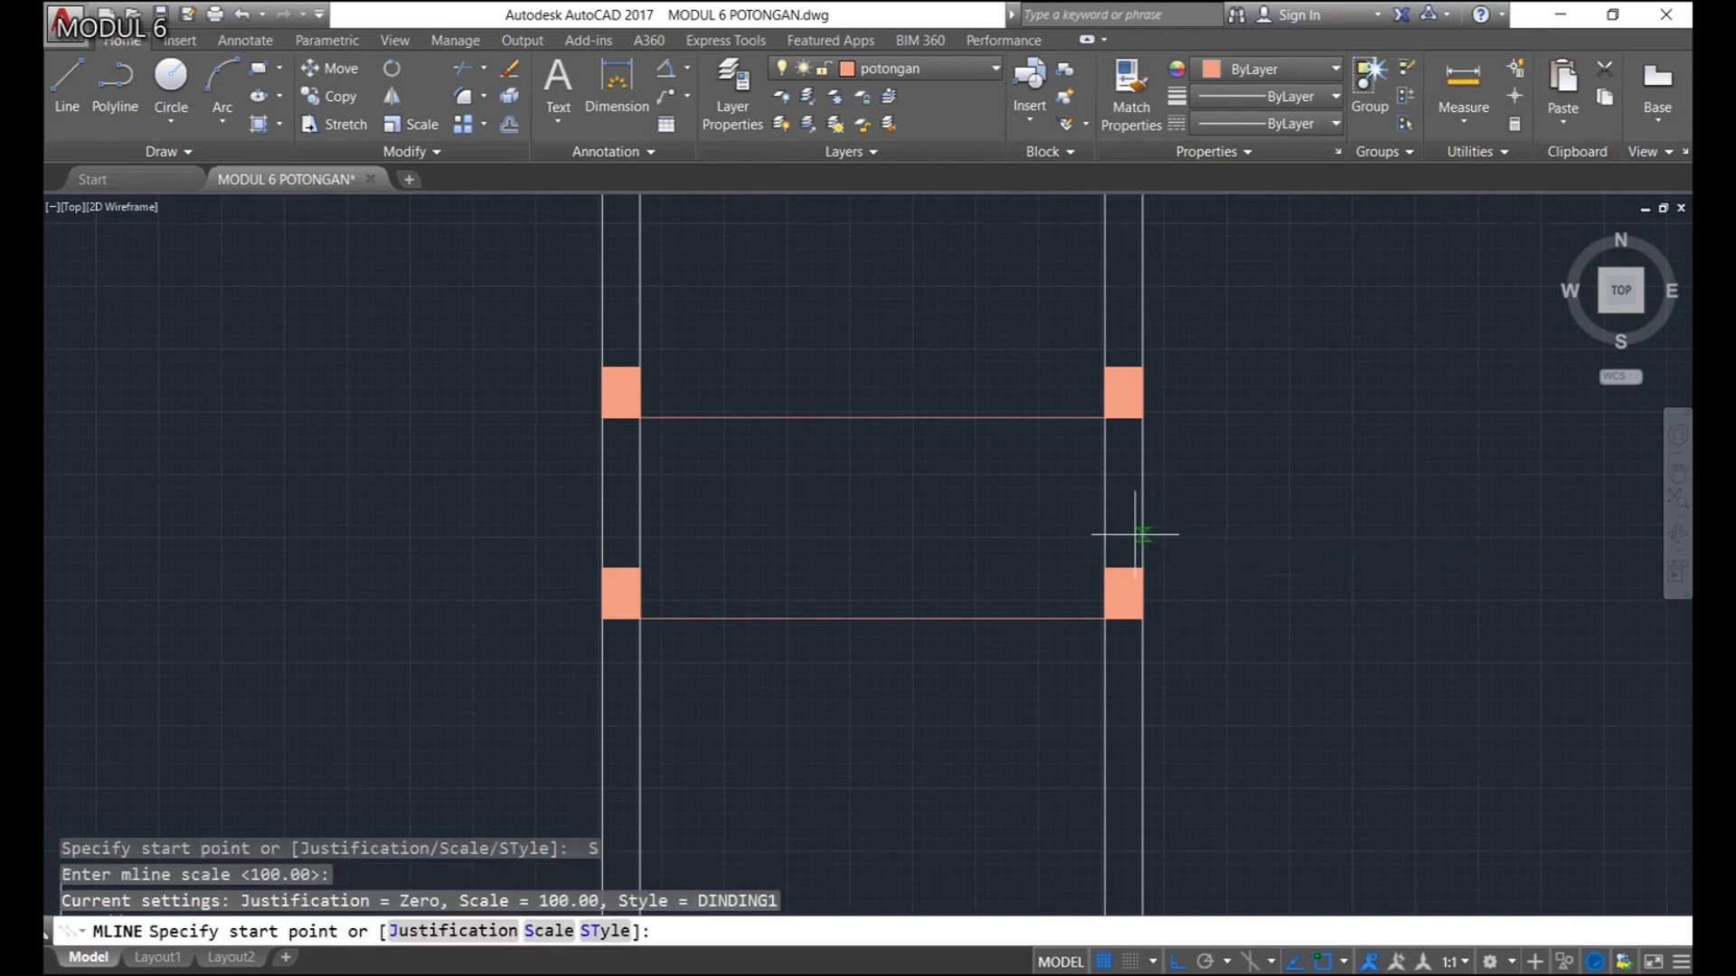
left_click(1123, 569)
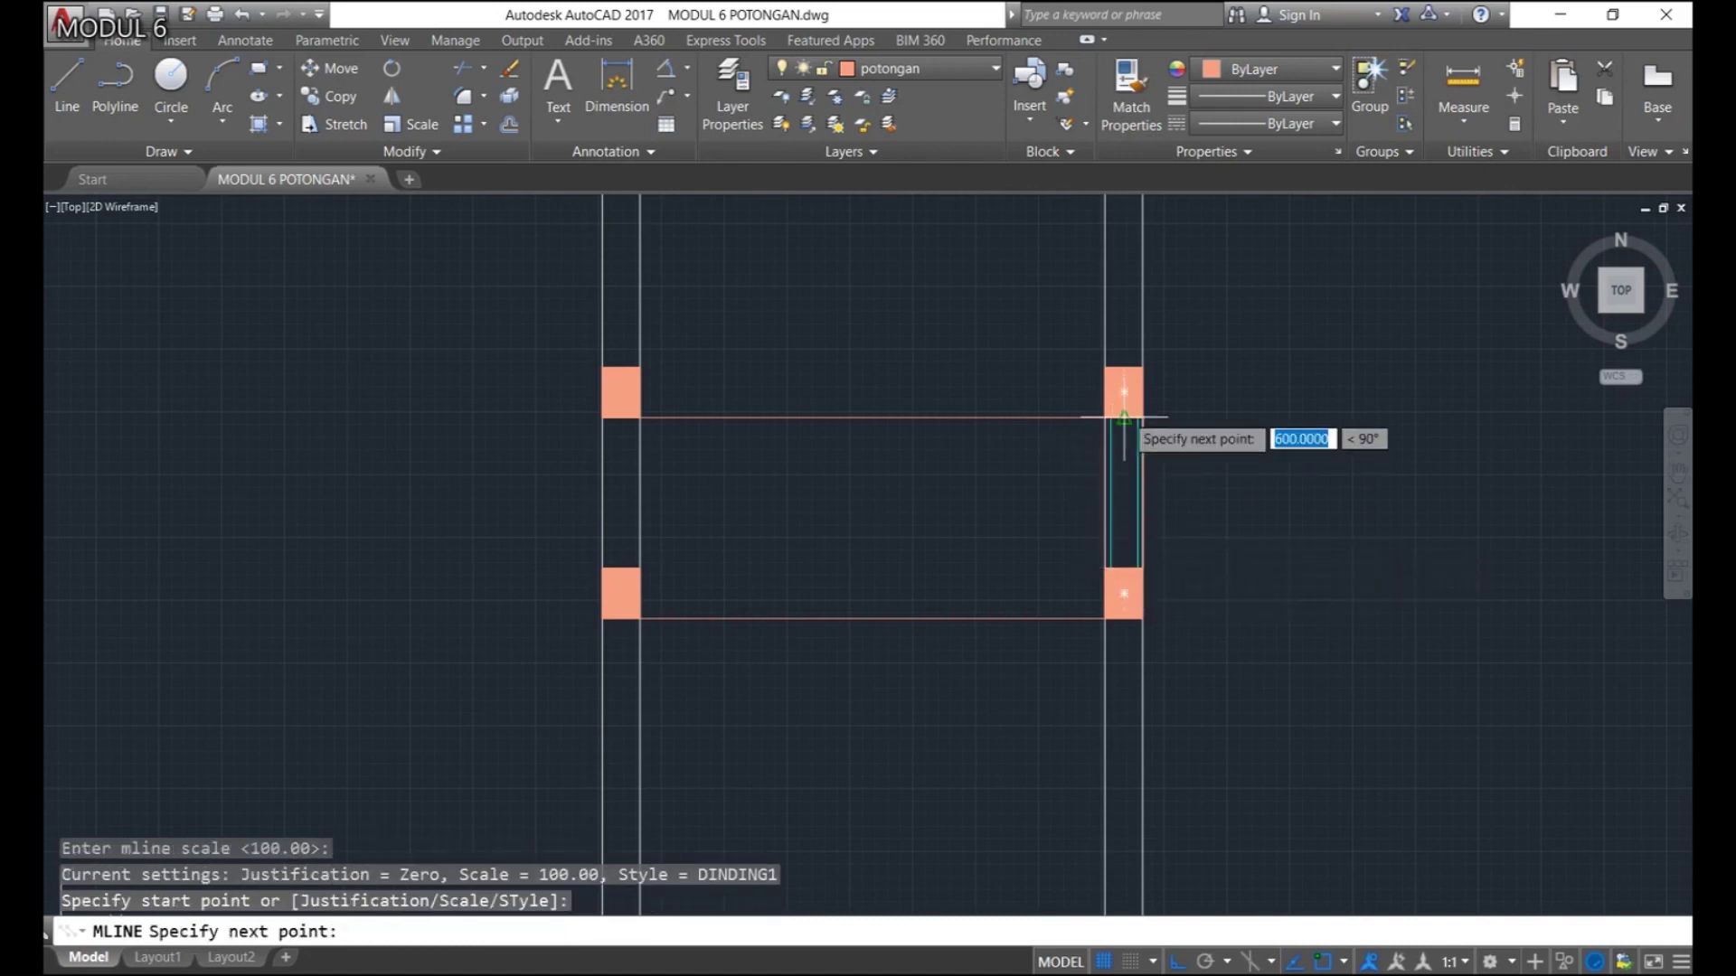
left_click(1123, 417)
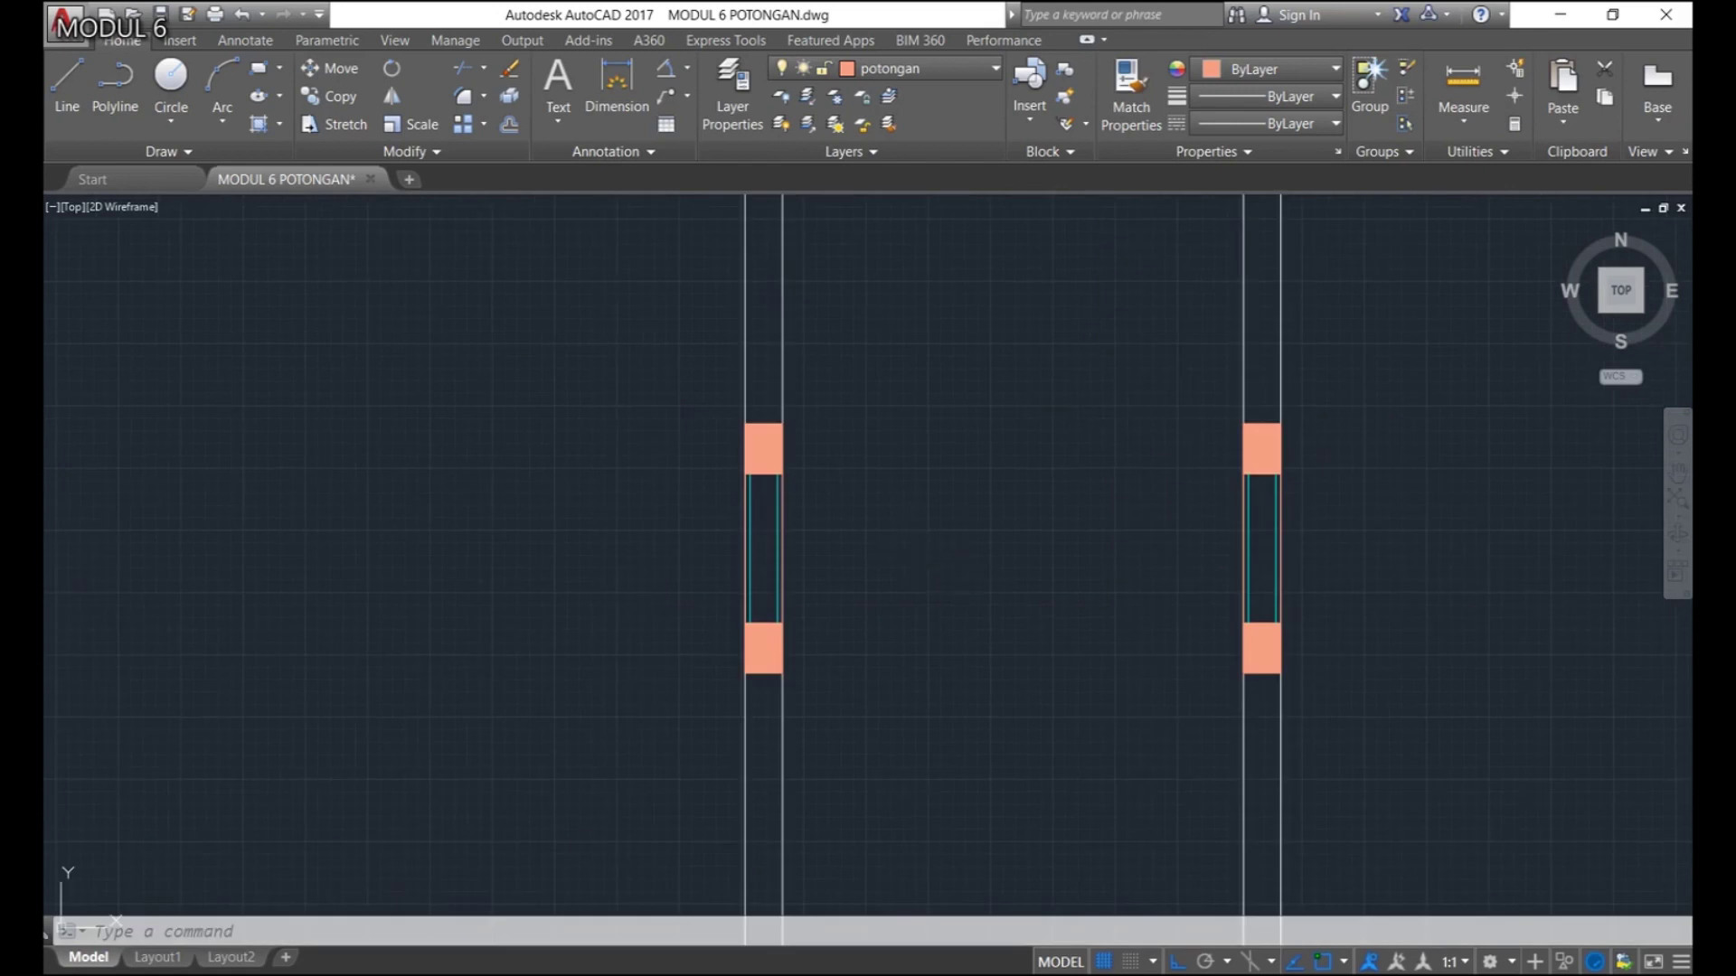
Fill both wall segments between the upper beams with an ANSI32 hatch at angle 0 and scale 10
type("h")
key("Return")
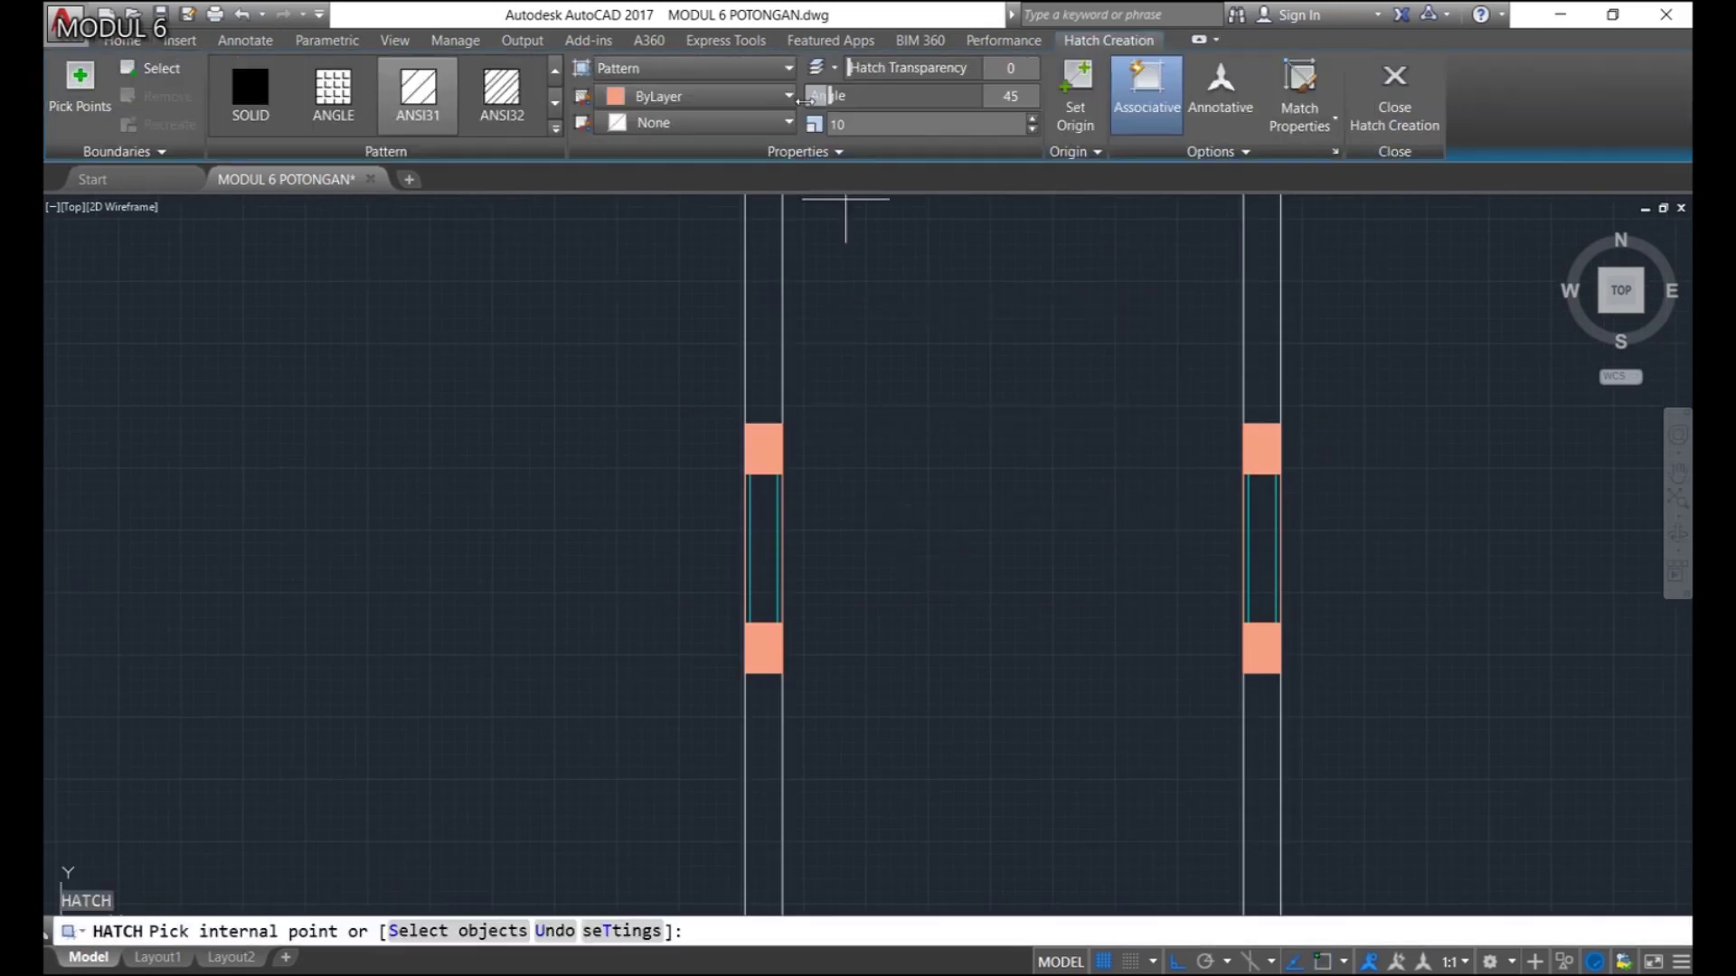
left_click(502, 101)
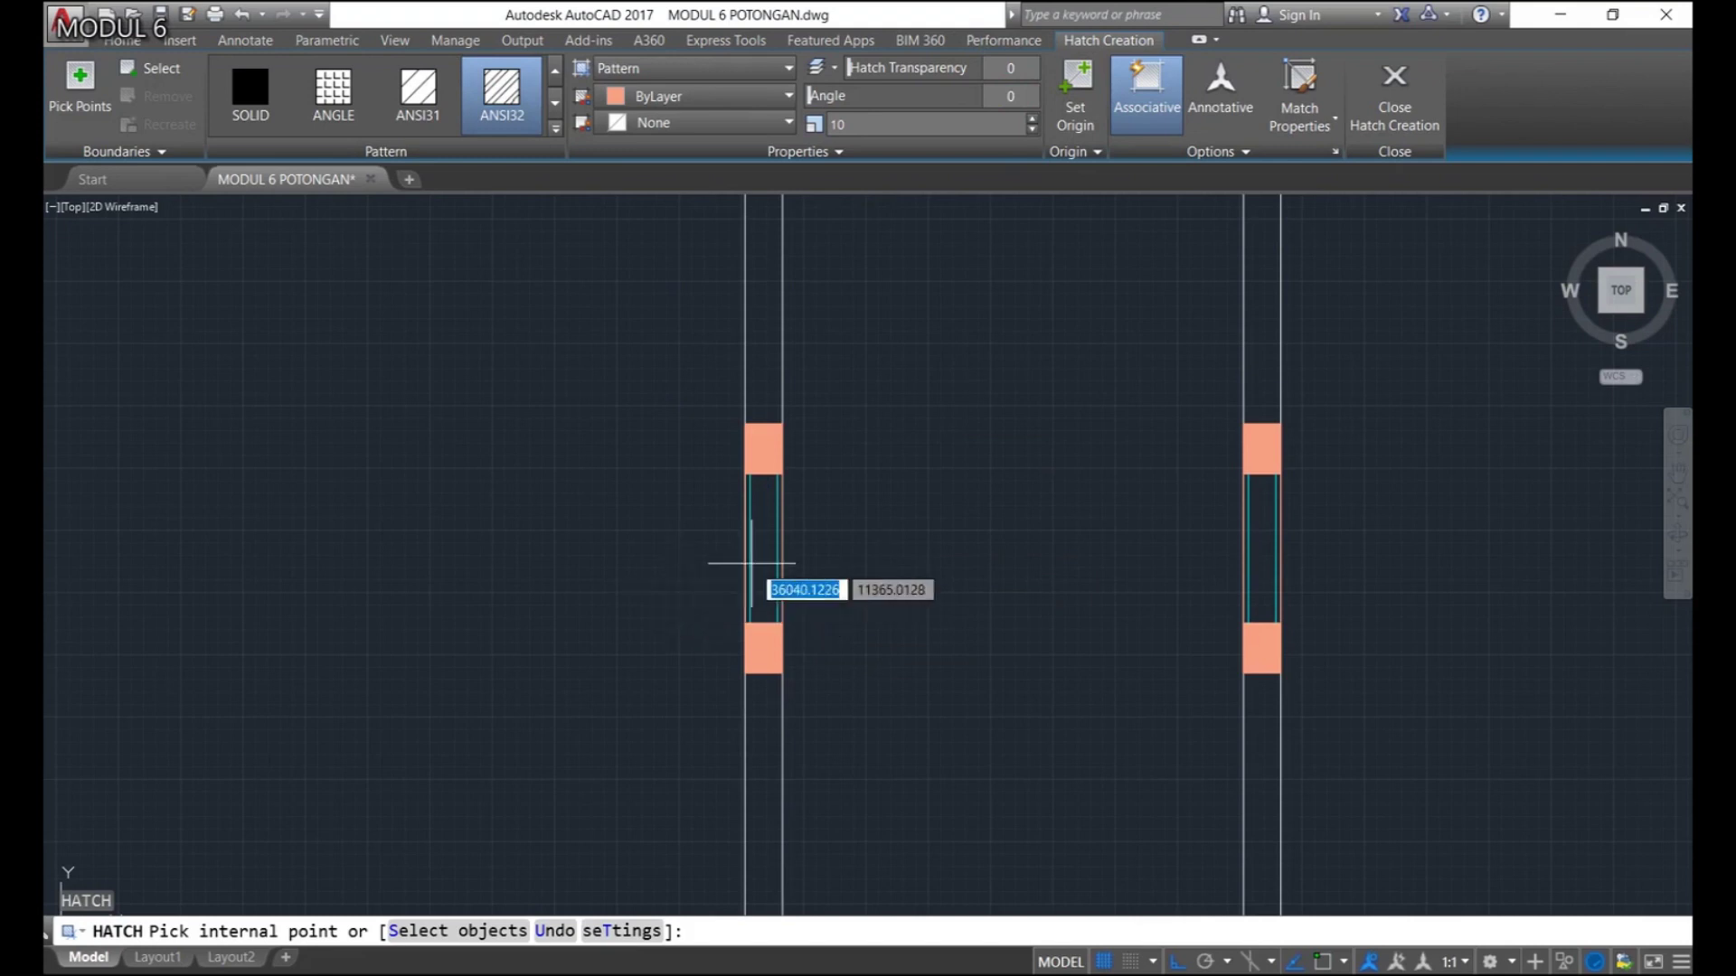
left_click(753, 563)
left_click(1262, 539)
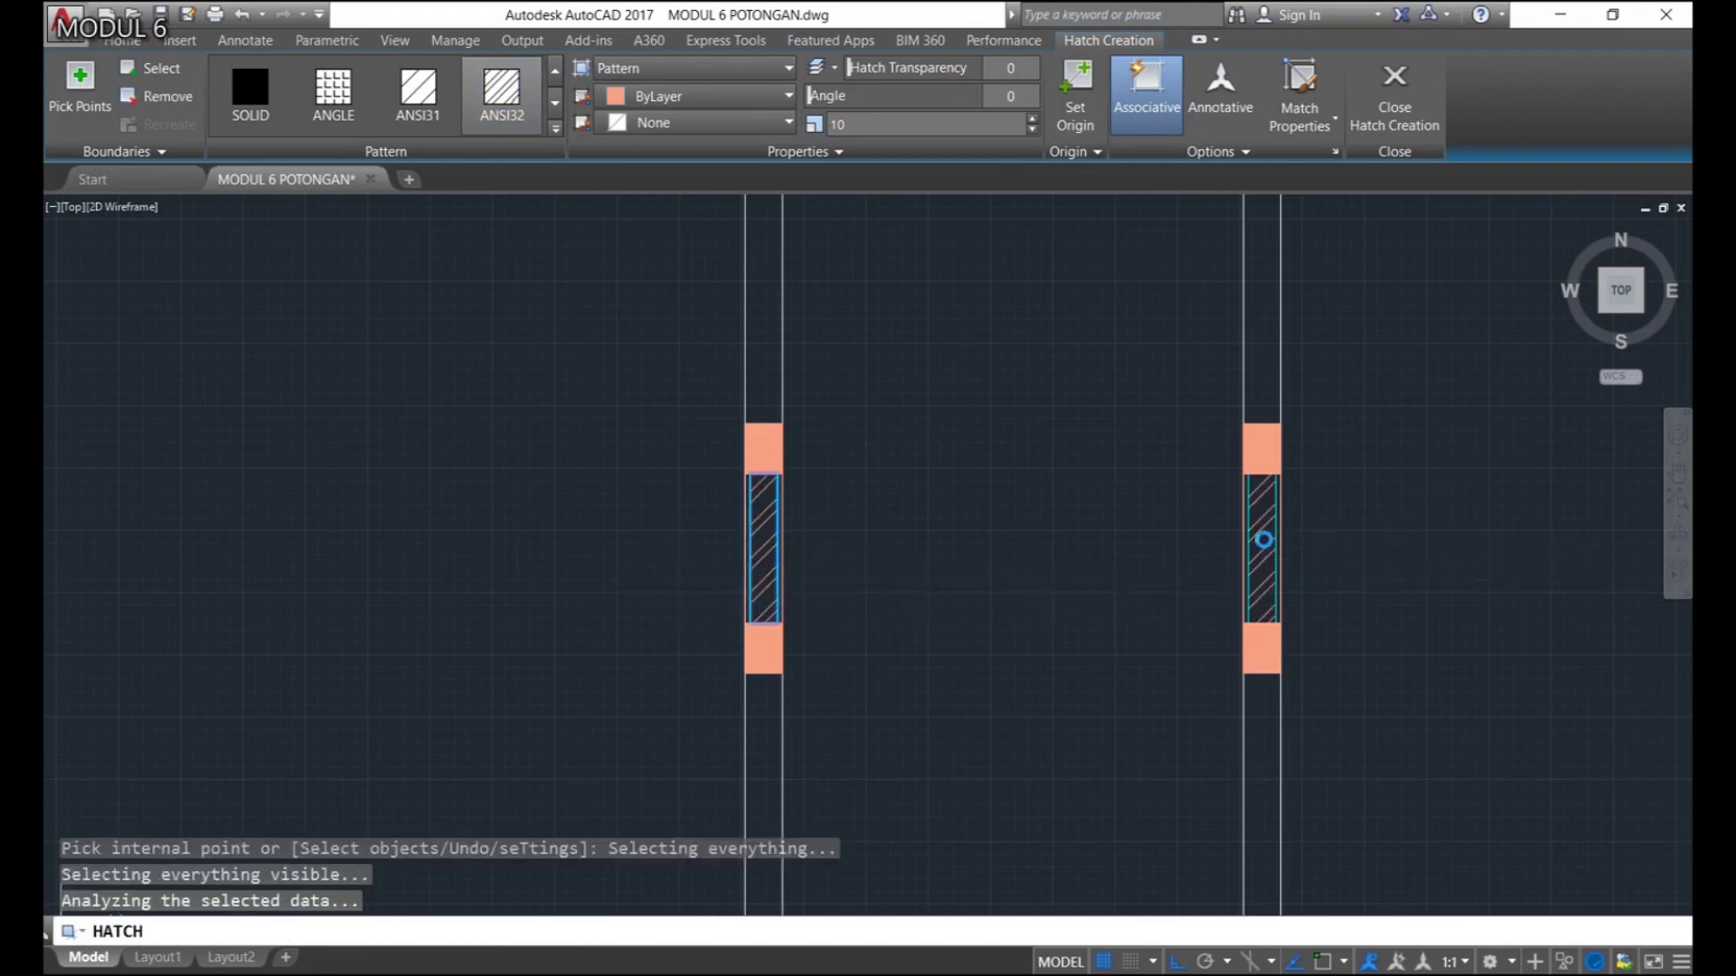
key("Return")
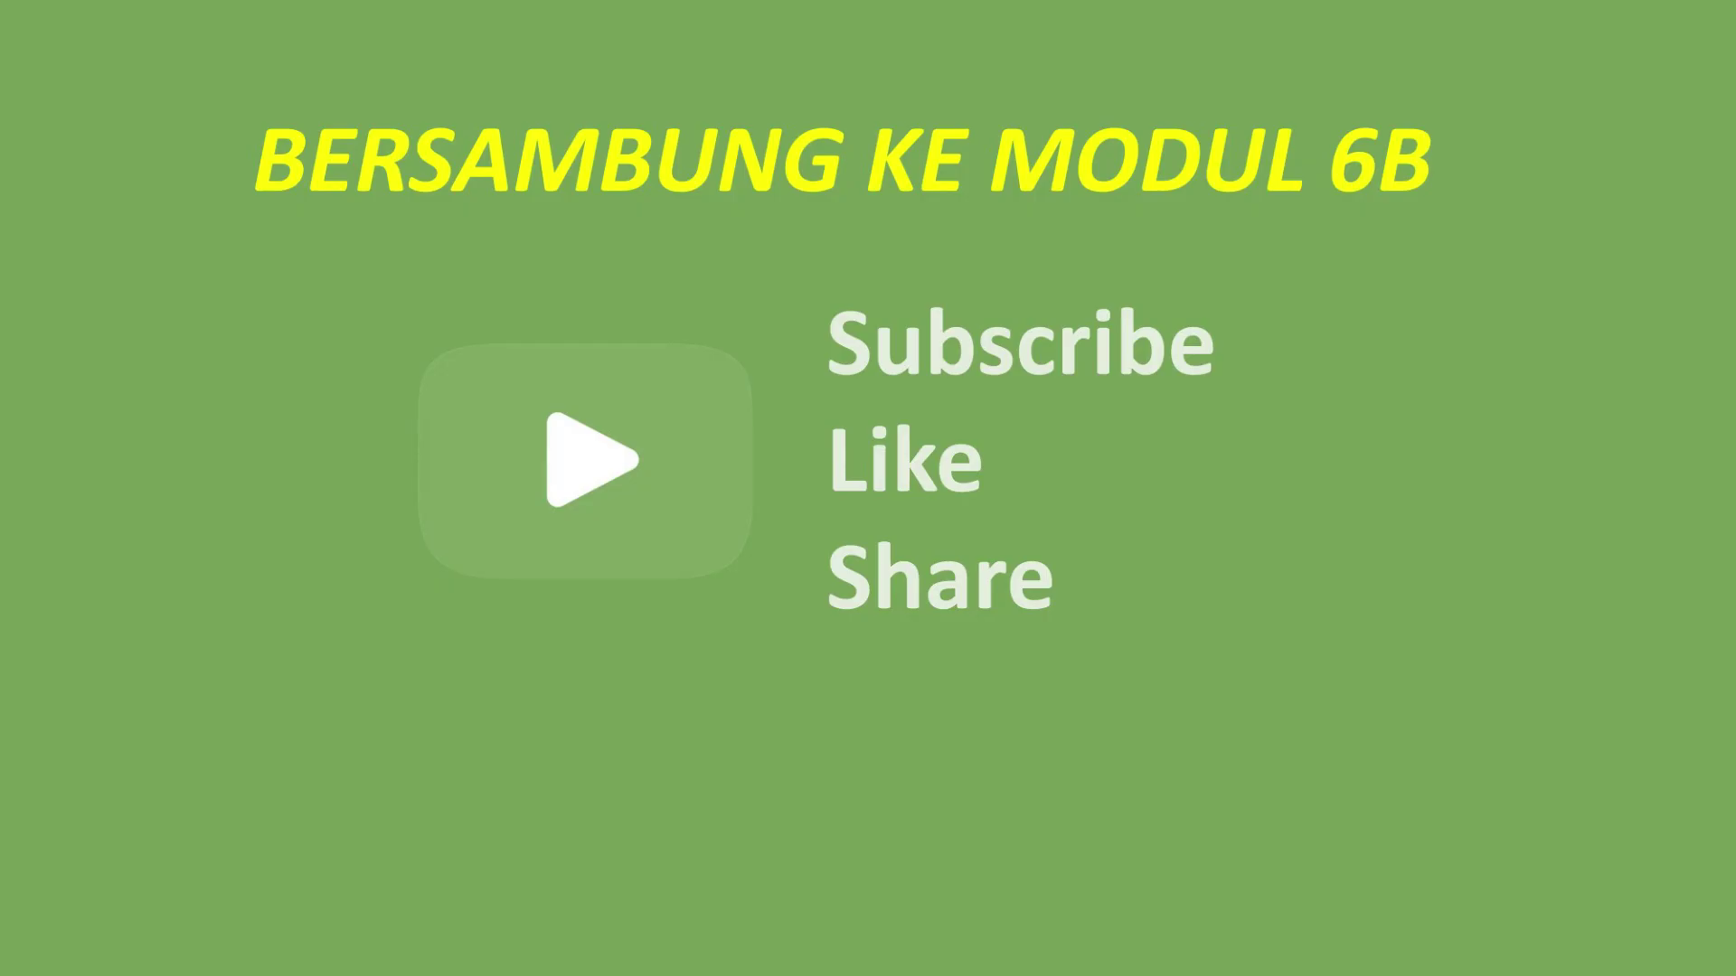